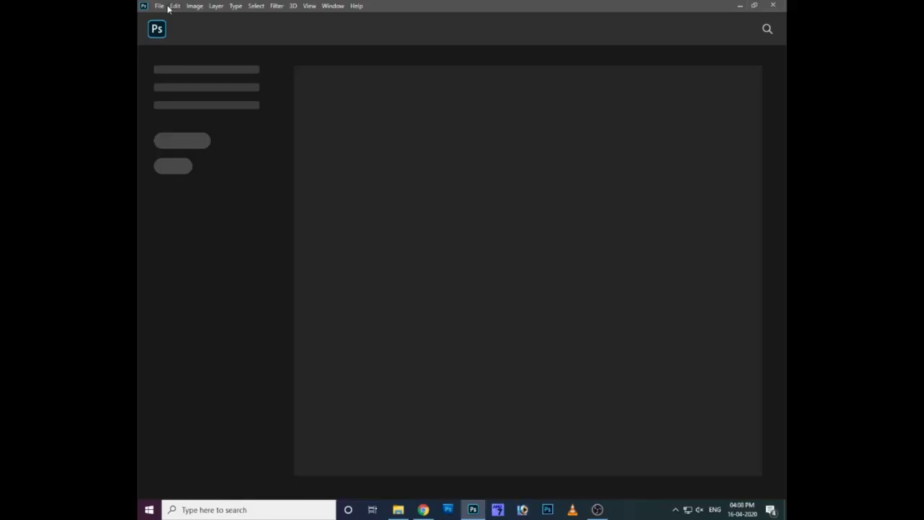
Step: Load the DSC_0686 portrait from the photo 11 folder
click(159, 6)
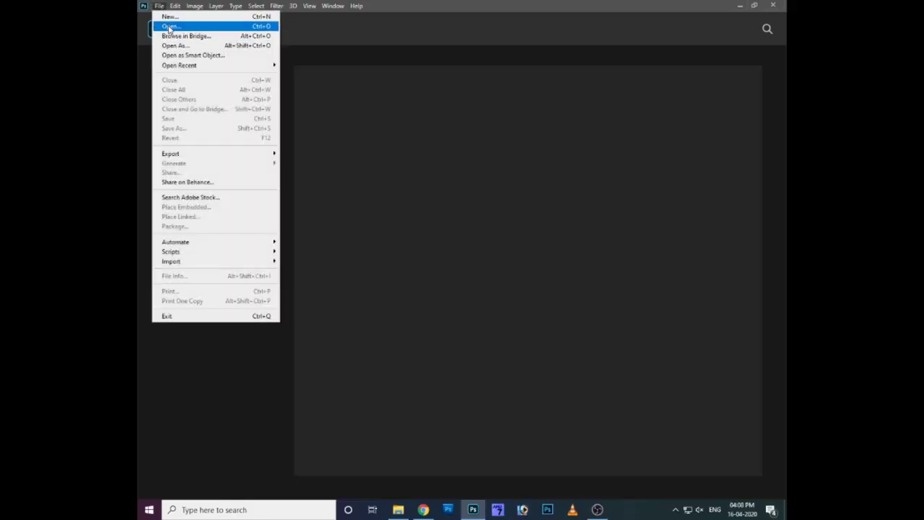
click(169, 26)
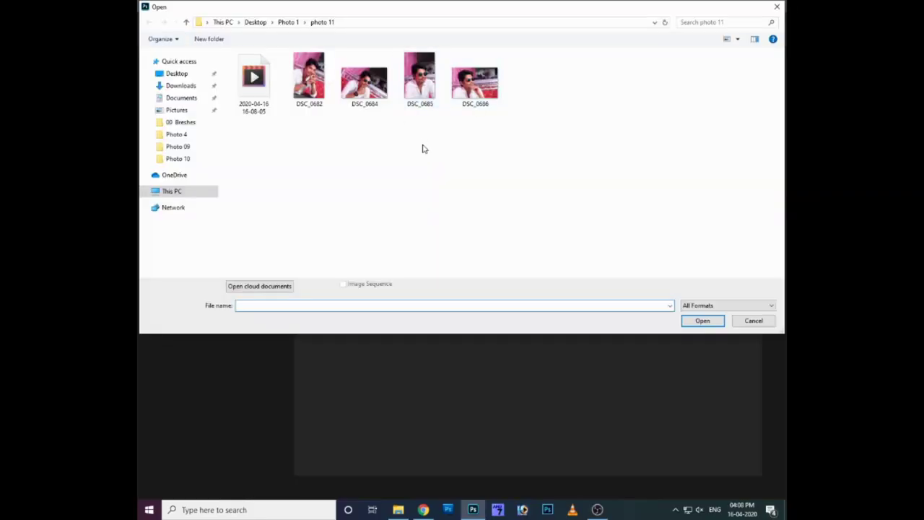
click(474, 83)
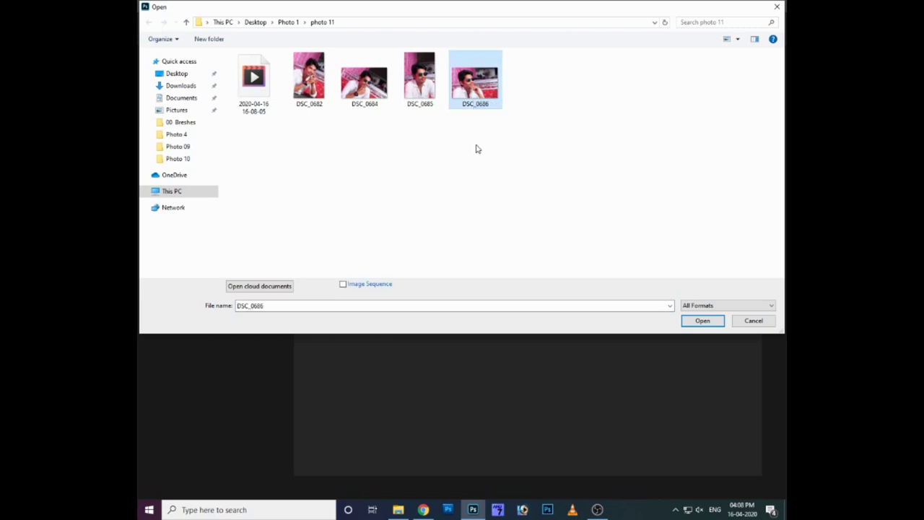
click(697, 321)
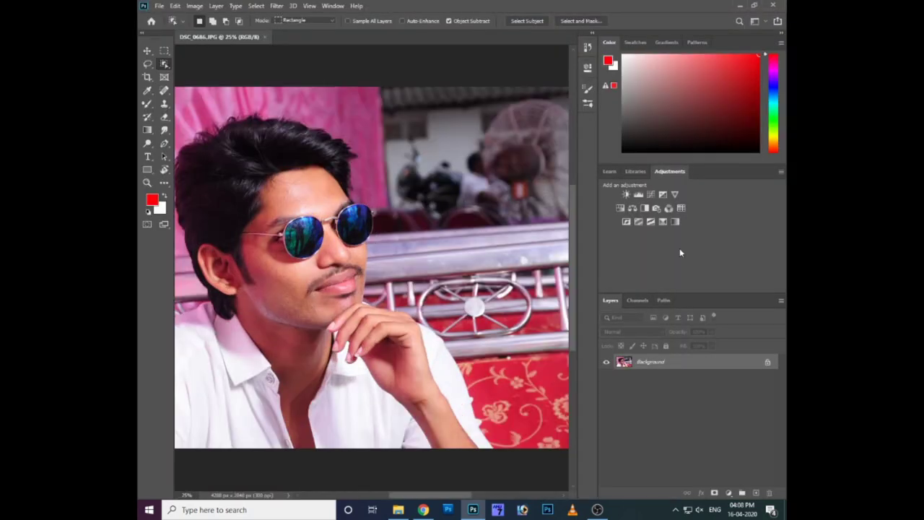
Step: Quick-select the man's hair, face edge and ear
key(ctrl+plus)
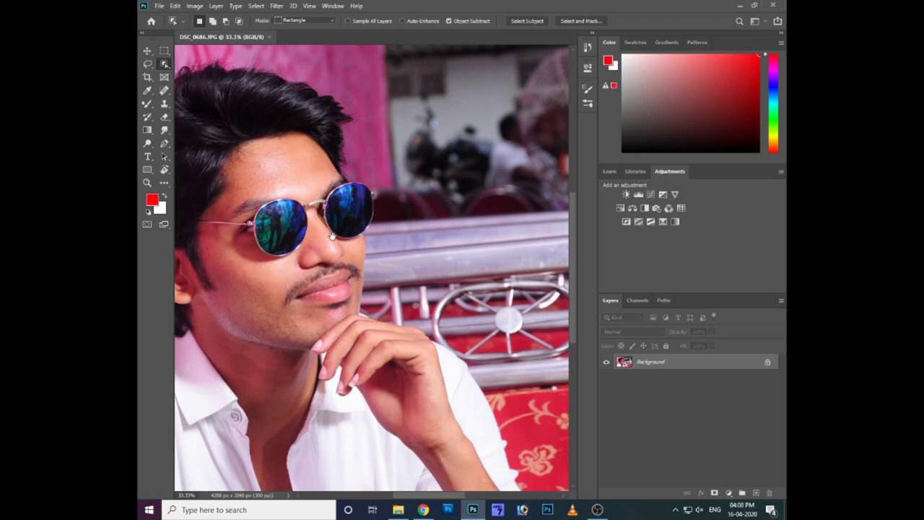
scroll(332, 236, up, 3)
right_click(165, 64)
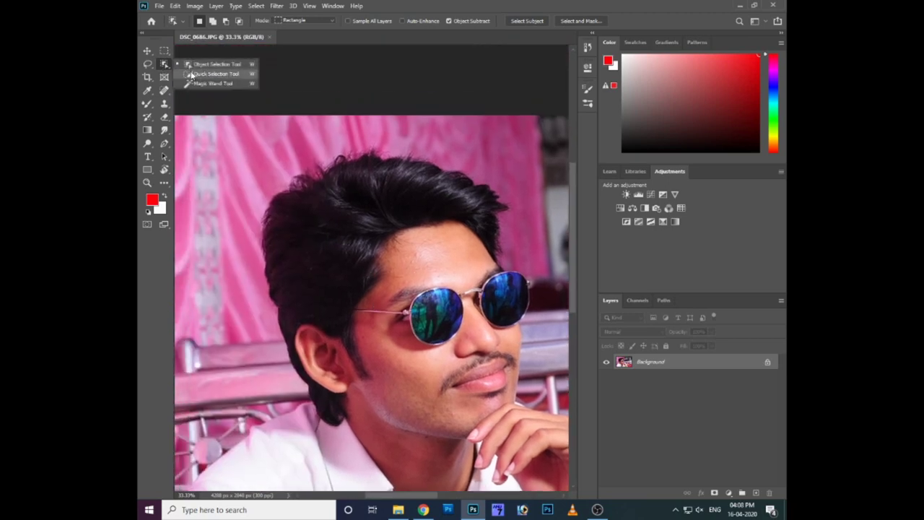
click(191, 74)
mouse_move(412, 261)
mouse_down()
mouse_move(325, 332)
mouse_move(304, 325)
mouse_up()
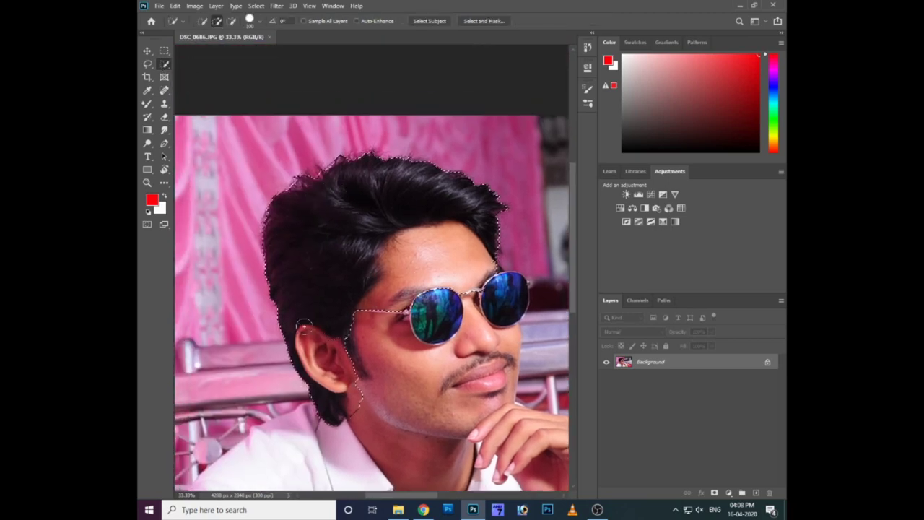
Step: Add the sunglasses hinge and lenses to the selection
key(ctrl+plus)
key(ctrl+plus)
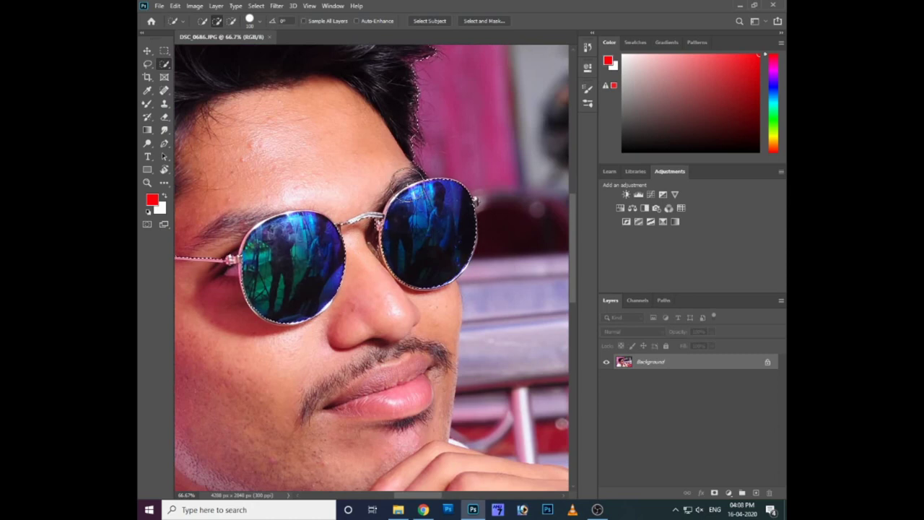
key(ctrl+plus)
key(ctrl+plus)
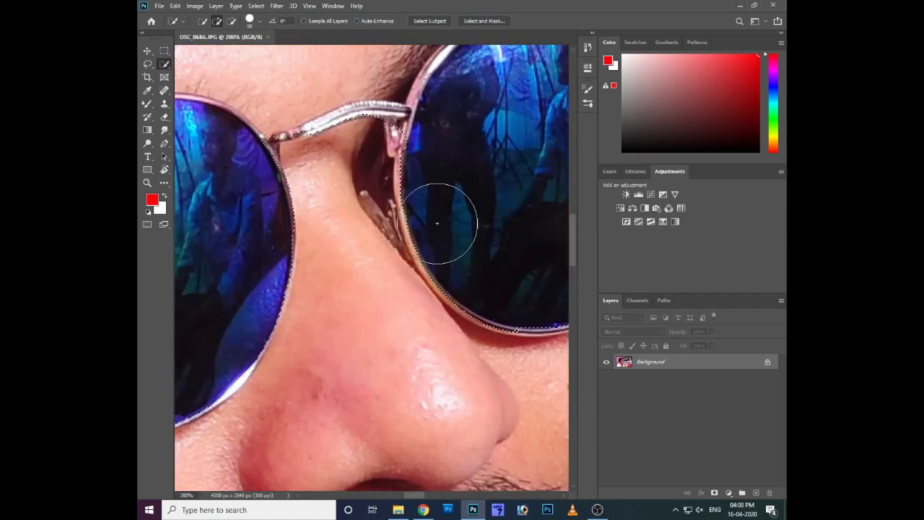
scroll(437, 223, up, 5)
scroll(404, 202, right, 5)
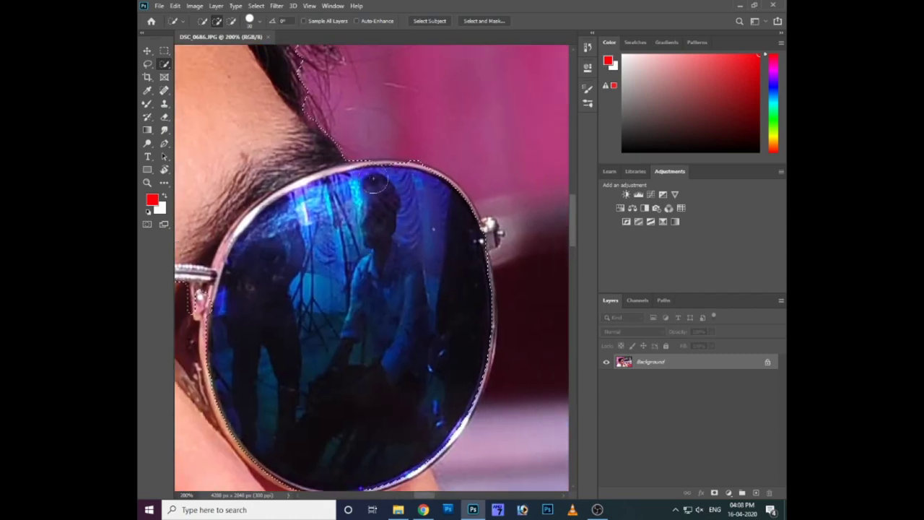
click(484, 235)
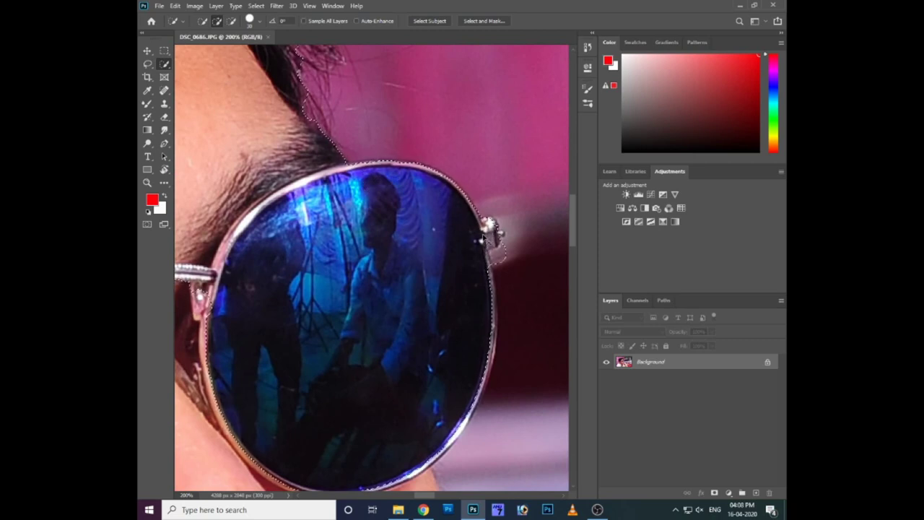
key(ctrl+minus)
key(ctrl+plus)
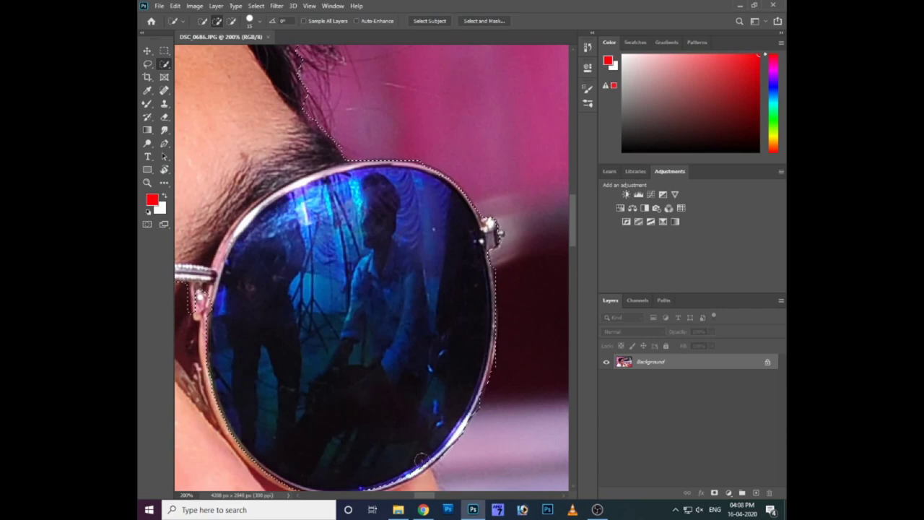
key(ctrl+minus)
Step: Enlarge the selection brush and extend the selection over the shirt
mouse_move(367, 330)
mouse_down()
mouse_move(344, 265)
mouse_move(376, 254)
mouse_move(386, 264)
mouse_move(458, 238)
mouse_up()
key(ctrl+minus)
key(bracketright)
drag(382, 196, 239, 253)
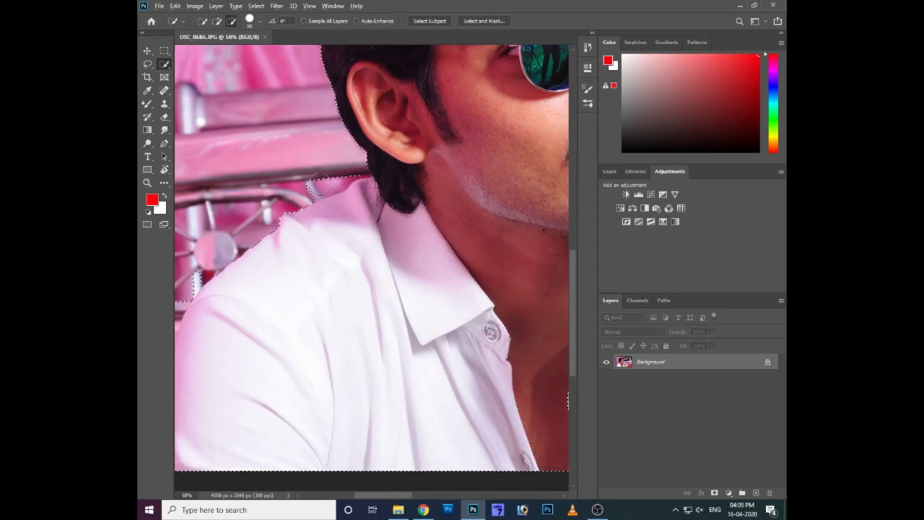
Step: Subtract the background near the fan and the red strip from the selection
drag(359, 389, 483, 212)
key(alt)
drag(337, 91, 345, 103)
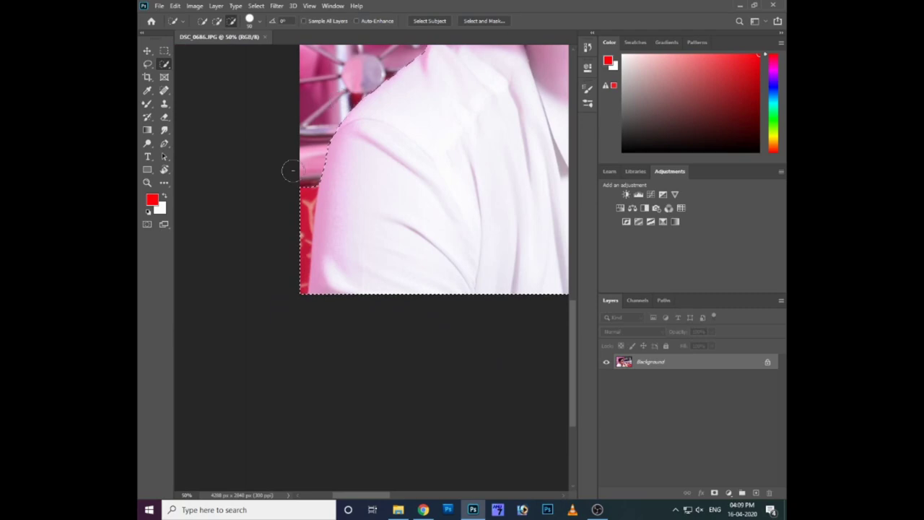
drag(287, 224, 294, 233)
Step: Review the face, hair and sunglasses, then set a 2-pixel feather radius
drag(342, 289, 186, 247)
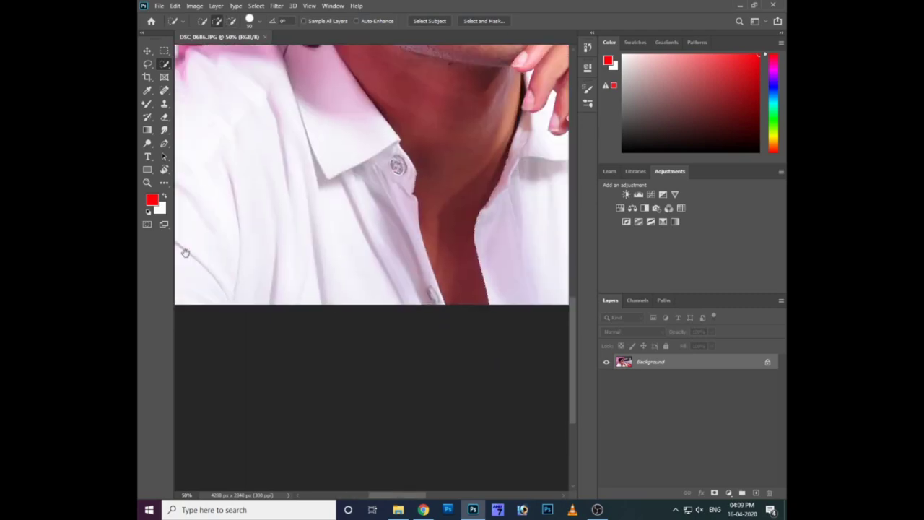
drag(361, 157, 353, 250)
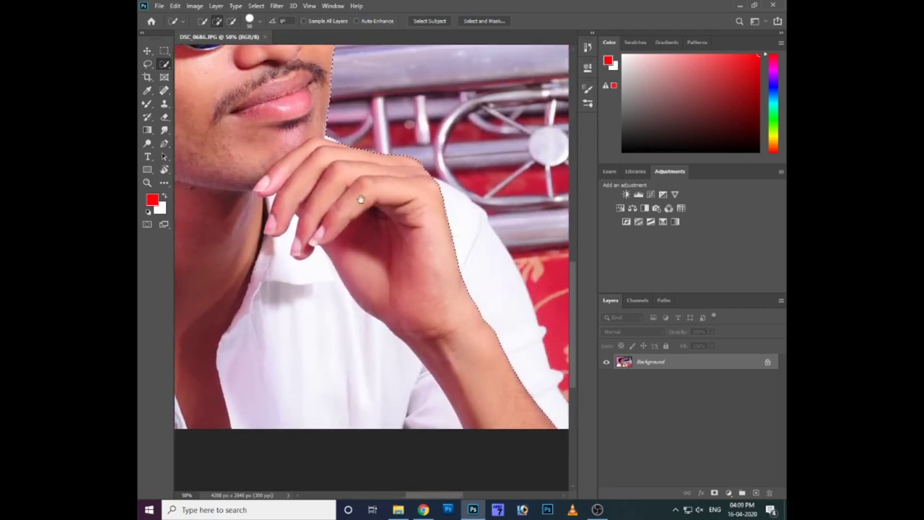
drag(518, 349, 413, 324)
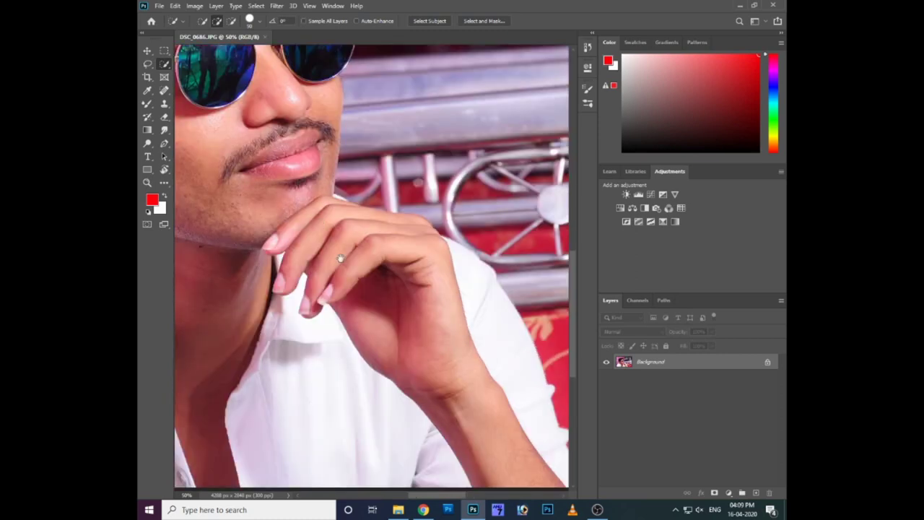
drag(383, 130, 387, 264)
drag(364, 212, 251, 133)
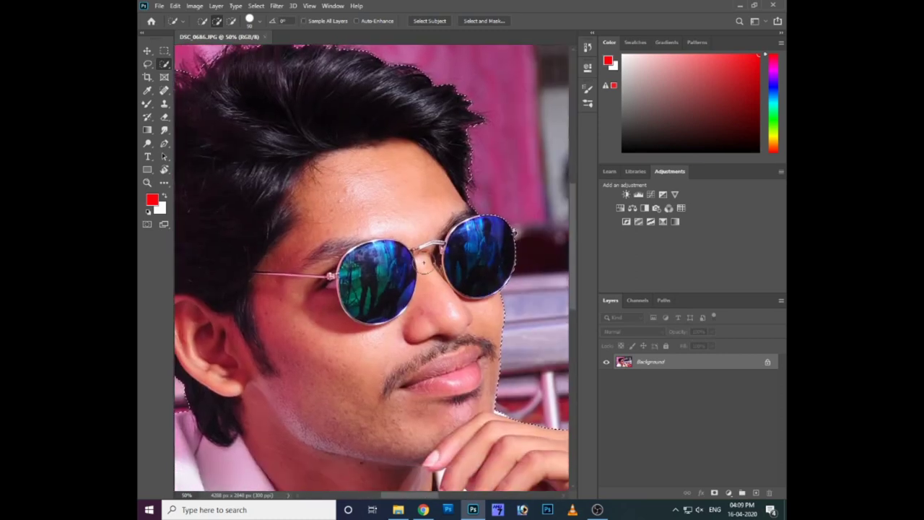
key(shift+F6)
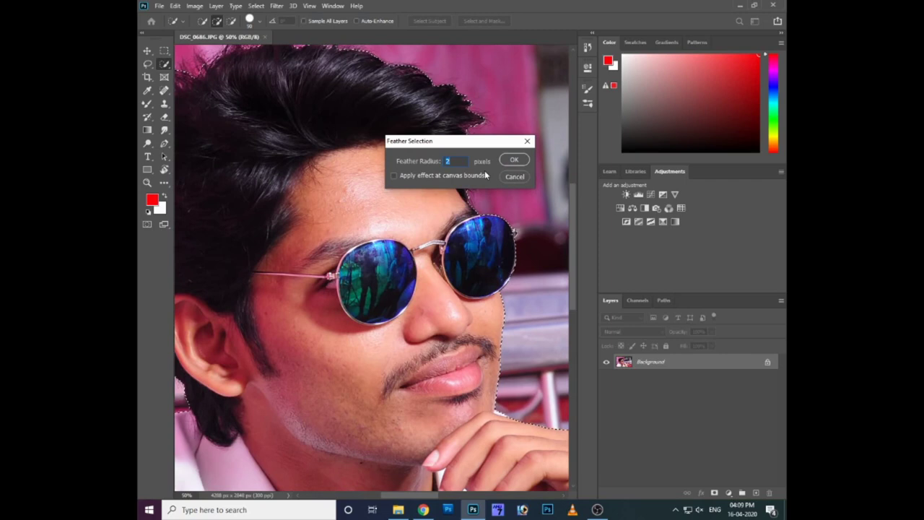
Step: Apply the 2-pixel feather and copy the selected man onto two new layers
key(Return)
key(ctrl+j)
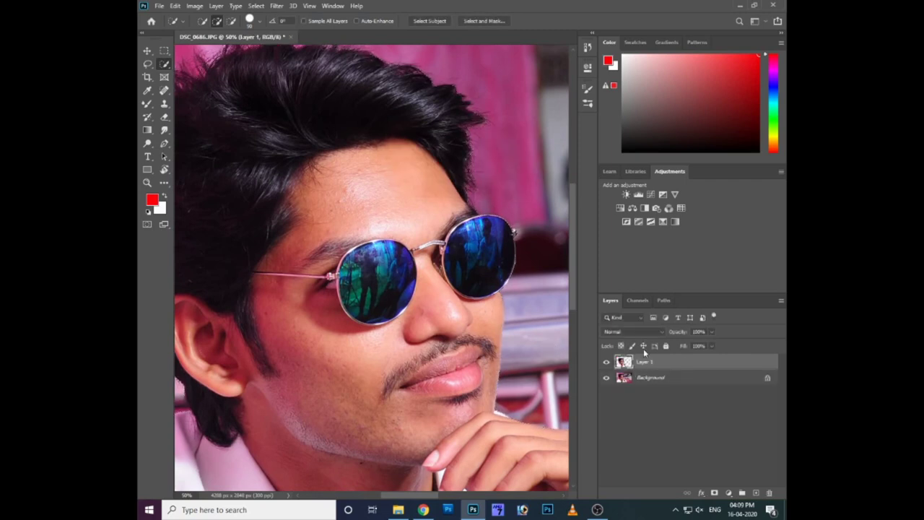
key(ctrl+j)
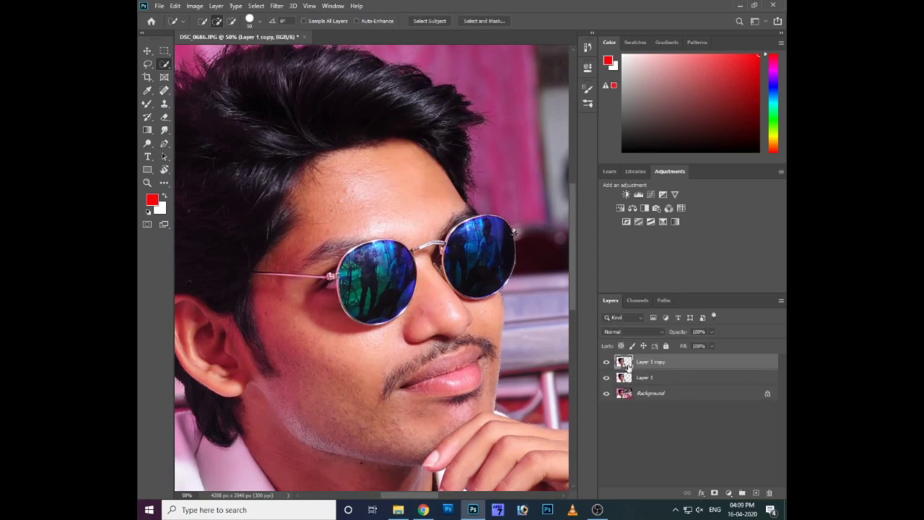
Step: Fill Layer 1 with the cyan background colour 02dee6
click(655, 376)
click(160, 208)
click(470, 178)
click(458, 127)
key(Return)
key(ctrl+BackSpace)
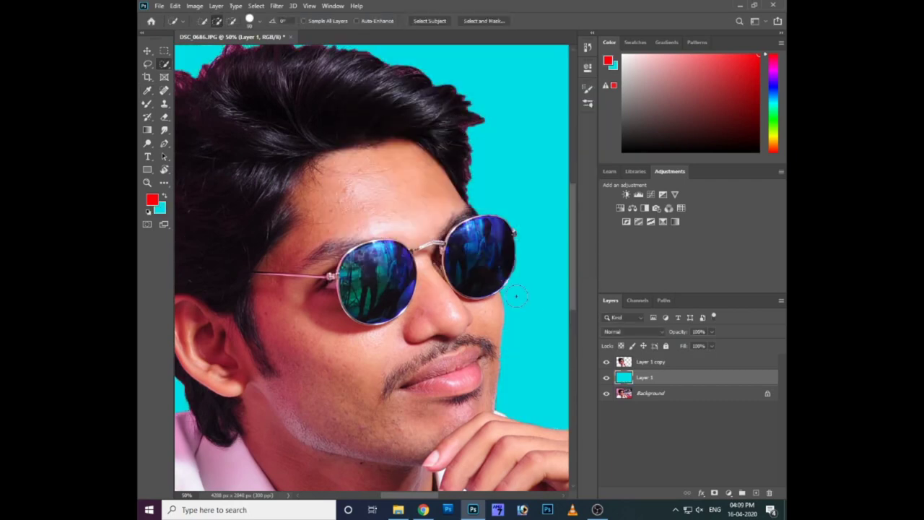
Step: Return to the cut-out layer and reapply the feather to the selection
click(650, 362)
key(ctrl+plus)
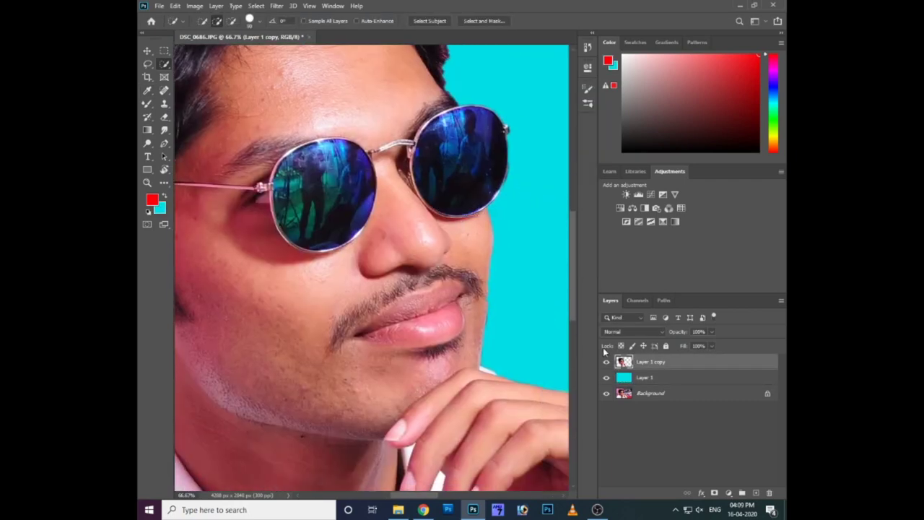
key(ctrl+minus)
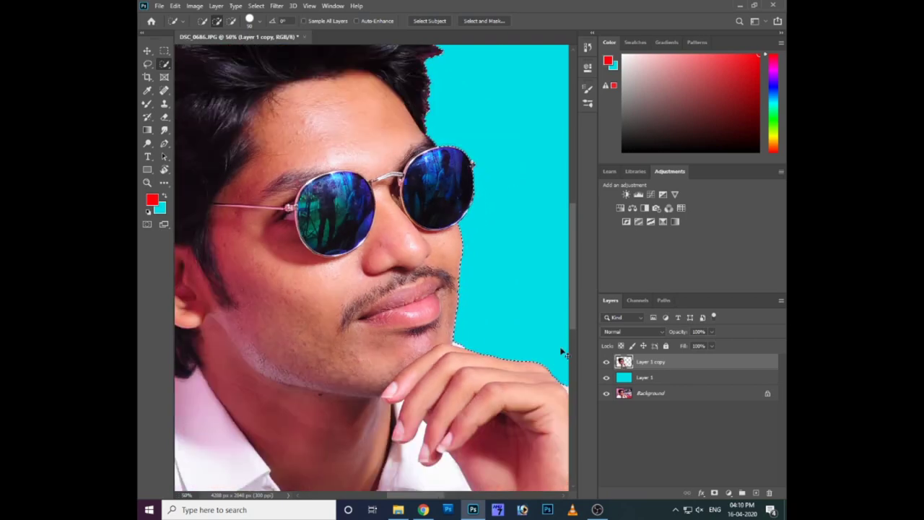
right_click(350, 143)
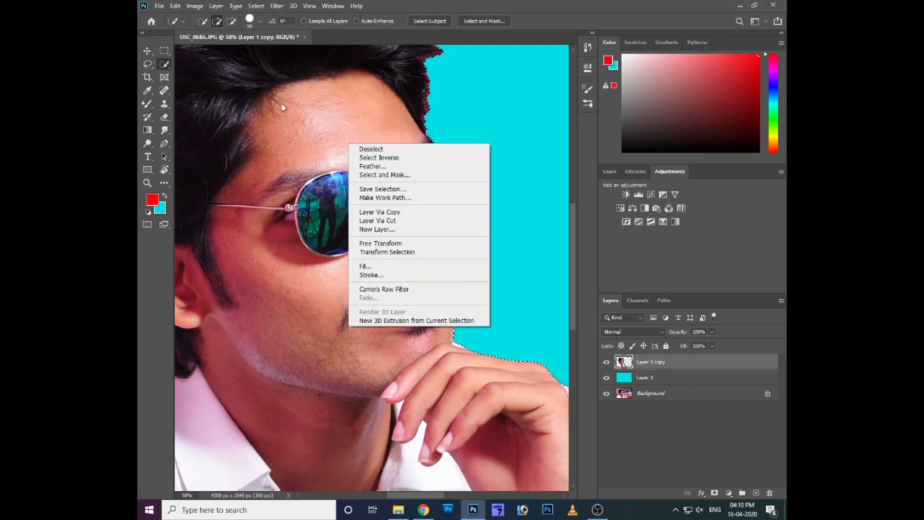
key(Escape)
key(ctrl+minus)
key(ctrl+minus)
key(ctrl+minus)
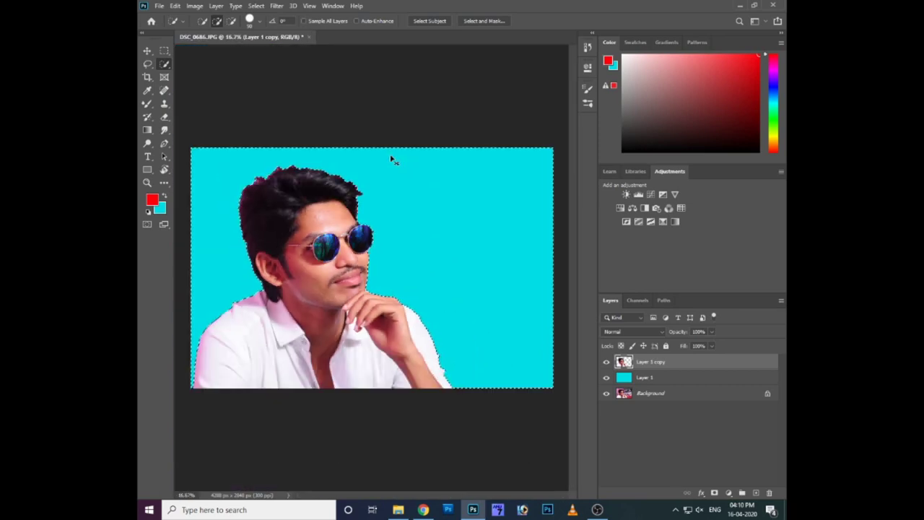
key(shift+F6)
key(Return)
Step: Zoom in on the hair and draw a freehand lasso selection around it
key(ctrl+plus)
key(ctrl+plus)
key(ctrl+plus)
scroll(390, 216, up, 3)
scroll(390, 217, up, 3)
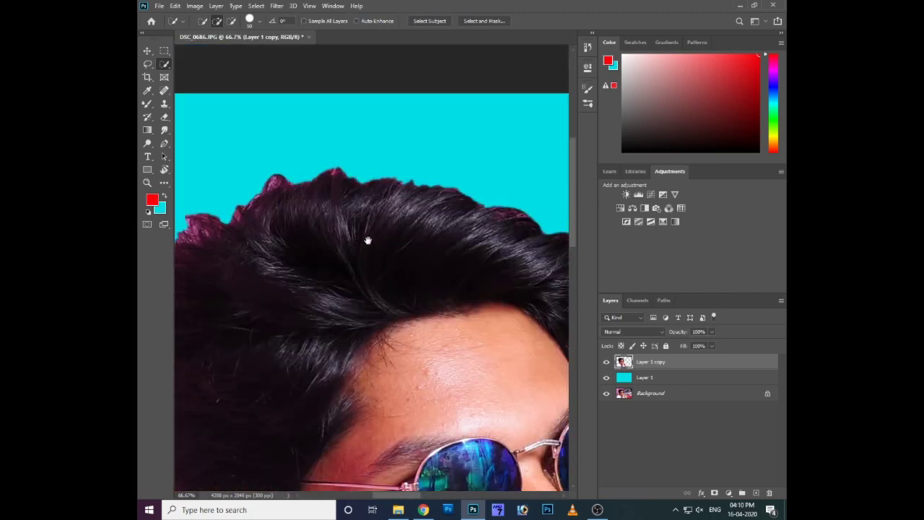
scroll(417, 252, down, 3)
scroll(336, 213, up, 3)
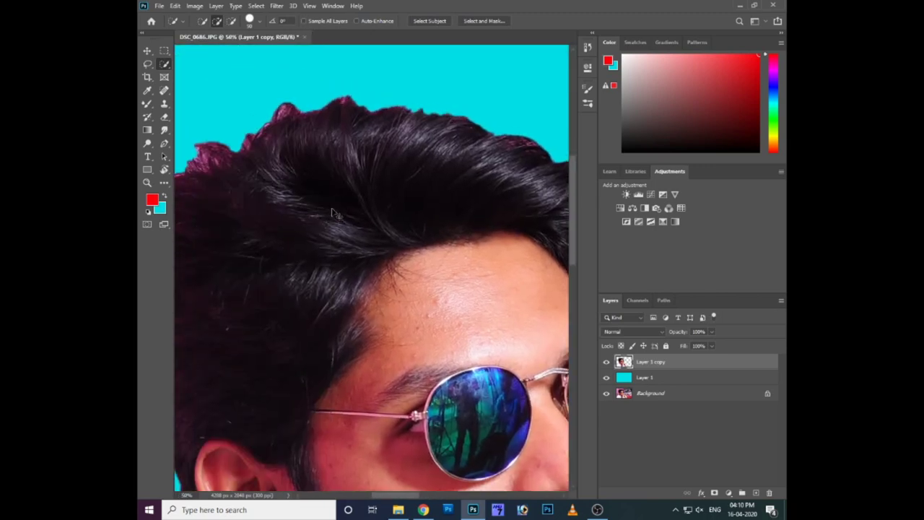
scroll(336, 213, down, 1)
key(l)
drag(316, 330, 335, 255)
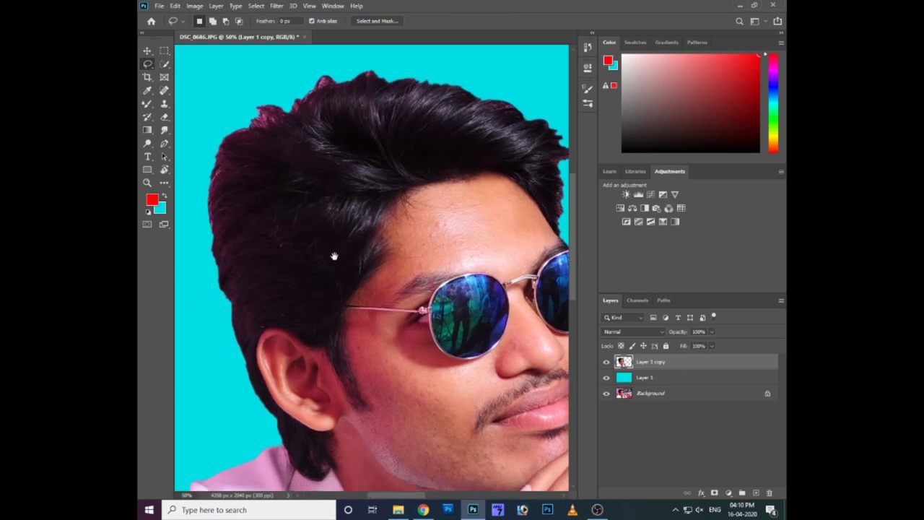
drag(569, 237, 226, 167)
drag(226, 110, 282, 426)
Step: Trace the left hair edge and duplicate the portrait layer as Layer 1 copy 2
drag(281, 88, 245, 330)
mouse_move(325, 266)
mouse_down()
mouse_move(246, 310)
mouse_move(253, 342)
mouse_up()
scroll(409, 272, up, 1)
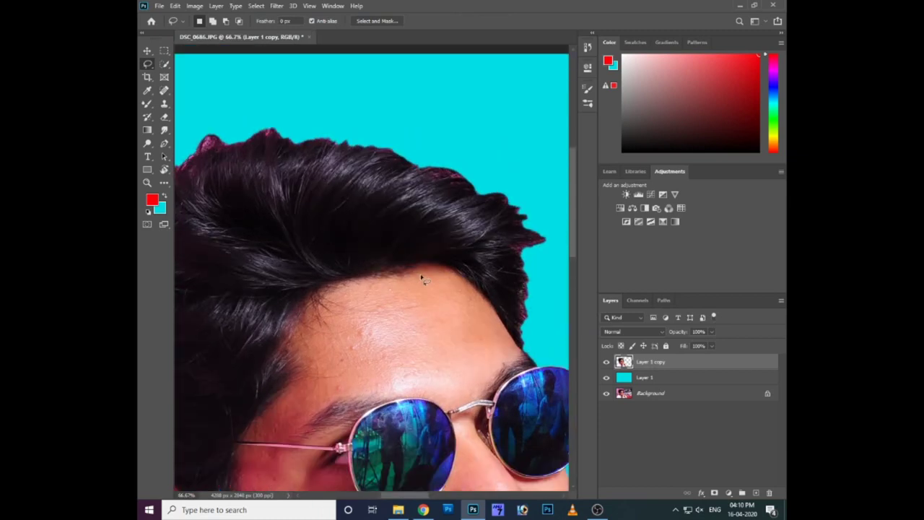
key(ctrl+j)
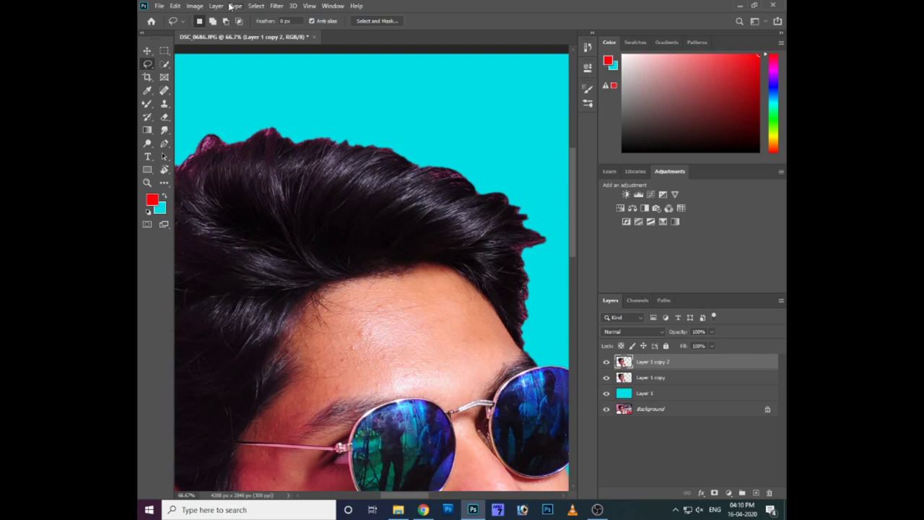
click(277, 6)
Step: Open the Camera Raw Filter and frame the face in its preview
click(310, 66)
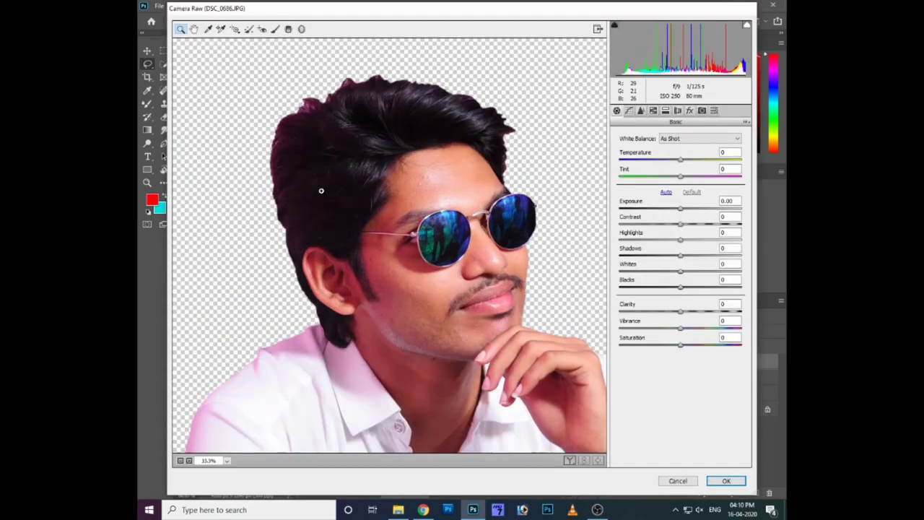
drag(326, 198, 474, 307)
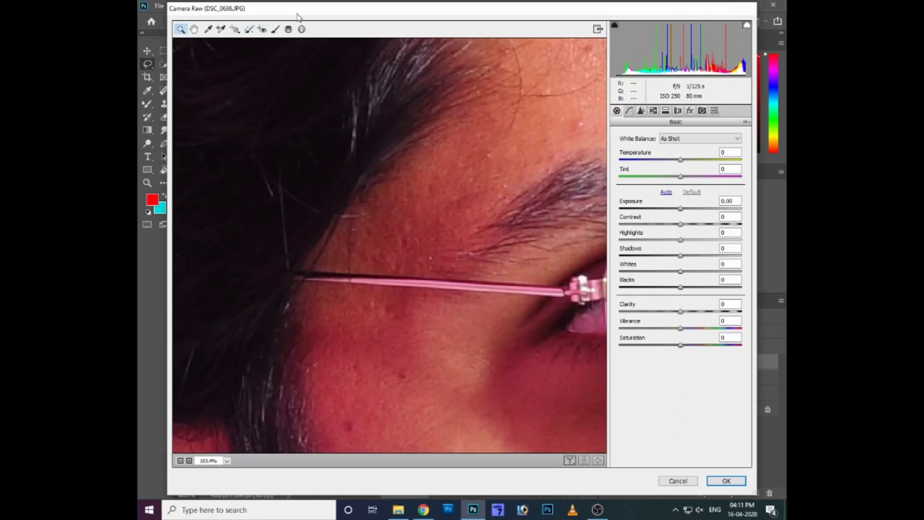
drag(298, 16, 259, 14)
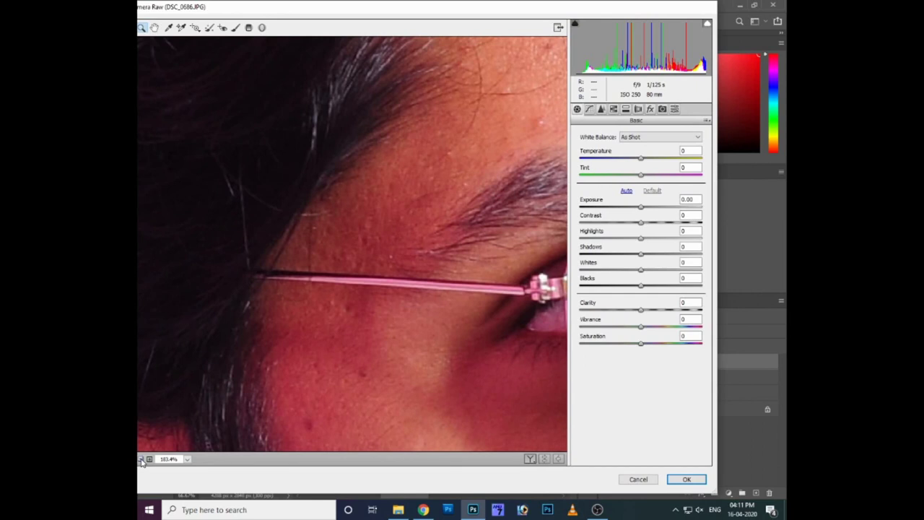
click(141, 459)
drag(423, 353, 437, 367)
click(140, 459)
click(141, 459)
click(140, 460)
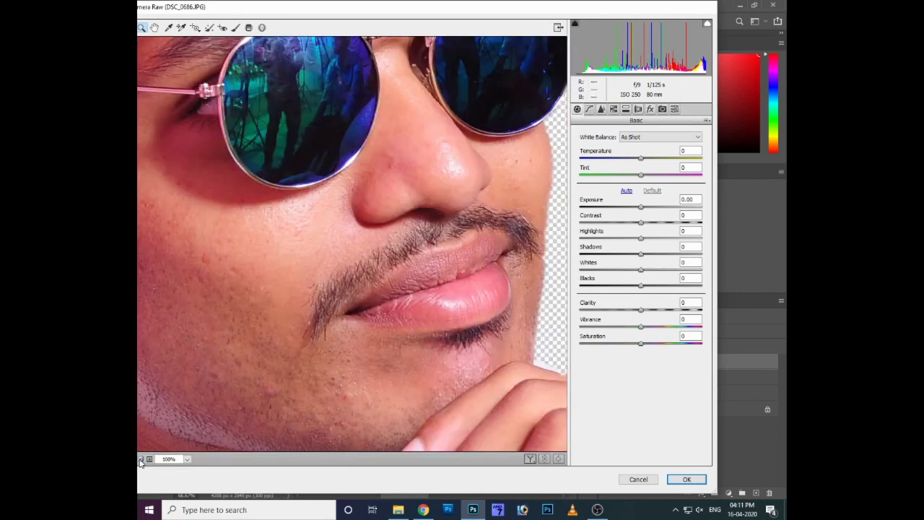
Step: Set Clarity +47, Exposure +0.40, lower Highlights, Shadows -24 and Blacks -13
mouse_move(642, 310)
mouse_down()
mouse_move(668, 311)
mouse_move(666, 327)
mouse_move(672, 310)
mouse_up()
drag(648, 163, 643, 164)
drag(640, 207, 643, 207)
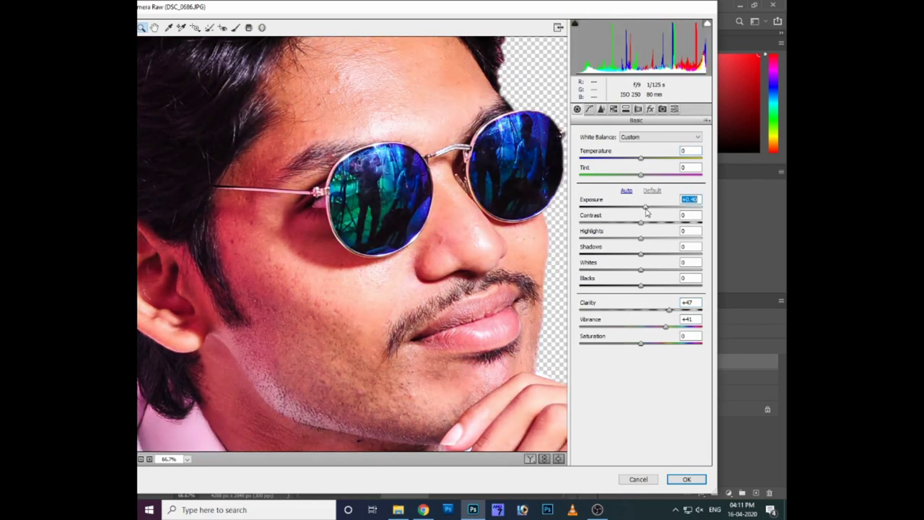
drag(638, 289, 626, 293)
drag(640, 255, 610, 254)
mouse_move(642, 206)
mouse_down()
mouse_move(633, 241)
mouse_move(610, 244)
mouse_move(620, 244)
mouse_up()
drag(630, 287, 659, 274)
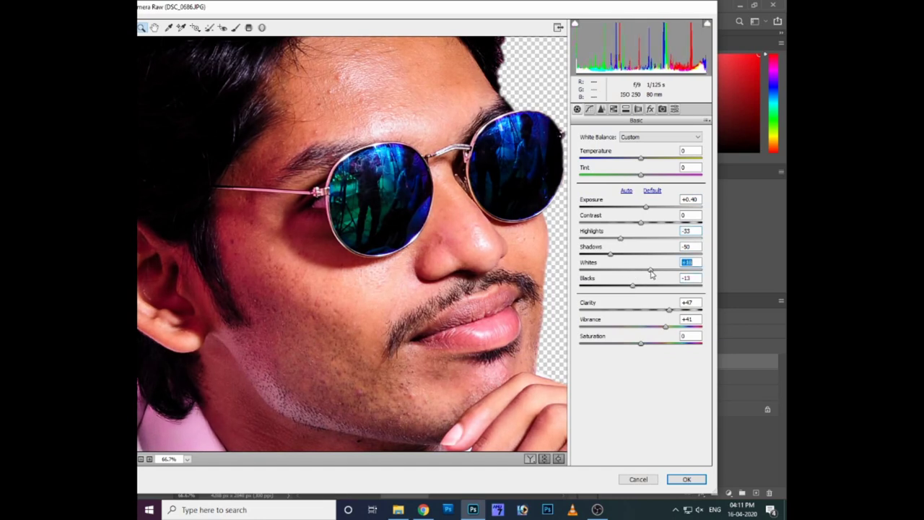
drag(611, 254, 626, 254)
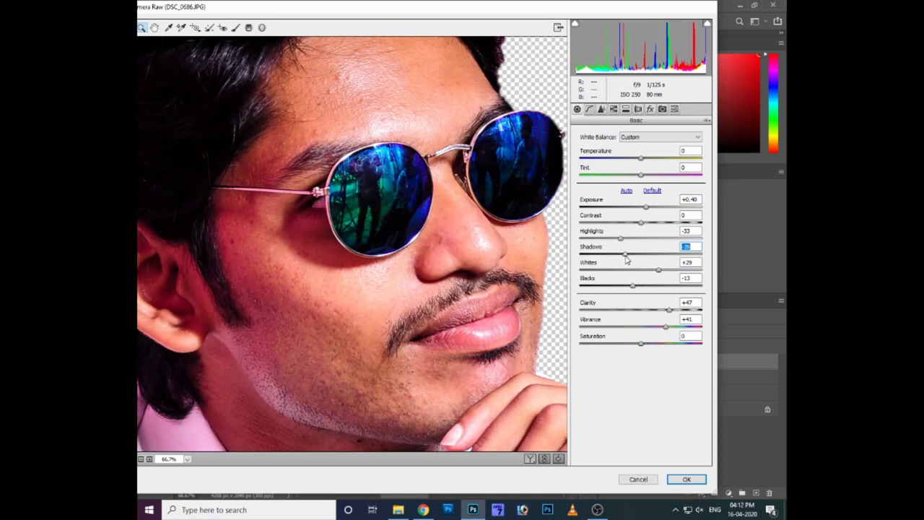
click(546, 462)
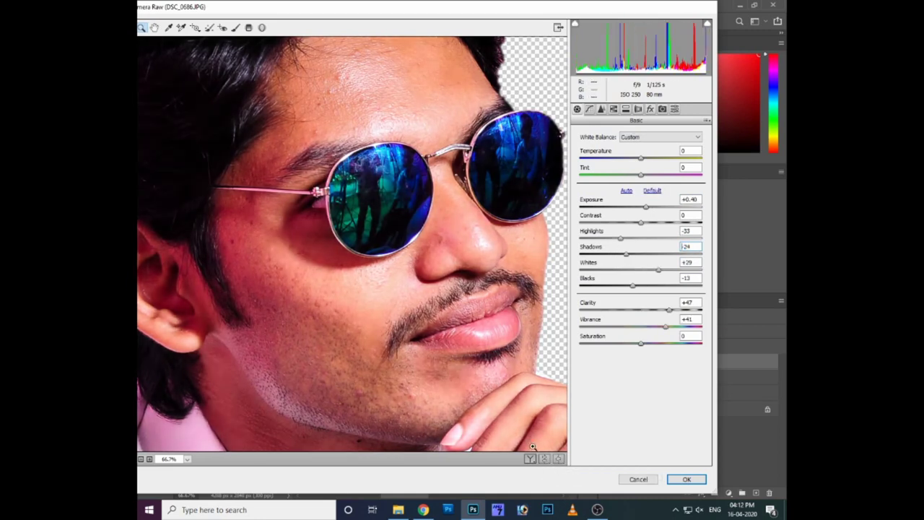
Step: Check the nose at 100% and apply the Camera Raw adjustments to the layer
click(400, 252)
click(143, 459)
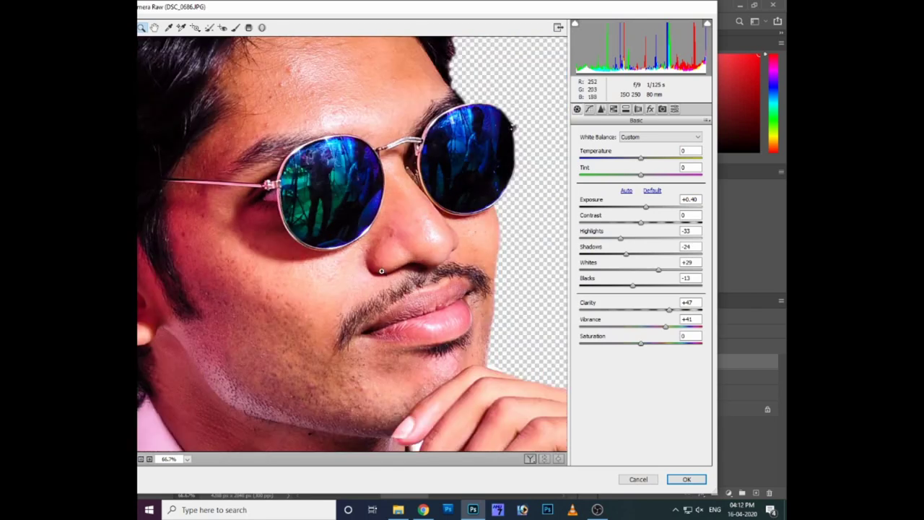
drag(381, 271, 427, 307)
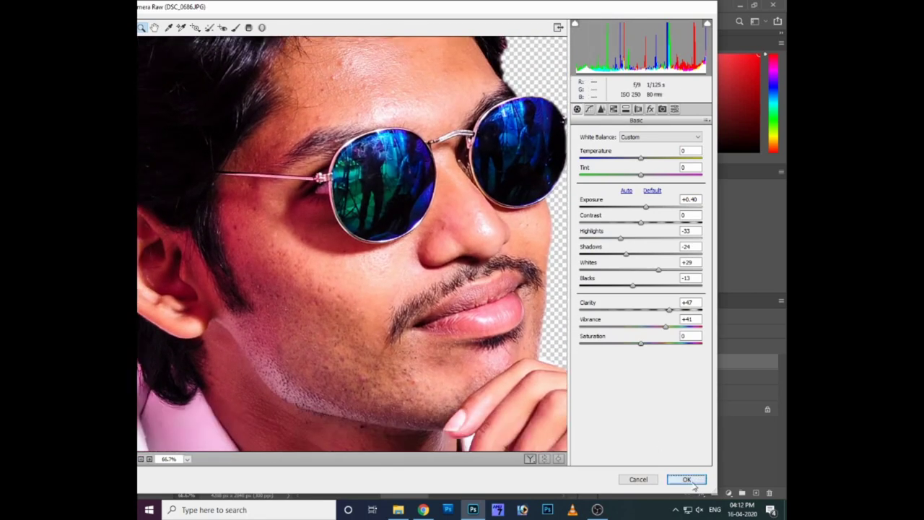
click(692, 483)
scroll(450, 289, down, 1)
Step: Select Layer 1 copy with the top copy and zoom to 100% on the forehead
scroll(450, 289, down, 4)
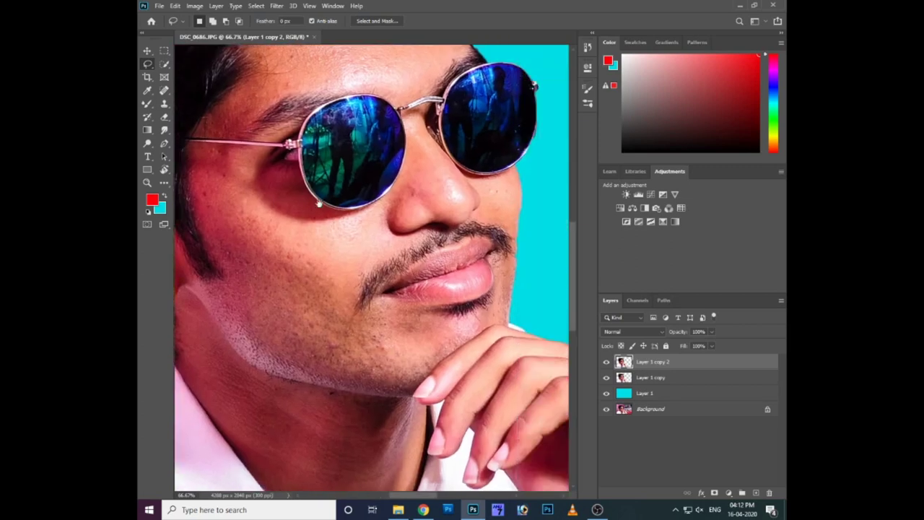
scroll(450, 289, down, 1)
shift+click(644, 378)
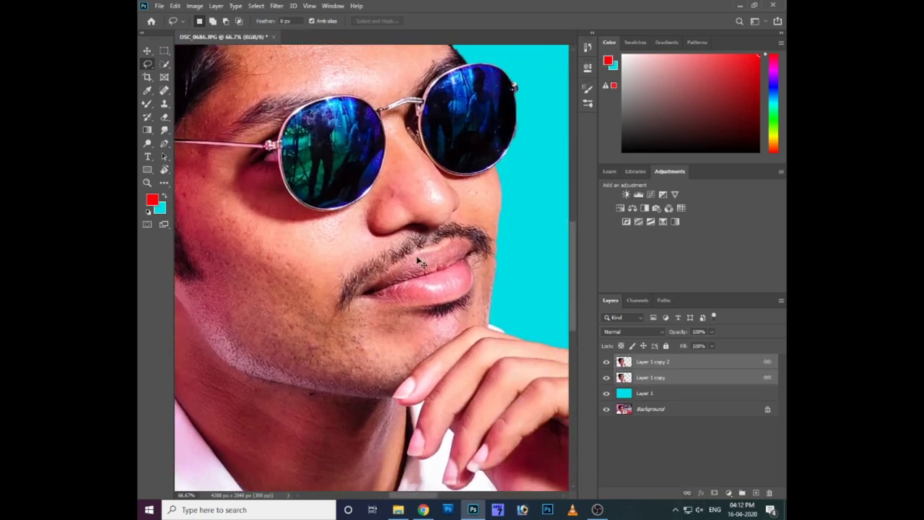
key(ctrl+1)
scroll(418, 264, up, 3)
scroll(419, 264, up, 3)
Step: Set up the Smudge tool with the Pastel Dark 64 brush, size 100, 46% strength
click(165, 131)
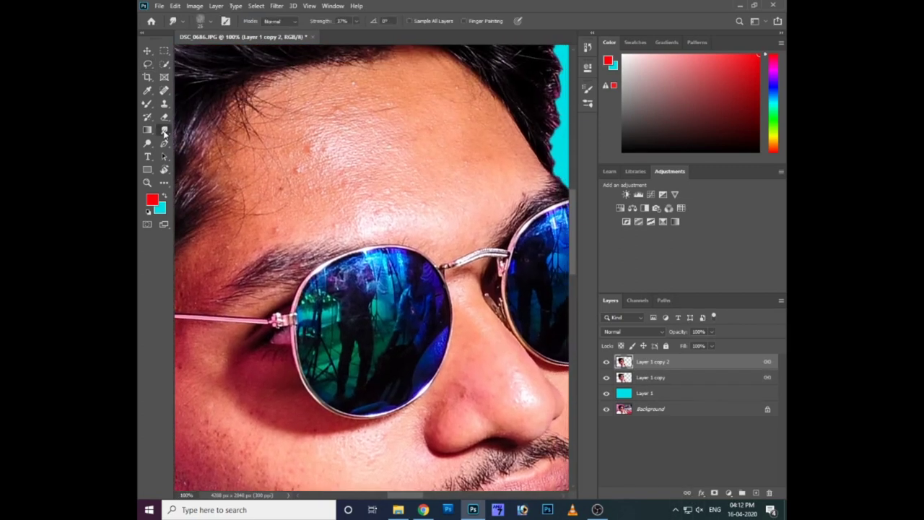
right_click(348, 158)
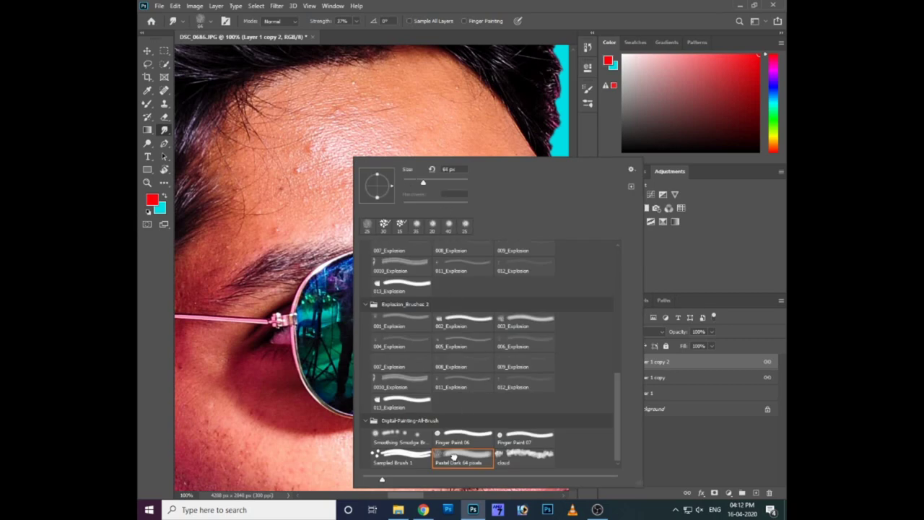
double_click(453, 457)
right_click(372, 169)
double_click(438, 440)
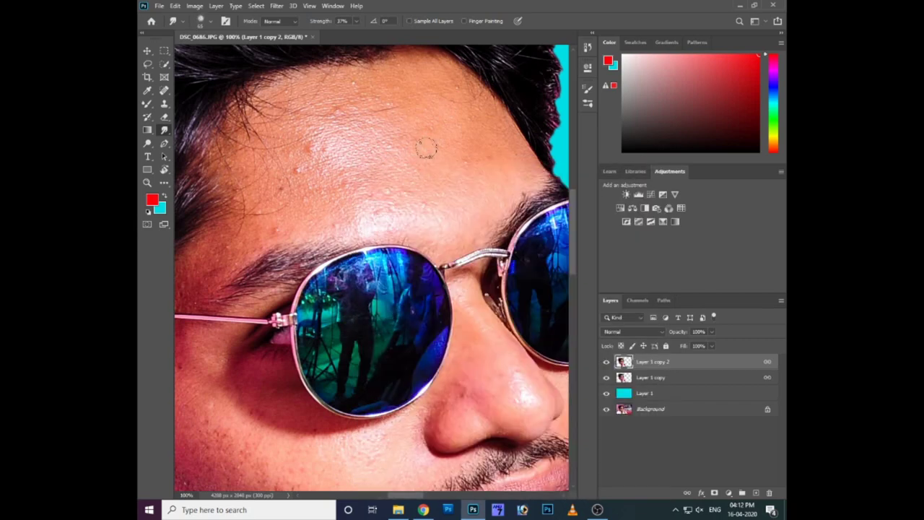
click(375, 138)
key(bracketright)
key(bracketright)
key(bracketright)
Step: Smudge the forehead, above the brows and near the hairline, smooth
drag(412, 140, 354, 99)
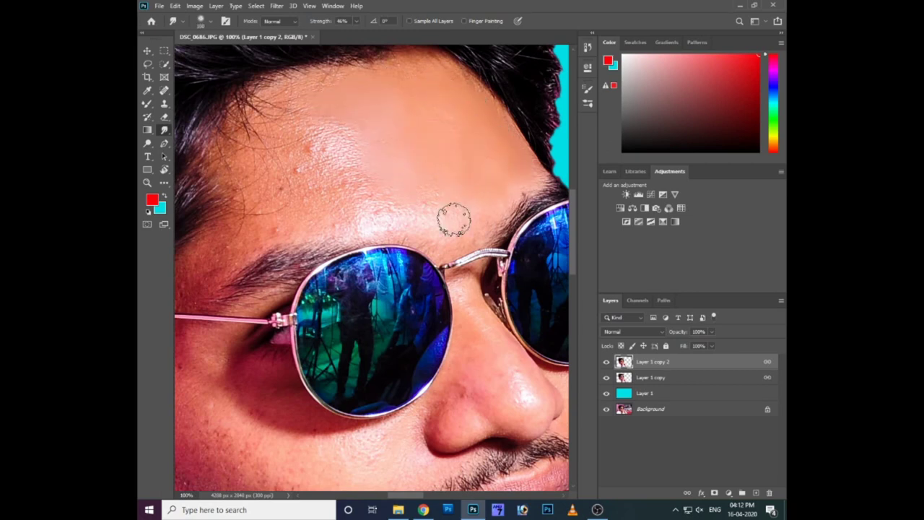
mouse_move(443, 221)
mouse_down()
mouse_move(263, 153)
mouse_move(309, 155)
mouse_move(320, 134)
mouse_move(371, 175)
mouse_move(415, 173)
mouse_move(445, 190)
mouse_move(378, 110)
mouse_move(471, 143)
mouse_up()
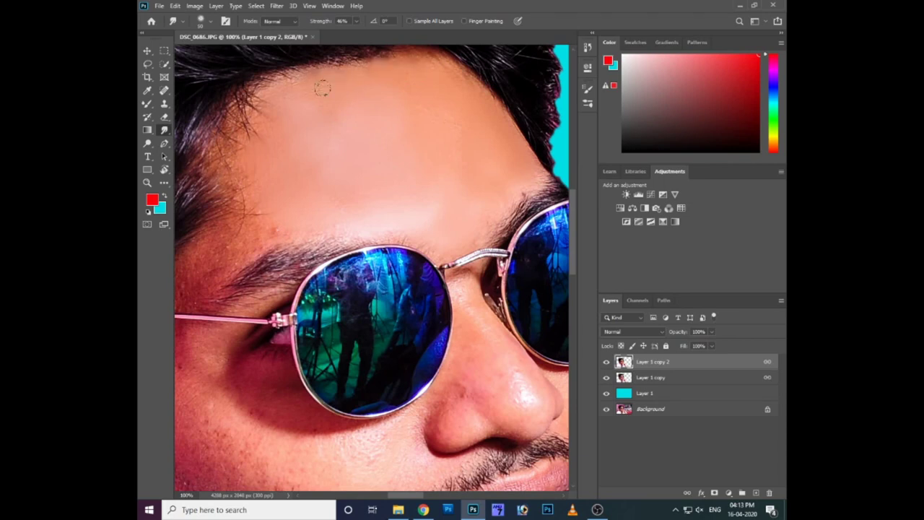
drag(267, 102, 261, 107)
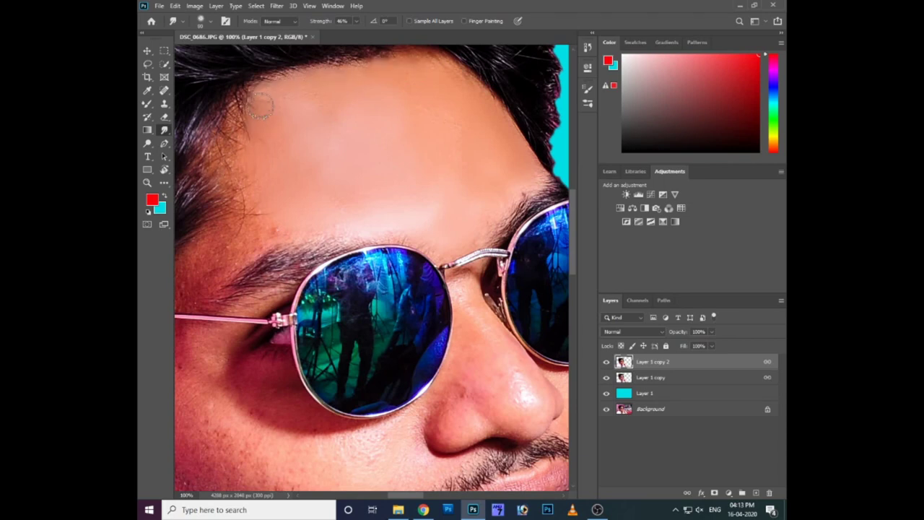
mouse_move(263, 194)
mouse_down()
mouse_move(260, 233)
mouse_move(392, 221)
mouse_move(361, 212)
mouse_move(377, 204)
mouse_up()
Step: Smudge the skin near the nose tip and zoom to 200% on the nose
drag(483, 198, 419, 202)
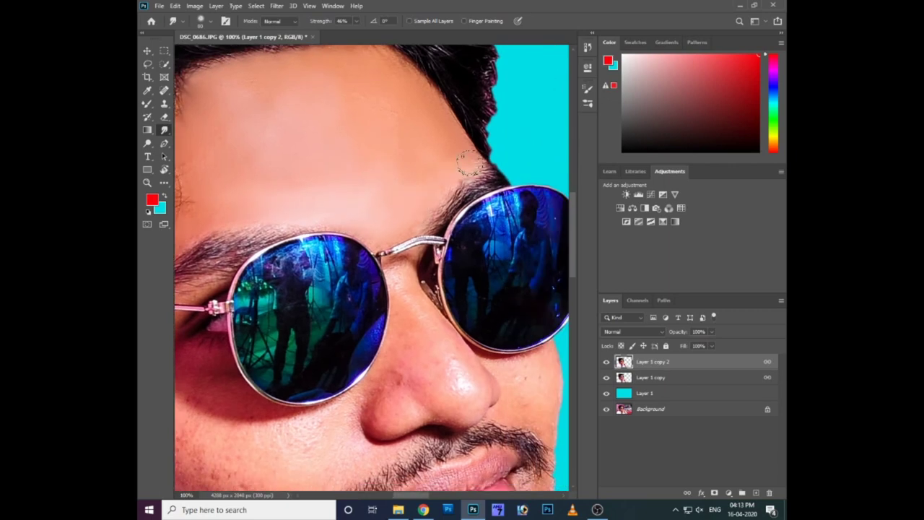
scroll(414, 191, down, 2)
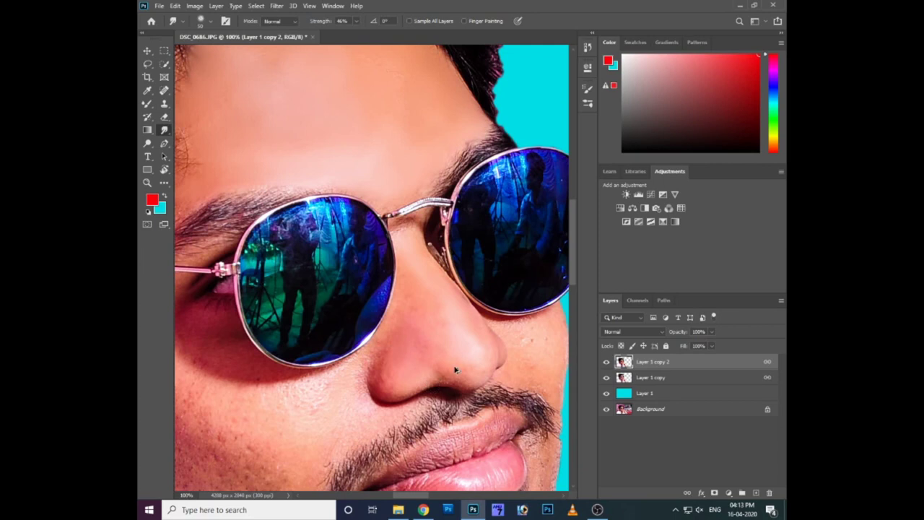
drag(448, 373, 418, 355)
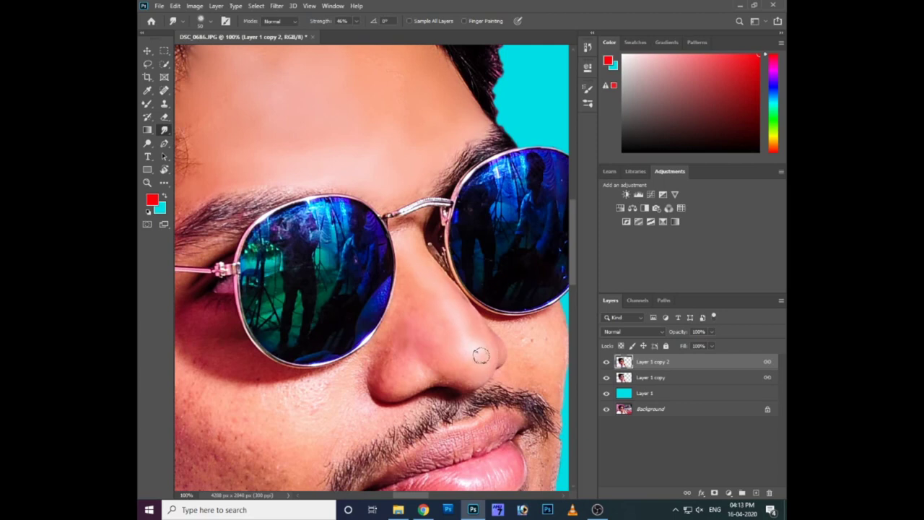
key(ctrl+plus)
scroll(397, 317, down, 5)
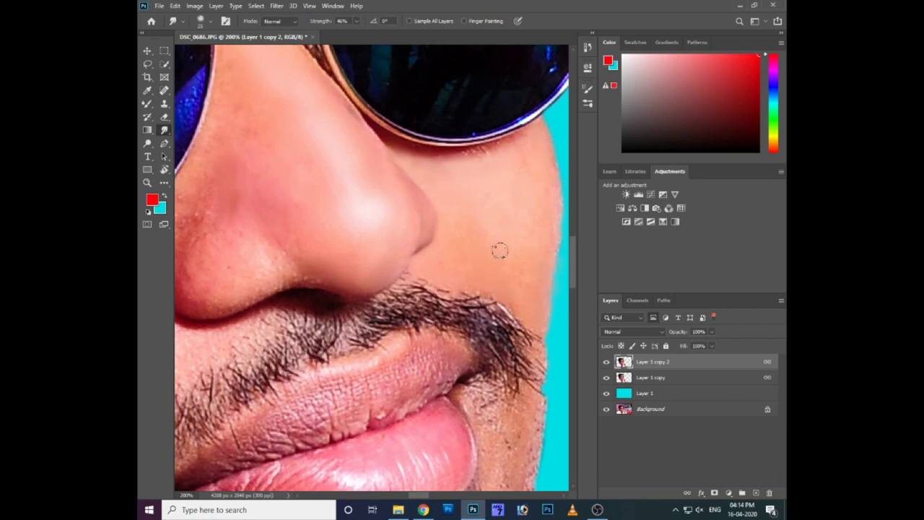
Step: Smudge the left nose edge, the crease beside it and under the nostril
scroll(361, 246, left, 5)
scroll(361, 245, up, 2)
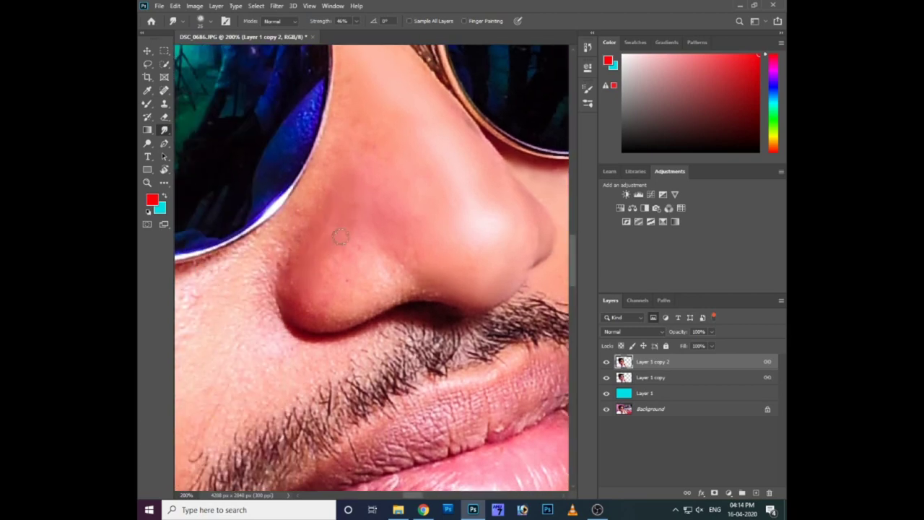
drag(291, 258, 316, 201)
scroll(327, 193, down, 2)
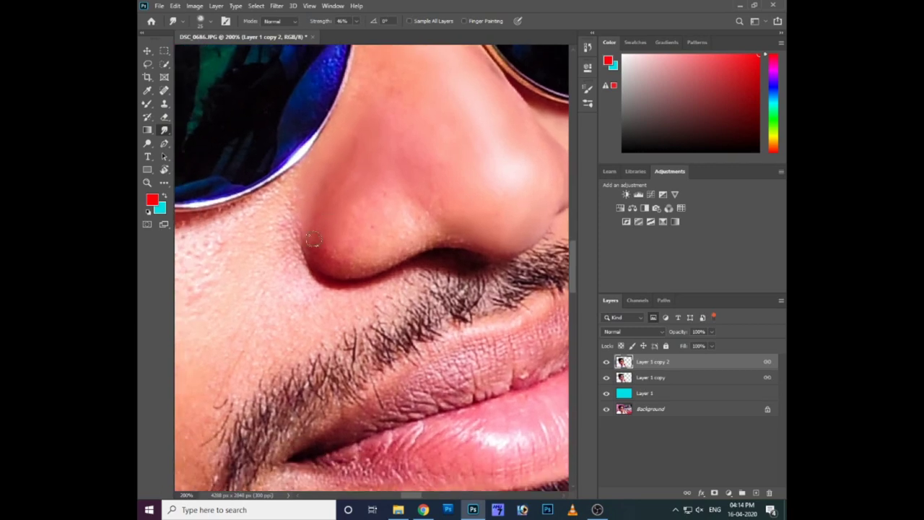
drag(303, 283, 306, 273)
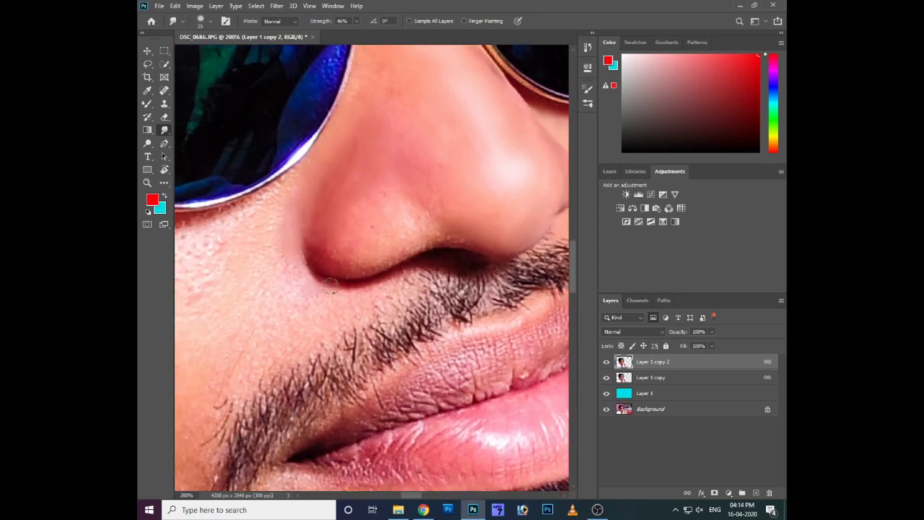
mouse_move(371, 260)
mouse_down()
mouse_move(394, 250)
mouse_move(381, 235)
mouse_up()
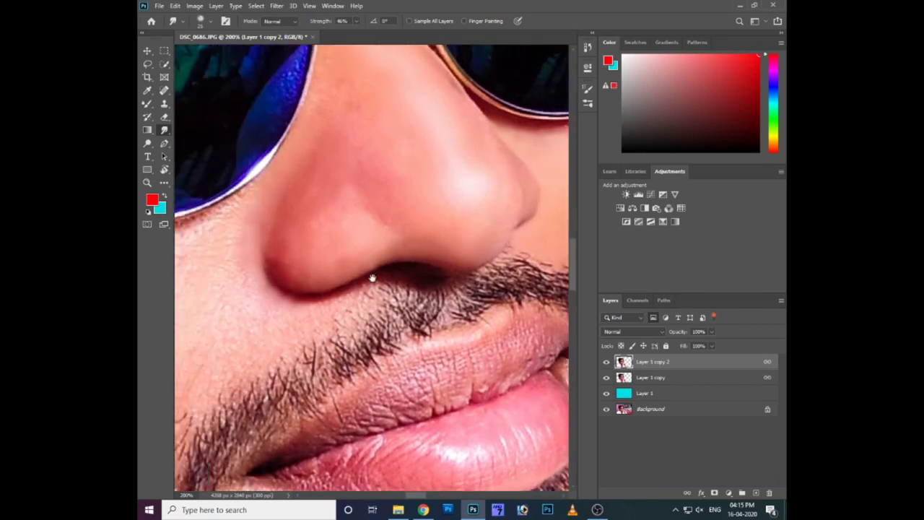
Step: Smudge the cheek skin down to just above the moustache
scroll(440, 268, up, 2)
scroll(440, 268, left, 3)
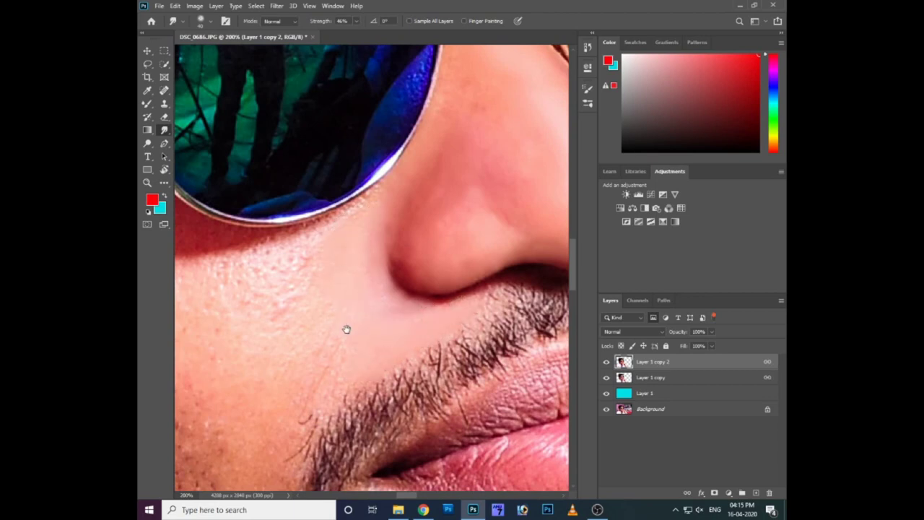
scroll(345, 327, left, 3)
drag(320, 248, 346, 274)
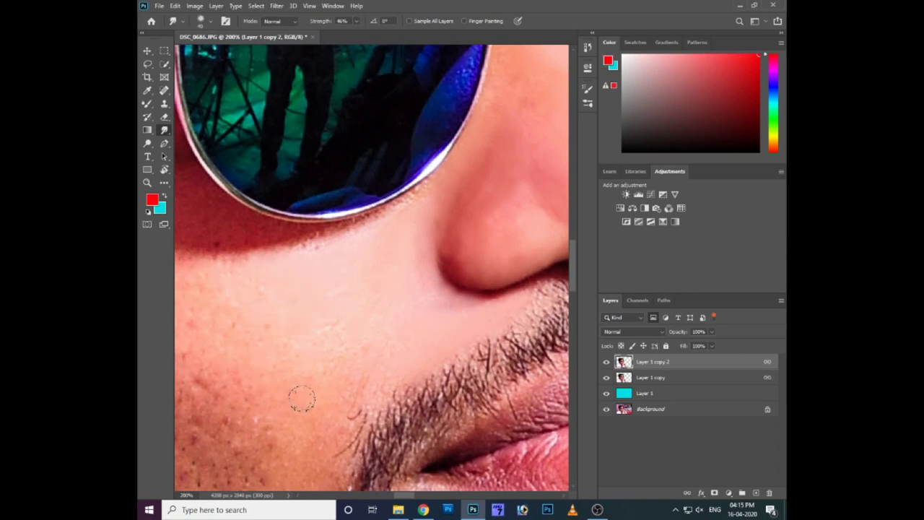
drag(348, 373, 422, 302)
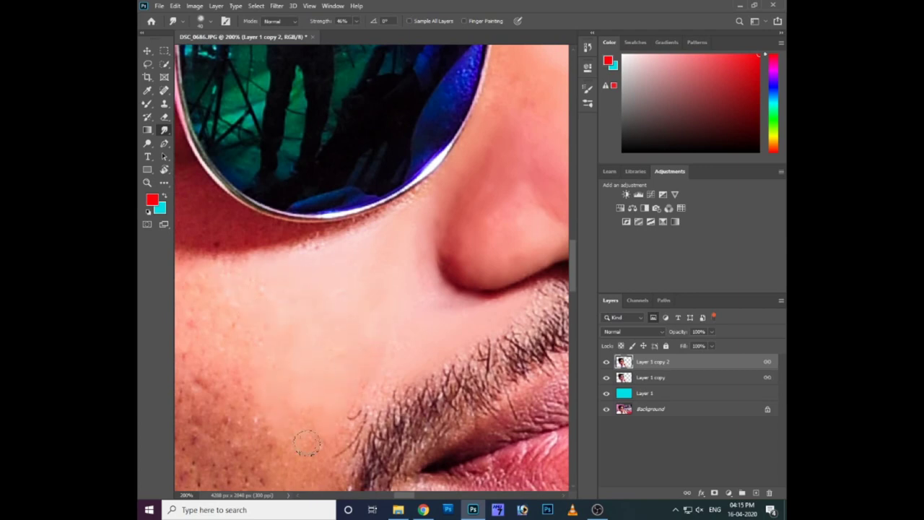
scroll(422, 303, down, 3)
Step: Smudge the cheek toward the moustache, then bring the mouth, chin and hand into view
scroll(390, 325, up, 1)
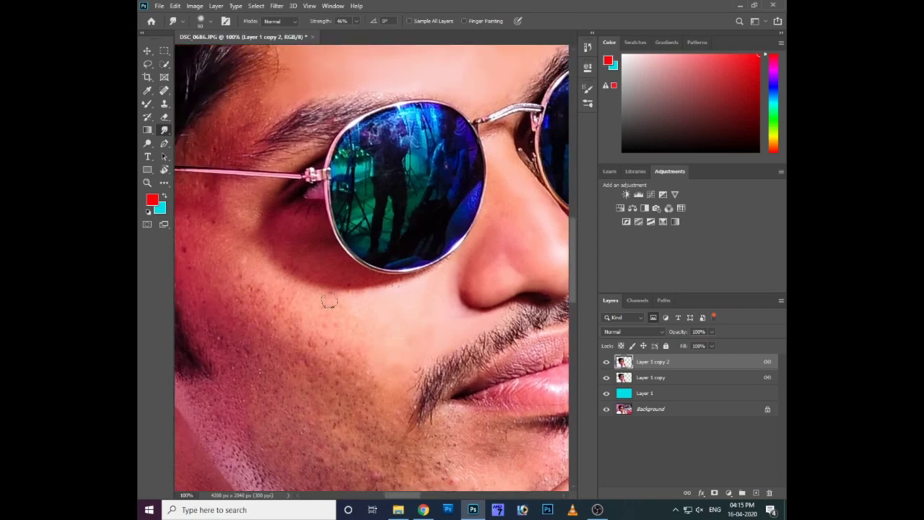
drag(368, 334, 395, 388)
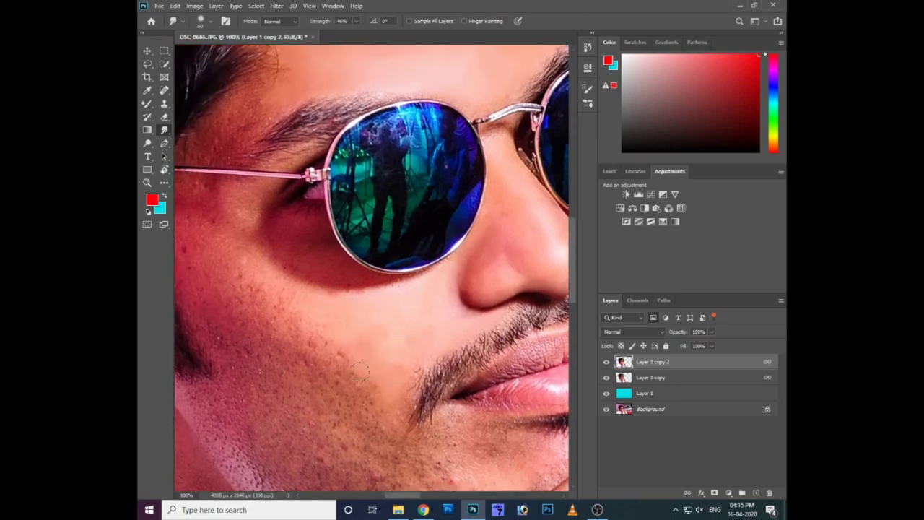
drag(344, 366, 390, 358)
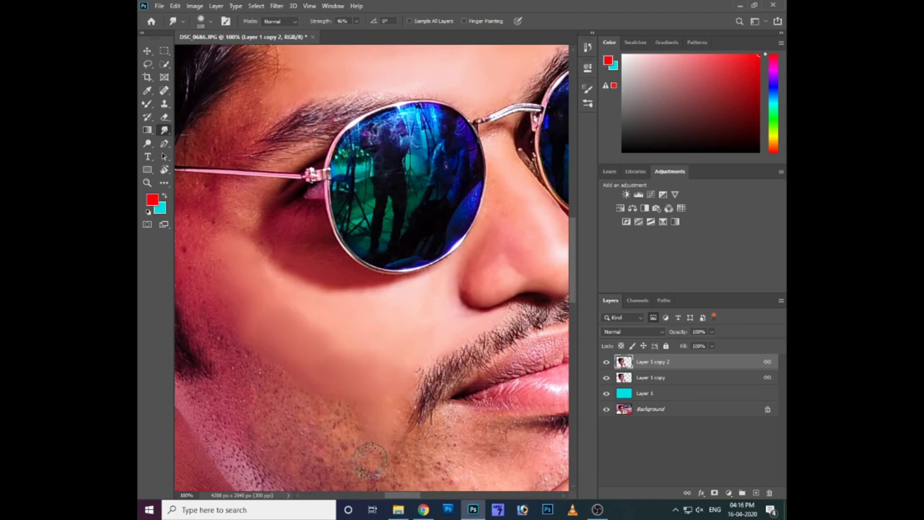
mouse_move(238, 357)
mouse_down()
mouse_move(289, 333)
mouse_move(267, 276)
mouse_up()
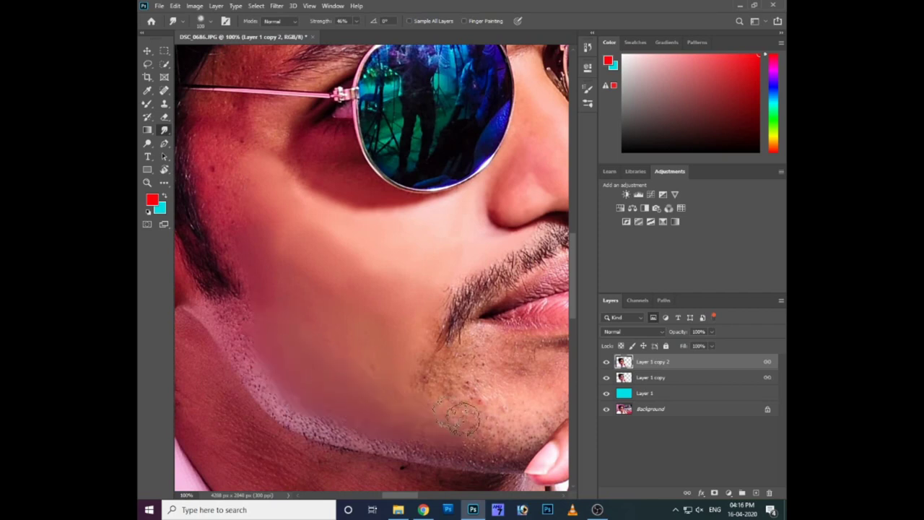
drag(419, 371, 523, 420)
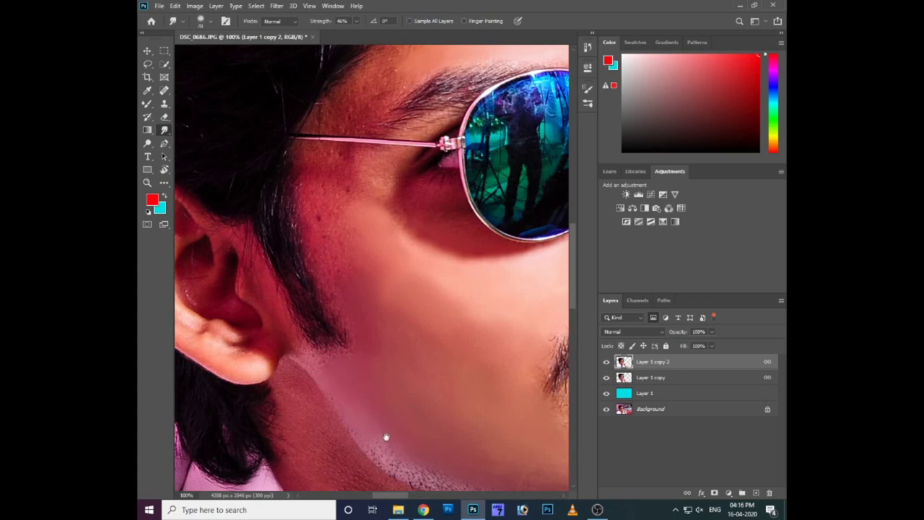
drag(386, 437, 346, 359)
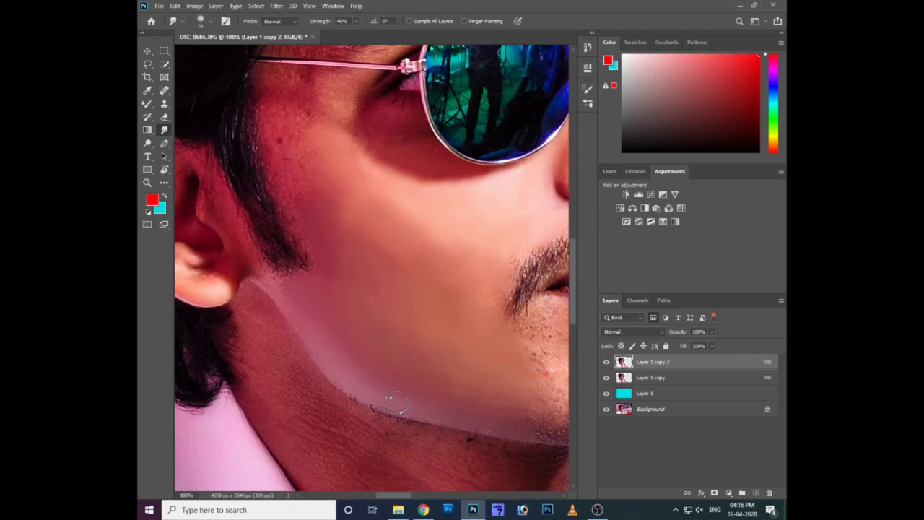
drag(480, 410, 371, 391)
Step: Smudge the jawline stubble, chin spots and skin below the lip smooth
drag(444, 413, 461, 389)
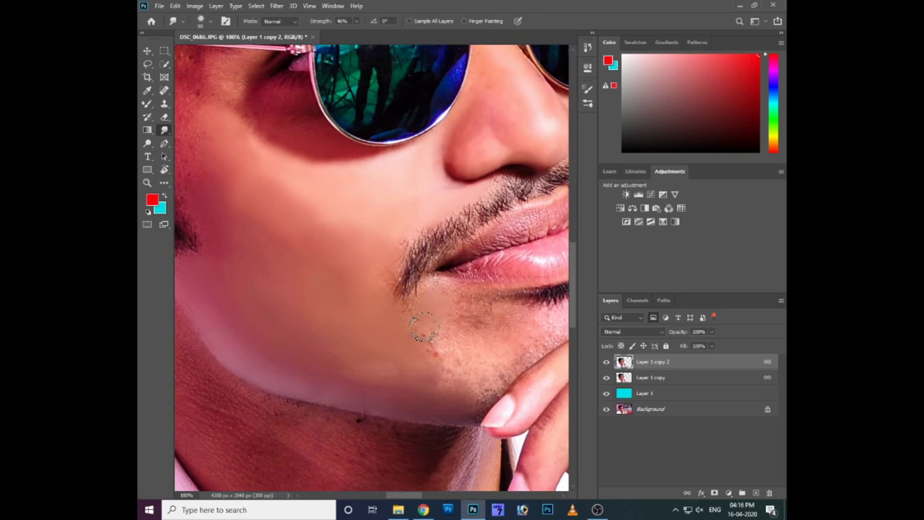
mouse_move(437, 300)
mouse_down()
mouse_move(443, 361)
mouse_move(481, 379)
mouse_move(374, 359)
mouse_move(391, 371)
mouse_up()
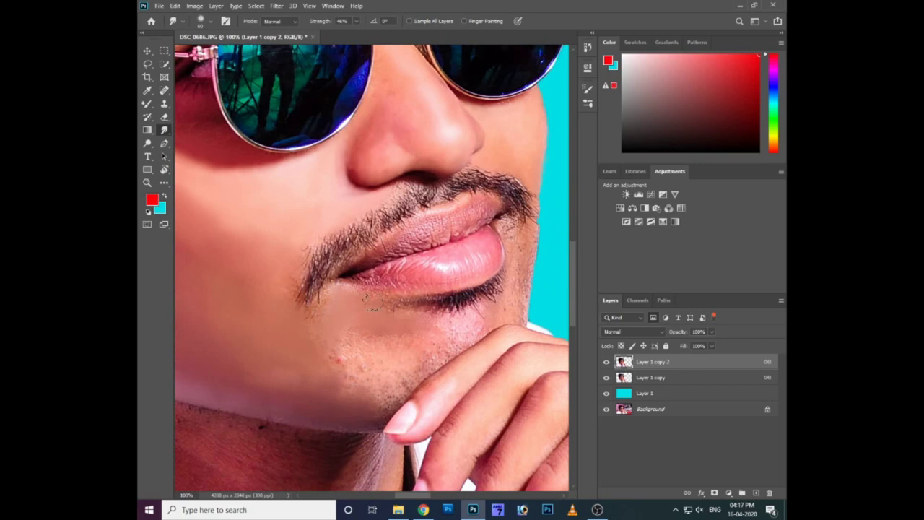
mouse_move(372, 339)
mouse_down()
mouse_move(330, 367)
mouse_move(404, 383)
mouse_up()
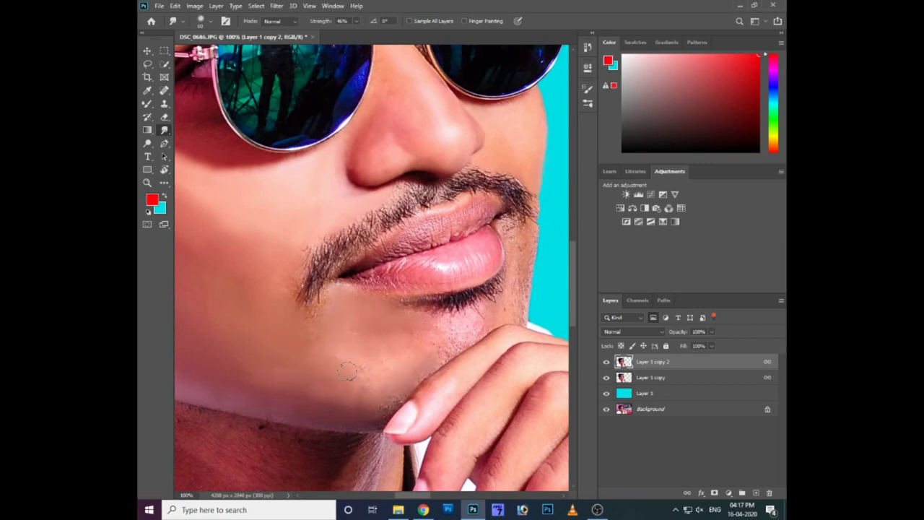
drag(383, 407, 415, 366)
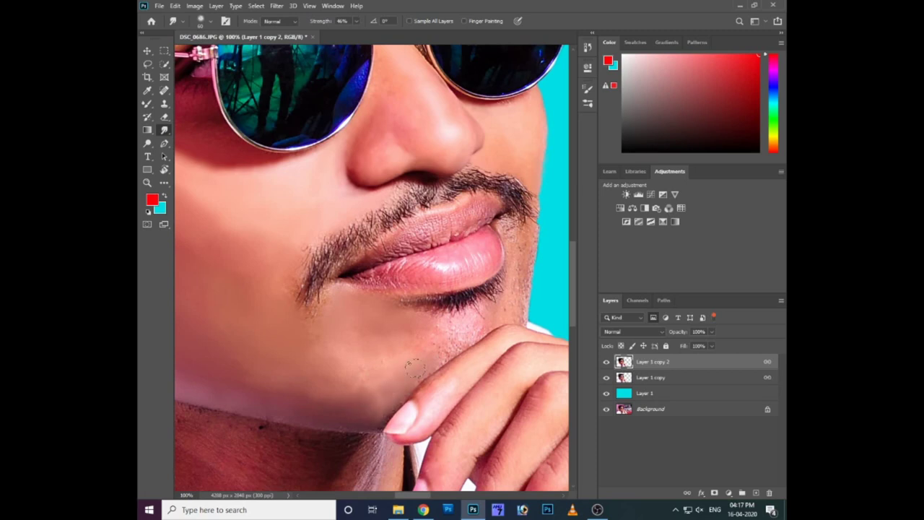
drag(472, 319, 469, 335)
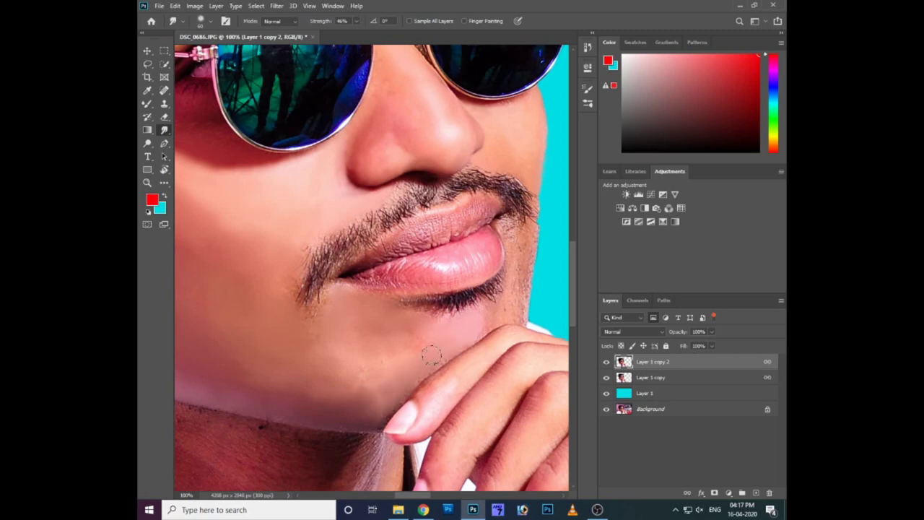
Step: Hide Layer 1 copy 2 to compare the smudged skin with the original
scroll(331, 359, down, 1)
click(606, 362)
scroll(364, 291, up, 1)
scroll(363, 291, up, 2)
Step: Show Layer 1 copy 2 again and zoom in on the lips and chin
scroll(363, 291, up, 1)
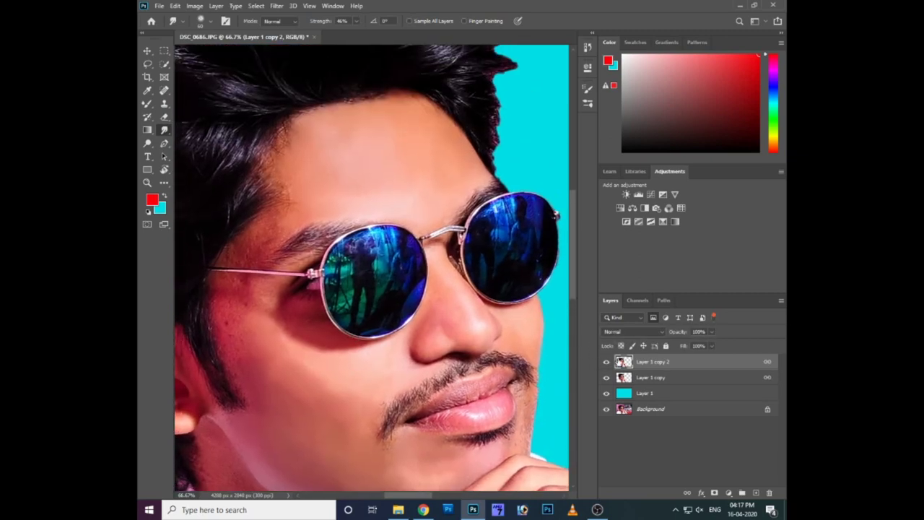
click(606, 361)
scroll(375, 260, up, 1)
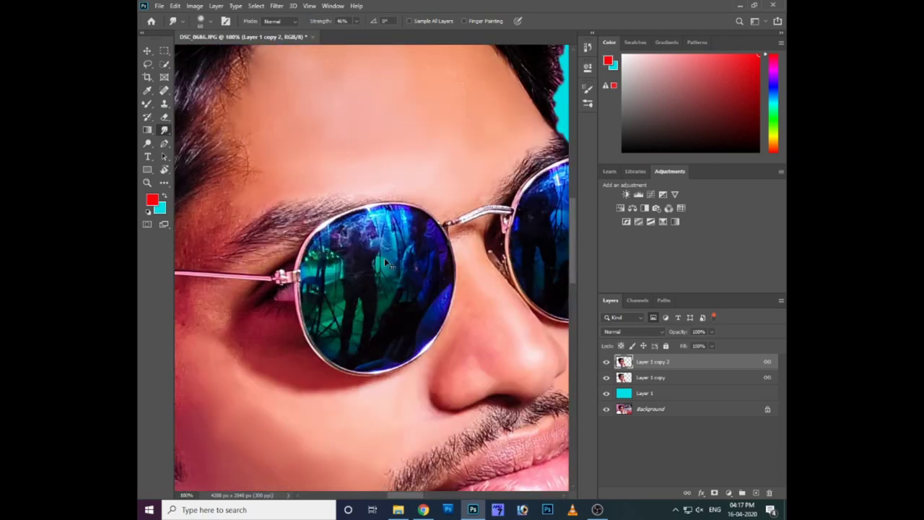
scroll(427, 299, down, 1)
scroll(427, 300, down, 2)
scroll(462, 217, up, 1)
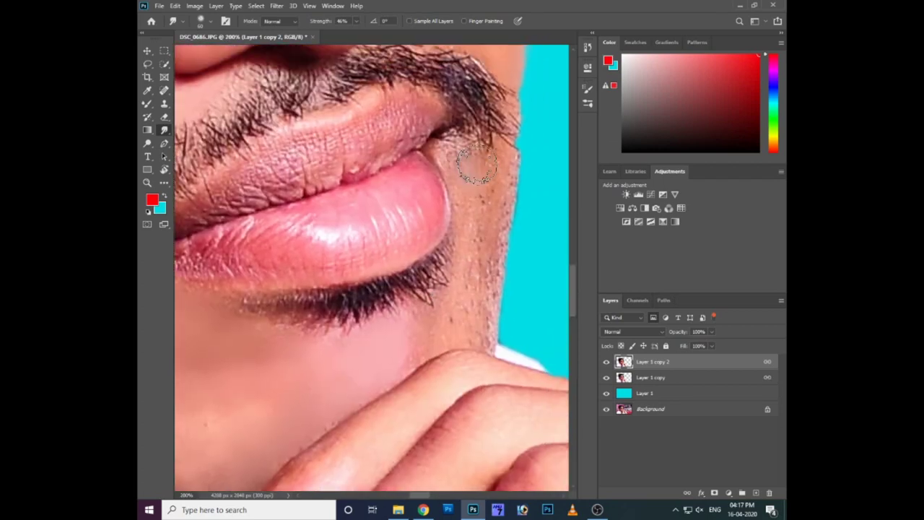
Step: Smudge the stubble right of the lips, the chin edge by the collar, and the fingernail highlight
mouse_move(496, 200)
mouse_down()
mouse_move(481, 306)
mouse_move(475, 221)
mouse_move(438, 327)
mouse_move(393, 357)
mouse_move(464, 320)
mouse_move(484, 330)
mouse_up()
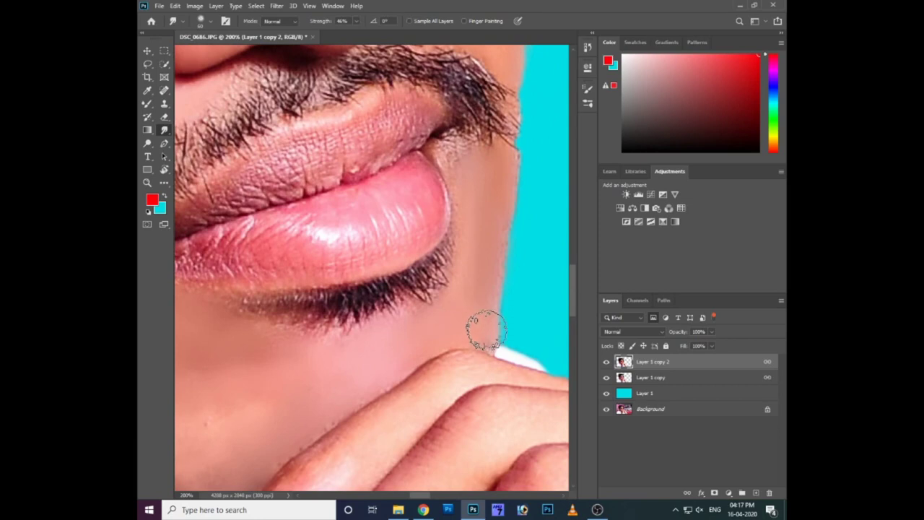
drag(486, 297, 512, 340)
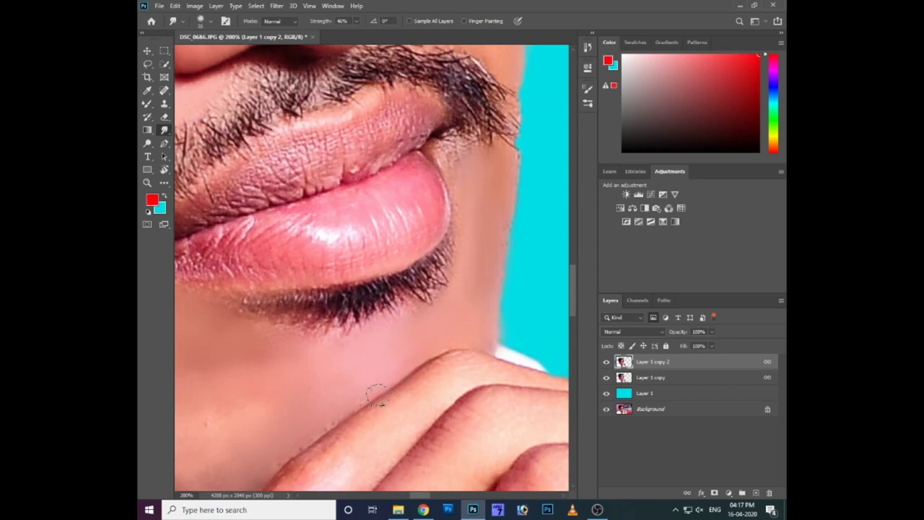
drag(376, 396, 388, 329)
drag(305, 433, 347, 345)
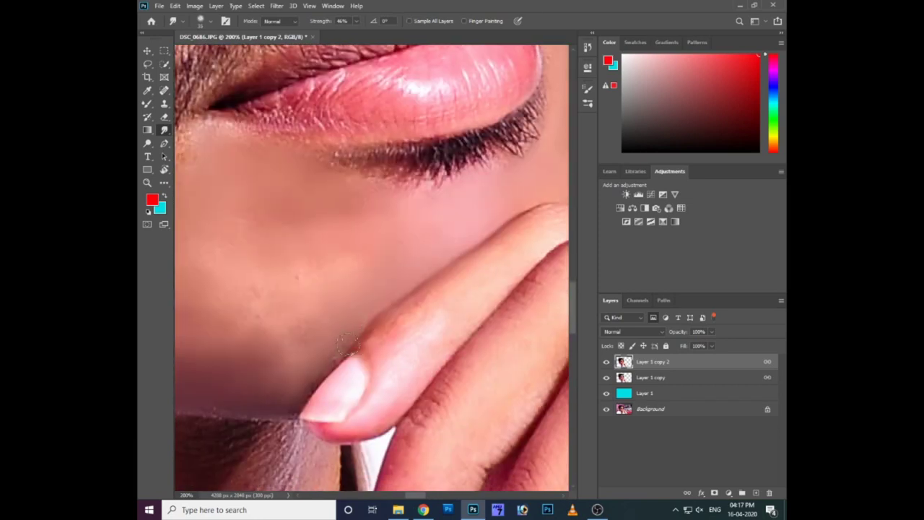
mouse_move(298, 396)
mouse_down()
mouse_move(355, 379)
mouse_move(320, 402)
mouse_move(350, 417)
mouse_move(375, 387)
mouse_move(413, 307)
mouse_up()
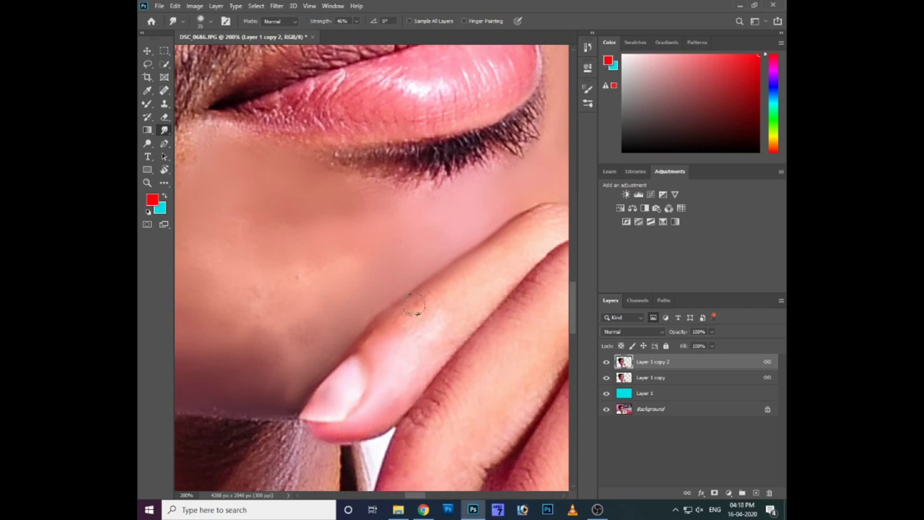
drag(494, 289, 390, 328)
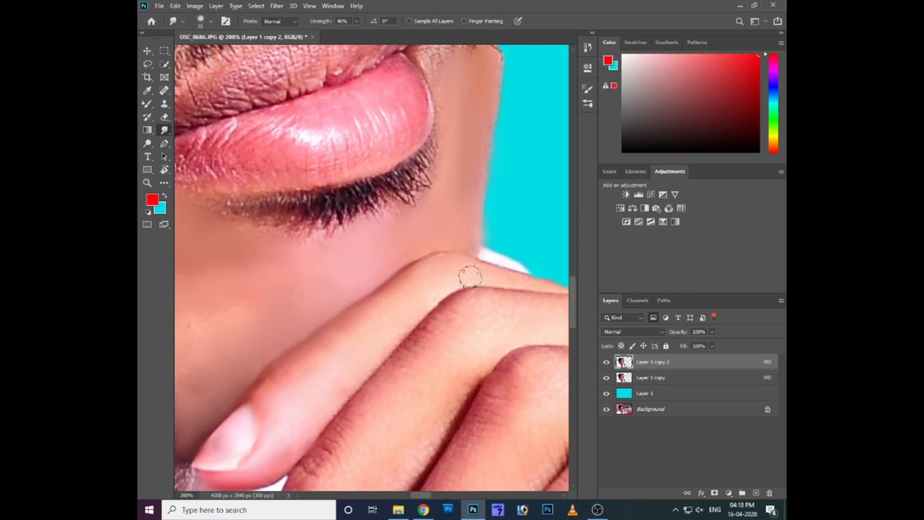
drag(427, 301, 347, 305)
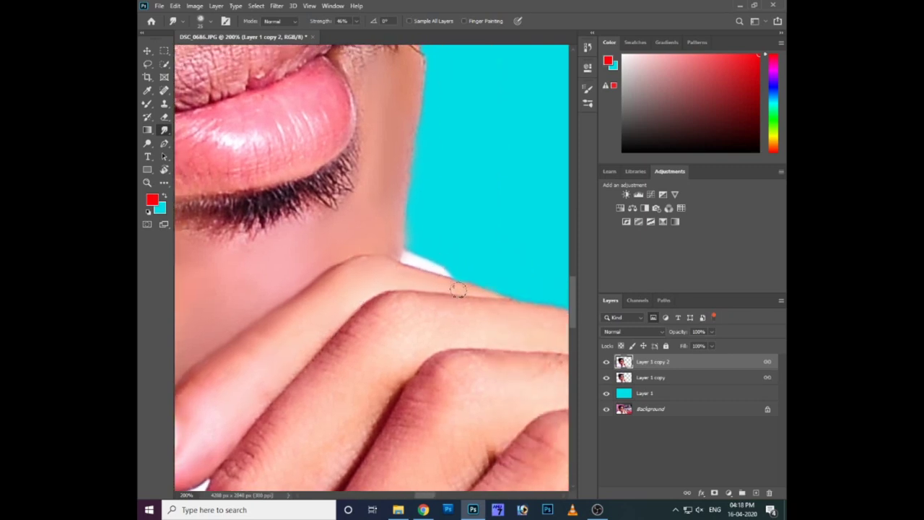
scroll(382, 289, down, 2)
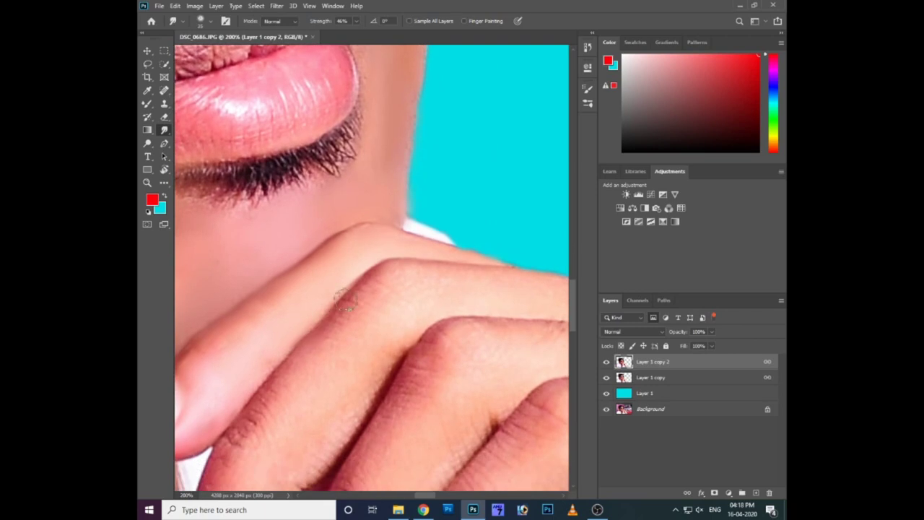
Step: Move down the canvas to the finger skin below the chin
scroll(246, 413, down, 4)
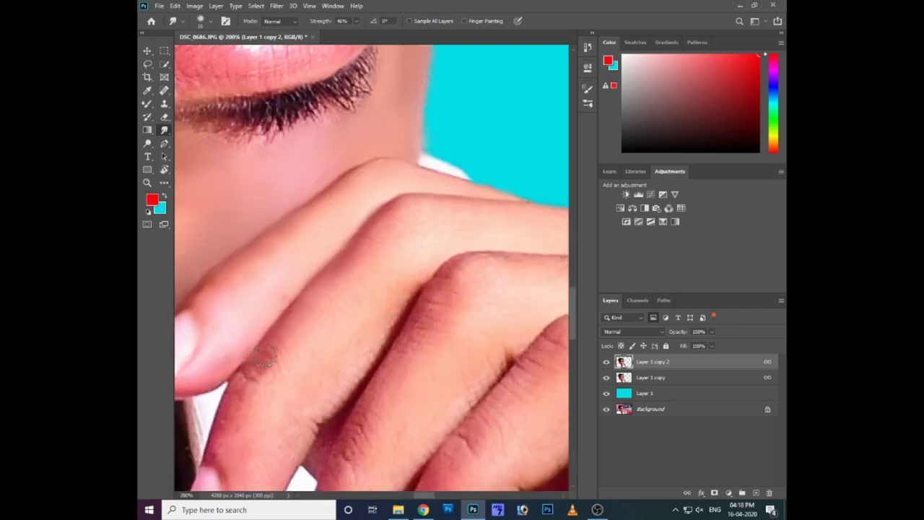
scroll(238, 376, down, 2)
scroll(253, 340, down, 2)
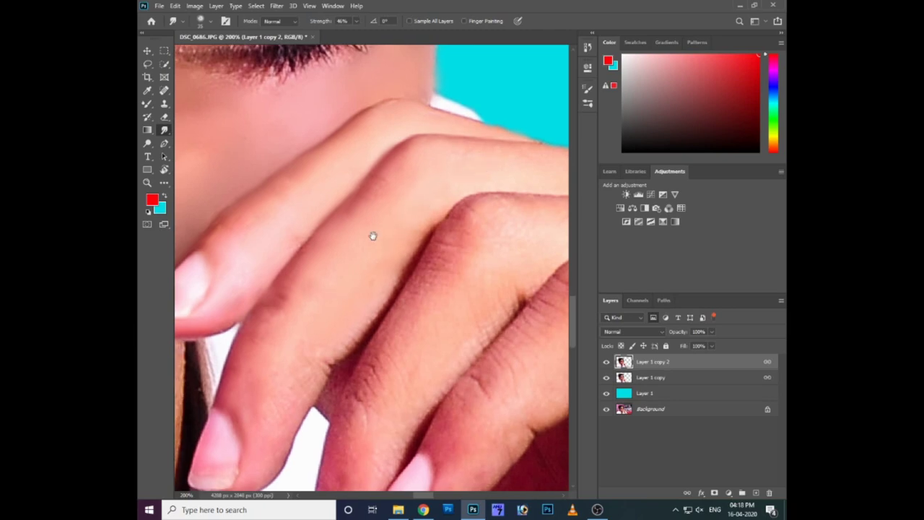
scroll(361, 289, down, 2)
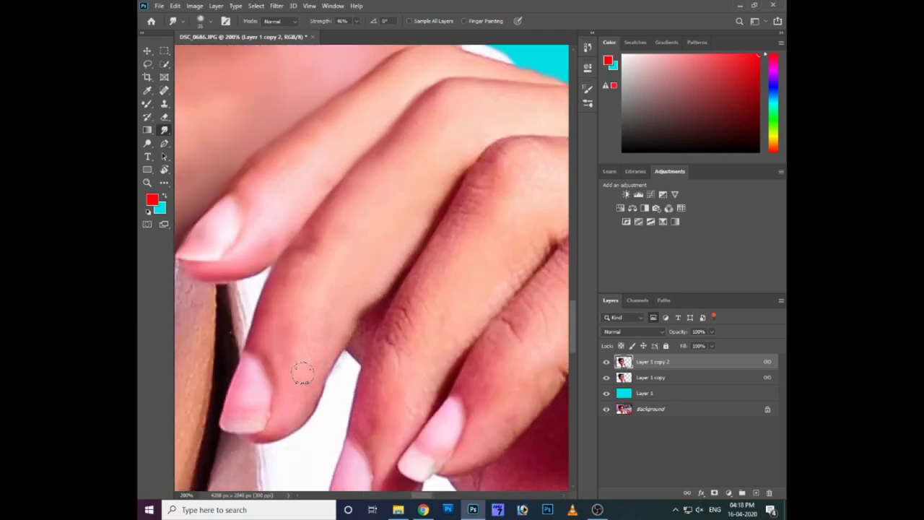
scroll(291, 354, down, 2)
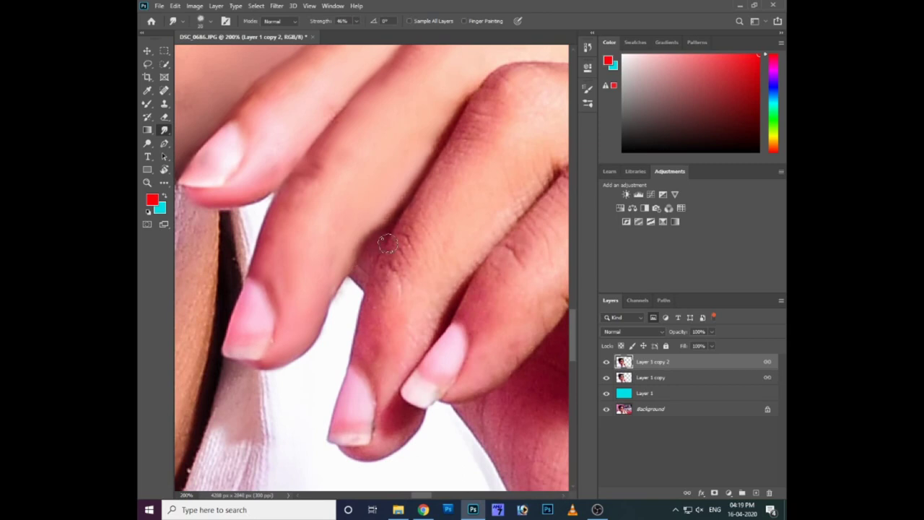
Step: Switch to a textured smoothing smudge brush and lower its strength to 23%
right_click(409, 200)
double_click(431, 449)
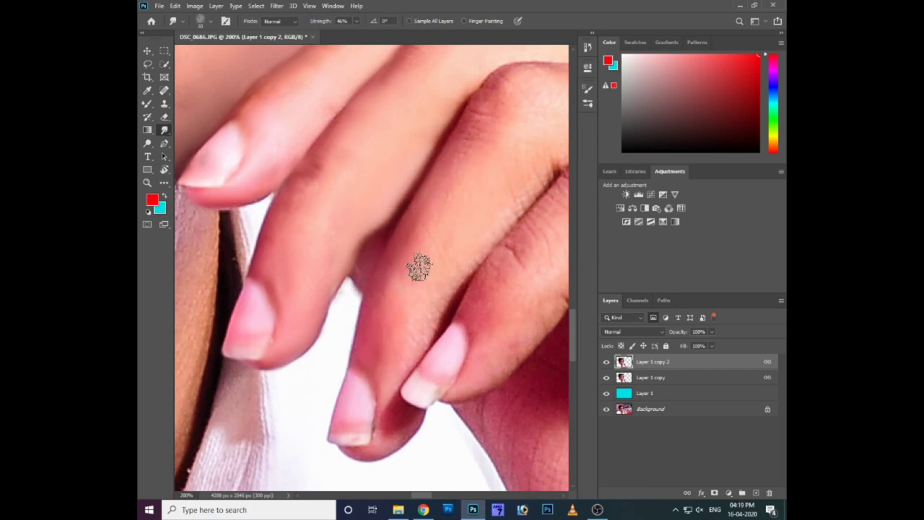
scroll(435, 217, up, 5)
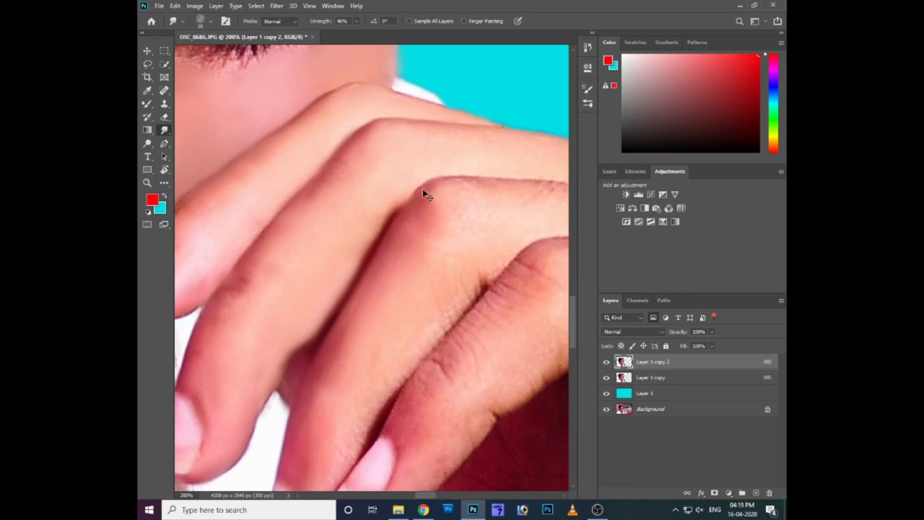
click(356, 21)
drag(359, 34, 343, 36)
drag(484, 177, 407, 189)
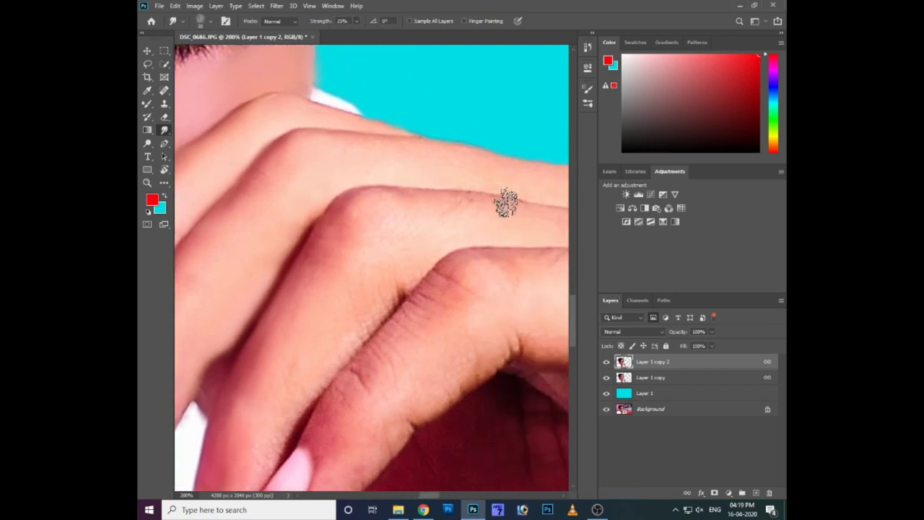
Step: Pick the Smoothing Smudge preset and smudge the fingernail up along the finger
scroll(387, 166, right, 1)
scroll(419, 172, right, 4)
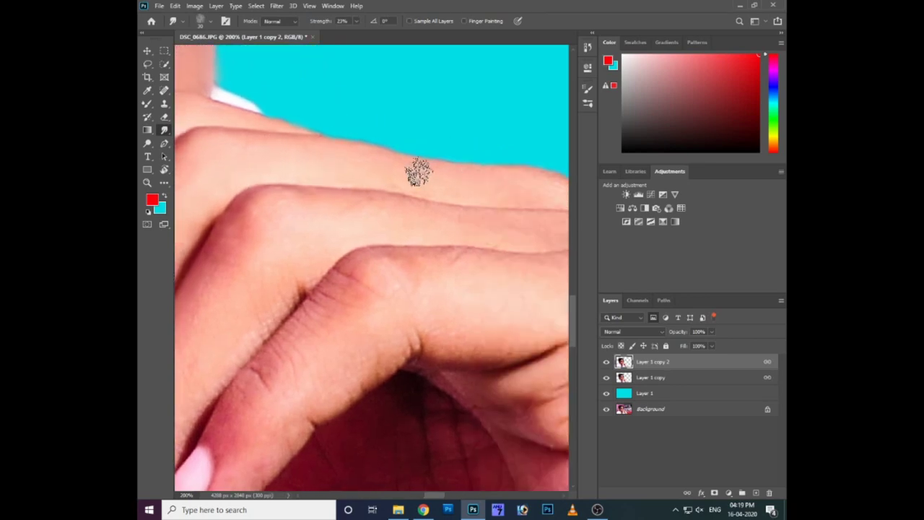
scroll(356, 170, right, 3)
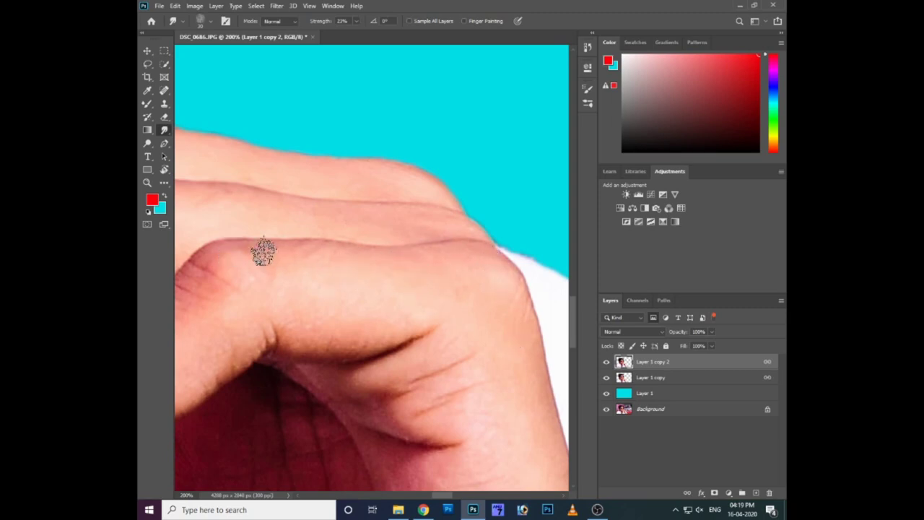
scroll(301, 243, left, 3)
scroll(287, 256, down, 3)
scroll(286, 260, left, 1)
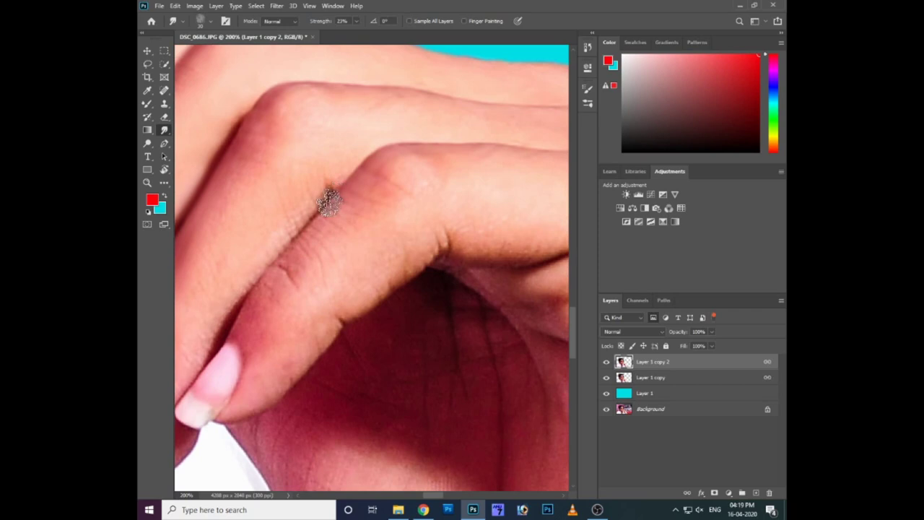
scroll(305, 233, down, 2)
scroll(306, 234, left, 2)
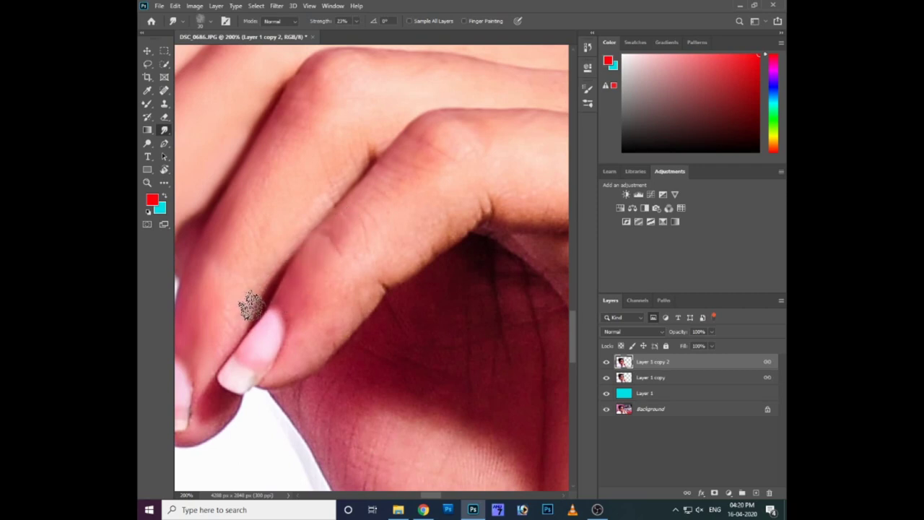
right_click(252, 307)
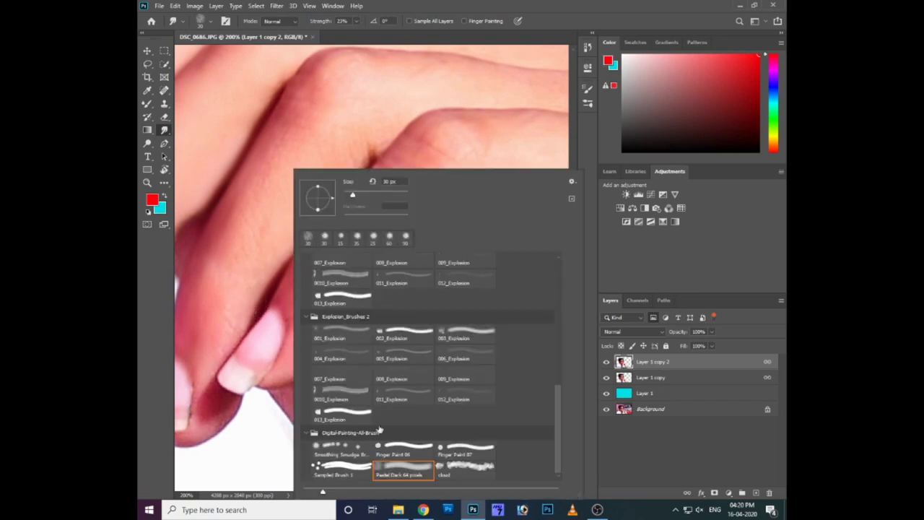
double_click(349, 447)
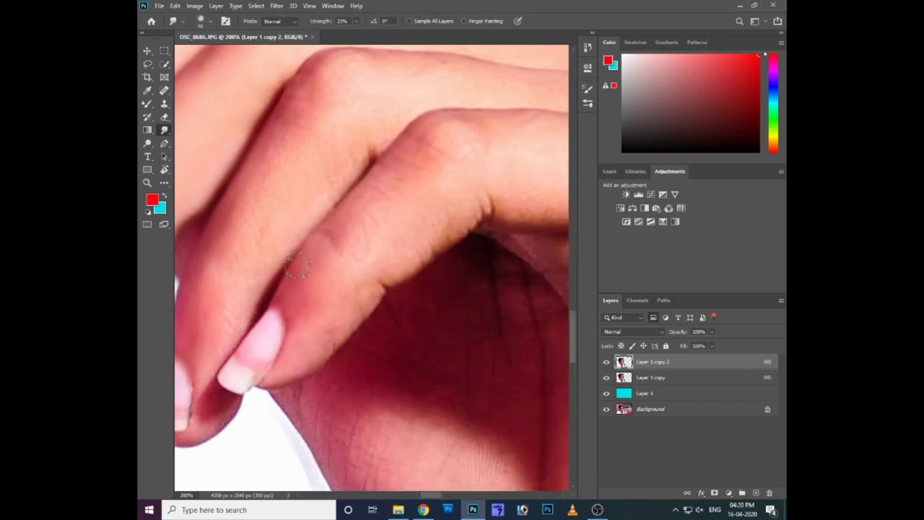
drag(237, 378, 295, 323)
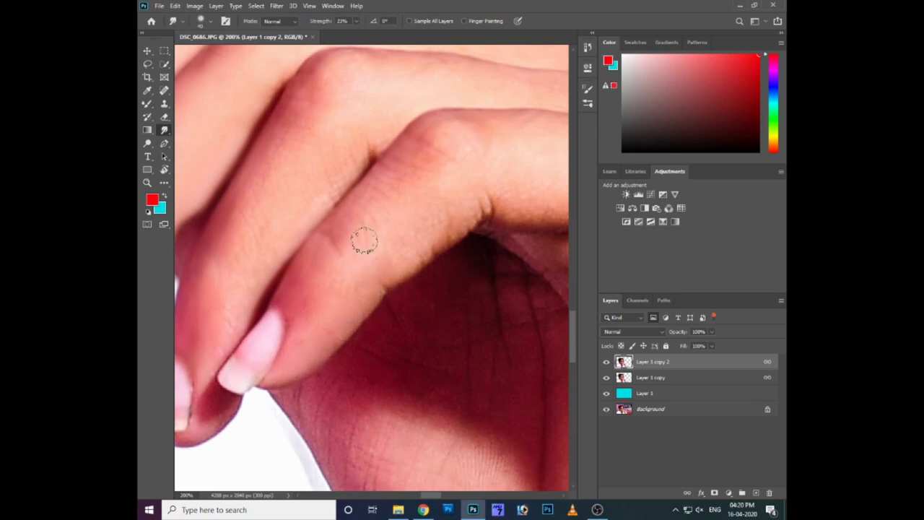
Step: Enlarge the brush, raise strength to about 45%, and smooth the knuckle crease wrinkles
key(bracketright)
key(bracketright)
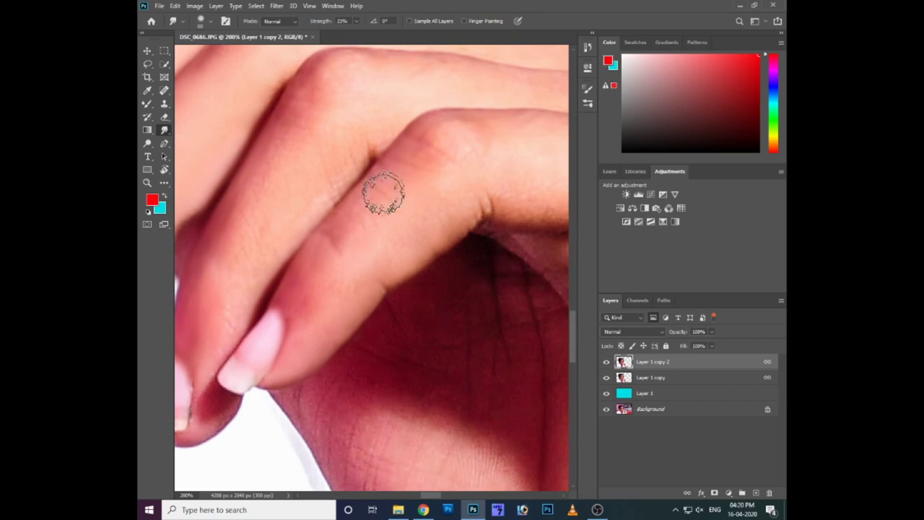
scroll(379, 190, up, 3)
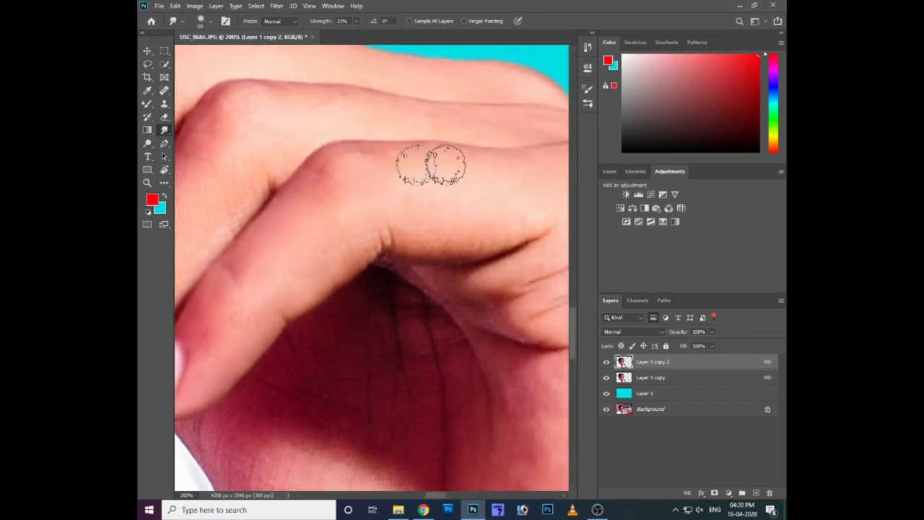
scroll(325, 231, left, 3)
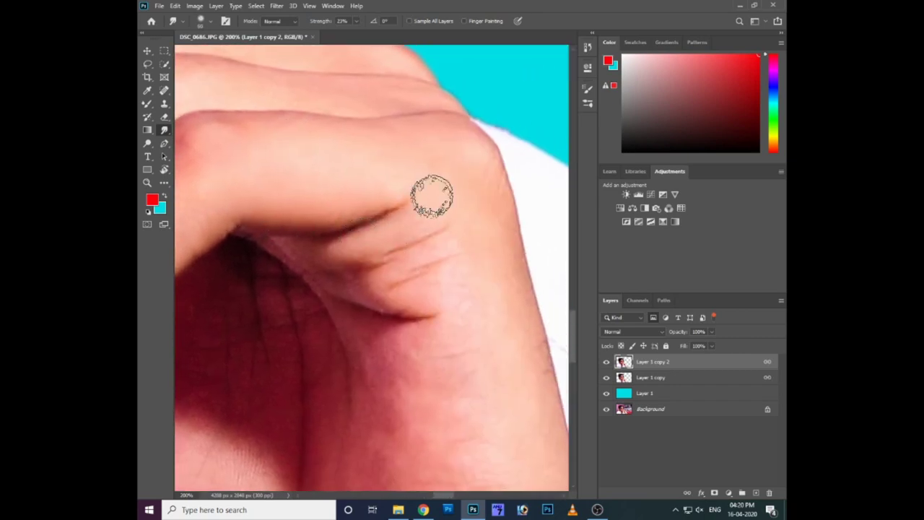
click(356, 21)
drag(361, 33, 373, 33)
mouse_move(392, 200)
mouse_down()
mouse_move(419, 239)
mouse_move(430, 331)
mouse_up()
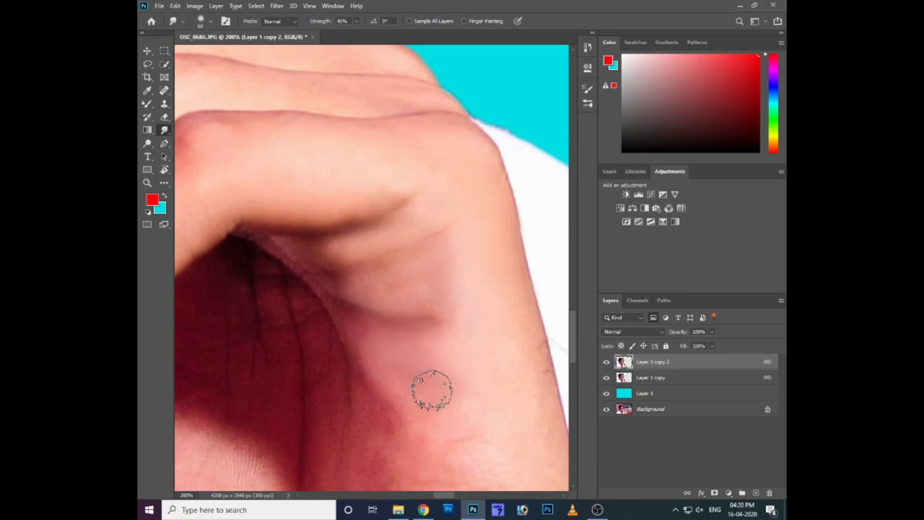
drag(429, 386, 412, 317)
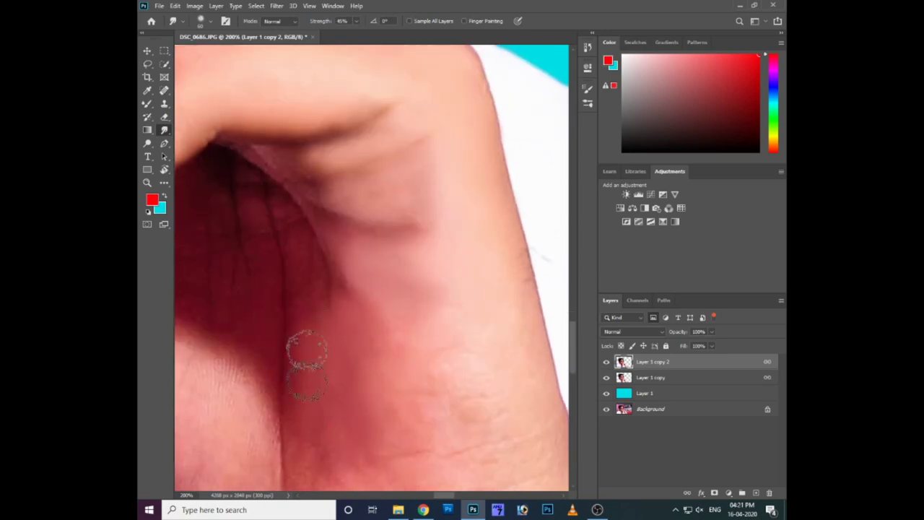
Step: Try Finger Paint 06 and other presets, settling on the Pastel Dark 64 pixels brush
right_click(370, 212)
double_click(477, 450)
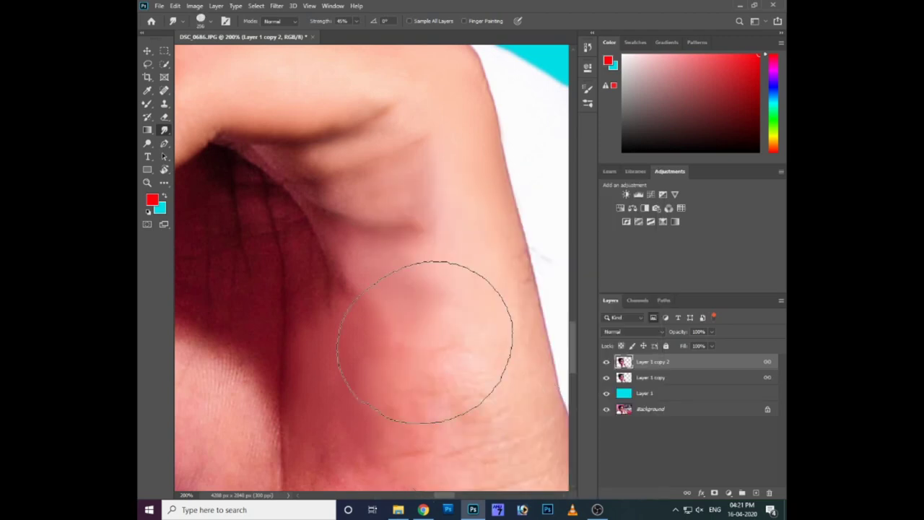
key(bracketleft)
key(bracketleft)
key(bracketleft)
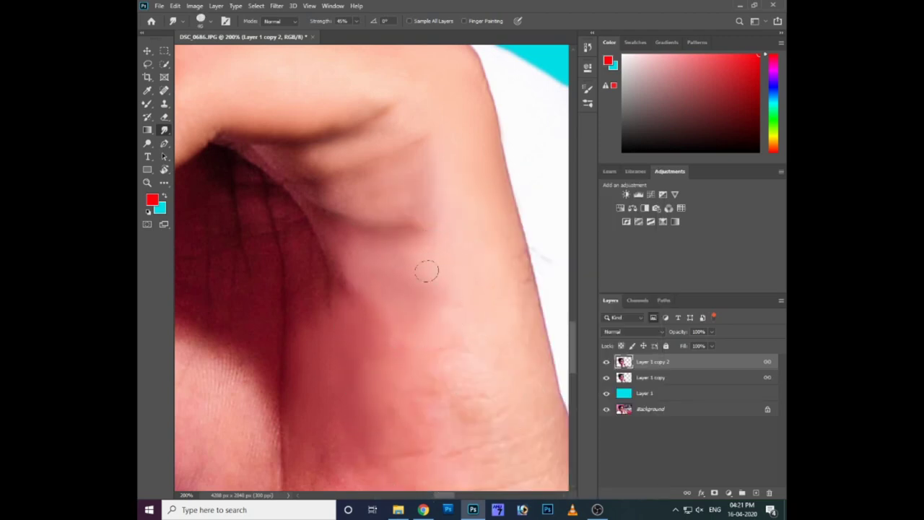
right_click(442, 365)
double_click(589, 447)
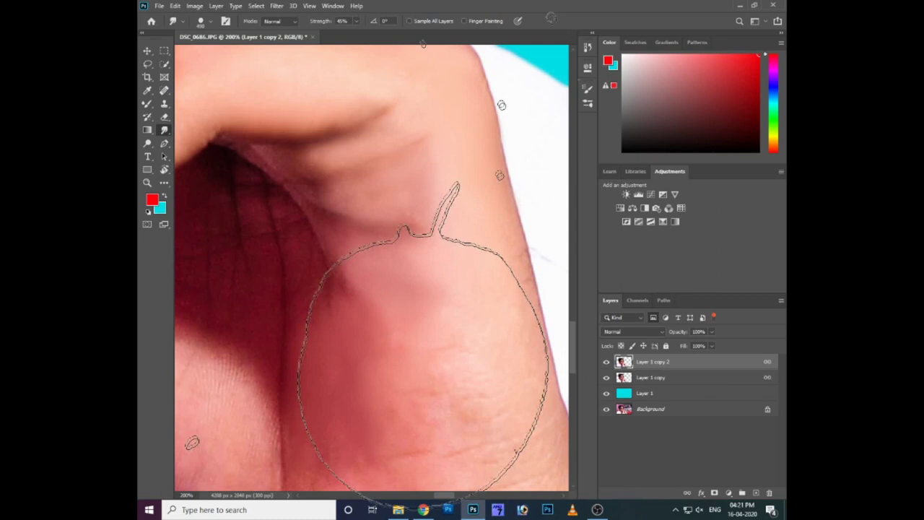
right_click(368, 170)
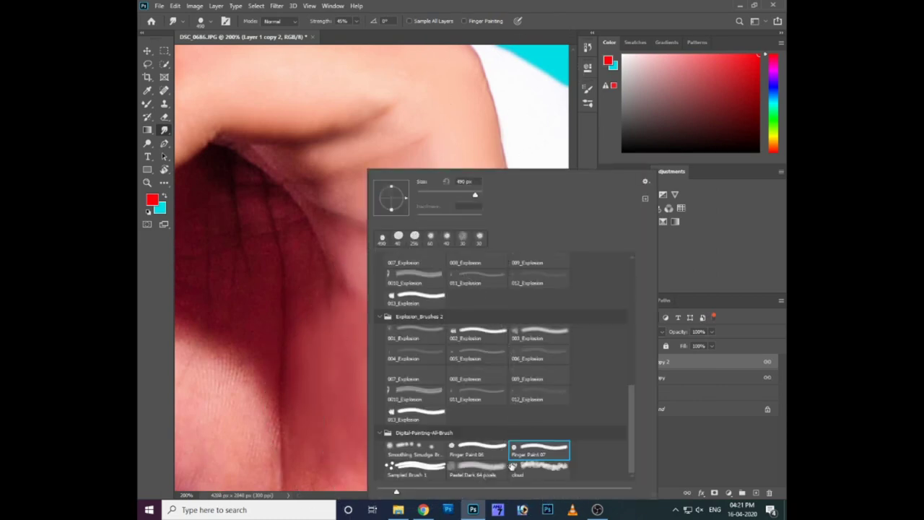
double_click(538, 445)
right_click(437, 392)
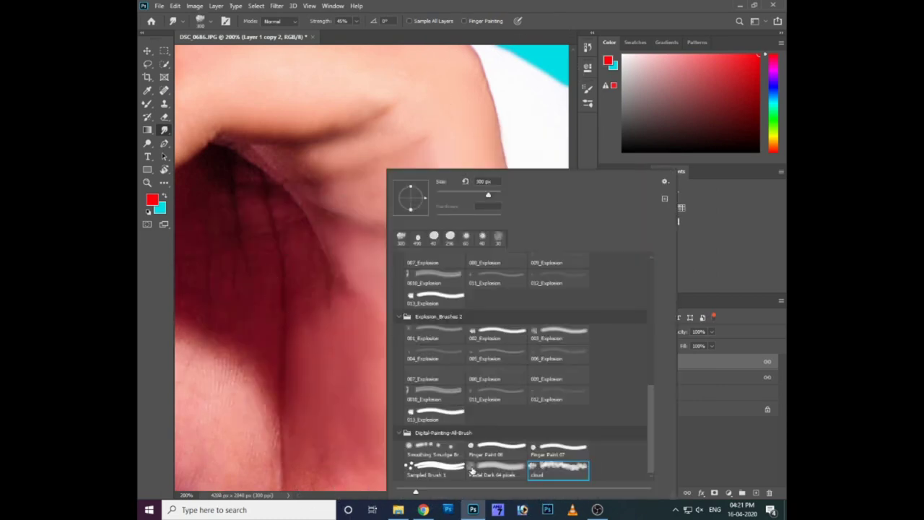
double_click(473, 471)
right_click(380, 272)
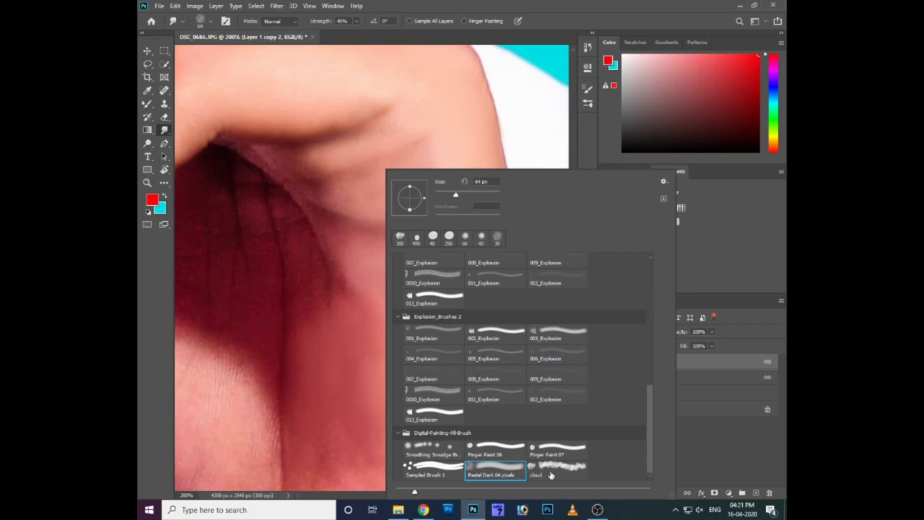
click(328, 278)
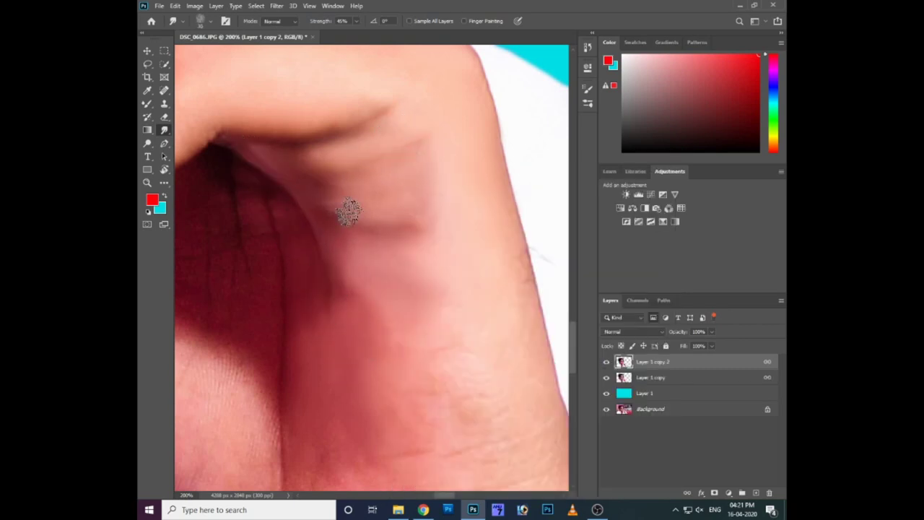
Step: Work over the palm and back of the hand toward the white cuff, panning around it
scroll(349, 212, up, 2)
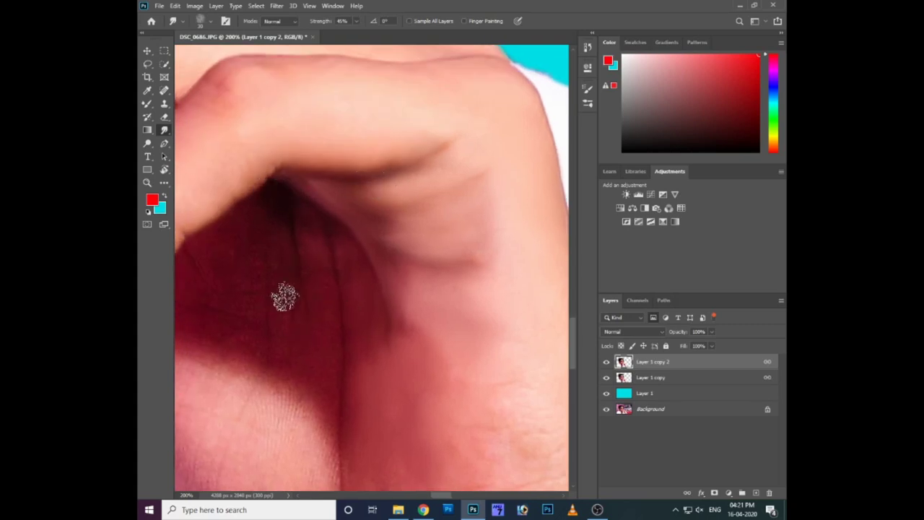
scroll(314, 375, down, 2)
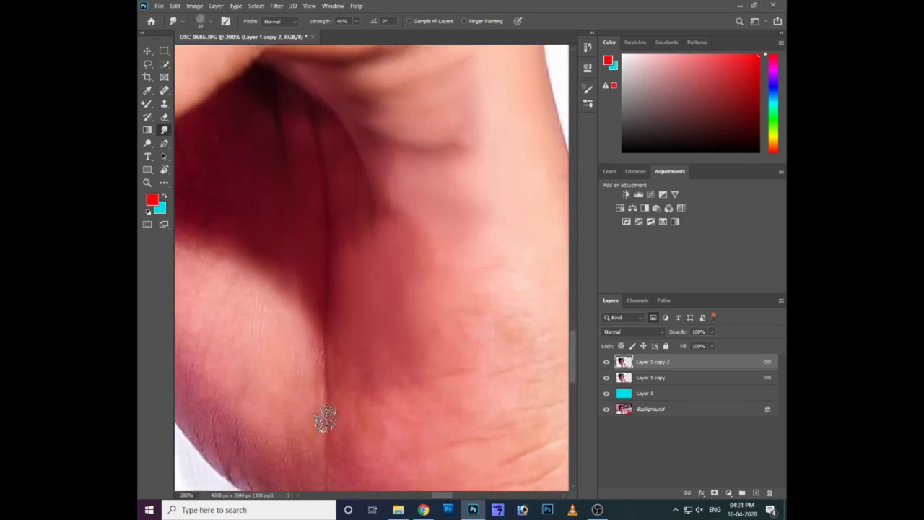
scroll(382, 366, up, 2)
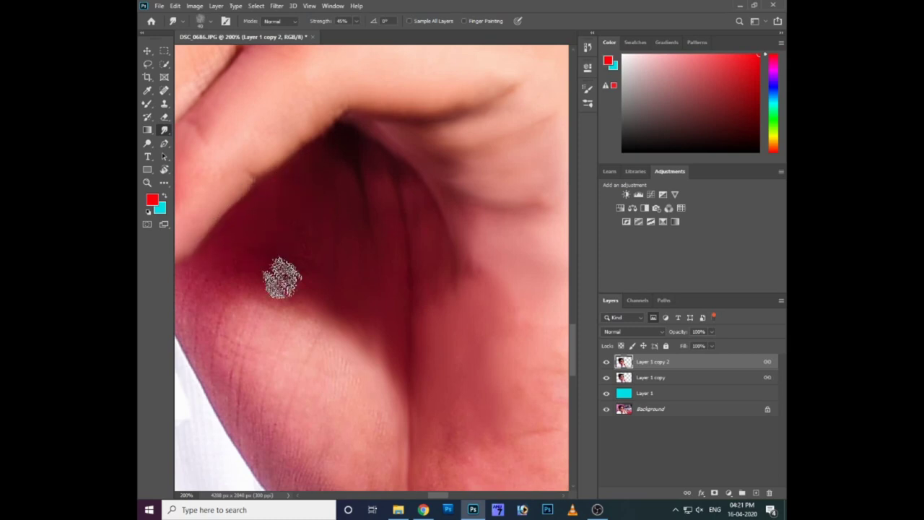
scroll(367, 357, up, 2)
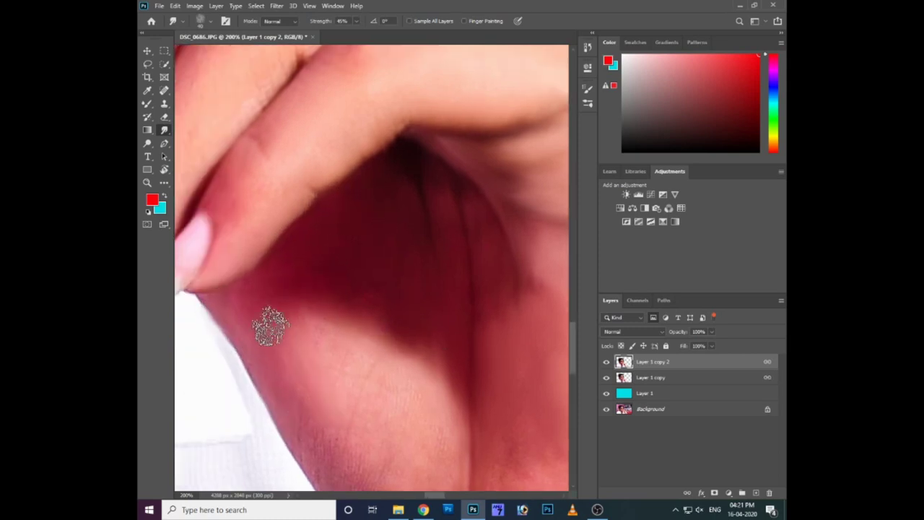
scroll(254, 277, down, 1)
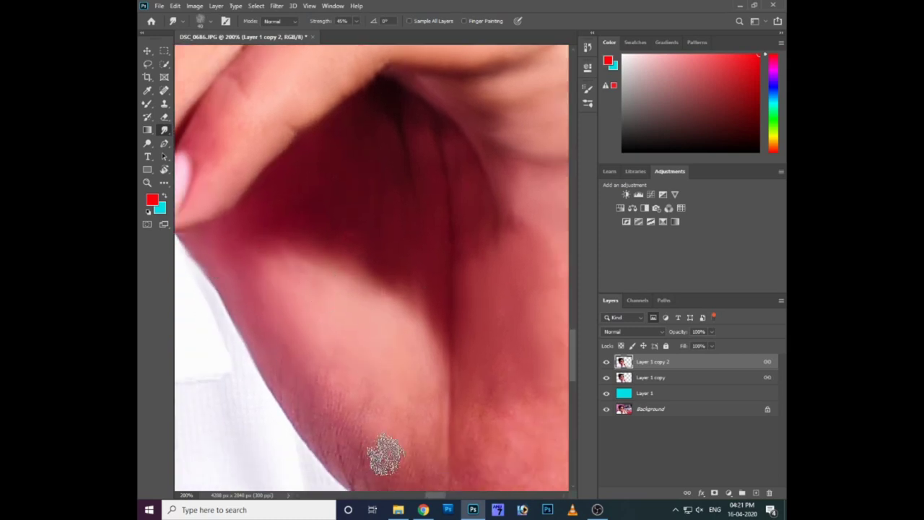
scroll(339, 354, down, 1)
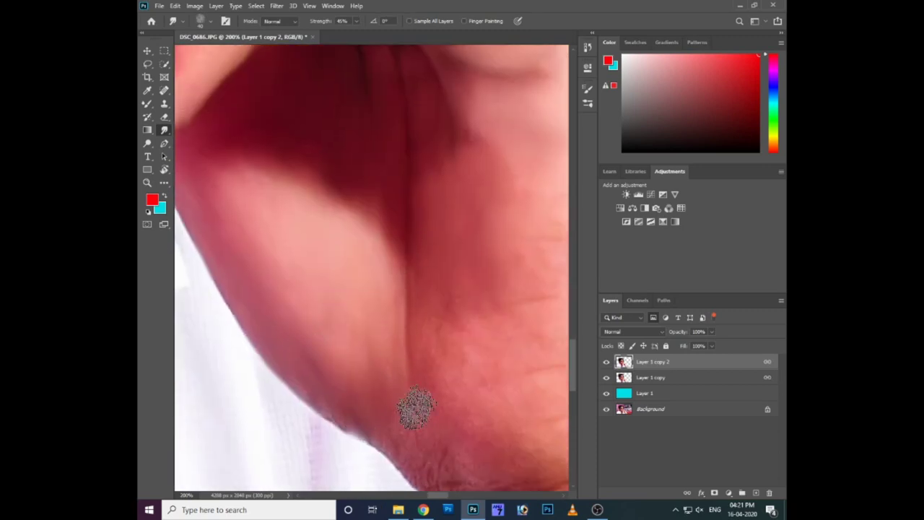
scroll(402, 337, down, 1)
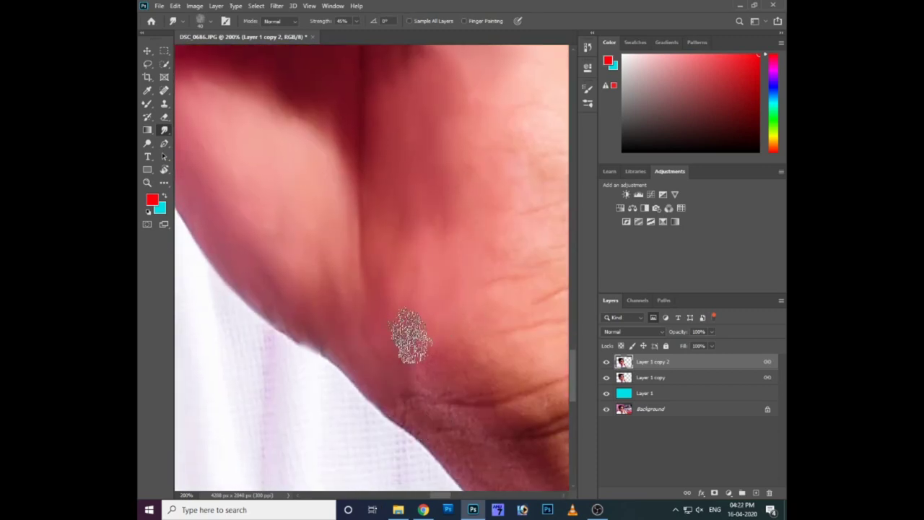
scroll(412, 336, up, 3)
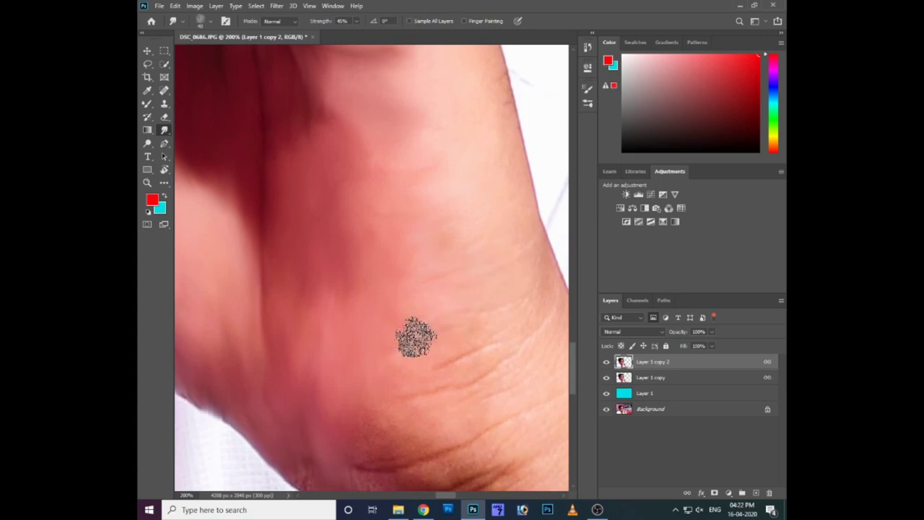
scroll(501, 326, down, 1)
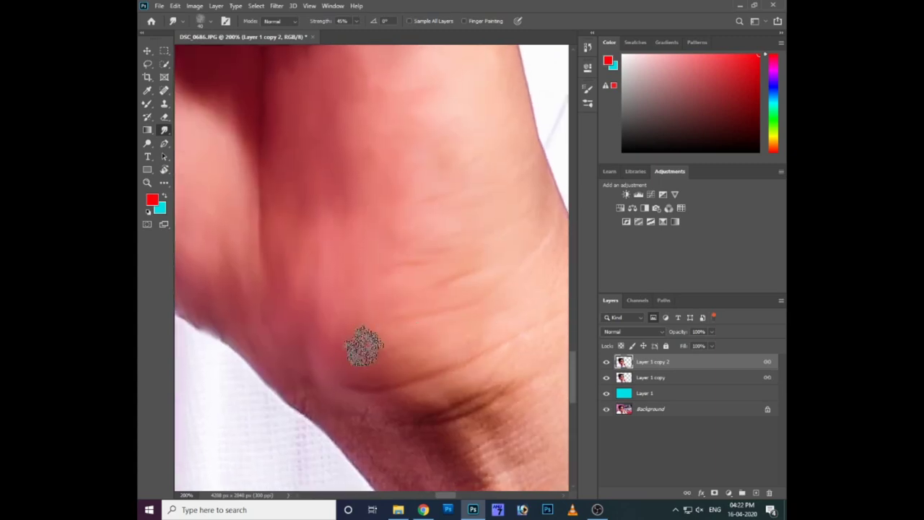
scroll(347, 354, right, 2)
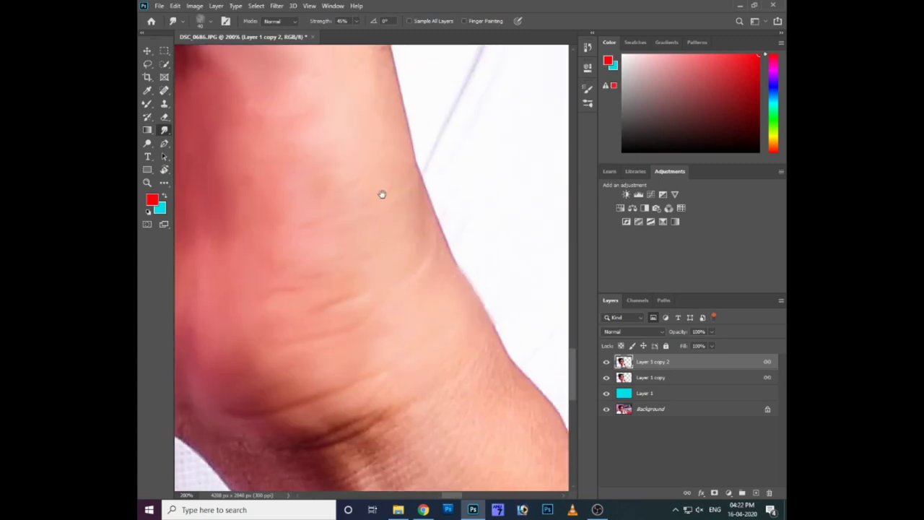
scroll(382, 194, up, 1)
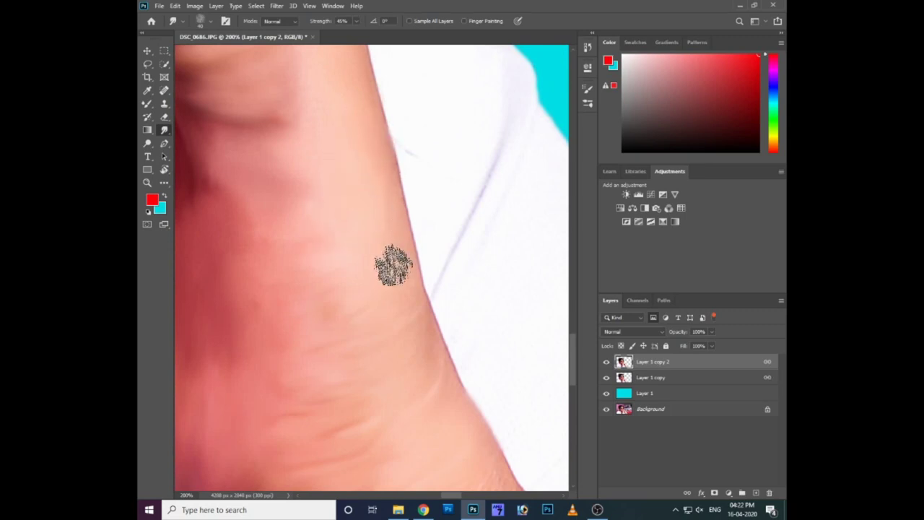
scroll(401, 249, up, 1)
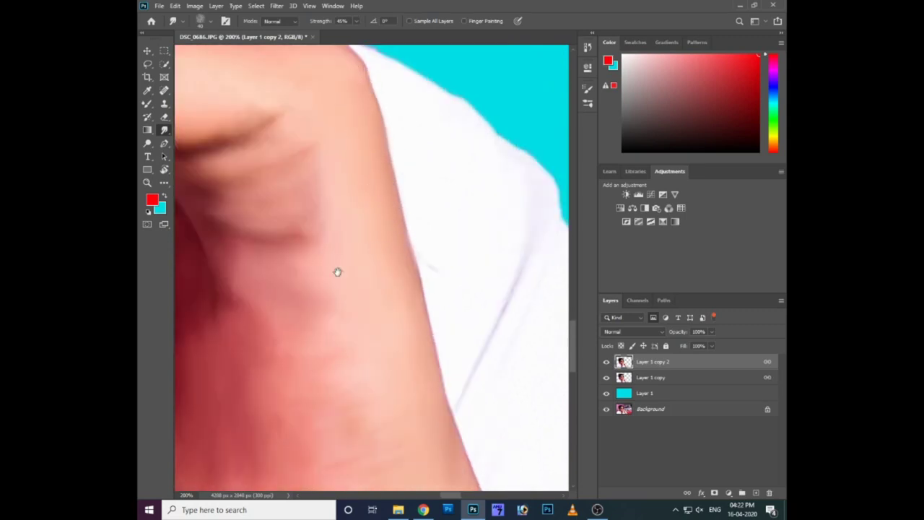
scroll(338, 271, down, 1)
scroll(393, 228, up, 3)
Step: Bring the neck and shirt collar into view
scroll(361, 250, up, 3)
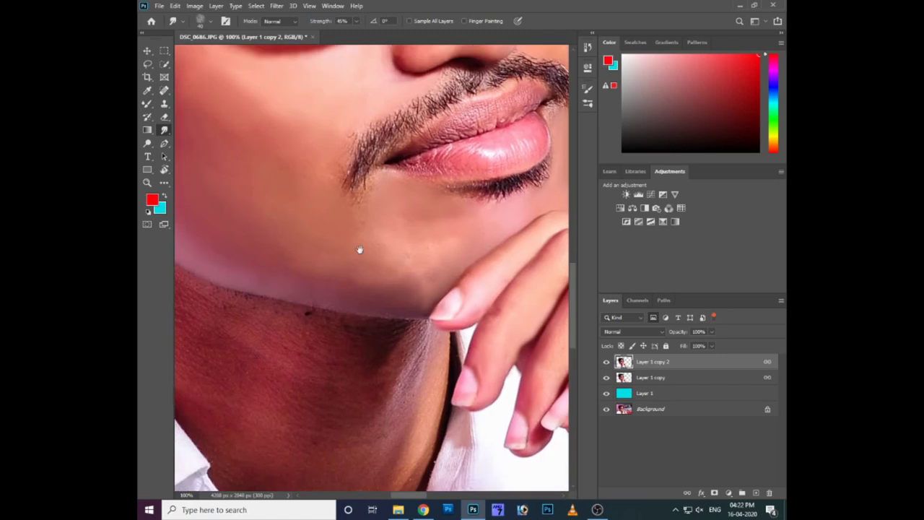
scroll(361, 248, up, 3)
scroll(359, 224, up, 2)
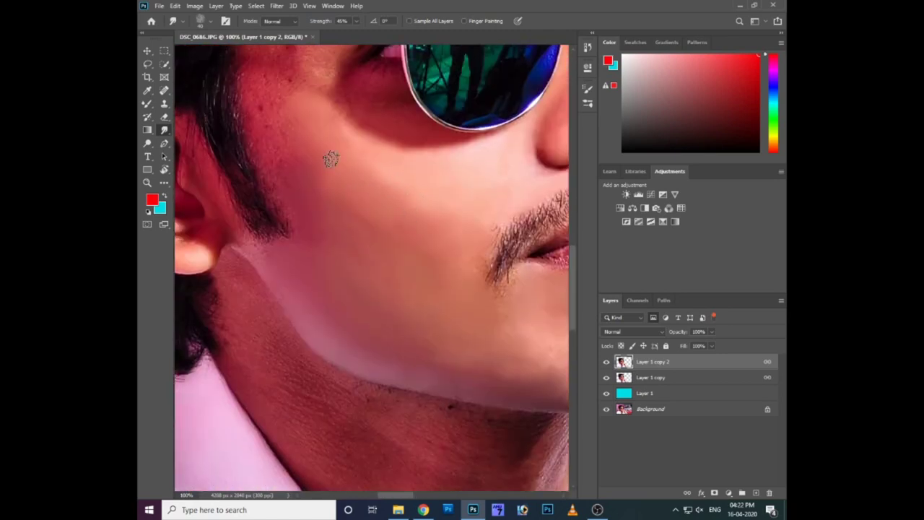
scroll(369, 241, left, 2)
scroll(310, 274, up, 1)
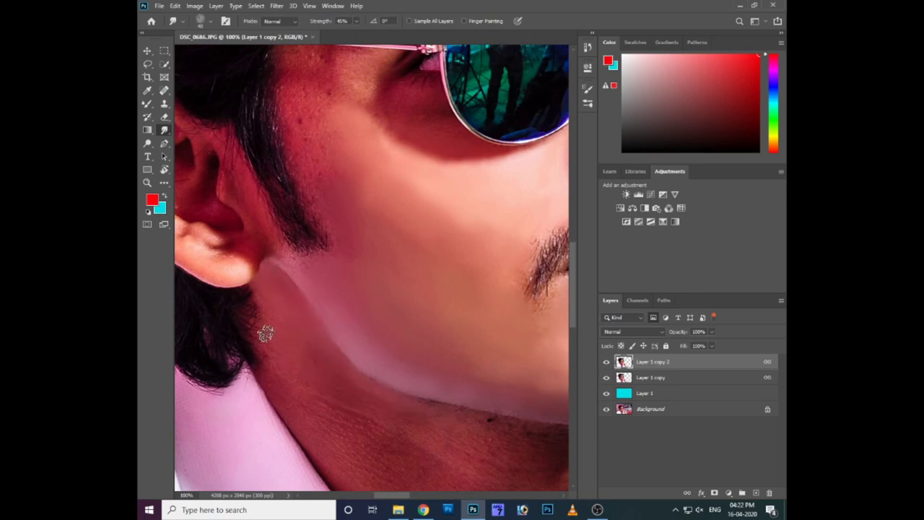
scroll(281, 300, down, 3)
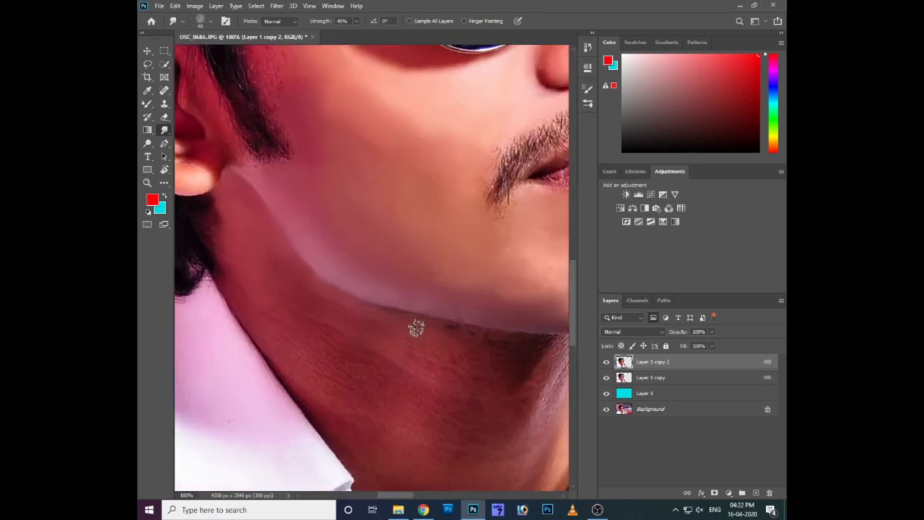
scroll(509, 342, right, 3)
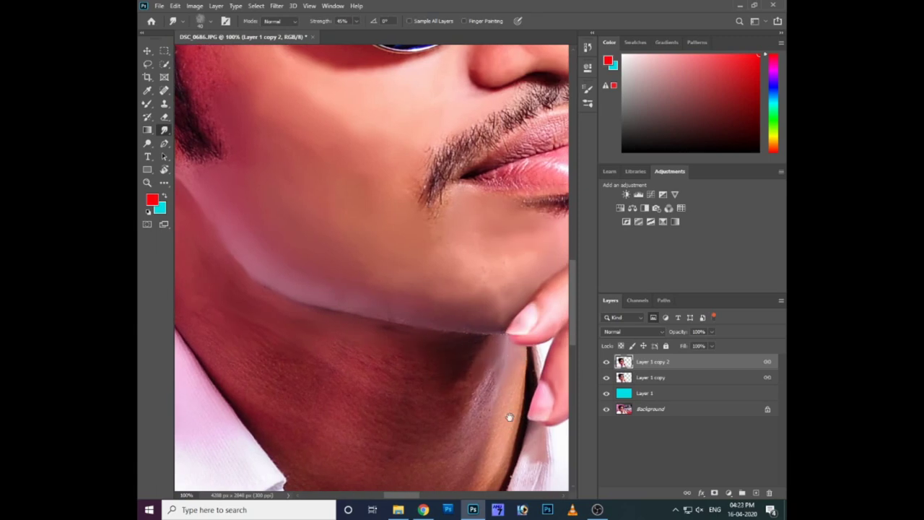
drag(509, 417, 501, 353)
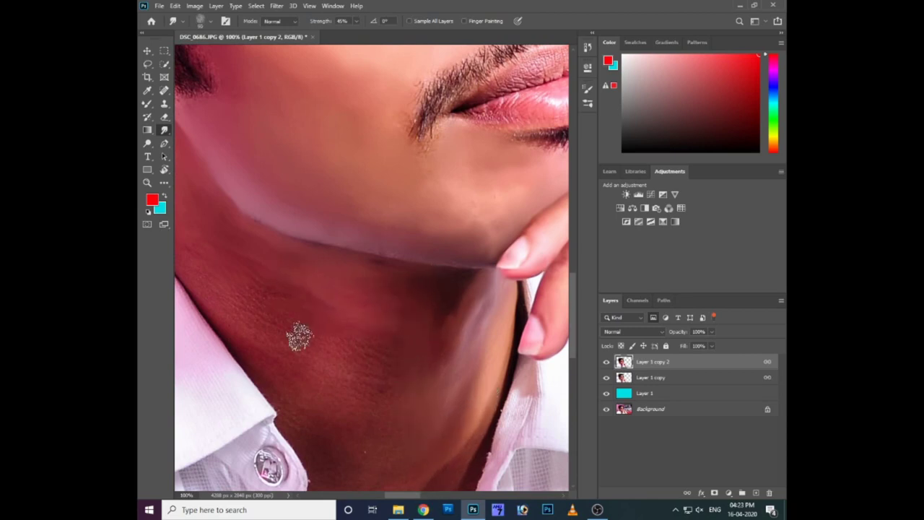
Step: Smudge the chin, neck and throat skin down to the open collar
scroll(378, 361, up, 3)
scroll(377, 361, left, 5)
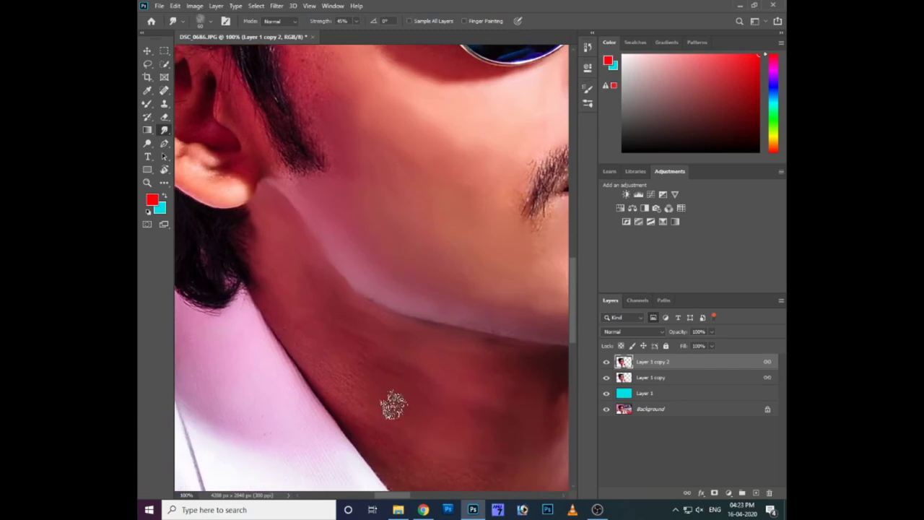
drag(370, 392, 314, 316)
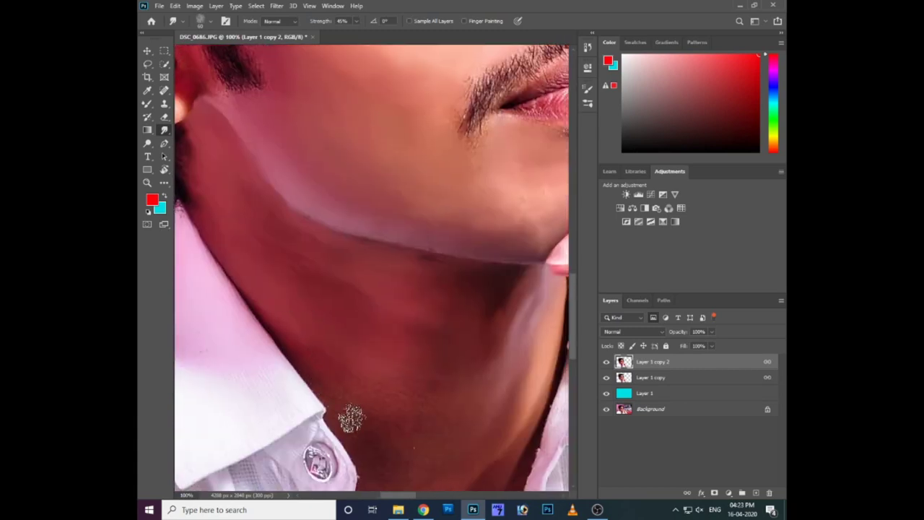
drag(374, 397, 343, 335)
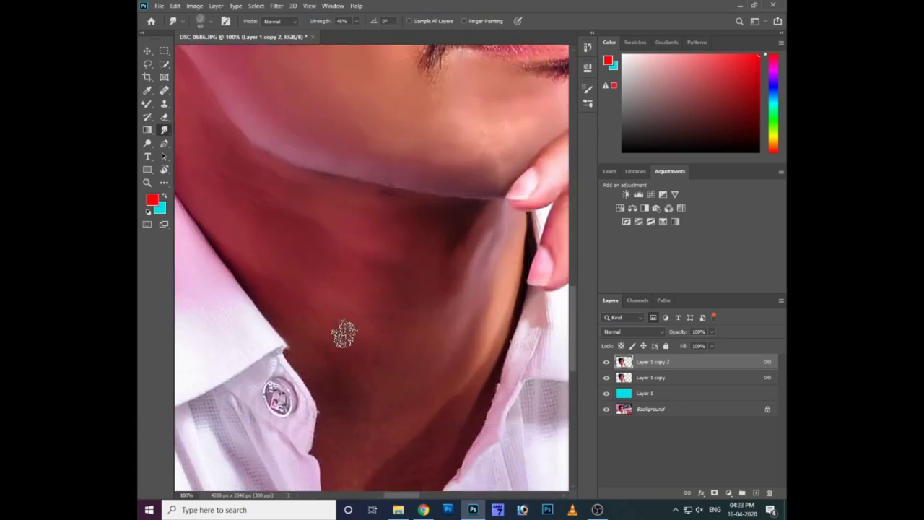
scroll(351, 443, down, 3)
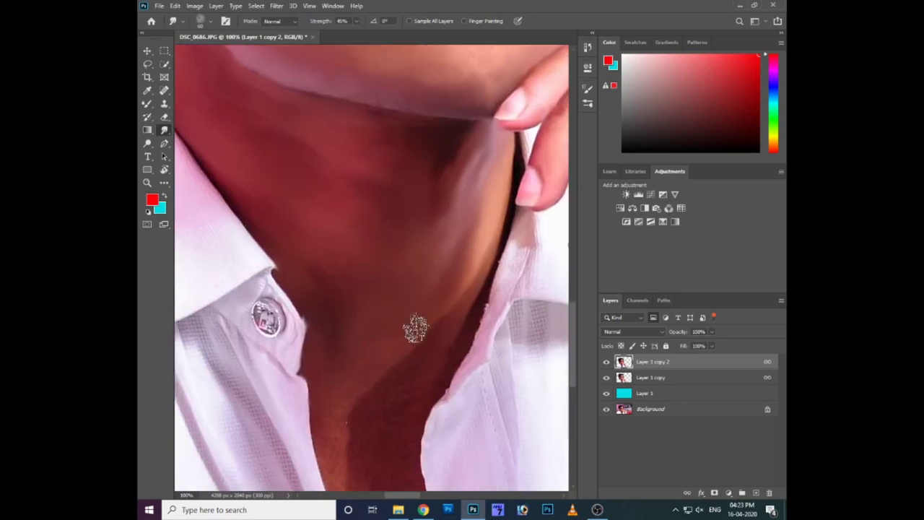
scroll(367, 448, down, 3)
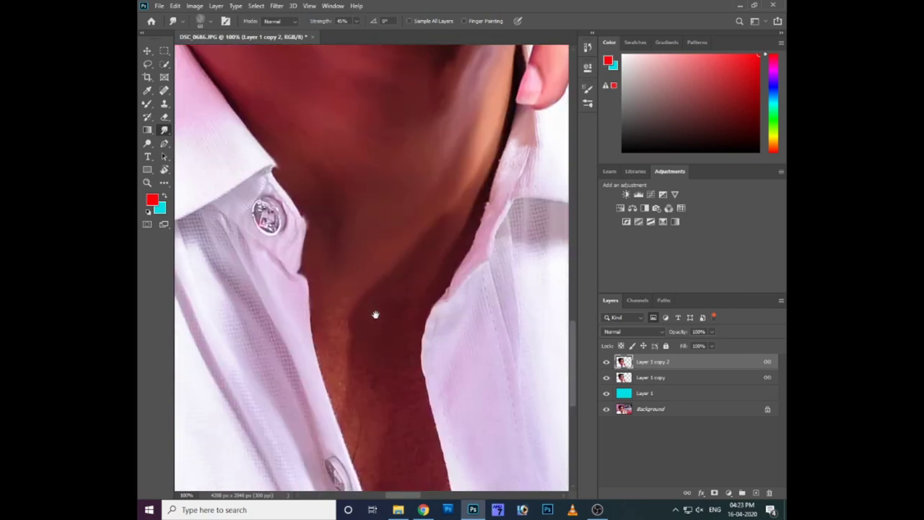
scroll(398, 365, down, 3)
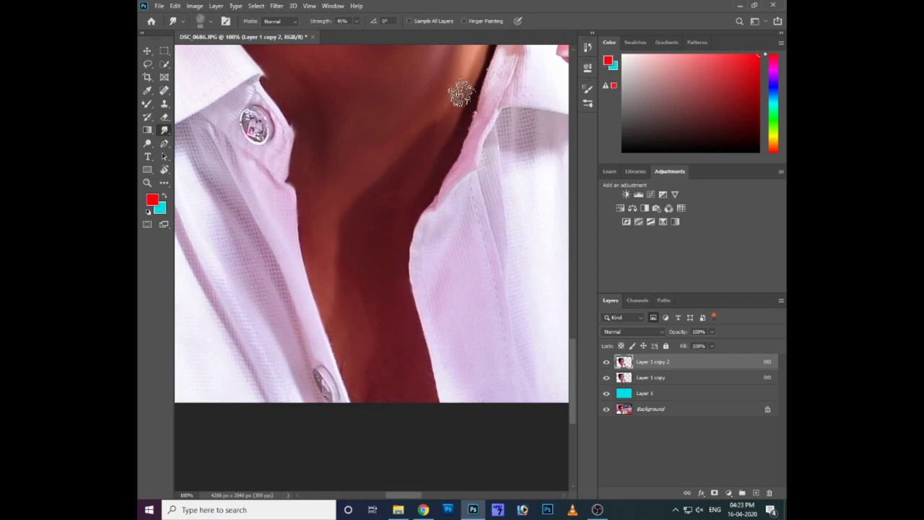
scroll(470, 244, up, 10)
scroll(470, 244, up, 3)
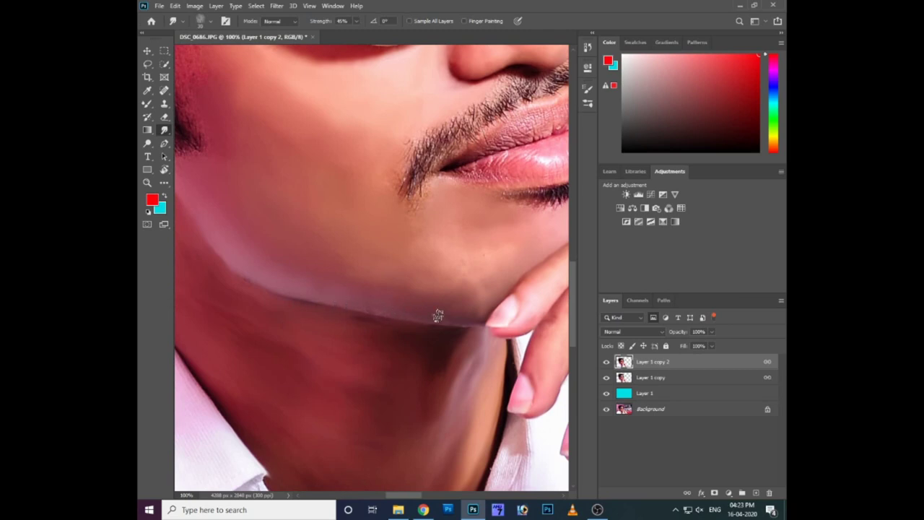
Step: Review the whole face, then centre the lips in view
scroll(346, 289, up, 2)
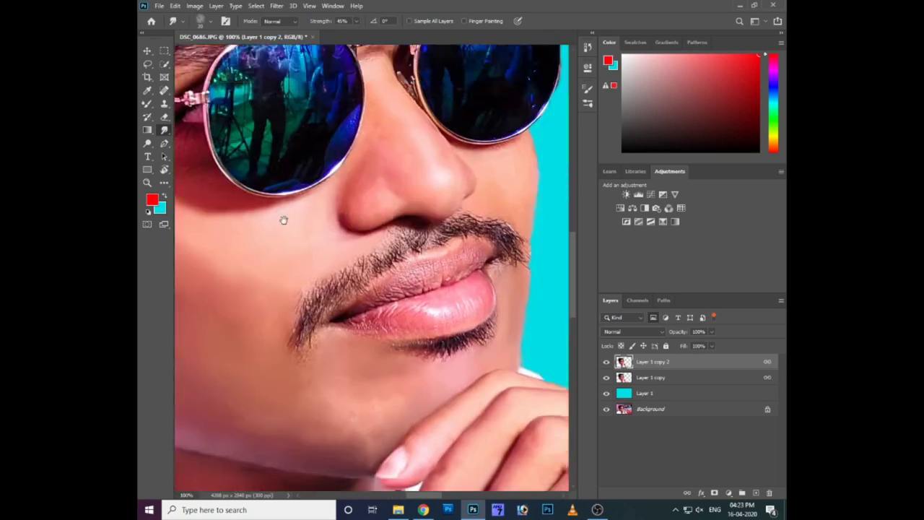
drag(365, 205, 383, 327)
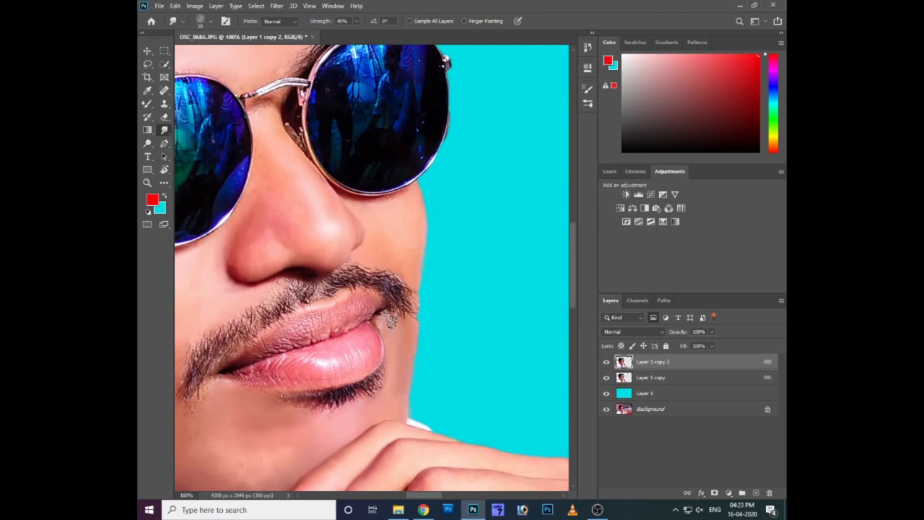
drag(416, 295, 316, 331)
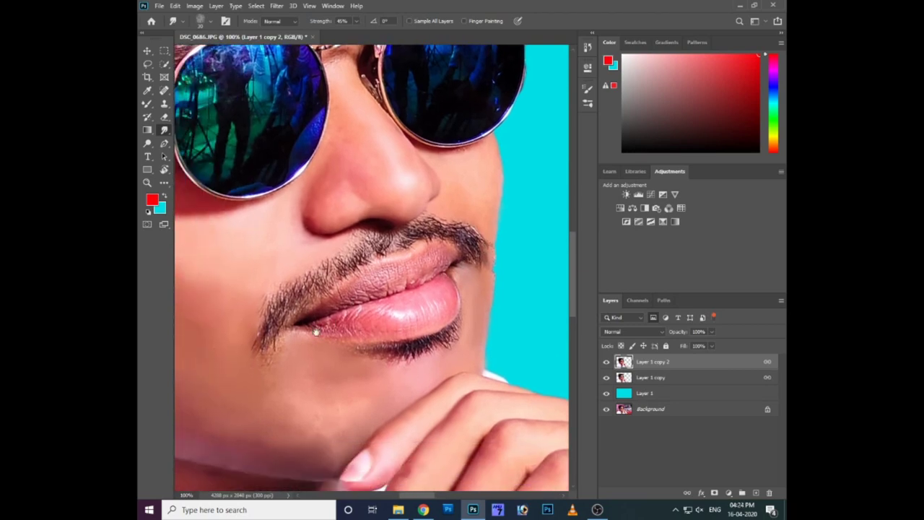
scroll(342, 265, up, 2)
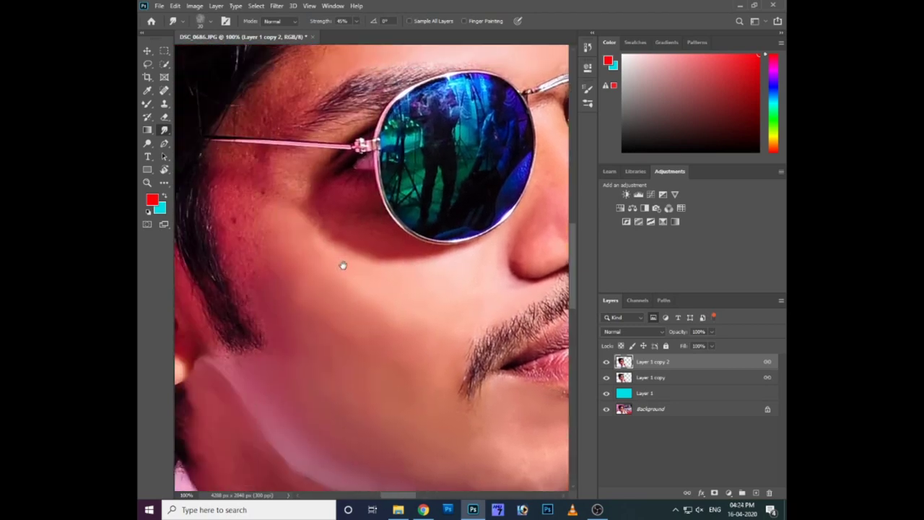
scroll(347, 322, left, 5)
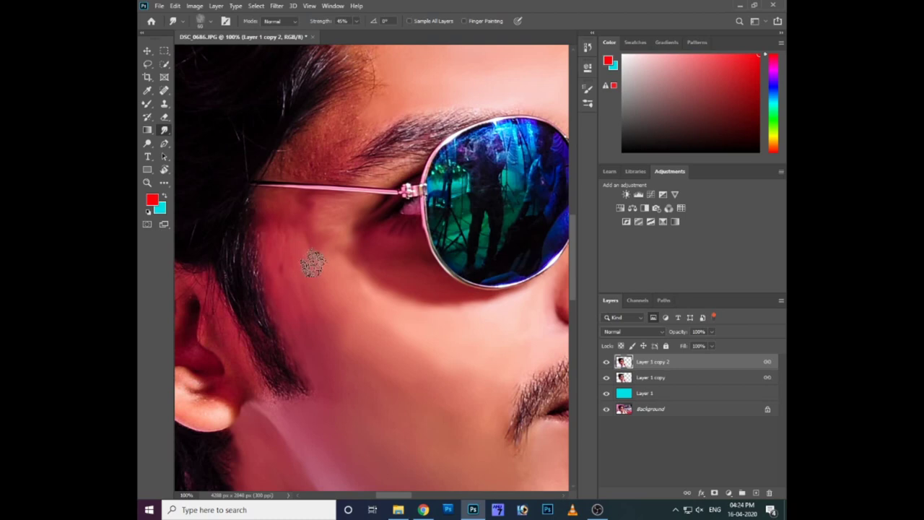
Step: Smear the cheek beside the glasses and the hair strands along the hairline near the ear
drag(334, 310, 311, 274)
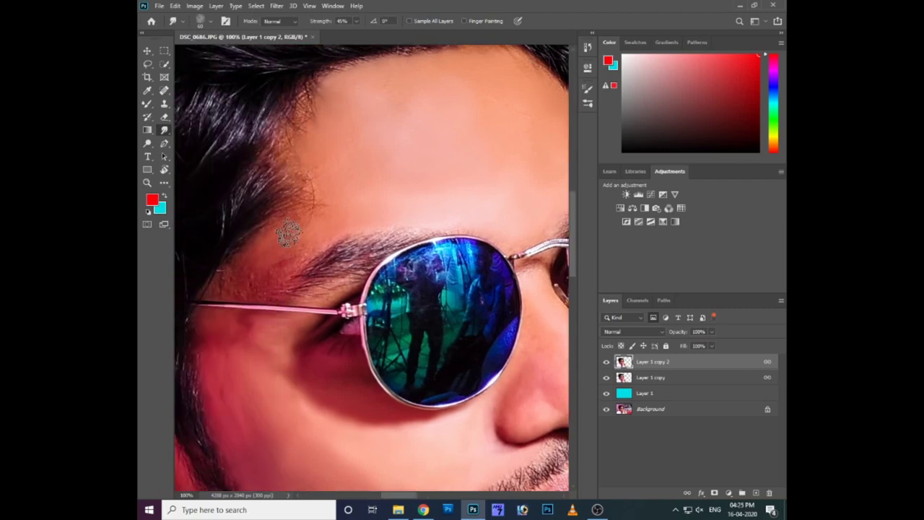
mouse_move(241, 215)
mouse_down()
mouse_move(275, 176)
mouse_move(279, 134)
mouse_move(219, 155)
mouse_move(298, 92)
mouse_move(310, 103)
mouse_move(306, 169)
mouse_up()
drag(256, 214, 366, 171)
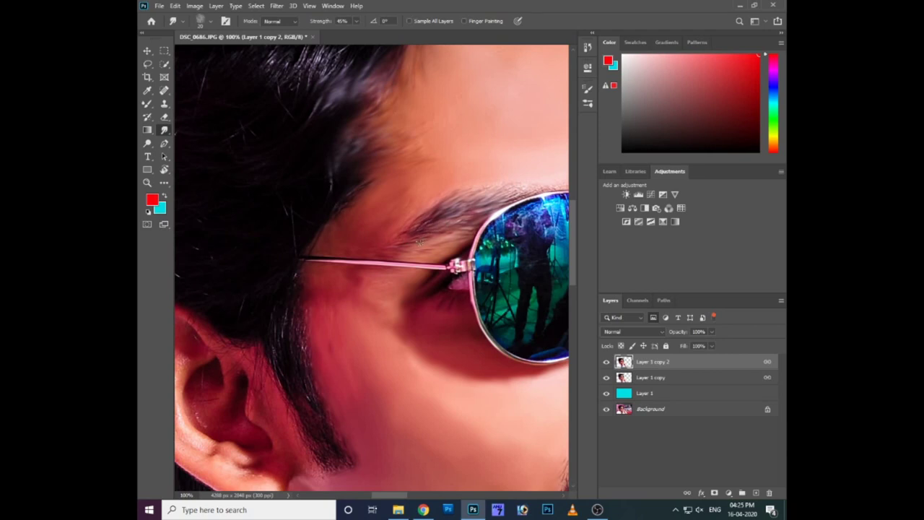
drag(419, 242, 339, 265)
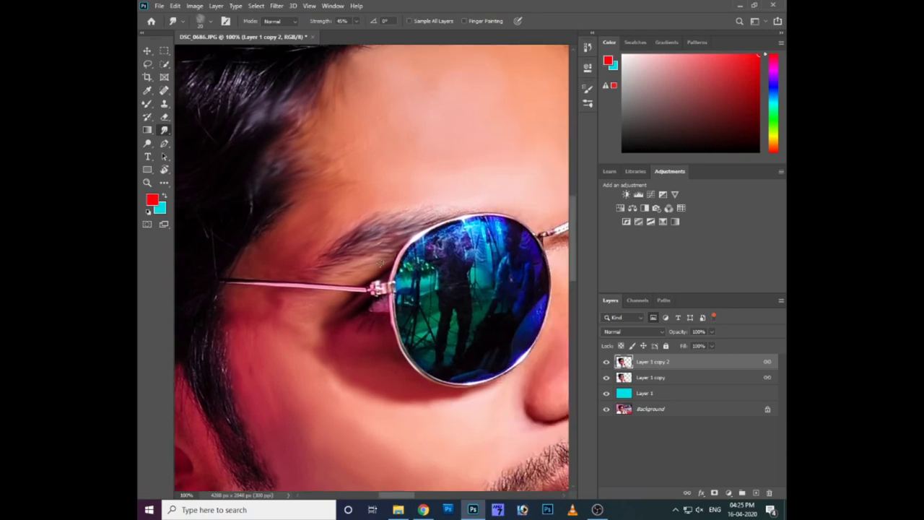
drag(381, 264, 244, 269)
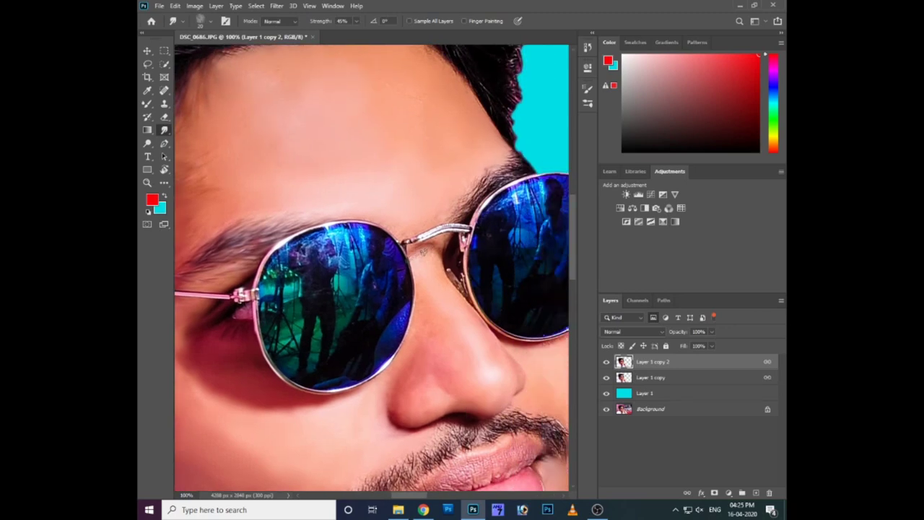
Step: Work across the nose bridge toward the right lens and the cyan background
scroll(433, 278, up, 1)
scroll(418, 276, up, 1)
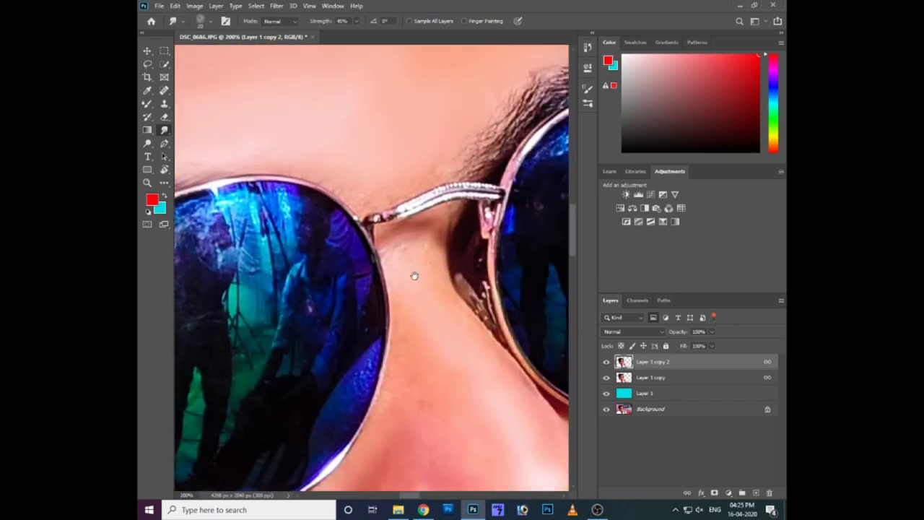
drag(474, 263, 435, 231)
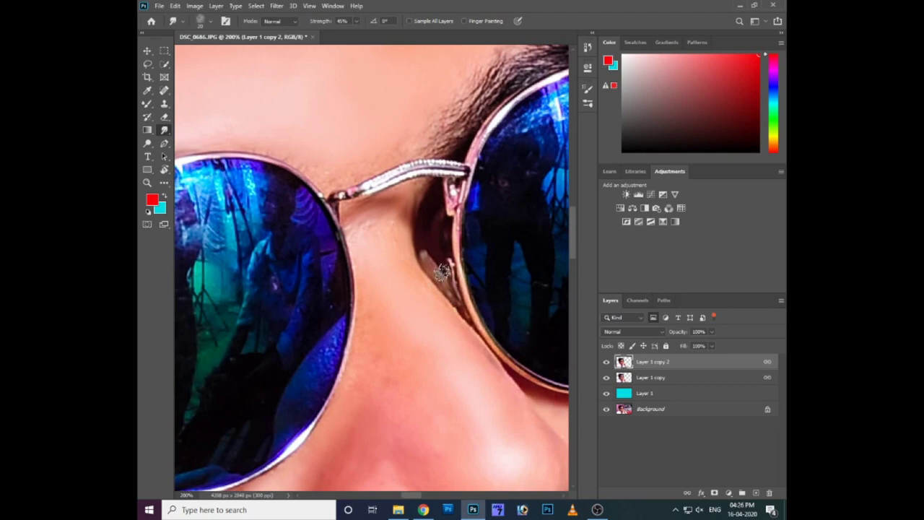
drag(482, 337, 444, 280)
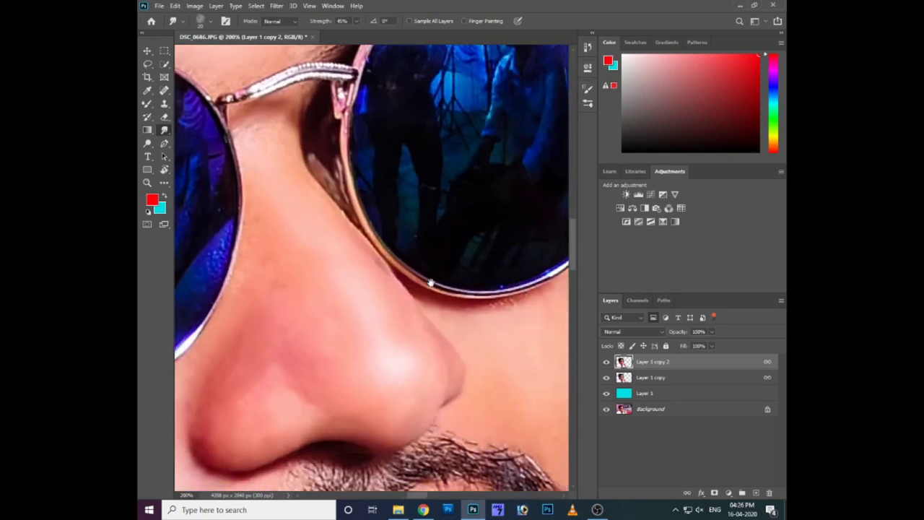
drag(480, 312, 438, 288)
drag(546, 276, 485, 280)
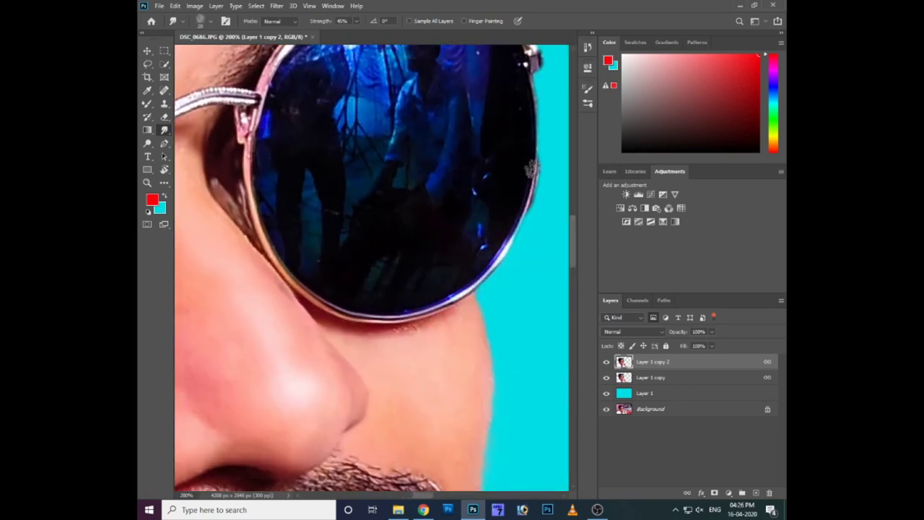
Step: Smudge the skin along the lens rims and beneath both lenses
scroll(468, 142, up, 5)
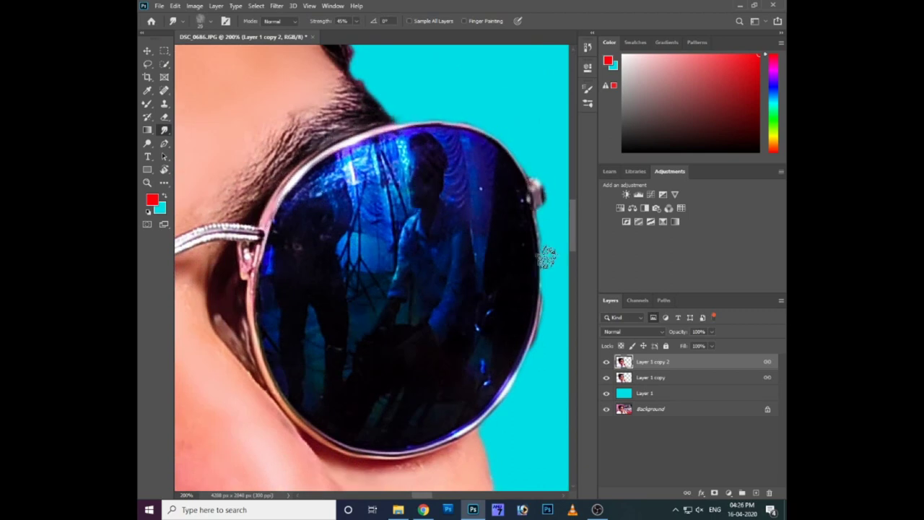
scroll(537, 289, left, 2)
scroll(238, 234, left, 5)
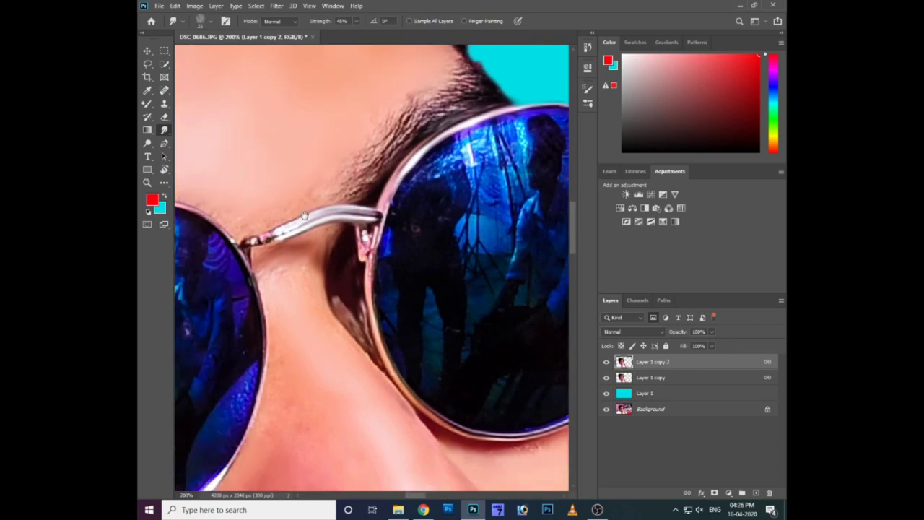
scroll(226, 222, left, 5)
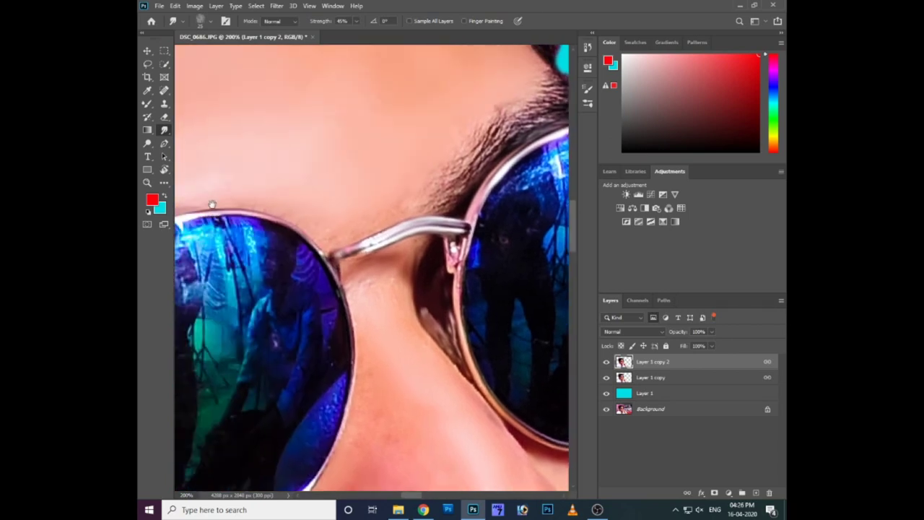
scroll(210, 202, left, 10)
scroll(309, 195, left, 4)
scroll(309, 195, up, 4)
scroll(309, 195, left, 1)
scroll(309, 194, down, 1)
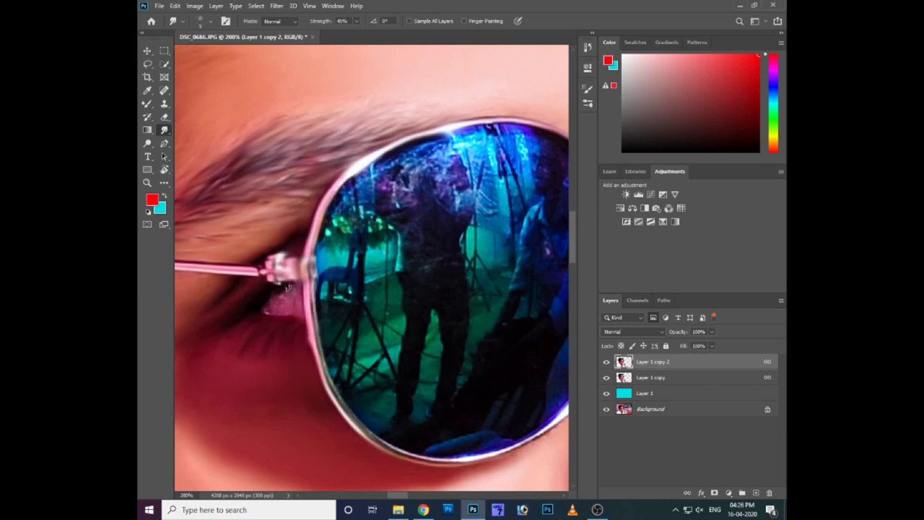
scroll(281, 309, down, 4)
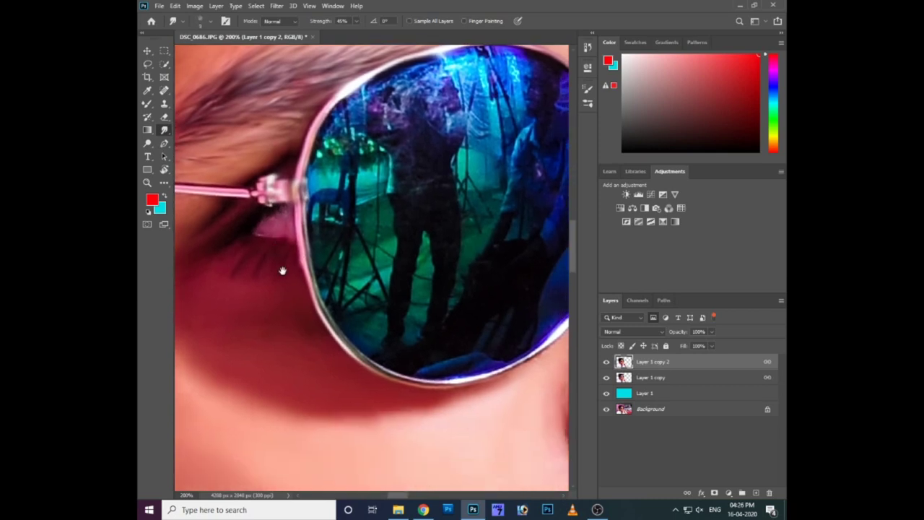
drag(317, 299, 365, 371)
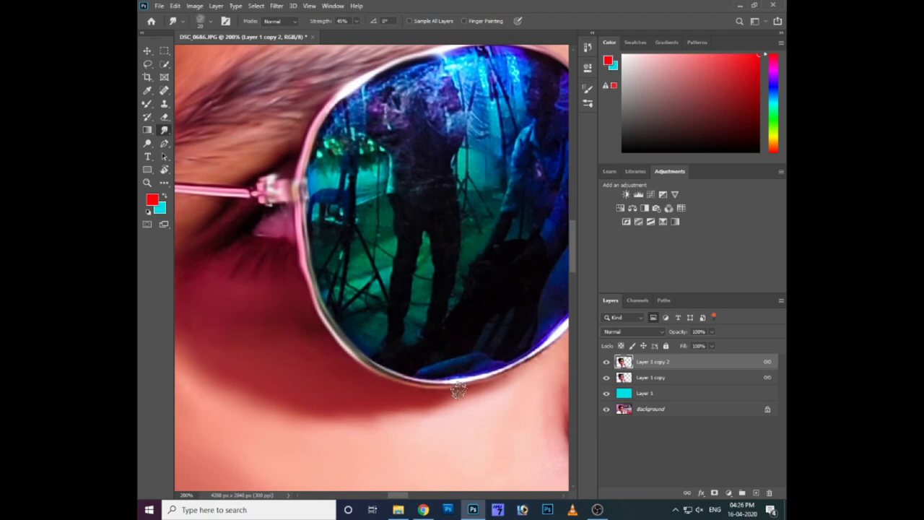
drag(498, 380, 437, 396)
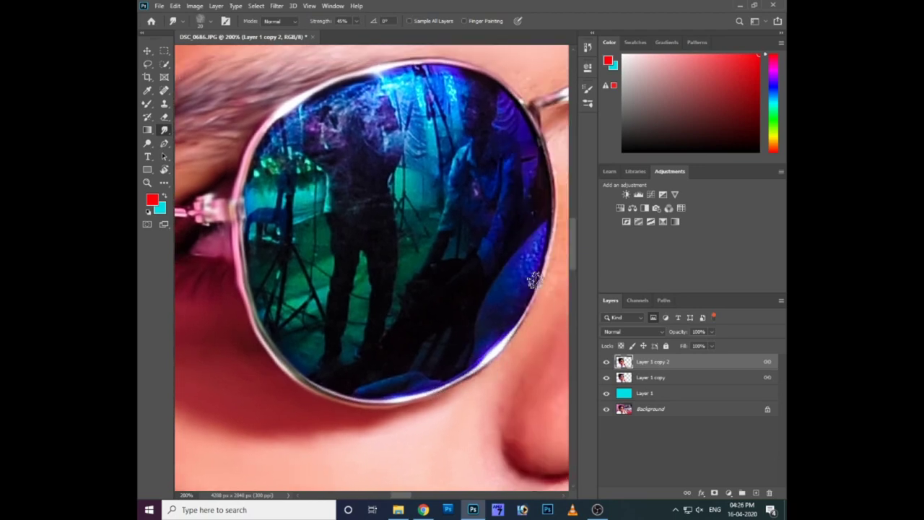
scroll(538, 289, up, 3)
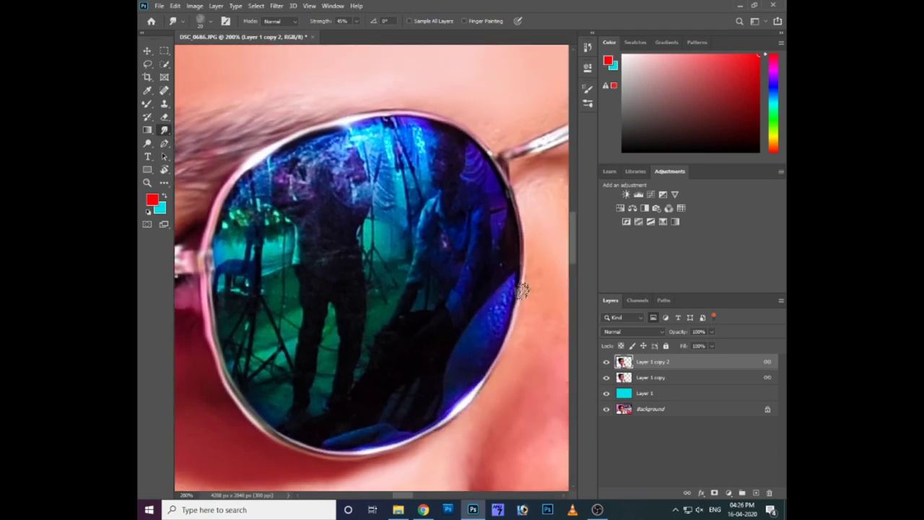
Step: Quick-select the sunglasses lenses, trimming the selection back inside the rims
key(p)
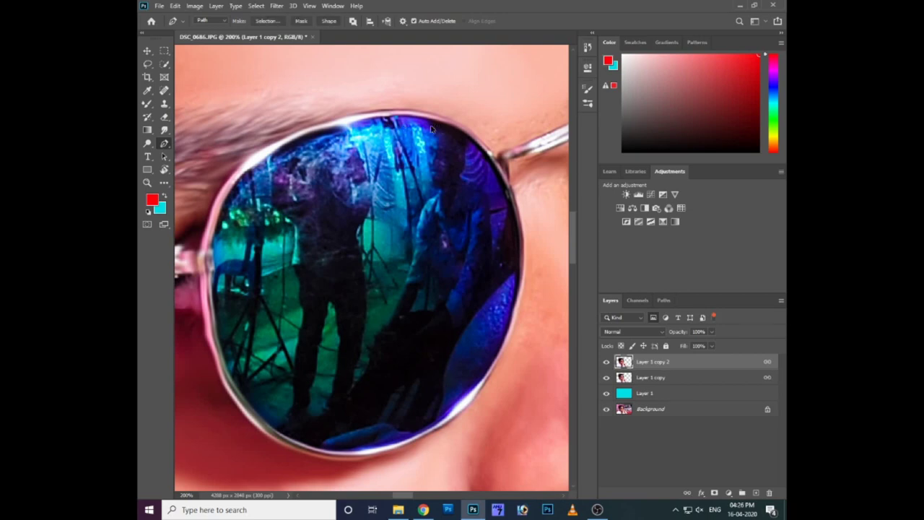
click(164, 63)
drag(350, 214, 383, 219)
scroll(295, 241, right, 10)
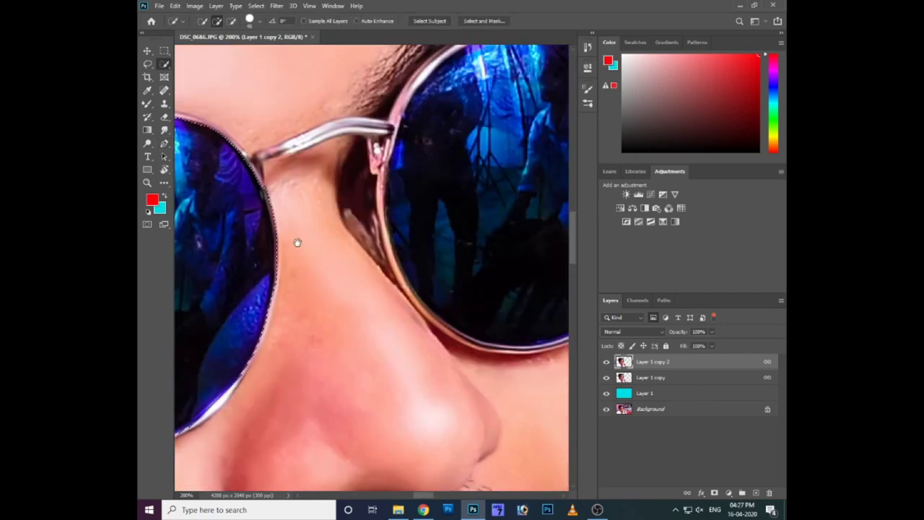
scroll(397, 182, up, 3)
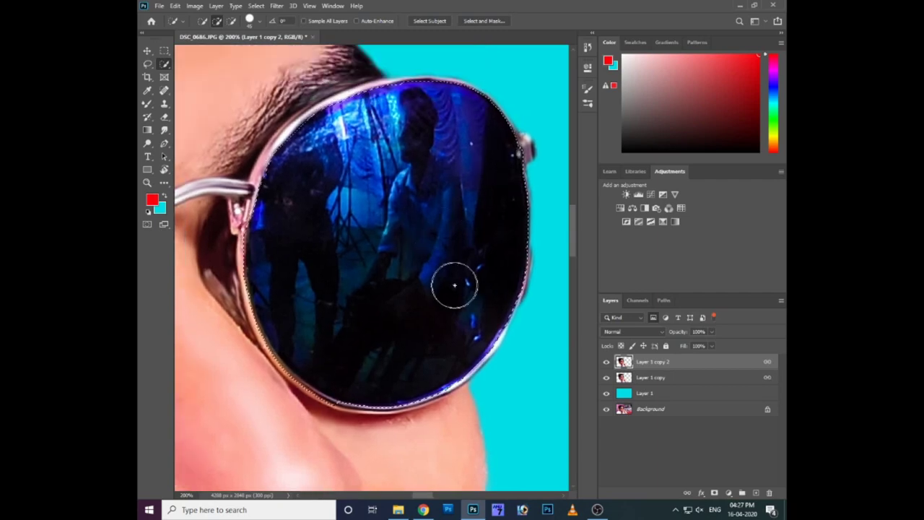
key([)
key([)
key([)
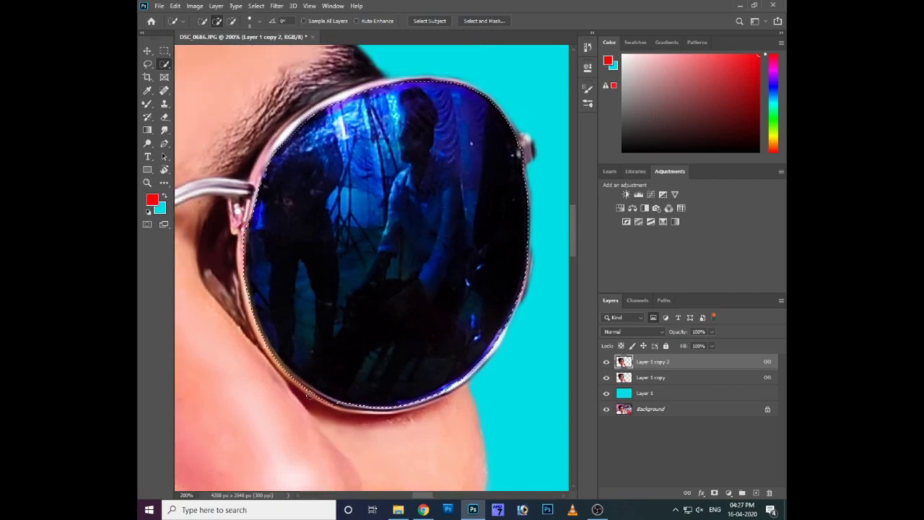
drag(311, 394, 251, 329)
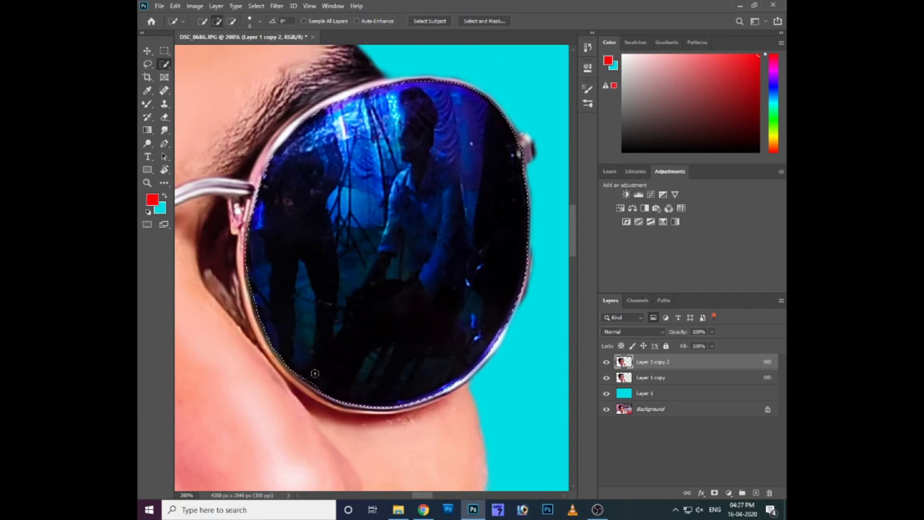
Step: Feather the lens selection, copy it to Layer 2, and select Layer 1 copy 2 with Layer 1 copy
key(ctrl+minus)
key(ctrl+minus)
key(shift+F6)
key(Return)
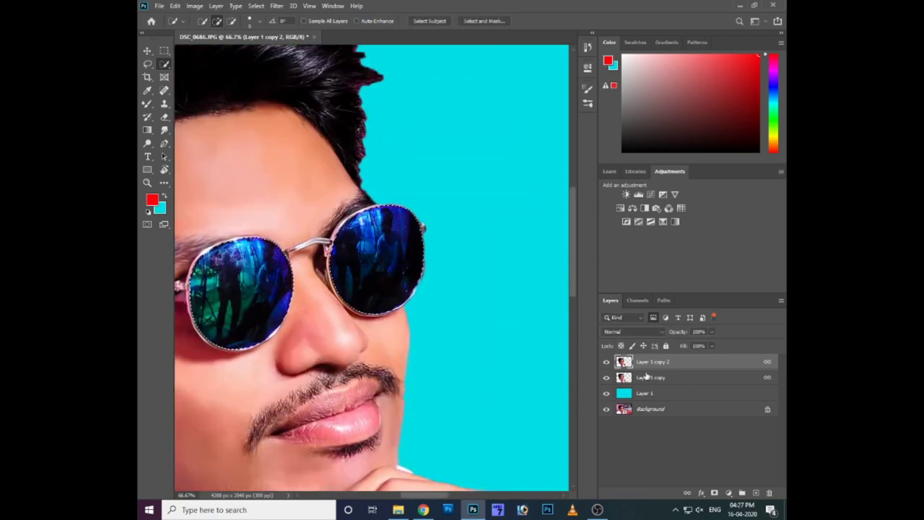
key(ctrl+j)
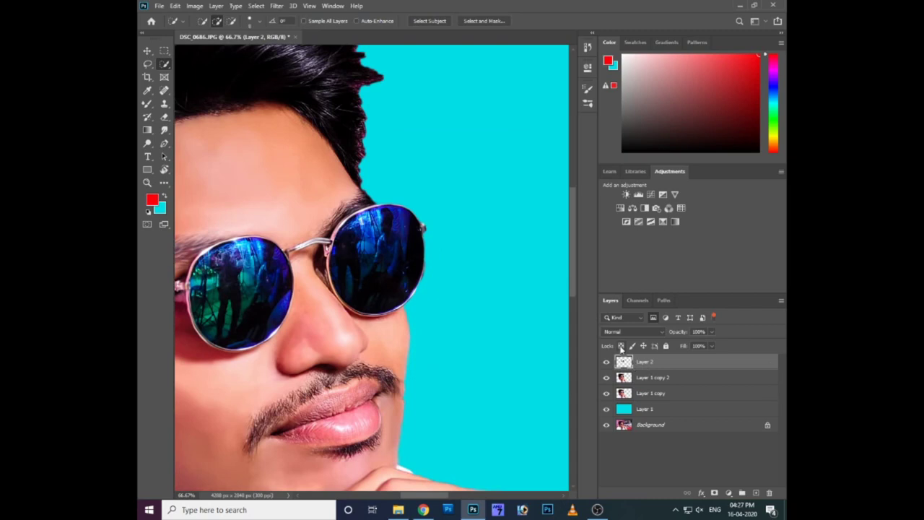
click(648, 379)
shift+click(650, 395)
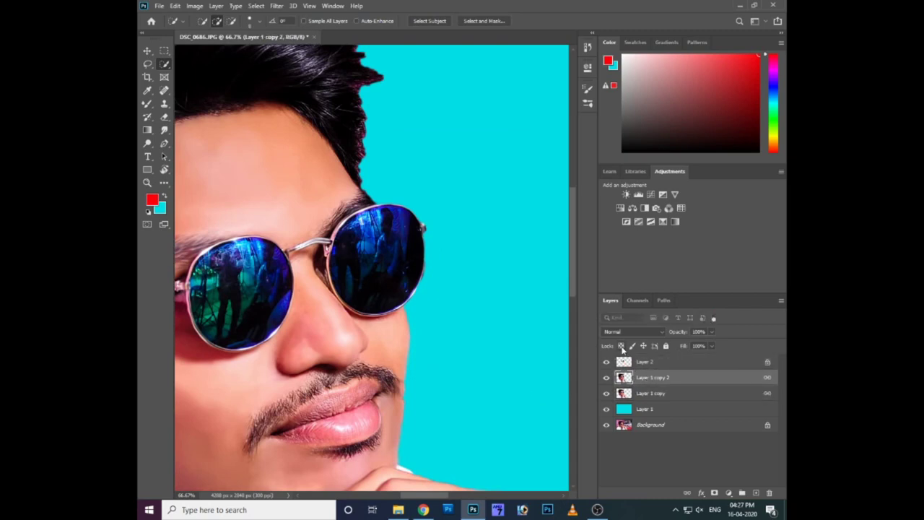
Step: Apply a Gaussian Blur of about 4.3 pixels to the lenses on Layer 2
click(649, 362)
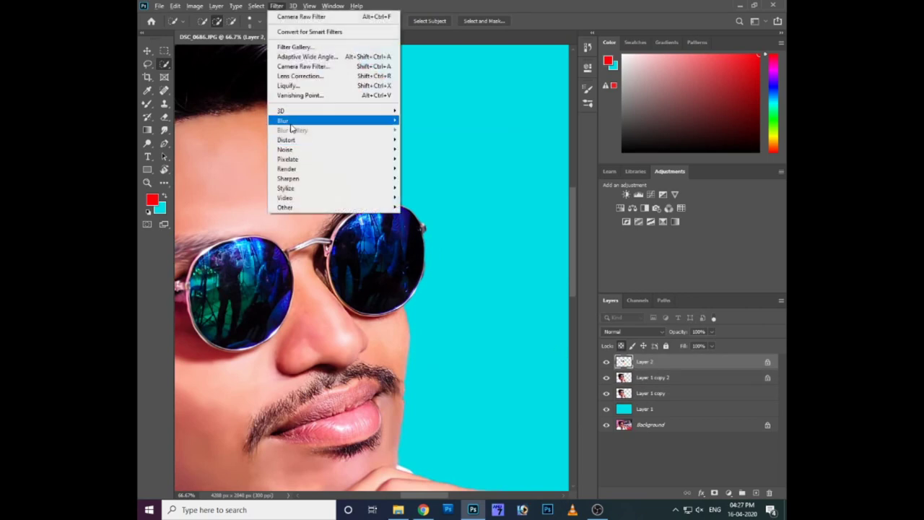
click(430, 159)
click(420, 259)
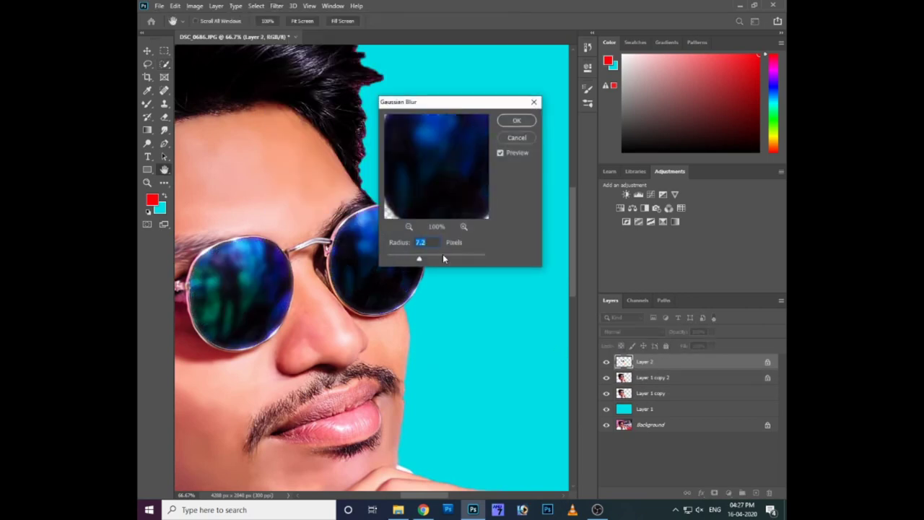
click(393, 258)
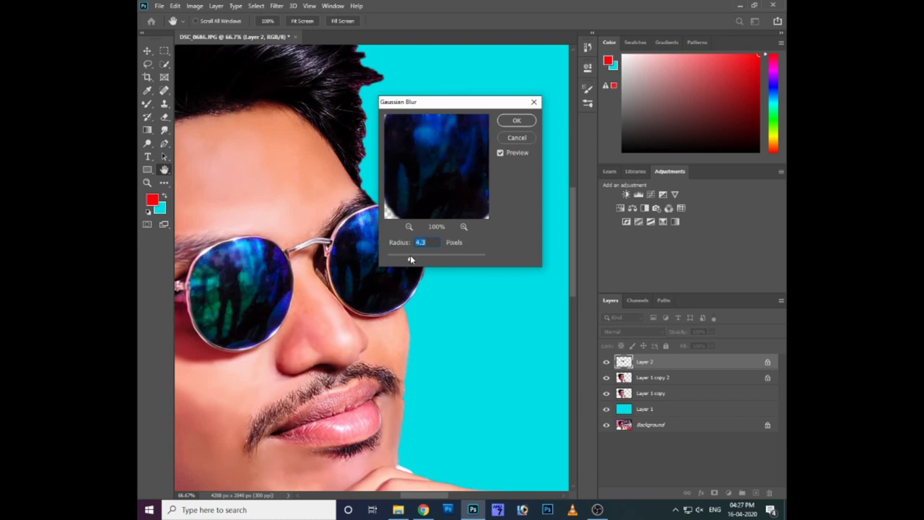
click(517, 121)
key(w)
click(277, 6)
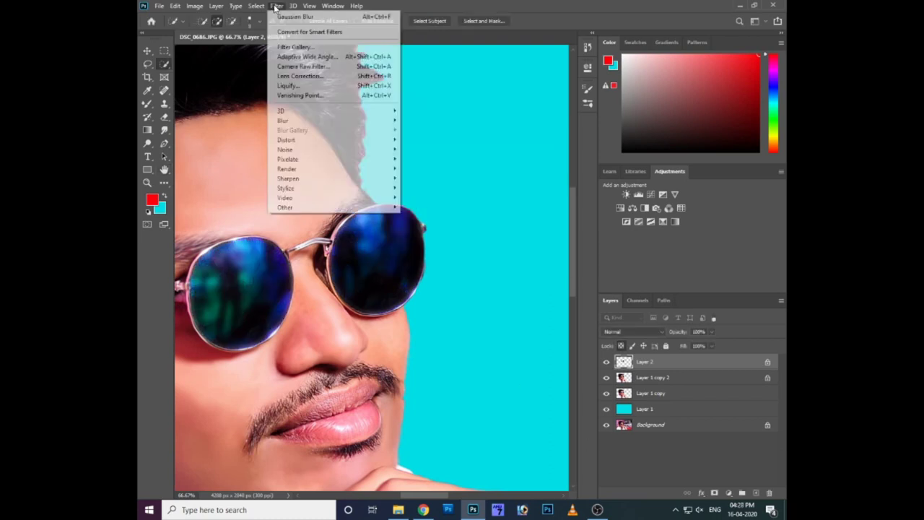
click(292, 67)
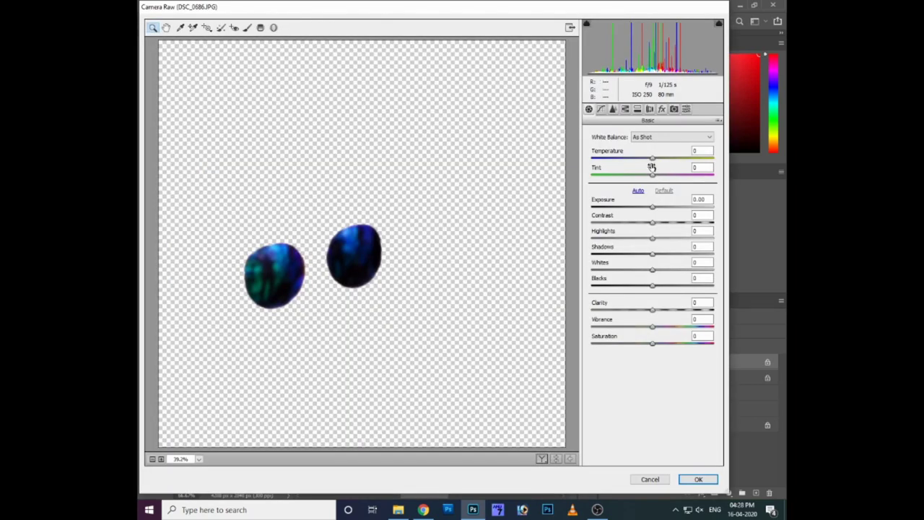
Step: Grade the lenses in Camera Raw: Temperature -75, Clarity +28, Vibrance +44, Saturation +13
mouse_move(652, 157)
mouse_down()
mouse_move(606, 157)
mouse_move(672, 176)
mouse_move(663, 178)
mouse_up()
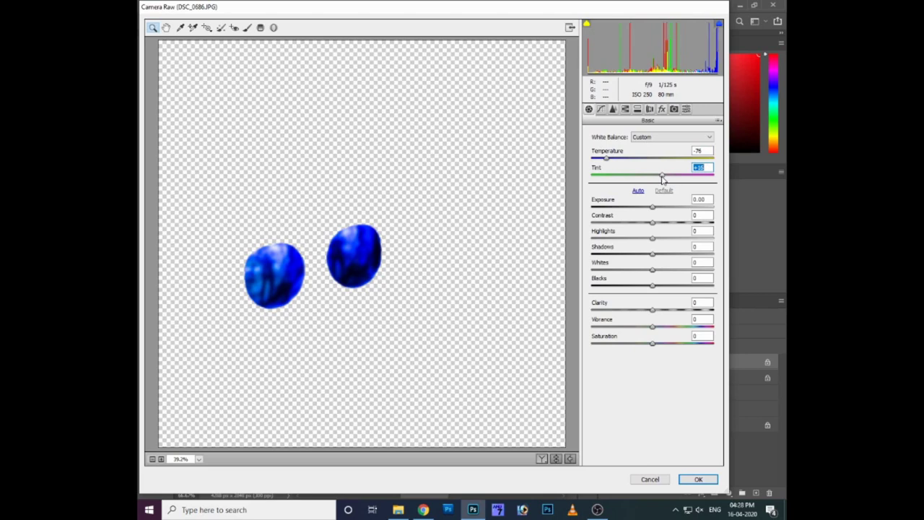
mouse_move(653, 309)
mouse_down()
mouse_move(670, 309)
mouse_move(684, 343)
mouse_move(660, 343)
mouse_up()
mouse_move(607, 158)
mouse_down()
mouse_move(621, 159)
mouse_move(606, 158)
mouse_up()
drag(663, 175, 650, 175)
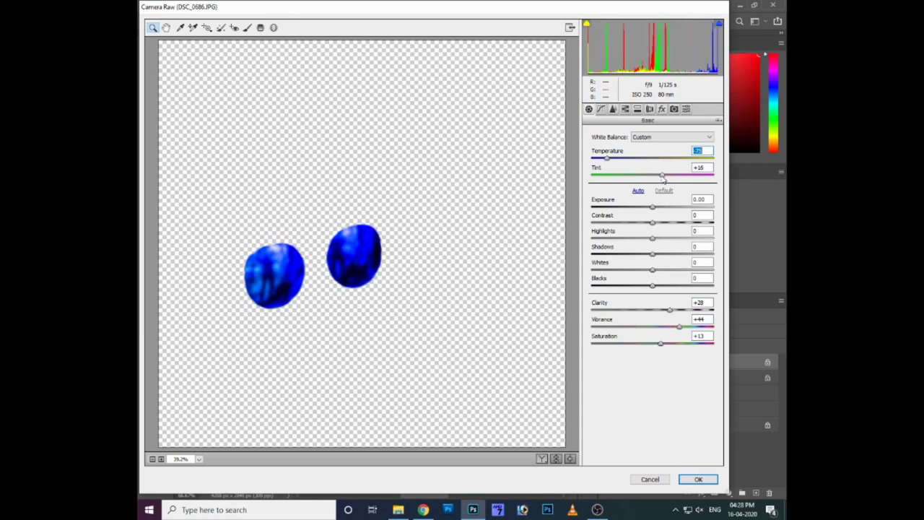
click(668, 478)
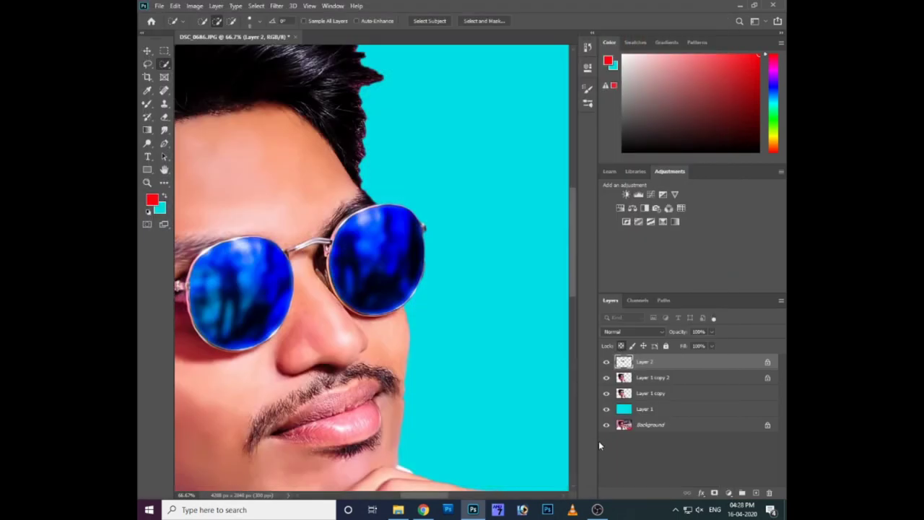
Step: Strengthen the lenses' Gaussian Blur to a 19.4-pixel radius
click(276, 6)
click(424, 157)
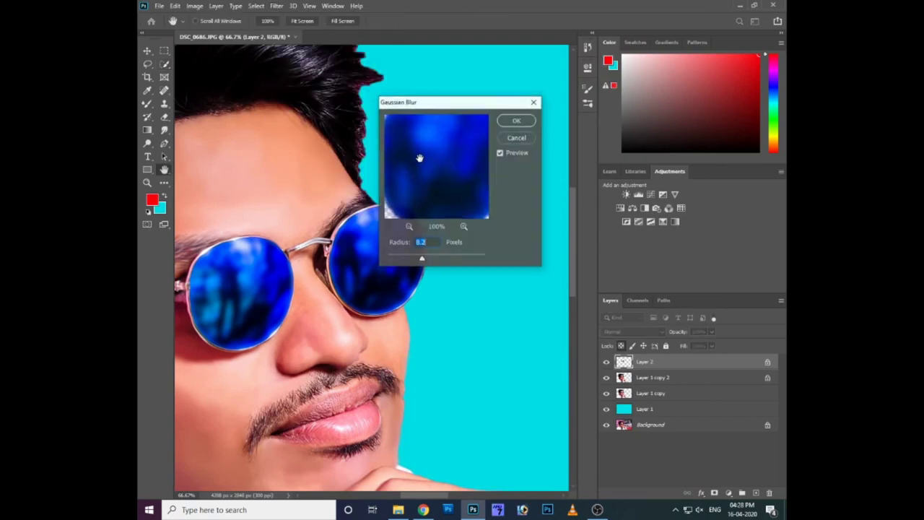
drag(424, 259, 432, 261)
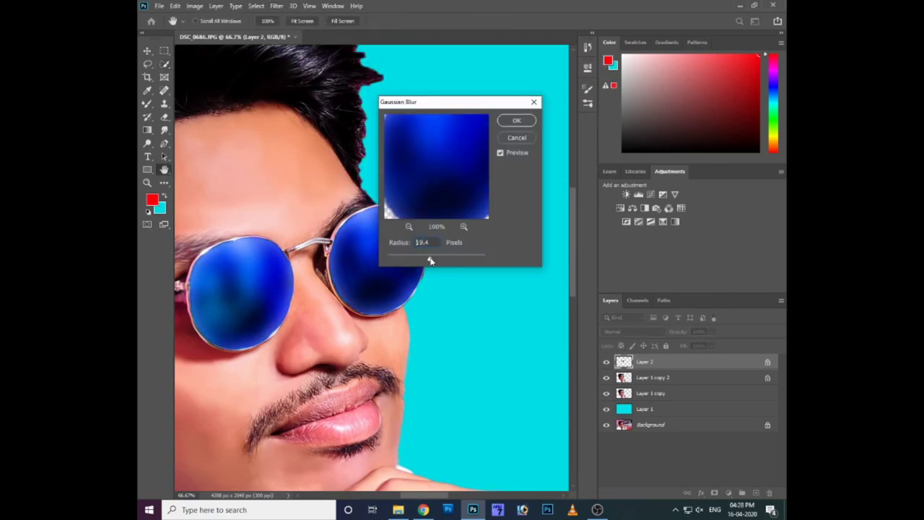
key(Return)
key(w)
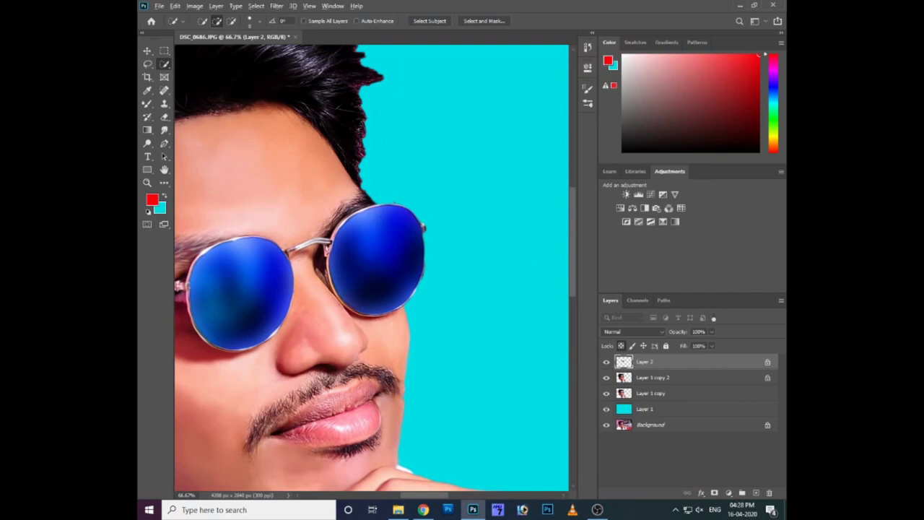
Step: Boost the lenses with Vibrance +91 and Saturation +86
key(alt+i)
key(j)
key(v)
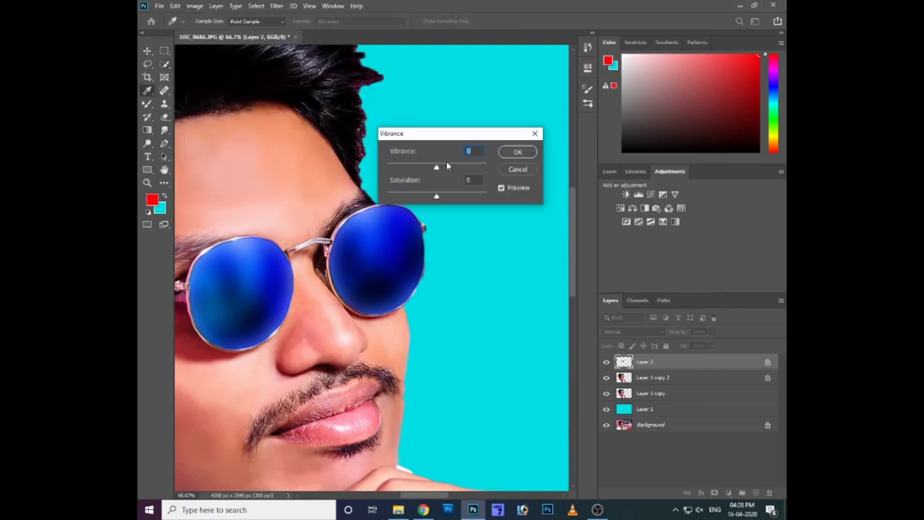
mouse_move(449, 197)
mouse_down()
mouse_move(479, 197)
mouse_move(470, 171)
mouse_up()
click(501, 188)
key(Return)
Step: Shift the lens hue to -18 in Hue/Saturation
key(ctrl+minus)
key(ctrl+u)
drag(436, 168, 428, 172)
key(Return)
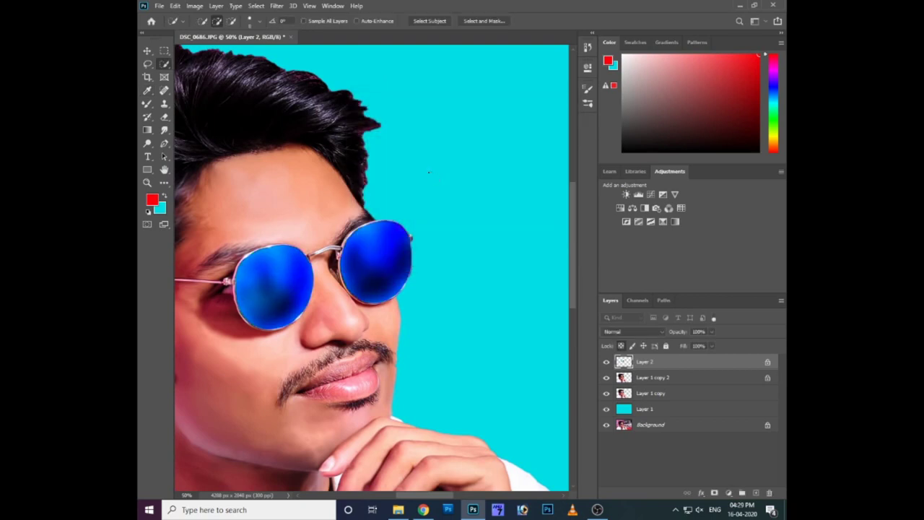
key(ctrl+plus)
Step: Zoom in on the hair's top and erase the magenta peak with the Eraser
key(w)
scroll(371, 330, down, 1)
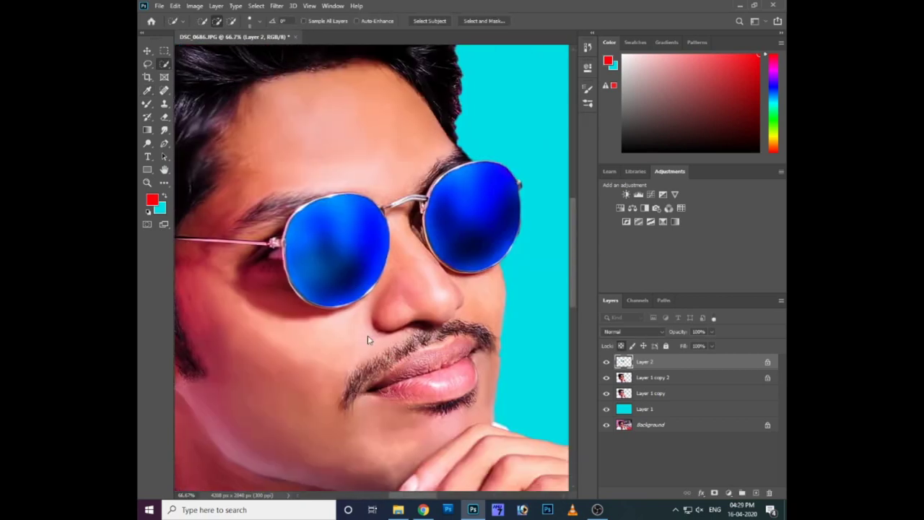
key(alt+bracketleft)
scroll(371, 330, up, 1)
scroll(361, 390, up, 1)
scroll(392, 188, up, 5)
right_click(361, 166)
drag(455, 123, 495, 135)
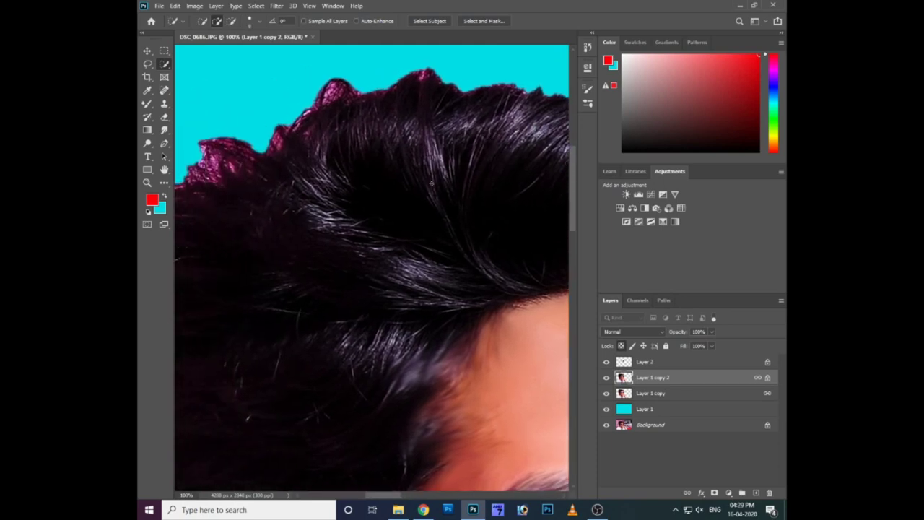
key(e)
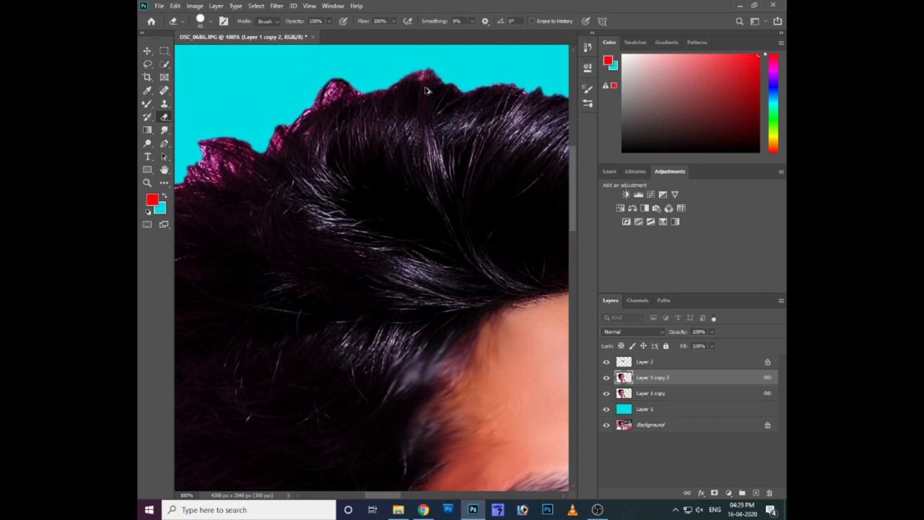
drag(445, 92, 419, 91)
Step: Adjust the eraser brush and erase the magenta fringe along the hair's top edge
right_click(446, 193)
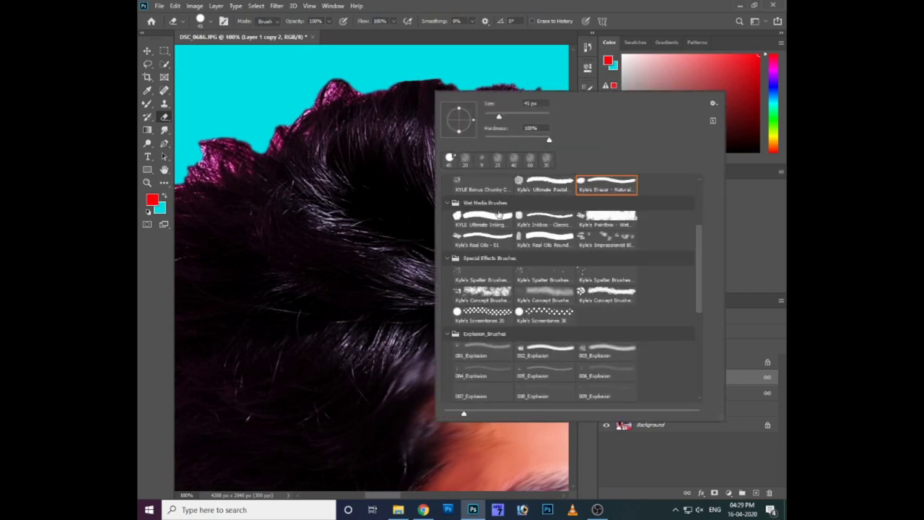
scroll(533, 199, up, 3)
scroll(533, 199, up, 2)
key(Escape)
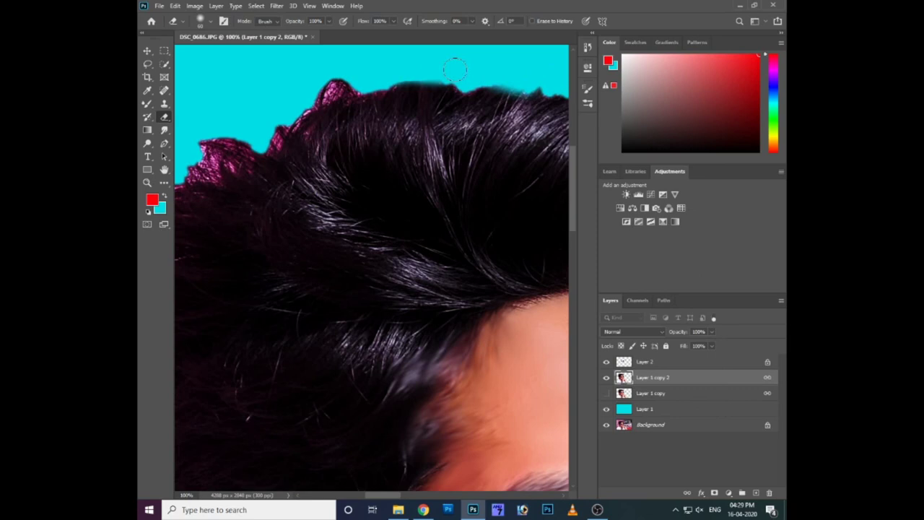
scroll(321, 85, down, 2)
drag(327, 86, 260, 115)
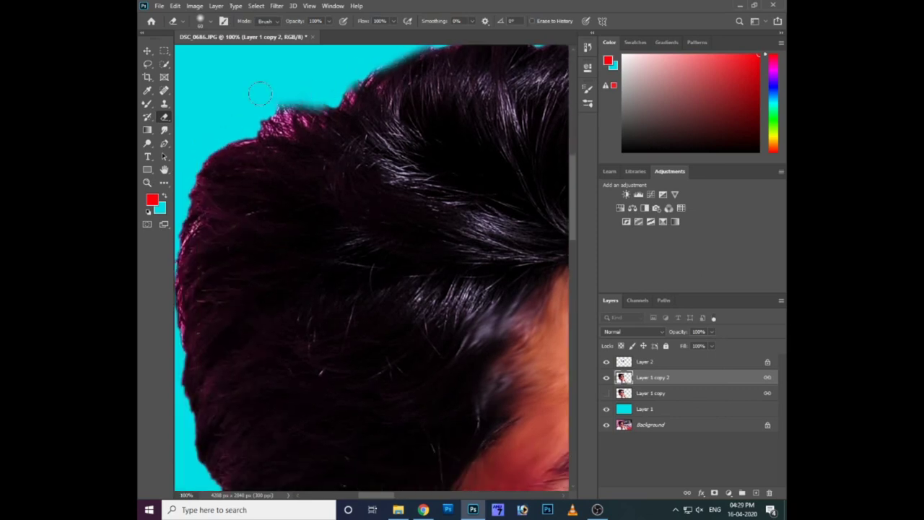
mouse_move(320, 97)
mouse_down()
mouse_move(417, 110)
mouse_move(431, 132)
mouse_up()
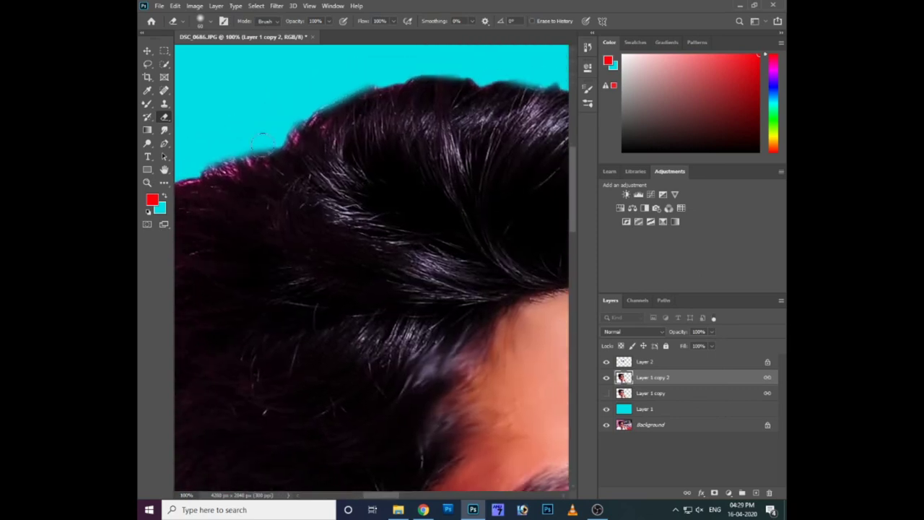
Step: Erase the magenta fringe at the hair tip, then zoom out to 66.7%
drag(429, 89, 301, 74)
drag(473, 260, 433, 223)
mouse_move(470, 260)
mouse_down()
mouse_move(316, 175)
mouse_move(344, 231)
mouse_up()
key(ctrl+minus)
right_click(345, 207)
key(Escape)
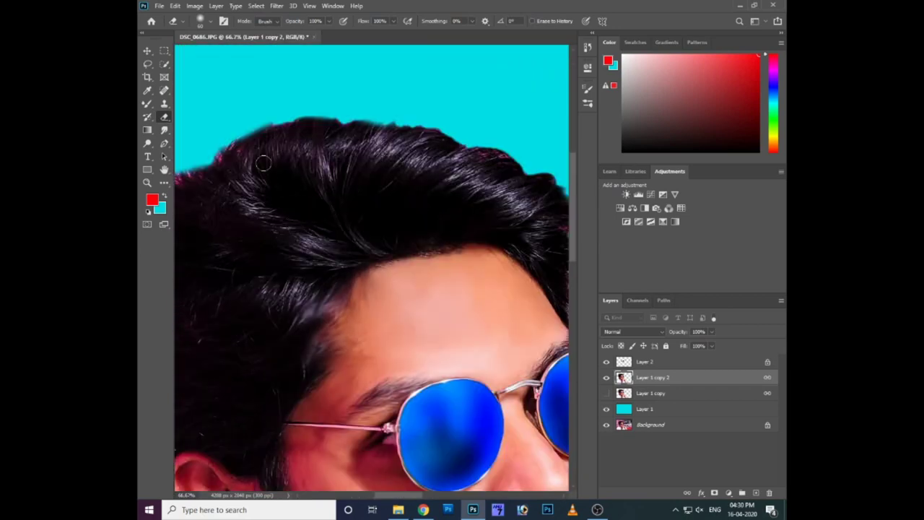
Step: Switch to a small Smudge brush and smear the pink fringe at the hair's top-right
click(165, 129)
right_click(448, 316)
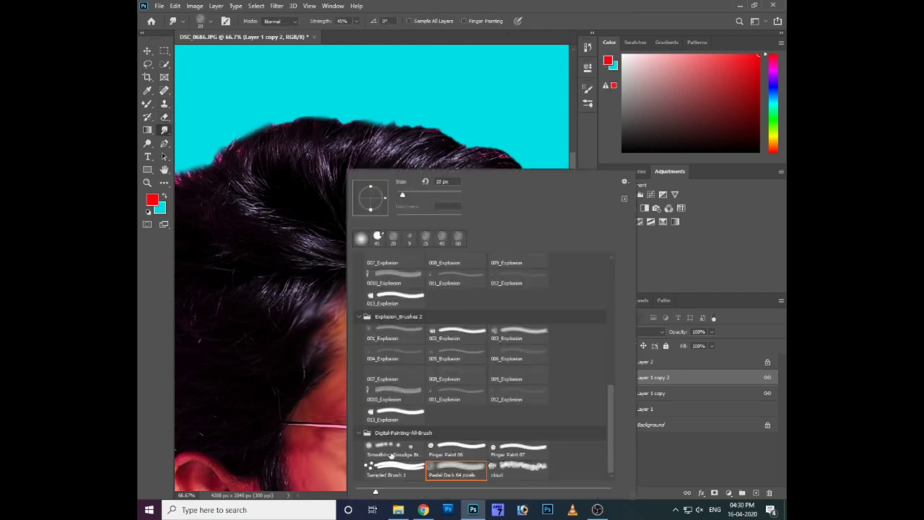
double_click(390, 455)
key(bracketleft)
key(bracketleft)
key(bracketleft)
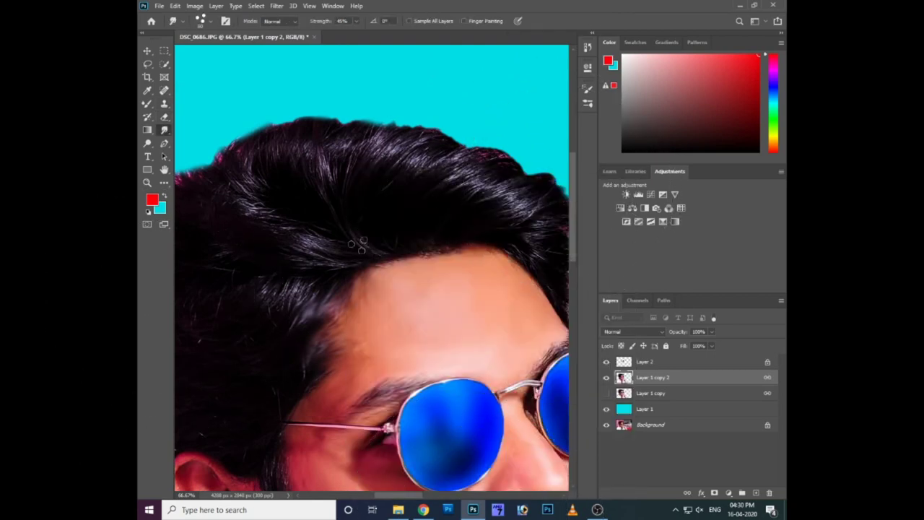
drag(465, 136, 434, 153)
Step: Change the smudge brush tip and smooth the shiny strands at the right hairline
right_click(404, 200)
double_click(488, 468)
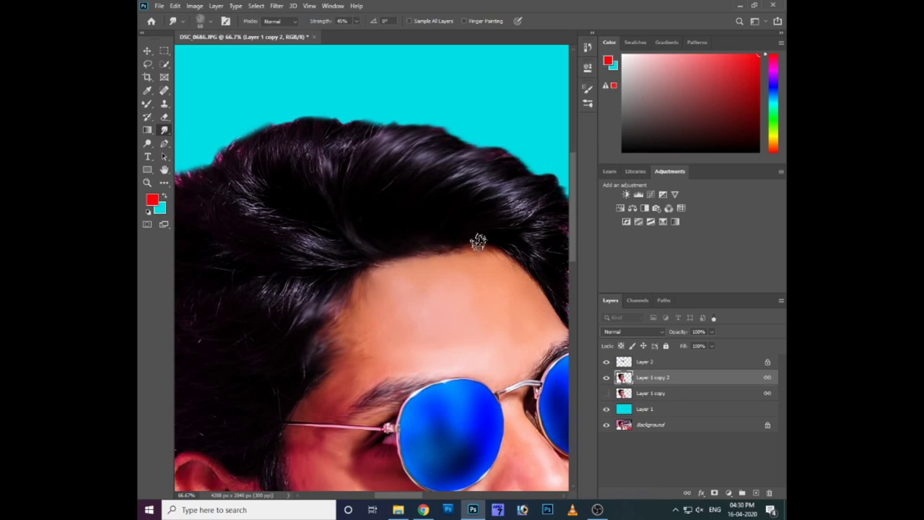
mouse_move(493, 242)
mouse_down()
mouse_move(443, 221)
mouse_move(489, 314)
mouse_up()
scroll(396, 254, up, 1)
drag(395, 255, 405, 264)
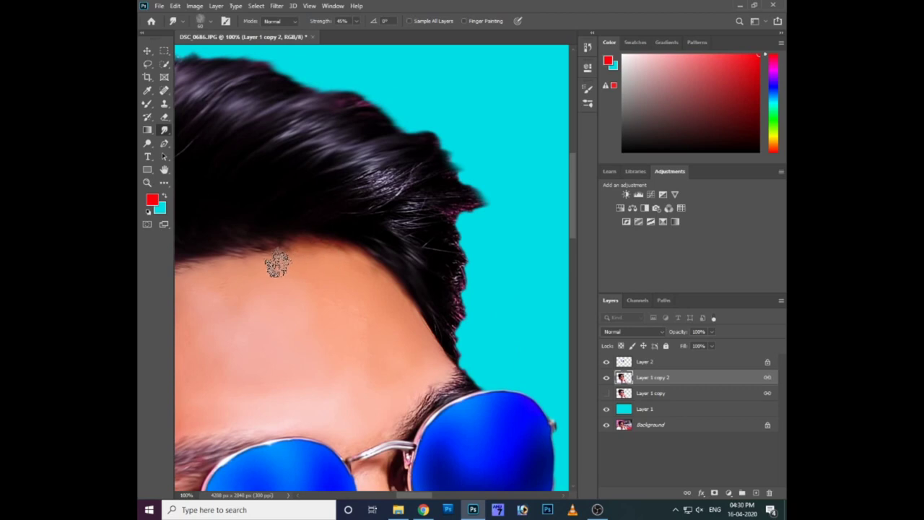
mouse_move(435, 256)
mouse_down()
mouse_move(371, 200)
mouse_move(481, 268)
mouse_move(427, 246)
mouse_move(470, 305)
mouse_up()
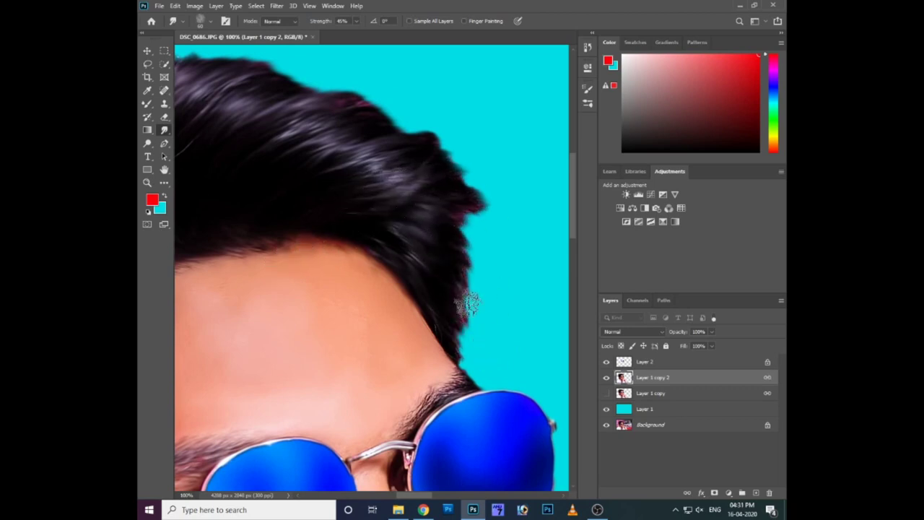
mouse_move(456, 270)
mouse_down()
mouse_move(450, 289)
mouse_move(452, 272)
mouse_up()
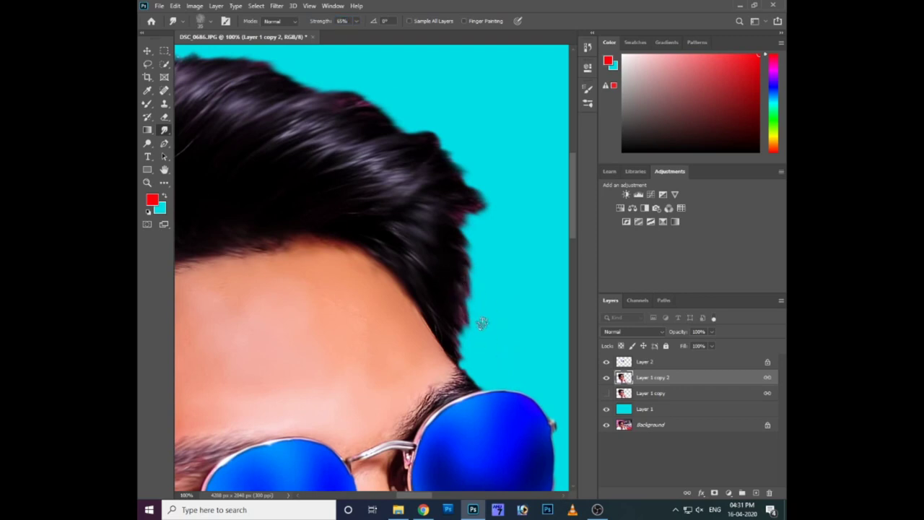
Step: Smudge the right and upper-right hair edges outward into the cyan
mouse_move(453, 279)
mouse_down()
mouse_move(495, 325)
mouse_move(452, 289)
mouse_move(431, 310)
mouse_move(450, 312)
mouse_move(469, 337)
mouse_move(471, 385)
mouse_up()
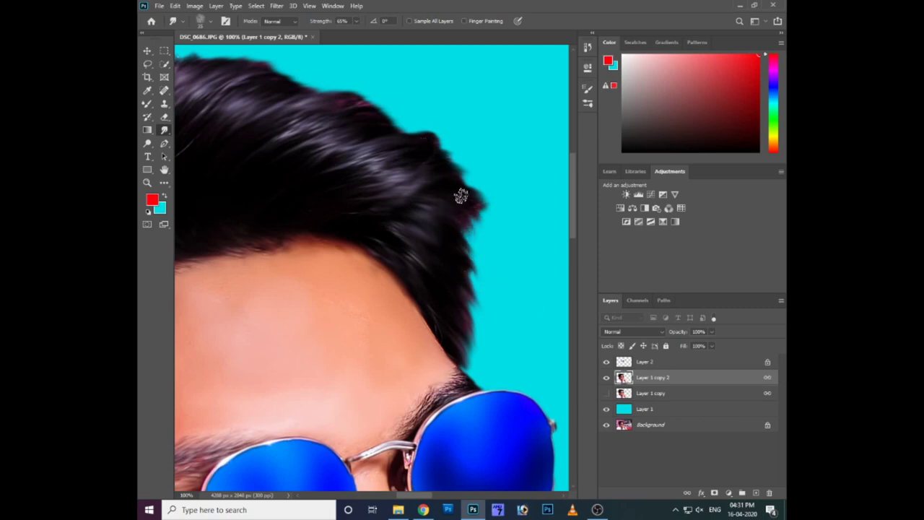
drag(443, 170, 419, 149)
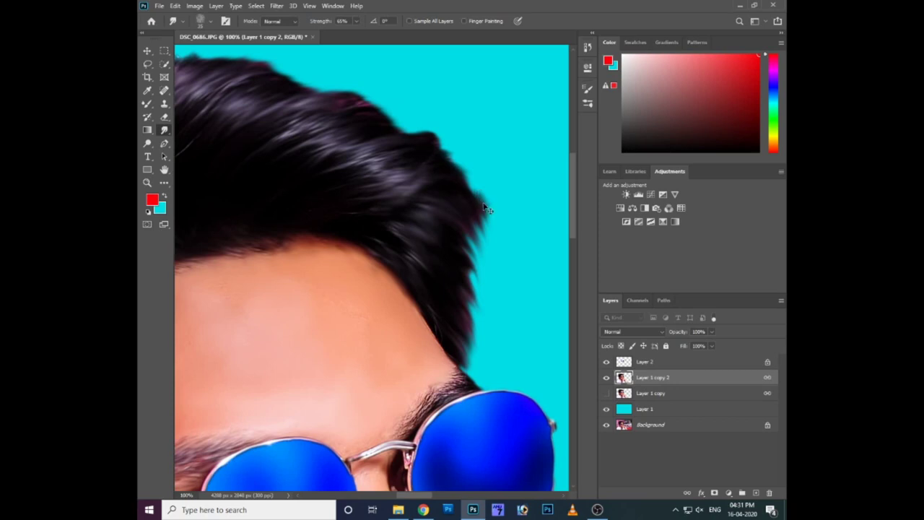
drag(487, 209, 439, 176)
mouse_move(491, 216)
mouse_down()
mouse_move(467, 207)
mouse_move(419, 157)
mouse_move(440, 153)
mouse_move(519, 231)
mouse_move(502, 227)
mouse_up()
key(ctrl+minus)
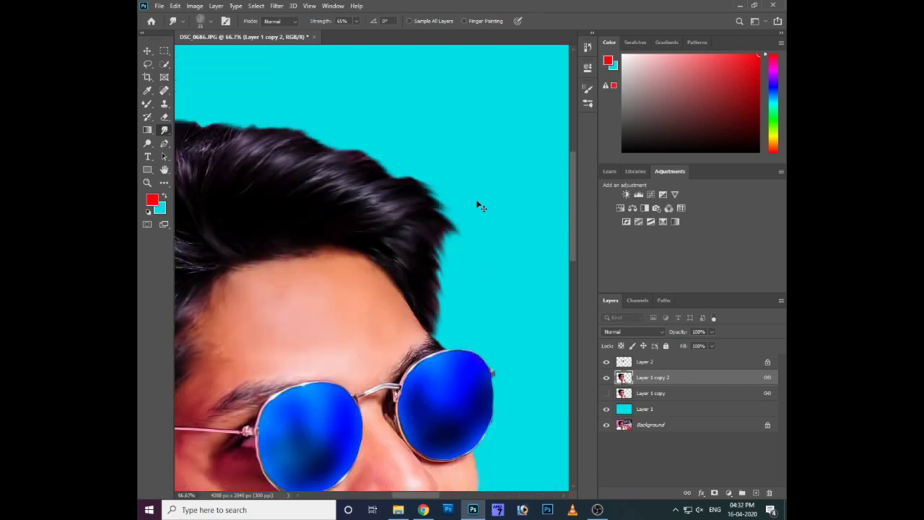
Step: Try a much larger Soft Round brush for smudging
right_click(483, 245)
scroll(538, 278, up, 3)
scroll(538, 278, up, 3)
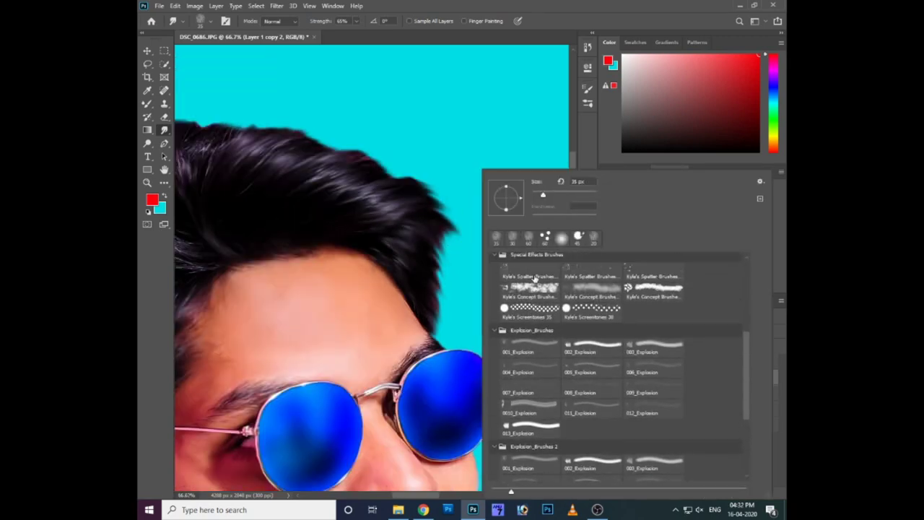
scroll(535, 279, up, 3)
click(494, 335)
click(495, 349)
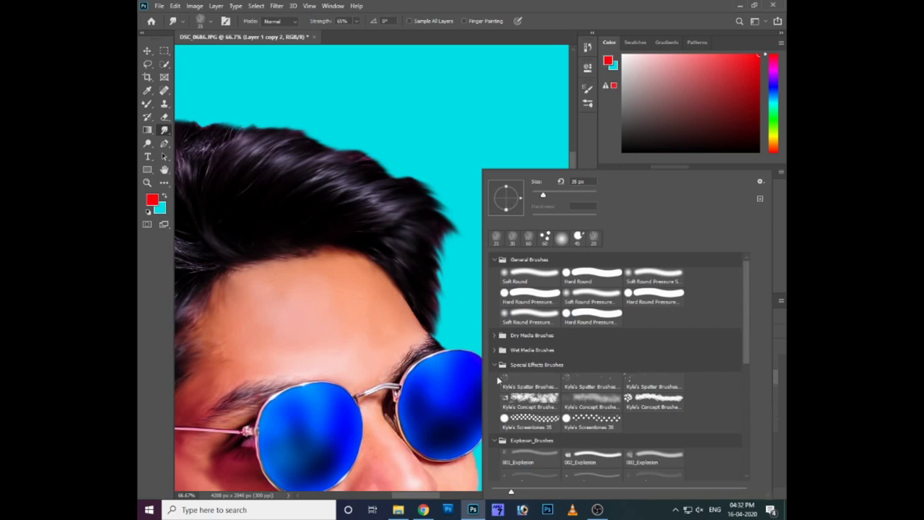
click(512, 272)
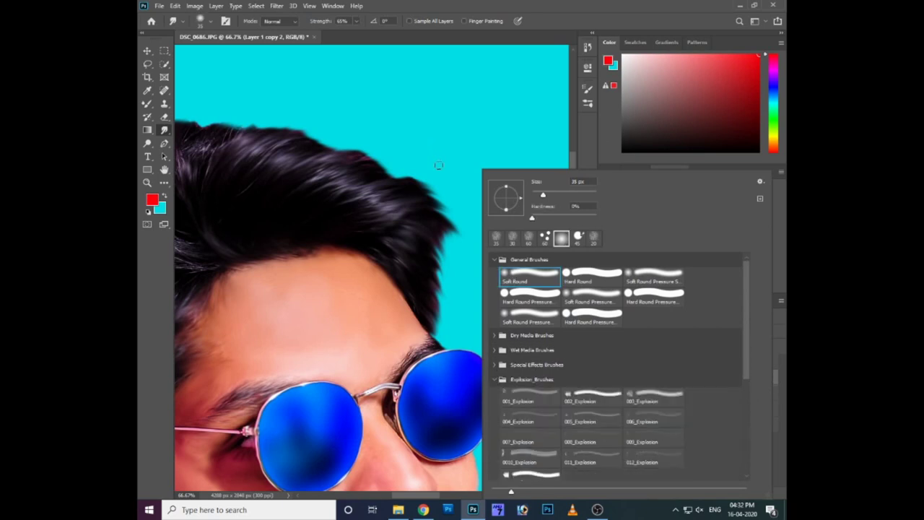
click(451, 145)
key(bracketright)
key(bracketright)
key(bracketright)
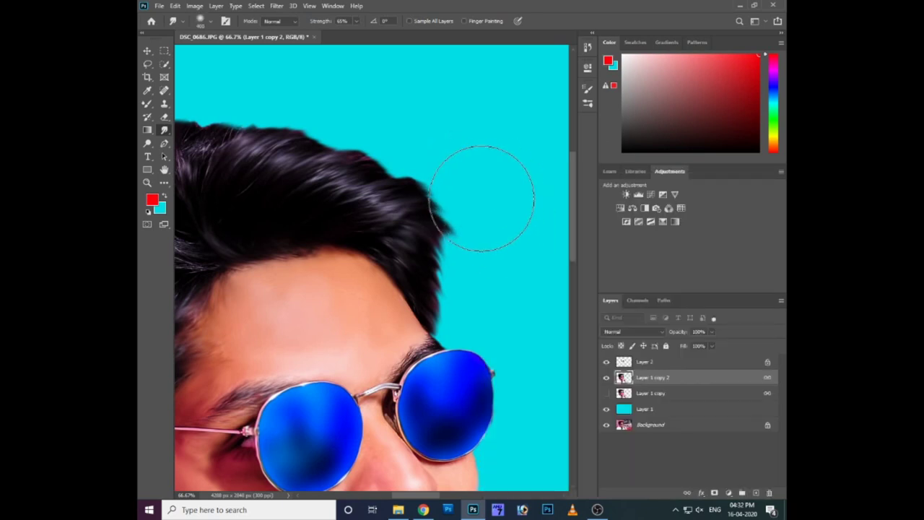
Step: Switch the smudge brush to Pastel Dark 64 pixels from the Digital-Painting-All-Brush folder
right_click(392, 195)
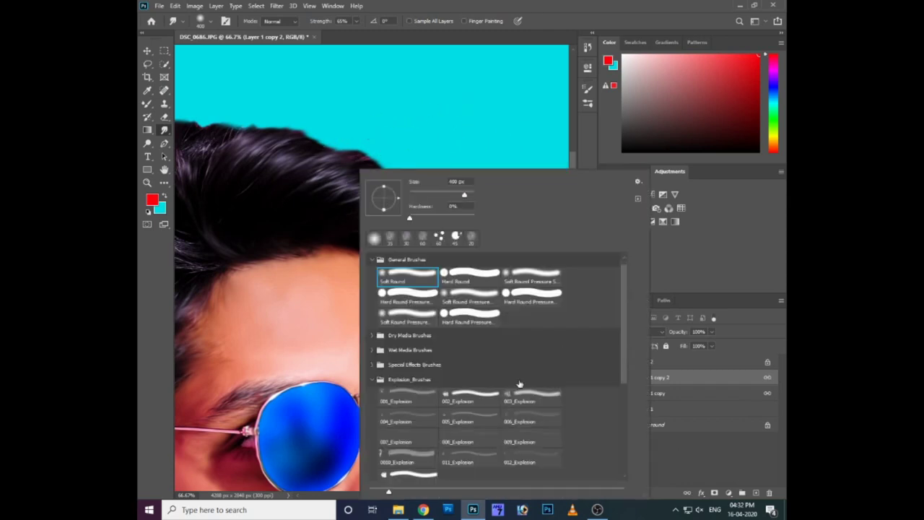
scroll(409, 469, down, 3)
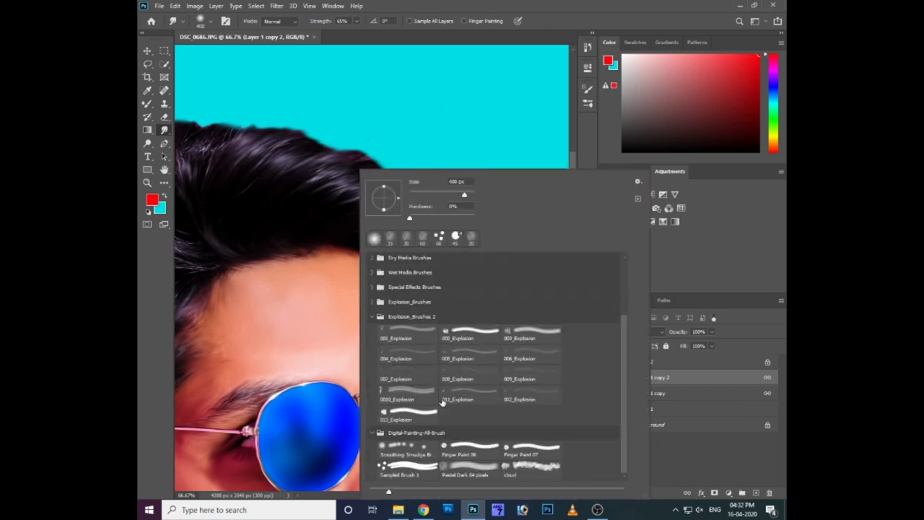
click(372, 318)
double_click(463, 446)
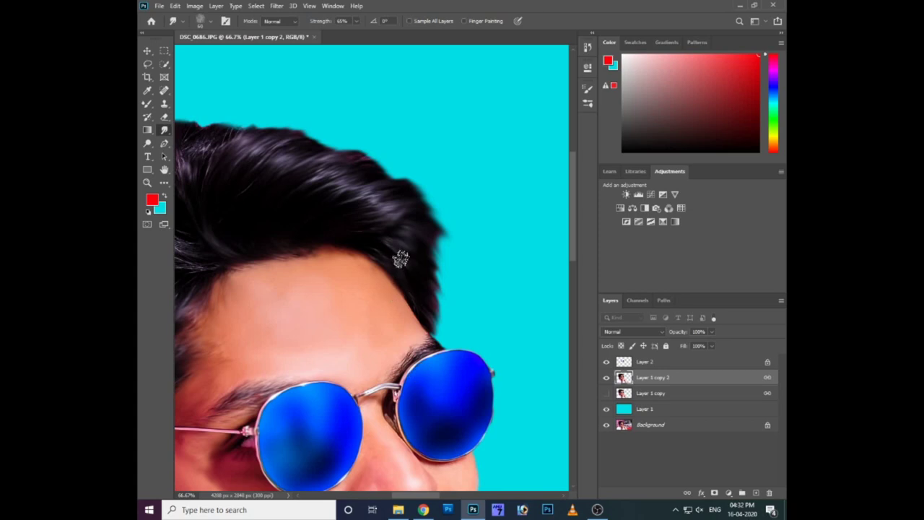
right_click(369, 161)
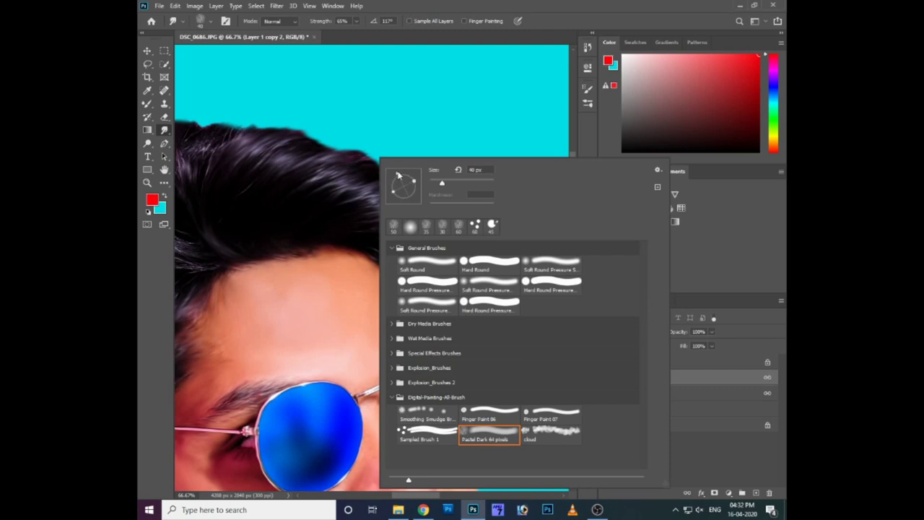
Step: Smudge the upper-right and right hair edges outward into the cyan
click(337, 147)
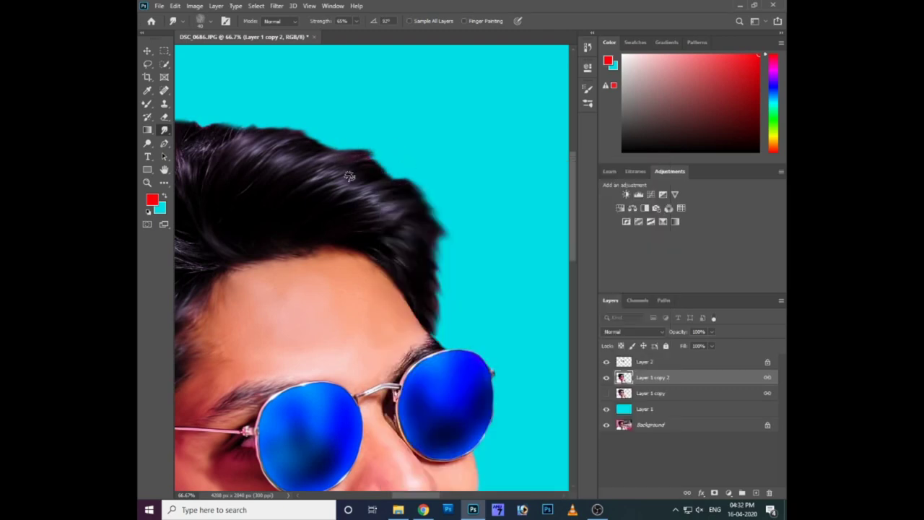
drag(361, 176, 395, 177)
right_click(411, 201)
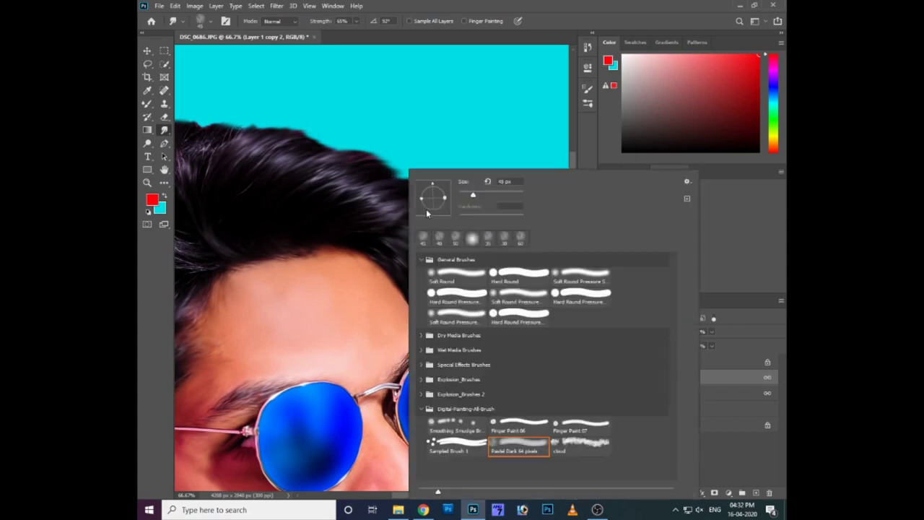
click(374, 197)
mouse_move(414, 212)
mouse_down()
mouse_move(441, 238)
mouse_move(457, 330)
mouse_up()
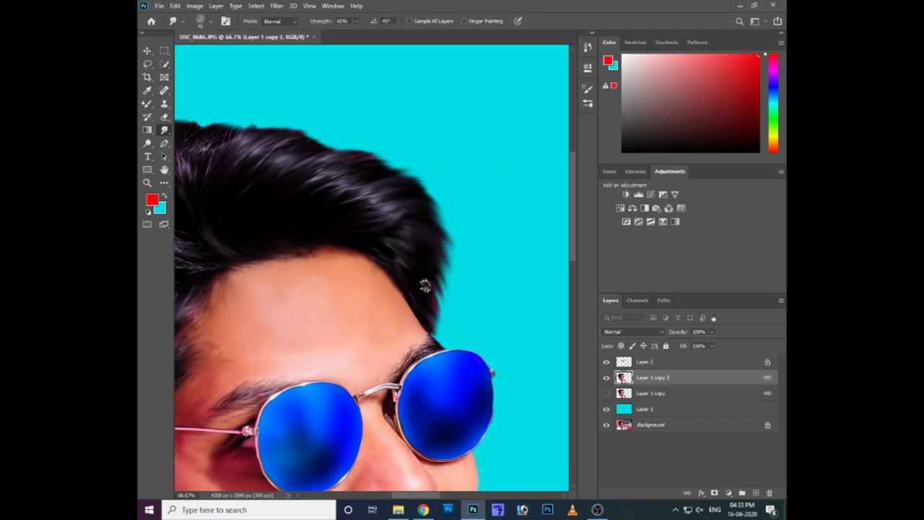
scroll(425, 286, up, 2)
right_click(425, 251)
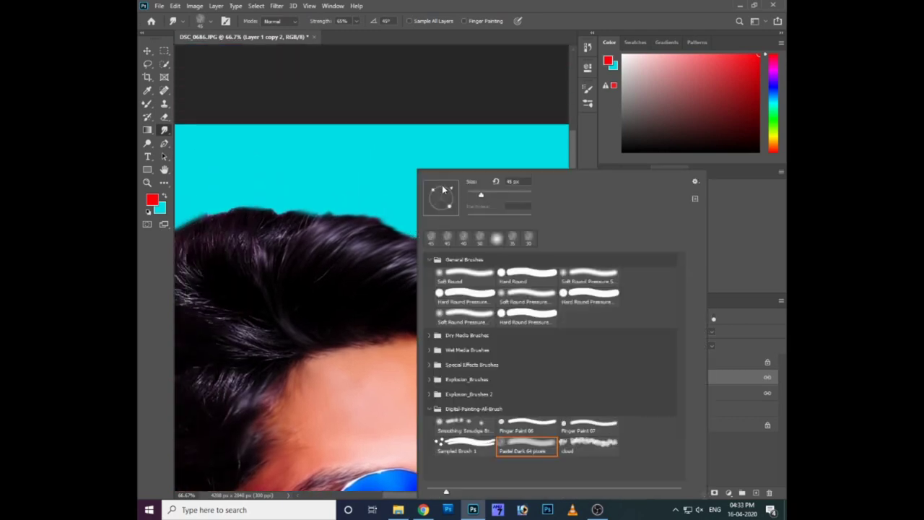
click(358, 233)
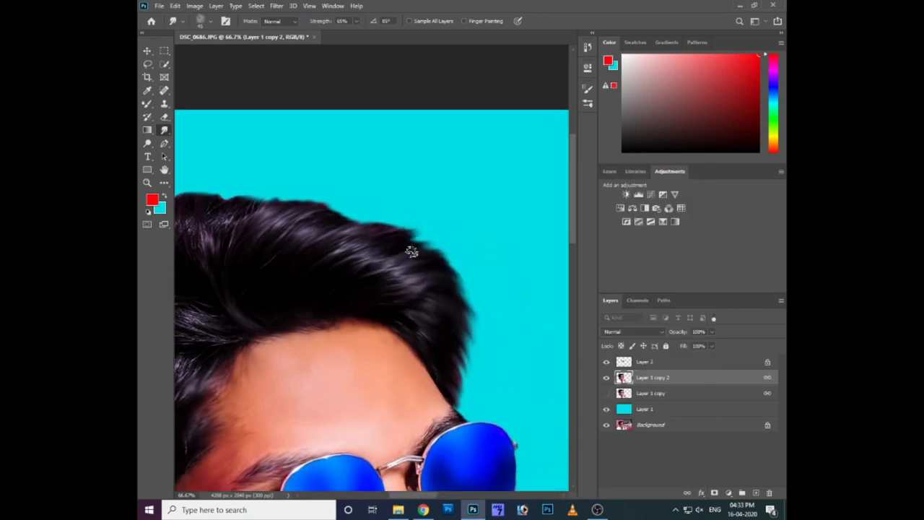
Step: Pull the top hair edge upward and rightward into the cyan in short strokes
mouse_move(388, 248)
mouse_down()
mouse_move(301, 220)
mouse_move(372, 202)
mouse_move(351, 190)
mouse_move(376, 186)
mouse_up()
scroll(380, 209, left, 5)
mouse_move(321, 210)
mouse_down()
mouse_move(364, 184)
mouse_move(332, 186)
mouse_up()
drag(287, 220, 309, 185)
drag(292, 238, 307, 180)
mouse_move(268, 224)
mouse_down()
mouse_move(268, 188)
mouse_move(283, 177)
mouse_up()
mouse_move(316, 208)
mouse_down()
mouse_move(296, 180)
mouse_move(311, 171)
mouse_move(350, 177)
mouse_up()
drag(358, 189, 404, 180)
mouse_move(373, 206)
mouse_down()
mouse_move(430, 184)
mouse_move(463, 198)
mouse_up()
Step: Smudge the top-left hairline strands upward, then select the Smoothing Smudge brush
drag(321, 263, 385, 234)
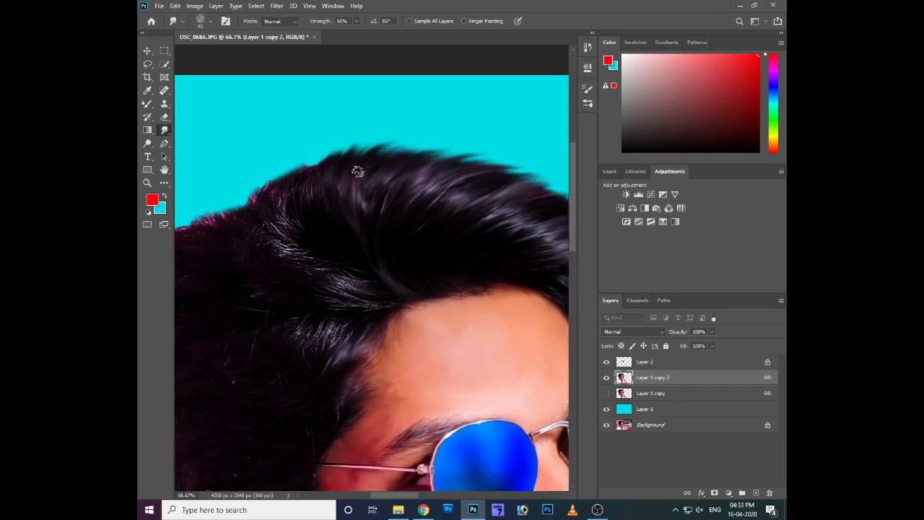
right_click(329, 197)
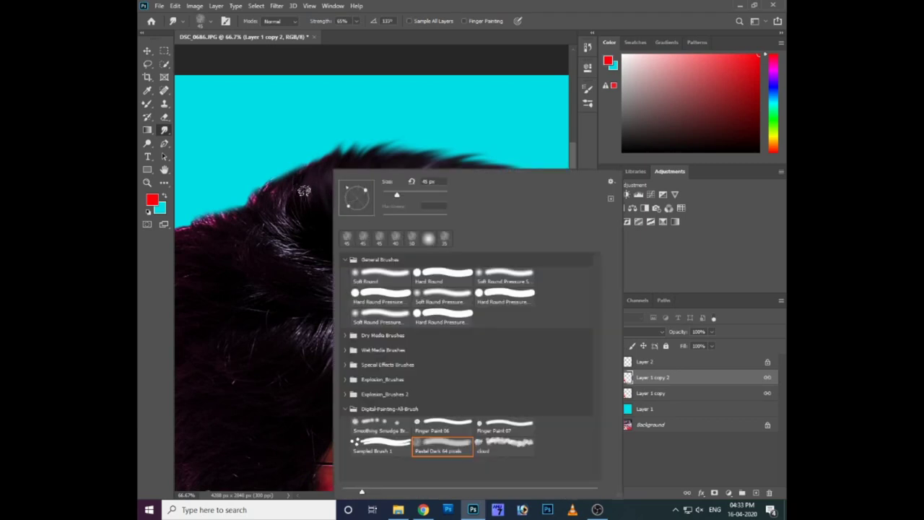
click(304, 190)
drag(297, 213, 284, 145)
mouse_move(285, 195)
mouse_down()
mouse_move(268, 167)
mouse_move(325, 144)
mouse_move(360, 164)
mouse_up()
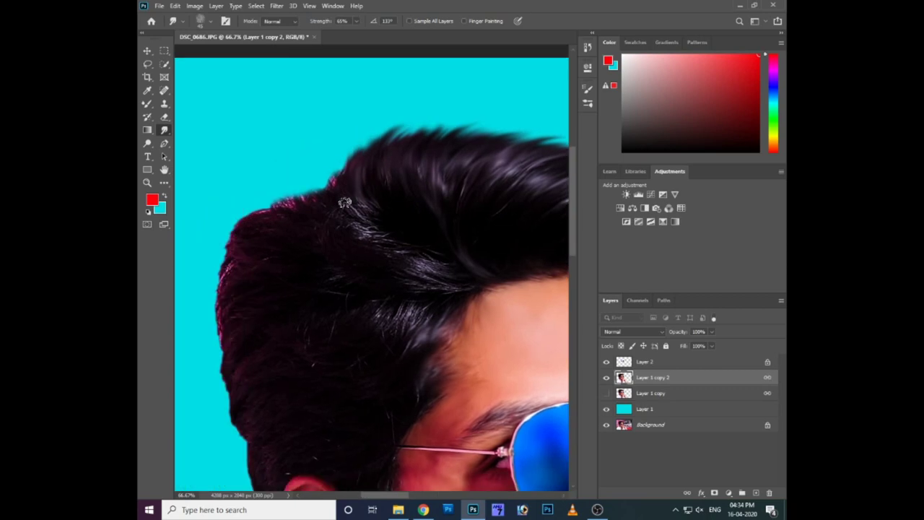
right_click(344, 203)
double_click(380, 426)
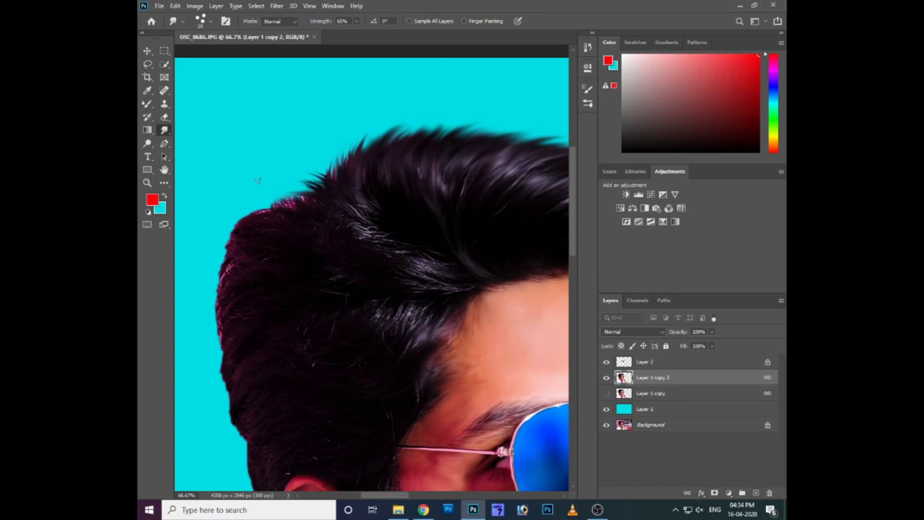
click(606, 377)
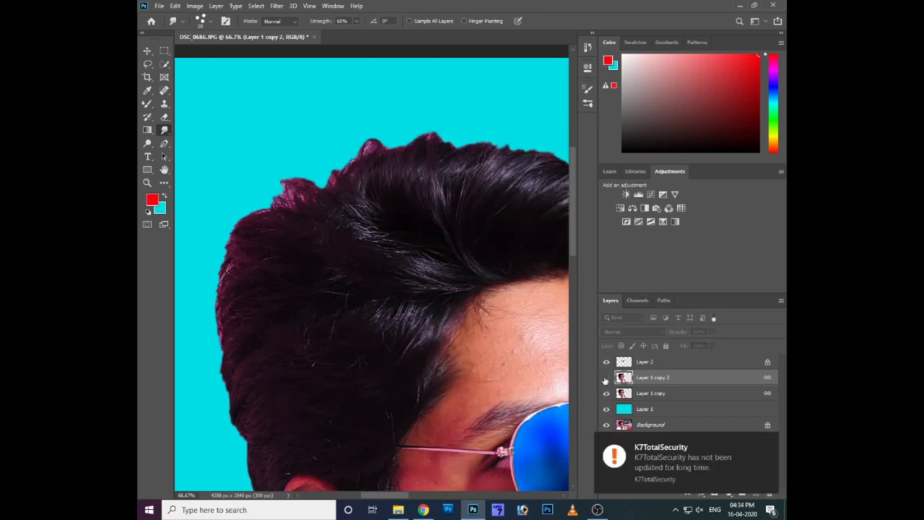
click(605, 377)
click(606, 392)
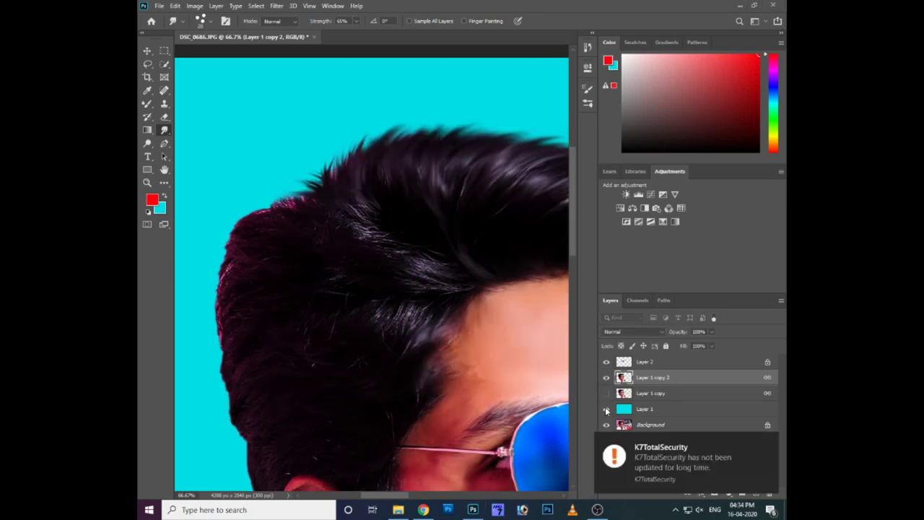
click(769, 442)
click(607, 409)
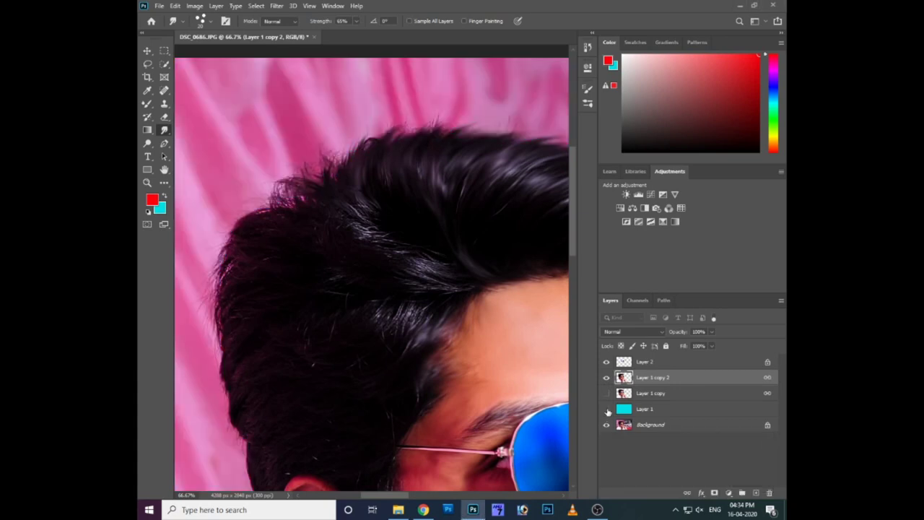
click(606, 410)
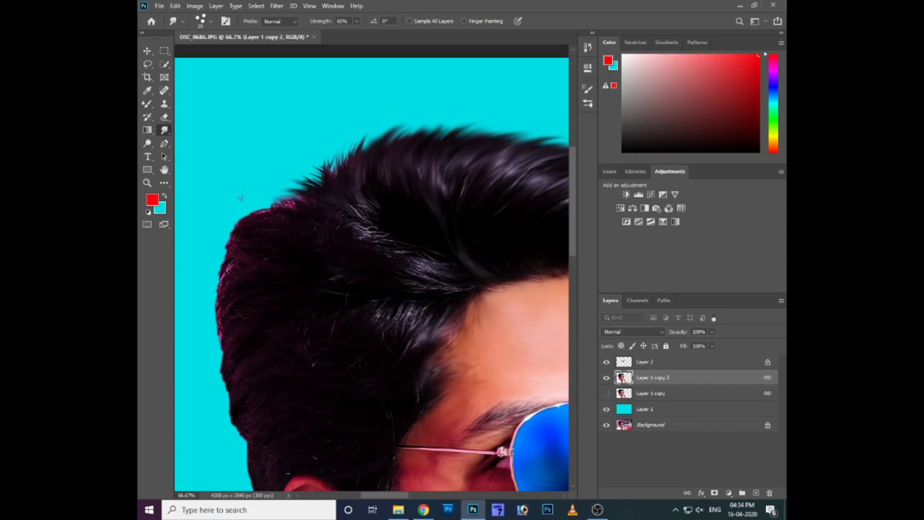
Step: Select the 45 px soft brush and set Smudge Strength to 39%
right_click(318, 200)
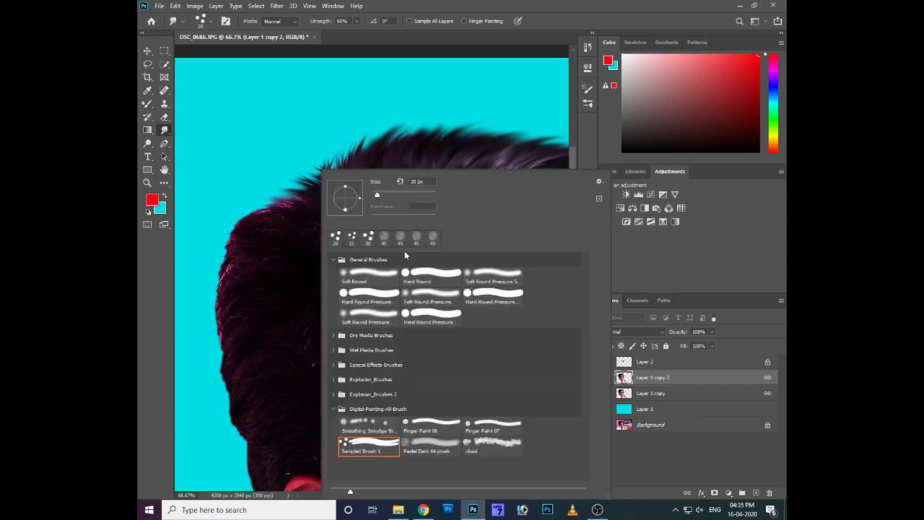
click(385, 238)
click(385, 238)
click(350, 238)
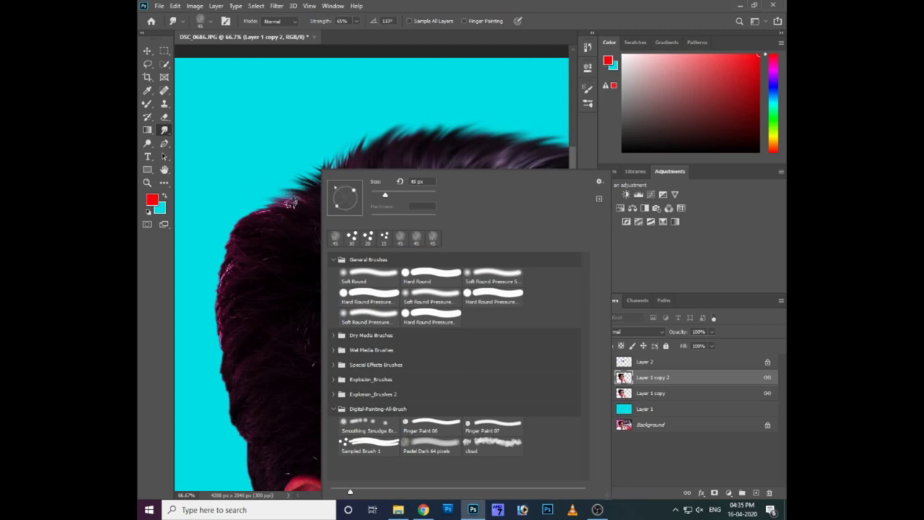
click(303, 204)
drag(350, 21, 346, 33)
Step: Smear strands across the top and middle of the hair, then raise Strength to 62%
mouse_move(314, 165)
mouse_down()
mouse_move(336, 185)
mouse_move(296, 158)
mouse_up()
mouse_move(350, 180)
mouse_down()
mouse_move(357, 148)
mouse_move(391, 137)
mouse_move(355, 177)
mouse_move(390, 107)
mouse_up()
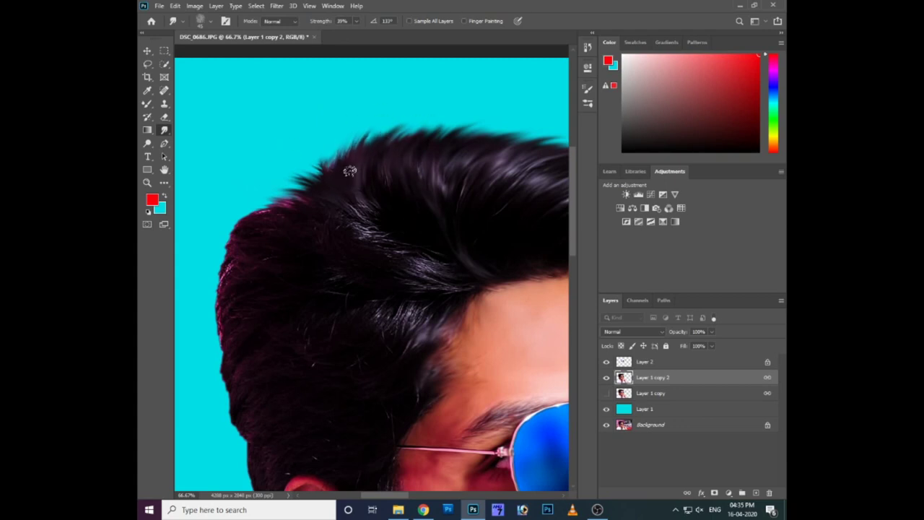
mouse_move(398, 241)
mouse_down()
mouse_move(326, 195)
mouse_move(356, 234)
mouse_up()
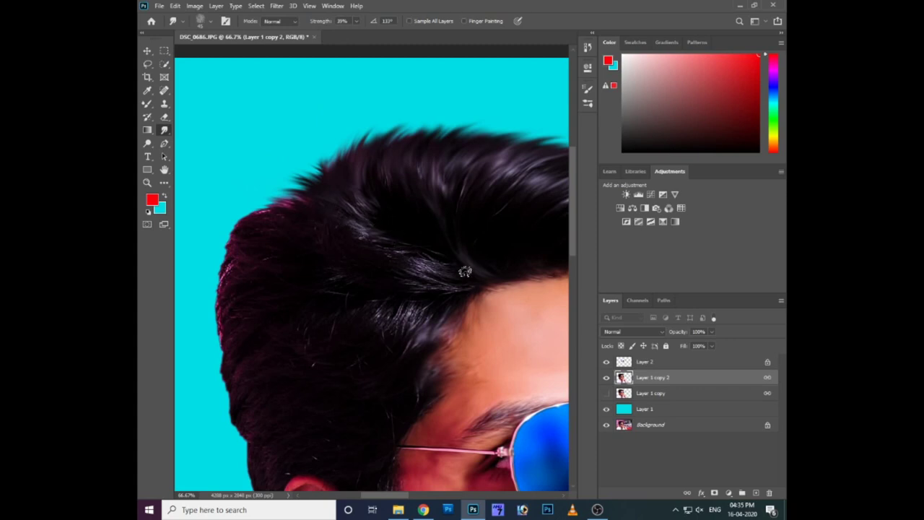
mouse_move(465, 272)
mouse_down()
mouse_move(363, 241)
mouse_move(481, 281)
mouse_move(439, 293)
mouse_move(437, 277)
mouse_move(429, 292)
mouse_move(353, 274)
mouse_up()
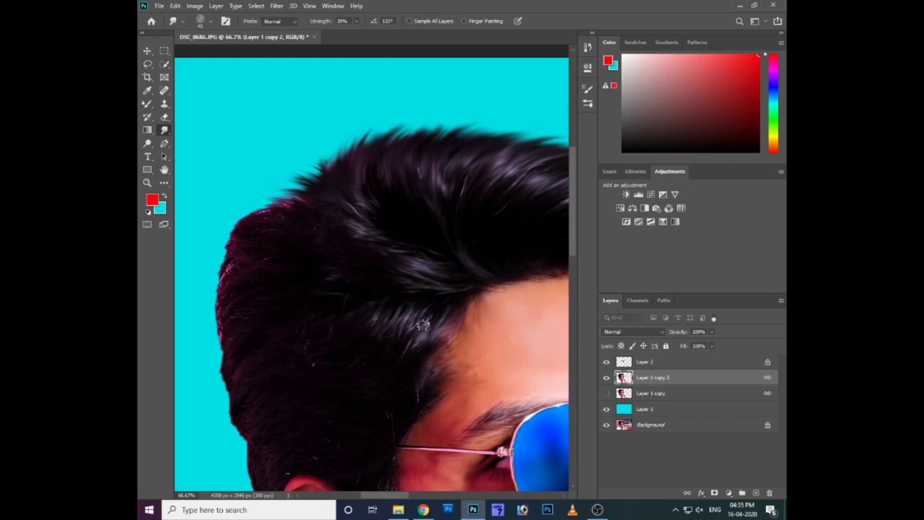
scroll(366, 375, down, 2)
scroll(363, 324, down, 2)
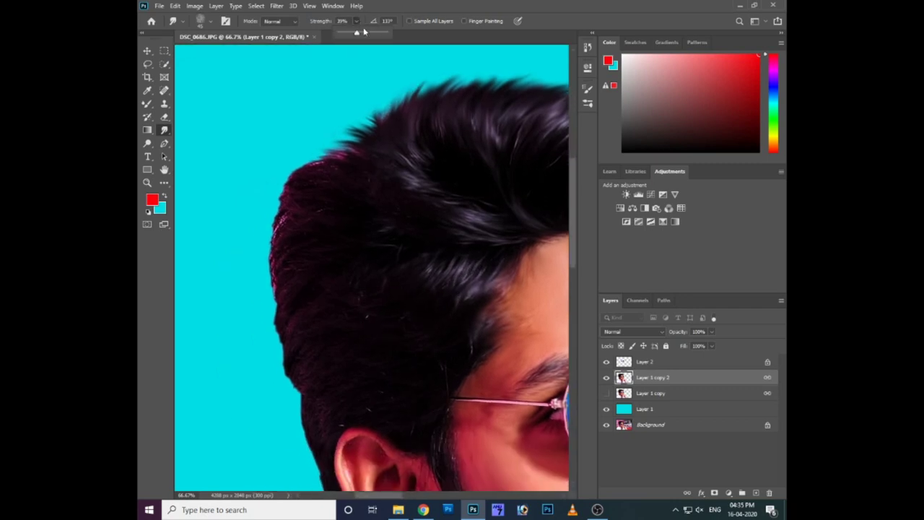
mouse_move(459, 272)
mouse_down()
mouse_move(435, 254)
mouse_move(330, 291)
mouse_move(414, 341)
mouse_up()
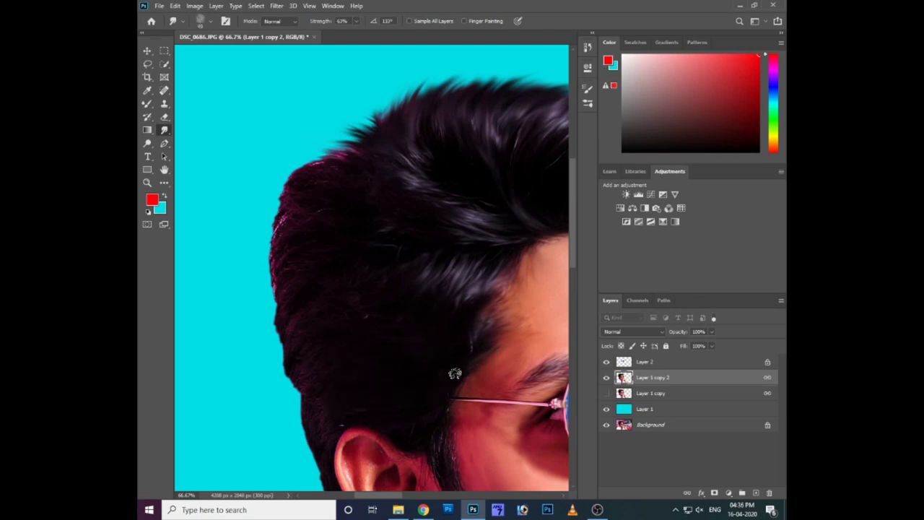
Step: Smudge the hair edge above the ear and down along the neck into the cyan
drag(398, 437, 382, 382)
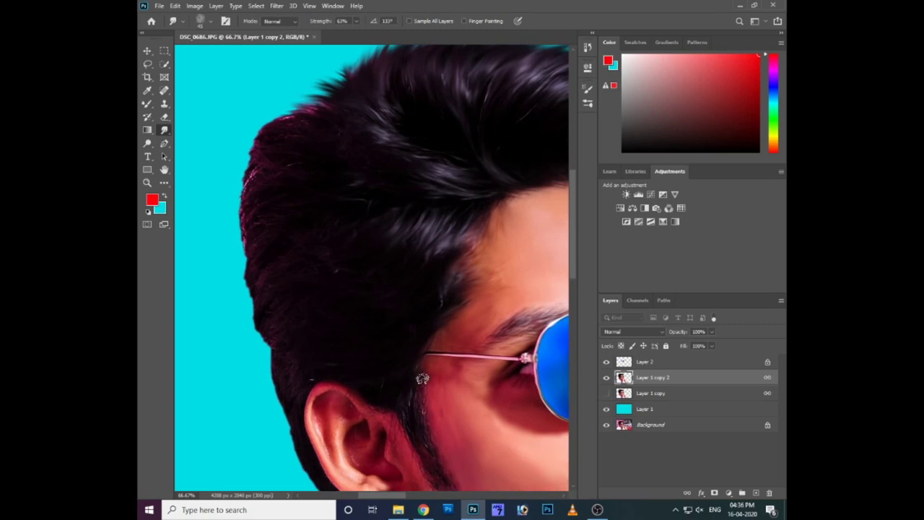
drag(418, 449, 396, 382)
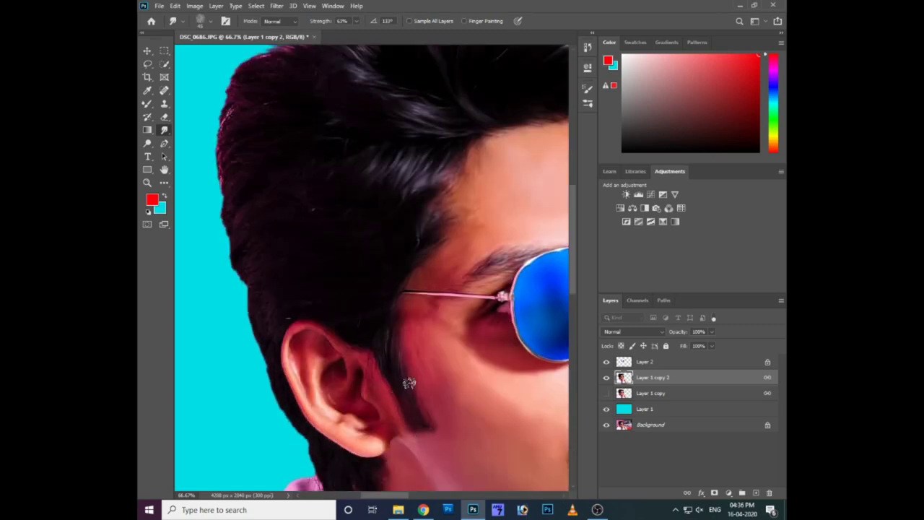
drag(409, 383, 432, 394)
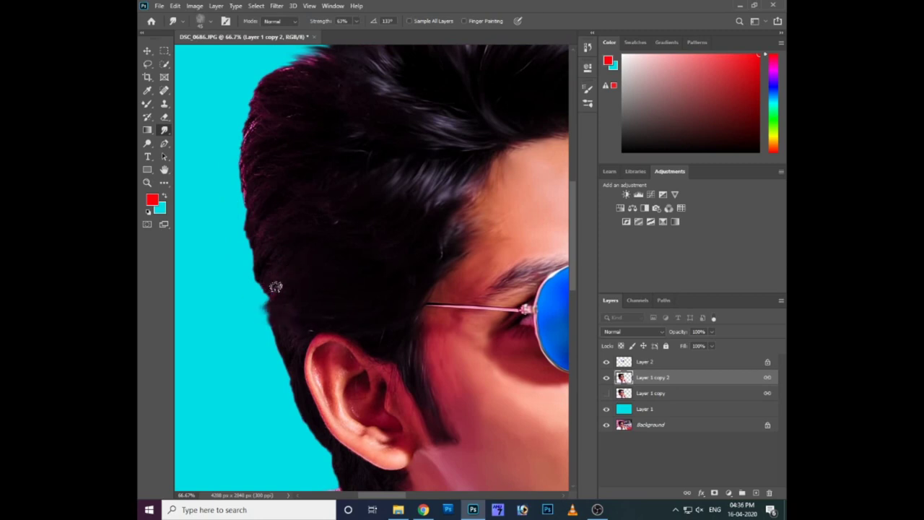
mouse_move(268, 293)
mouse_down()
mouse_move(248, 294)
mouse_move(271, 297)
mouse_up()
drag(292, 341, 275, 352)
drag(293, 312, 277, 329)
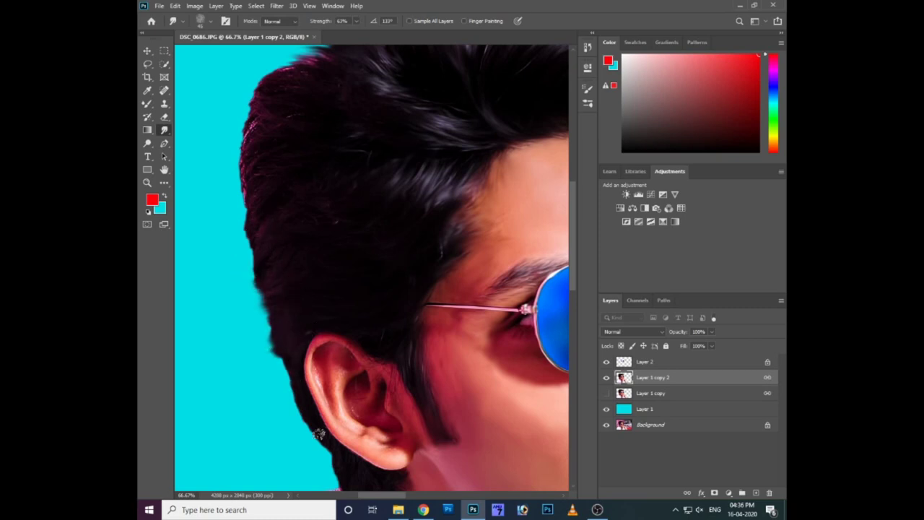
scroll(289, 351, down, 2)
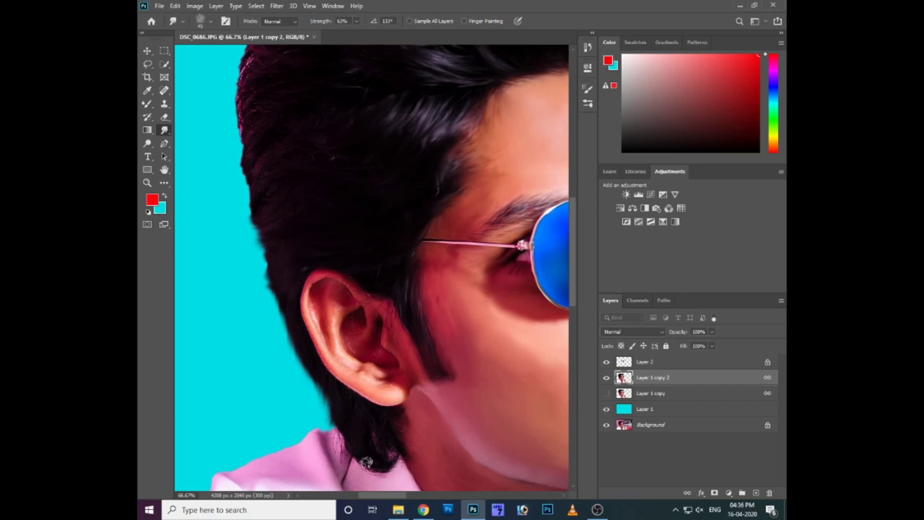
drag(415, 428, 344, 448)
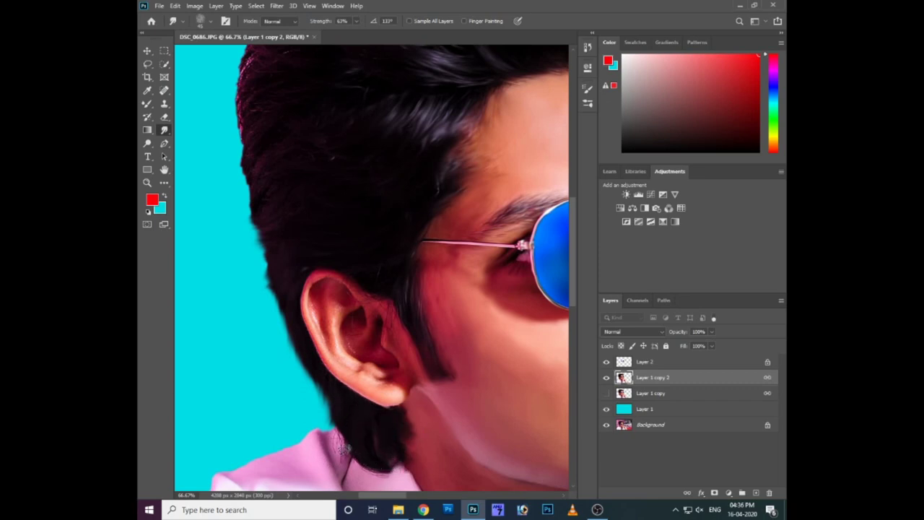
Step: Smear the top-left hair strands and the crown outward into the cyan
scroll(309, 412, up, 1)
scroll(357, 128, up, 2)
mouse_move(359, 111)
mouse_down()
mouse_move(279, 118)
mouse_move(371, 99)
mouse_move(299, 154)
mouse_move(344, 117)
mouse_move(342, 104)
mouse_move(307, 105)
mouse_move(282, 140)
mouse_move(336, 137)
mouse_move(301, 180)
mouse_move(274, 181)
mouse_move(281, 236)
mouse_move(264, 287)
mouse_move(287, 243)
mouse_move(310, 282)
mouse_move(274, 318)
mouse_move(287, 232)
mouse_move(273, 316)
mouse_move(282, 299)
mouse_move(295, 405)
mouse_up()
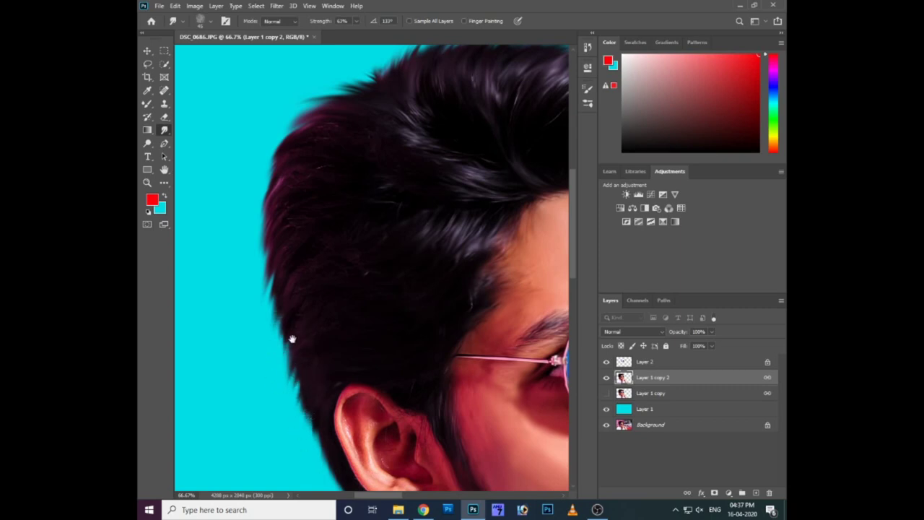
scroll(293, 339, down, 3)
scroll(302, 263, up, 5)
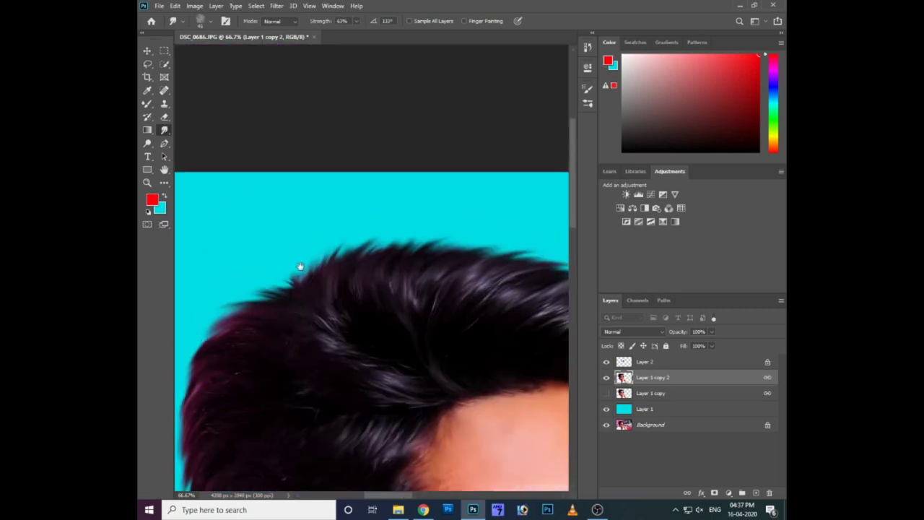
scroll(246, 317, down, 1)
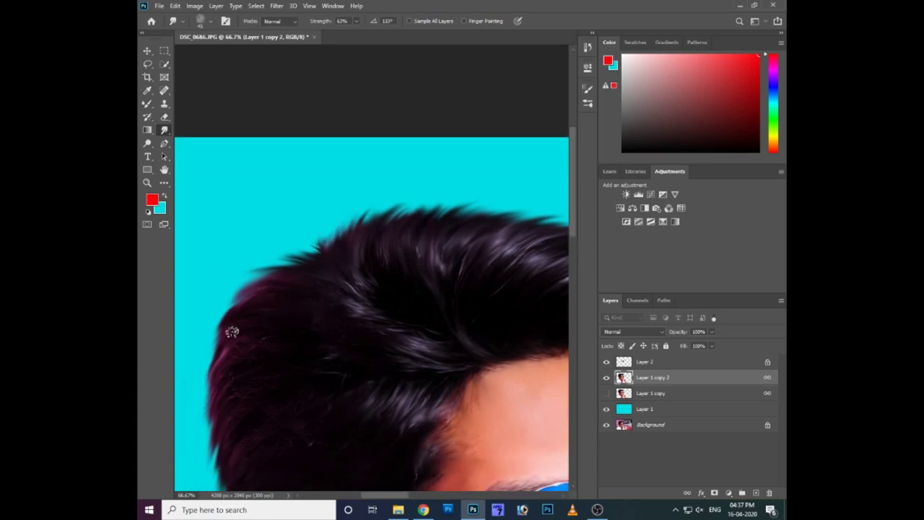
drag(261, 388, 252, 368)
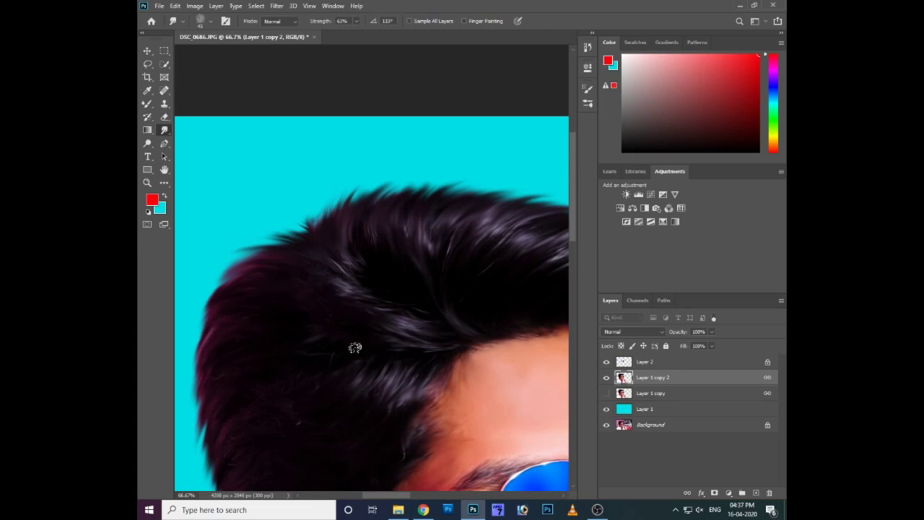
scroll(311, 346, down, 2)
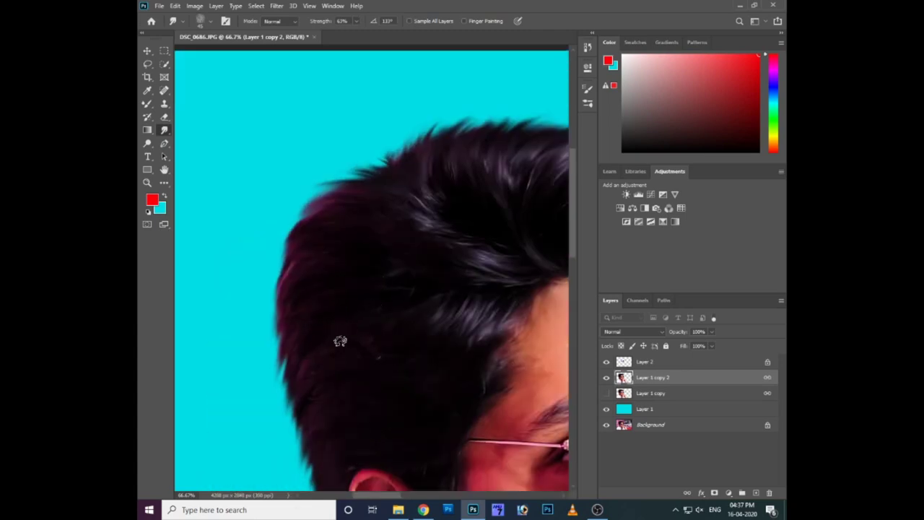
drag(300, 382, 337, 419)
scroll(374, 401, down, 2)
scroll(354, 332, down, 3)
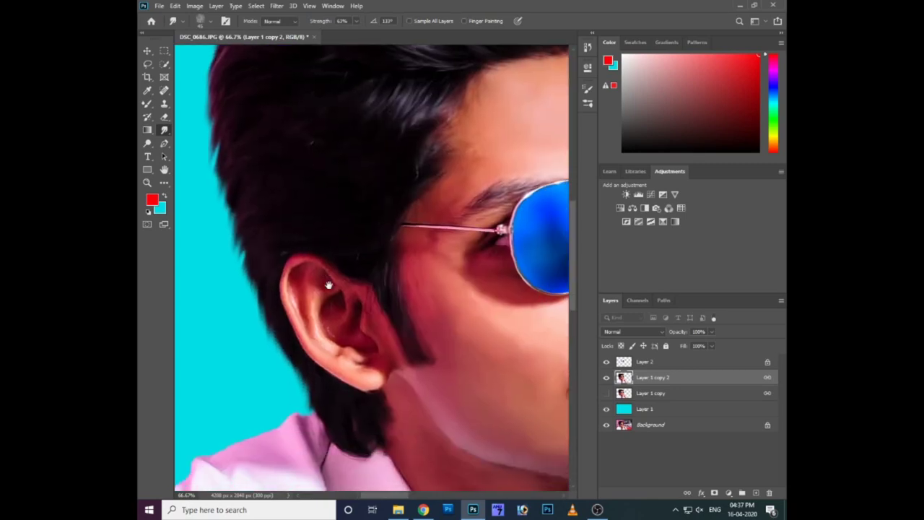
scroll(347, 300, up, 1)
Step: Smear the ear's inner rim with Smoothing Smudge, then lower Strength to 34%
right_click(374, 322)
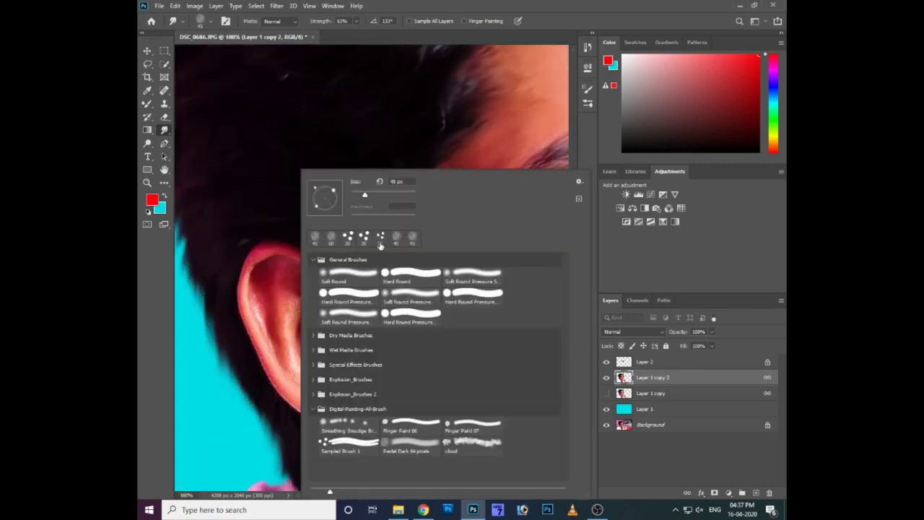
double_click(370, 430)
drag(278, 283, 286, 355)
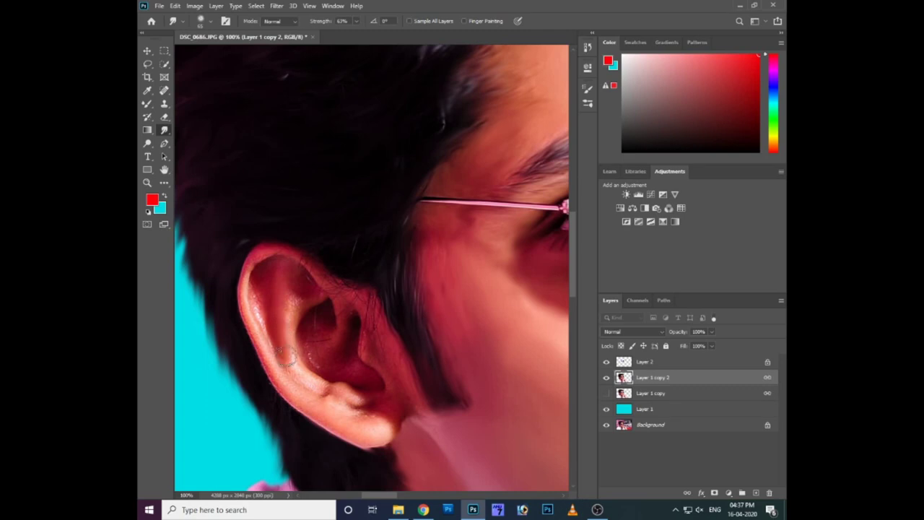
drag(297, 287, 292, 281)
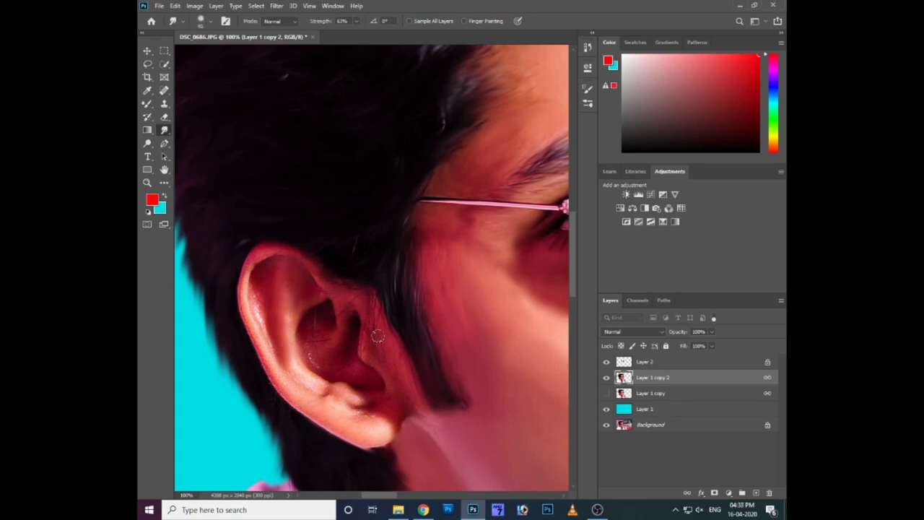
click(356, 21)
scroll(320, 238, up, 2)
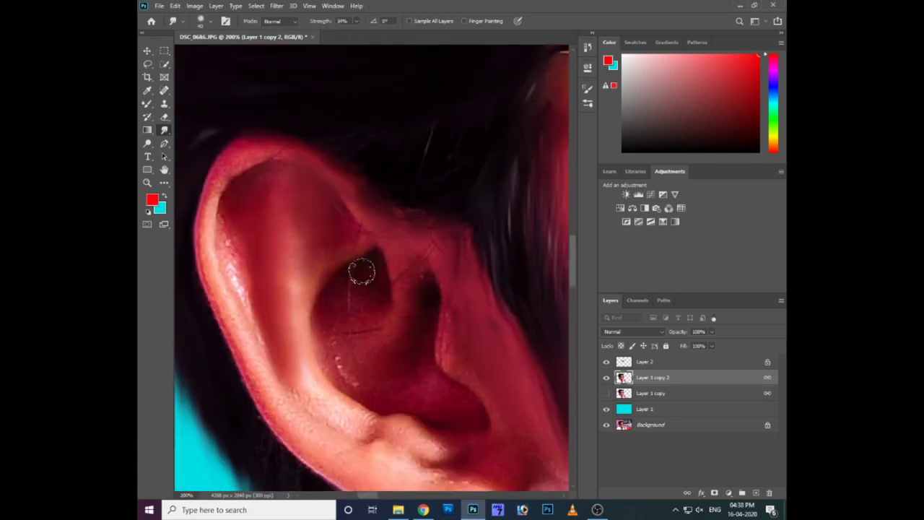
Step: Smooth the ear bowl, top rim and lower rim toward the lobe, using a ~40 px brush
mouse_move(357, 383)
mouse_down()
mouse_move(382, 301)
mouse_move(407, 262)
mouse_move(351, 208)
mouse_move(304, 319)
mouse_move(278, 229)
mouse_up()
mouse_move(240, 184)
mouse_down()
mouse_move(248, 192)
mouse_move(248, 140)
mouse_move(203, 238)
mouse_move(243, 352)
mouse_move(211, 286)
mouse_up()
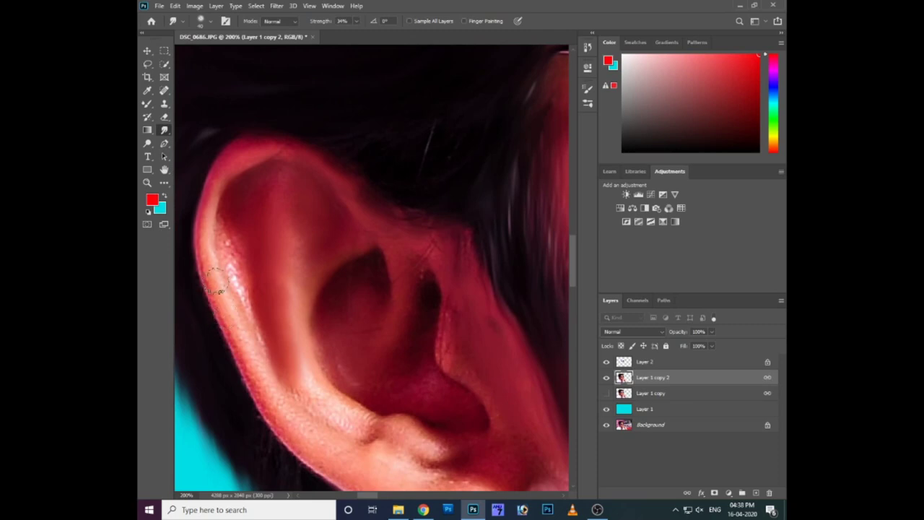
scroll(231, 289, down, 2)
drag(273, 359, 425, 385)
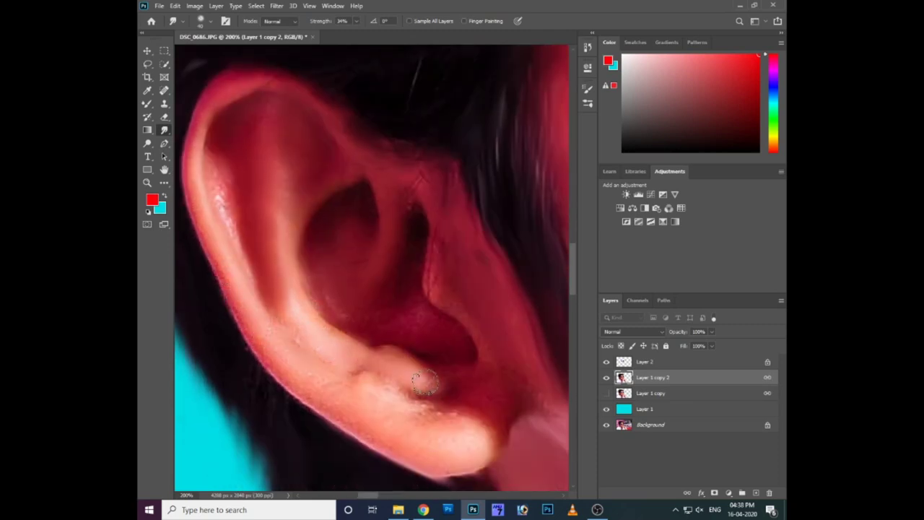
right_click(348, 354)
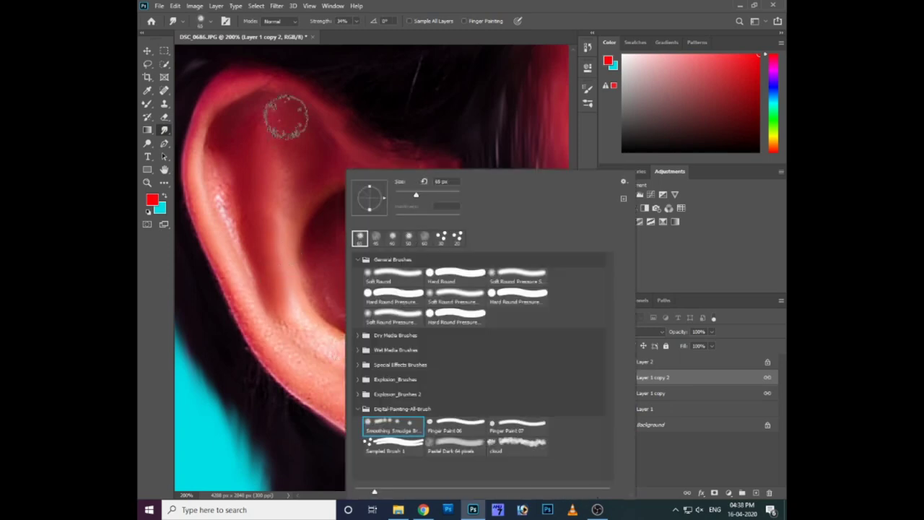
click(392, 238)
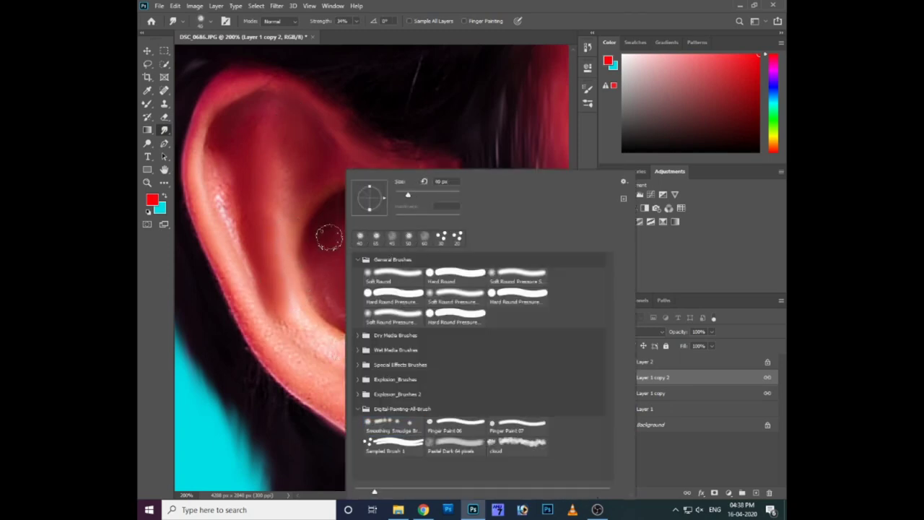
key(Return)
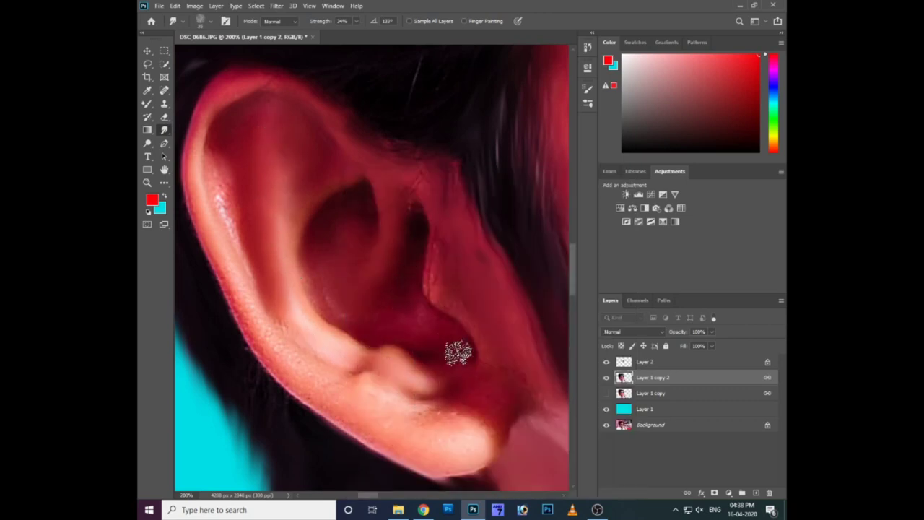
key(ctrl+minus)
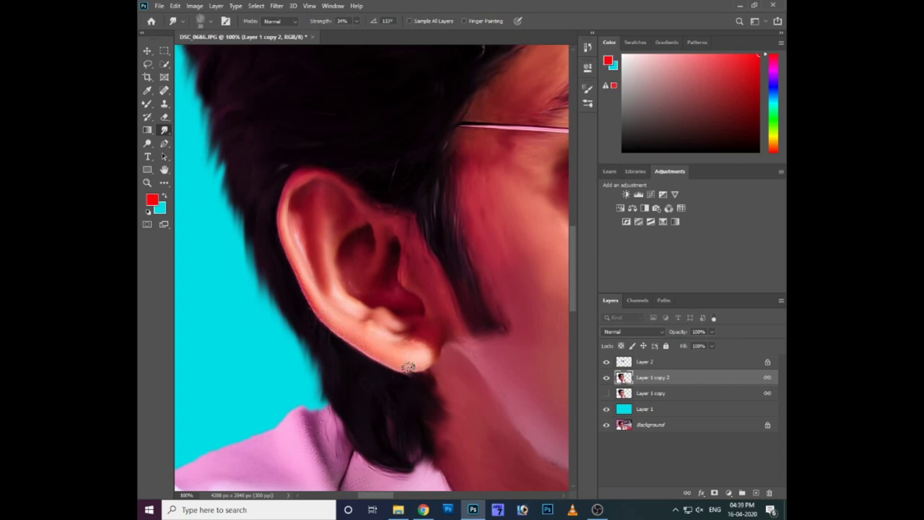
Step: At 200% zoom with a size-15 brush, smudge the eyebrow hairs above the right blue lens
drag(388, 392, 374, 346)
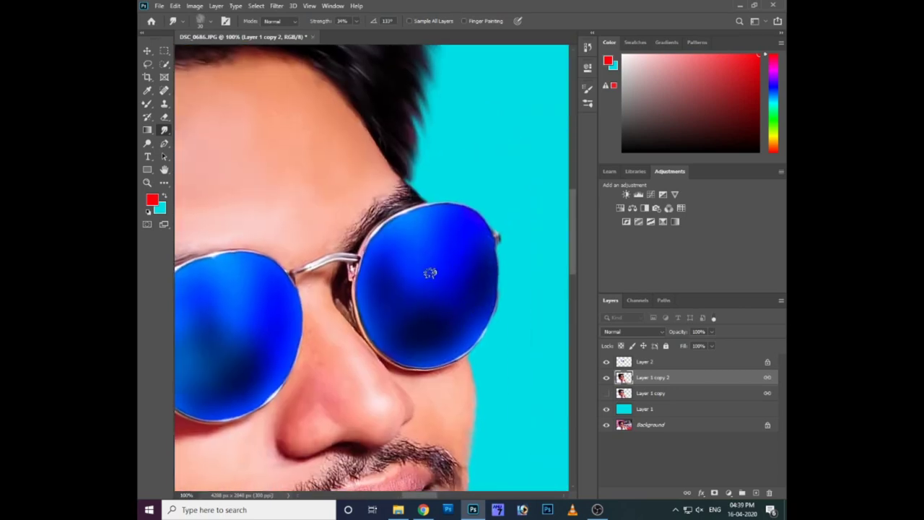
key(ctrl+plus)
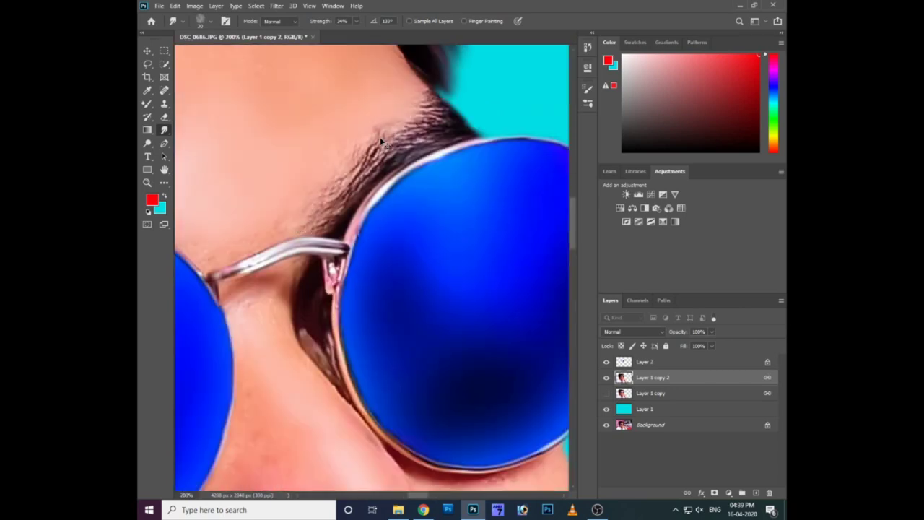
key(bracketleft)
key(bracketleft)
key(bracketleft)
drag(419, 138, 448, 131)
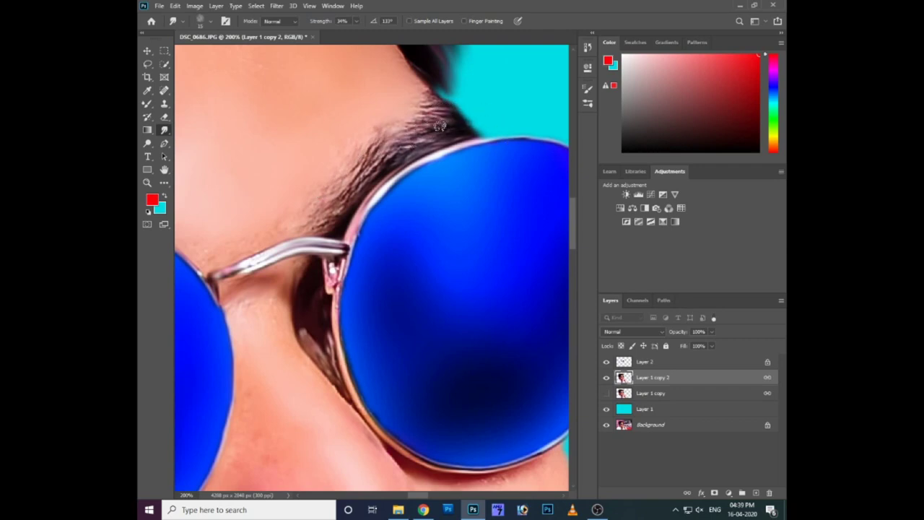
drag(448, 131, 312, 209)
drag(387, 131, 429, 92)
scroll(400, 216, down, 5)
scroll(400, 243, down, 5)
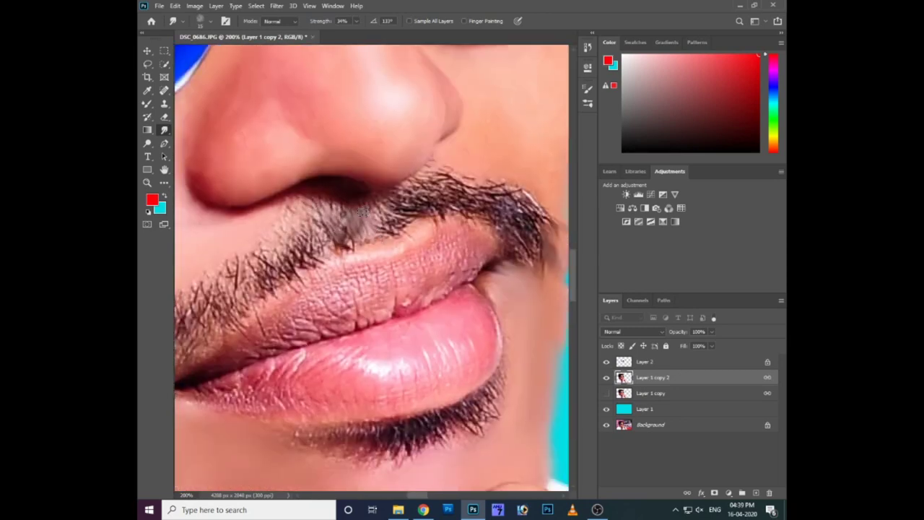
Step: Pick a dotted pastel brush preset and lightly smear the moustache hairs
right_click(368, 210)
double_click(471, 450)
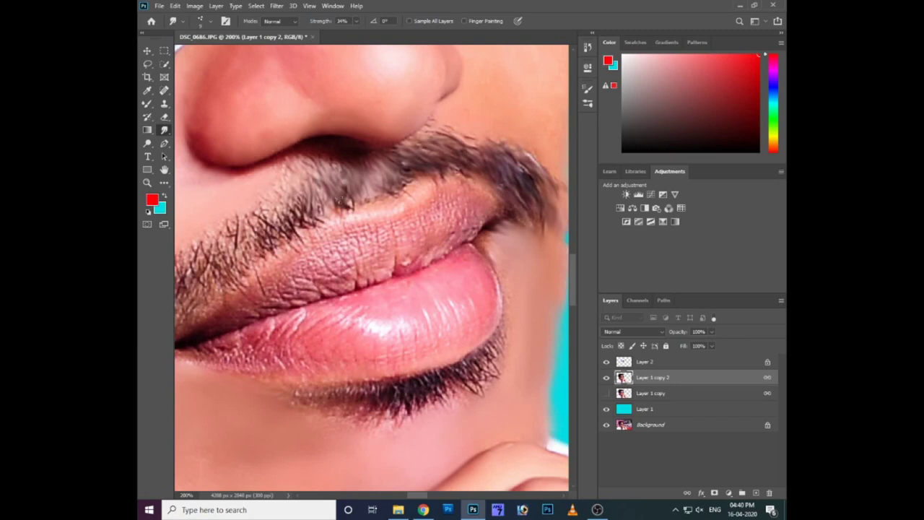
mouse_move(291, 237)
mouse_down()
mouse_move(233, 217)
mouse_move(284, 196)
mouse_move(347, 206)
mouse_up()
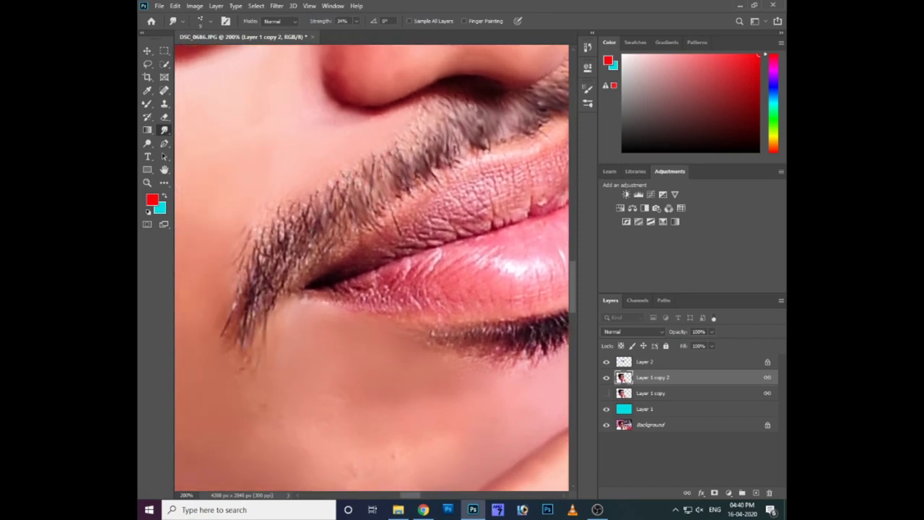
Step: Switch to another brush preset and smudge the left end of the moustache above the lips
right_click(352, 270)
click(348, 242)
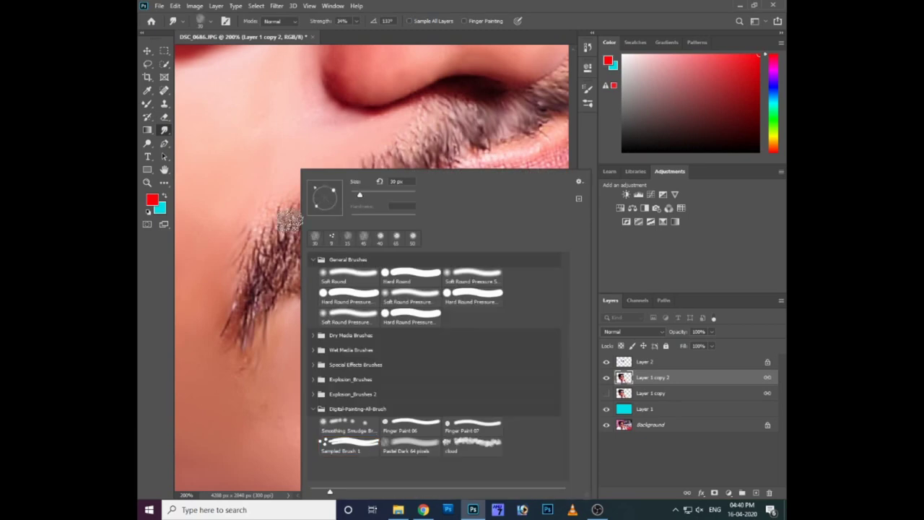
click(285, 217)
mouse_move(304, 204)
mouse_down()
mouse_move(242, 292)
mouse_move(231, 347)
mouse_move(281, 272)
mouse_up()
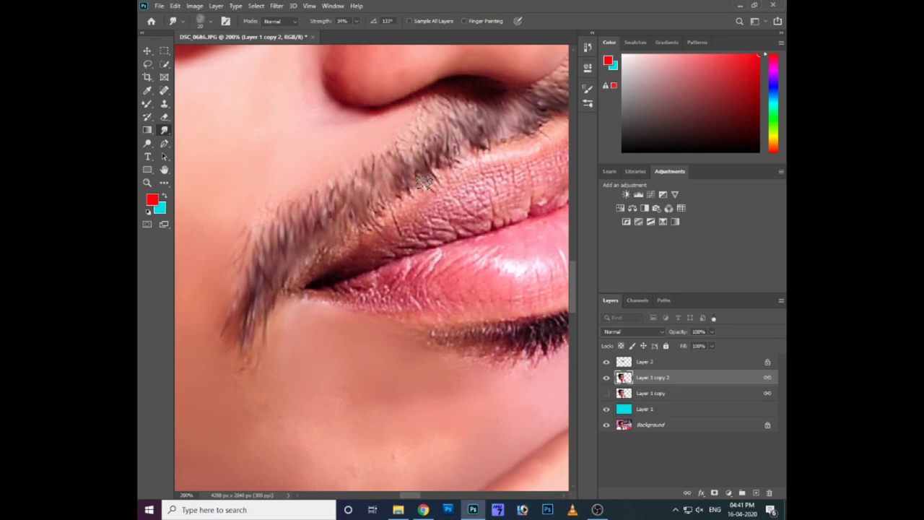
drag(505, 263, 361, 289)
right_click(397, 288)
Step: On Layer 1 copy 2, set smudge strength to 47% with a new brush and smudge the lip corner and lower lip
click(394, 282)
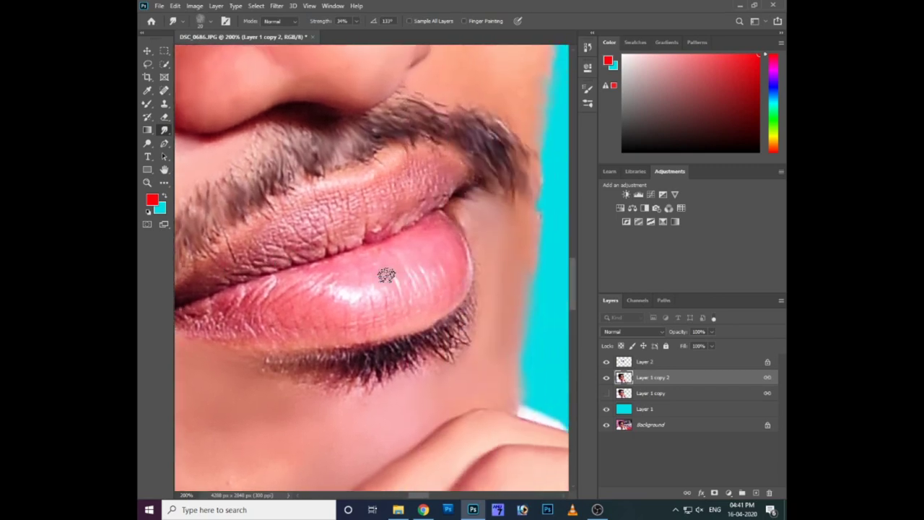
right_click(347, 253)
double_click(366, 421)
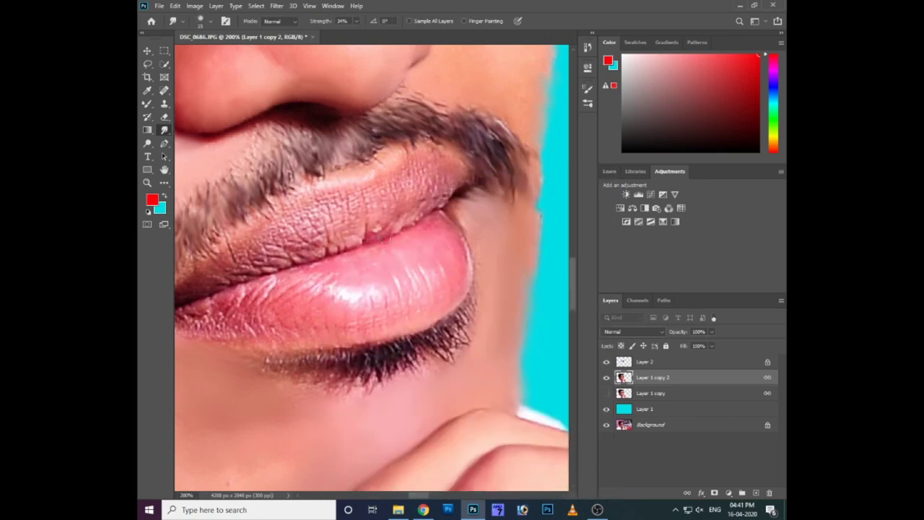
drag(355, 22, 364, 34)
click(375, 232)
drag(458, 218, 477, 233)
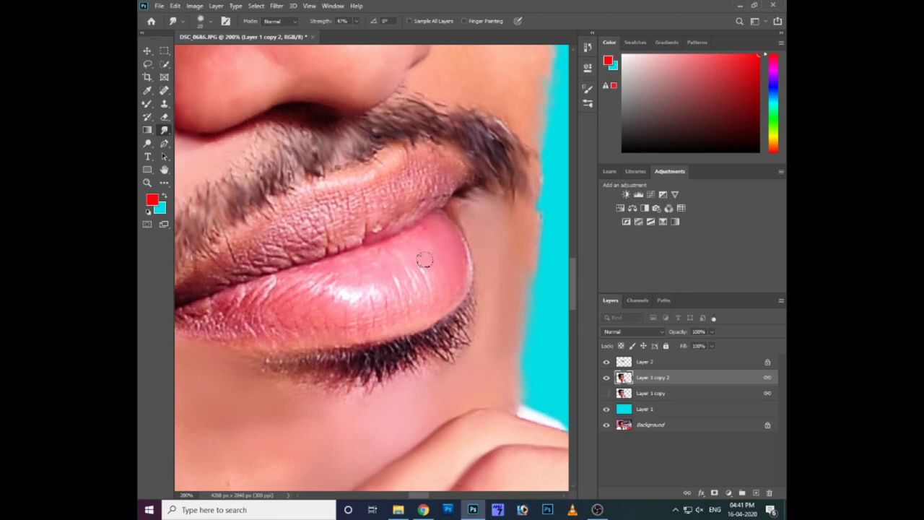
mouse_move(400, 307)
mouse_down()
mouse_move(321, 289)
mouse_move(384, 270)
mouse_move(304, 282)
mouse_move(290, 297)
mouse_up()
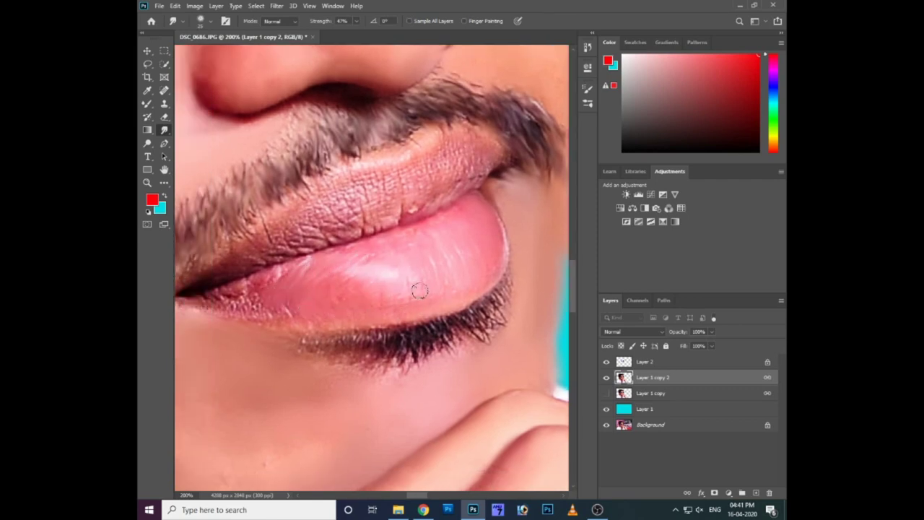
Step: With a different smudging brush, blend the lip texture and smooth the cracked upper lip skin
right_click(389, 257)
click(465, 442)
mouse_move(351, 244)
mouse_down()
mouse_move(325, 279)
mouse_move(296, 291)
mouse_up()
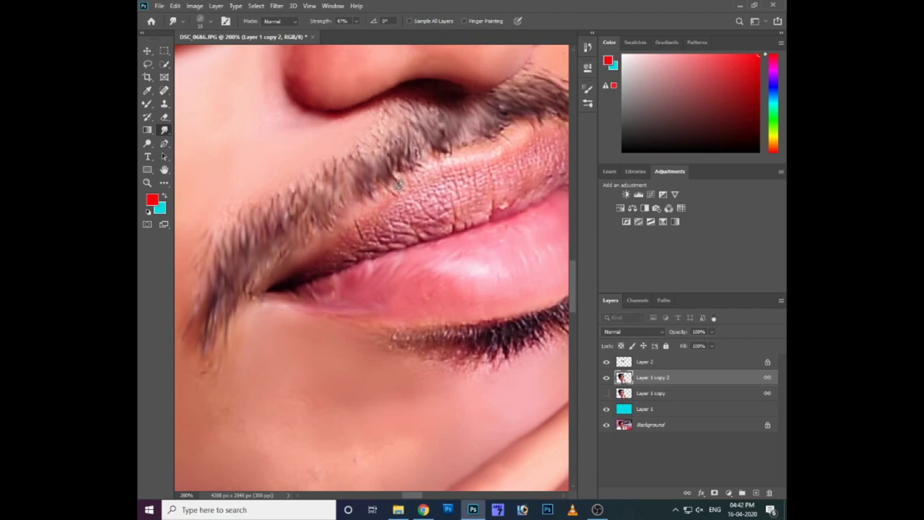
scroll(438, 159, up, 1)
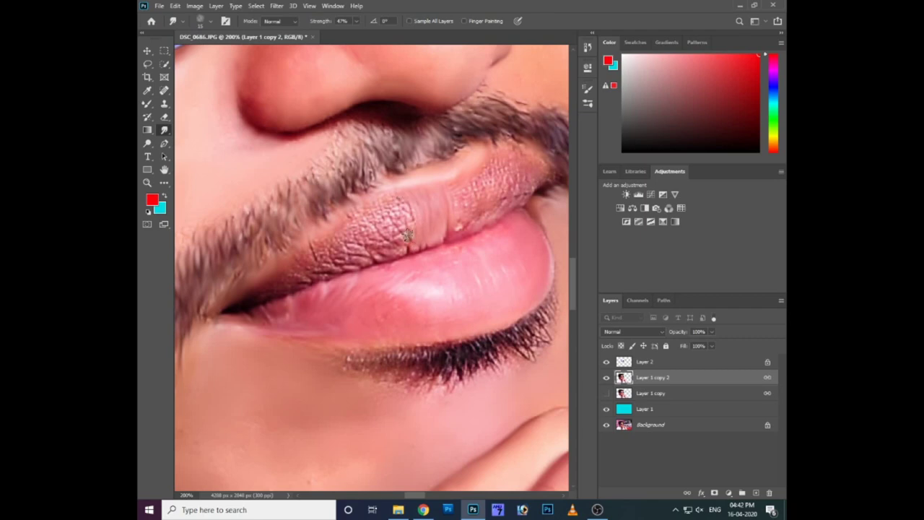
drag(393, 210, 344, 246)
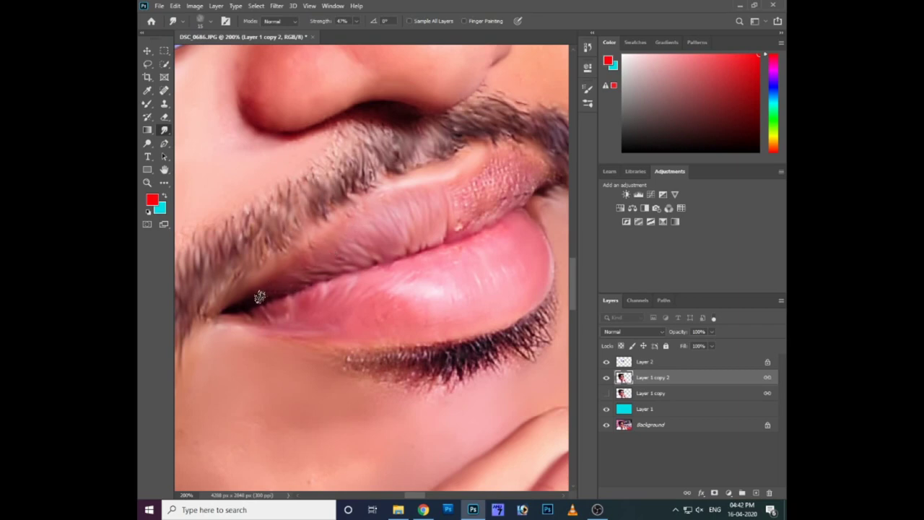
Step: Smudge the beard hairs below the lower lip into soft strokes, then zoom out to the neck
scroll(311, 271, right, 2)
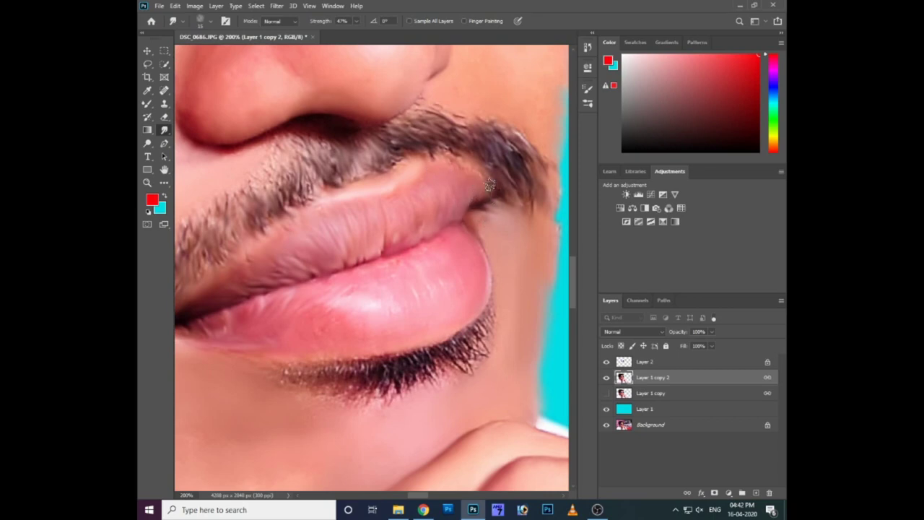
scroll(463, 217, down, 2)
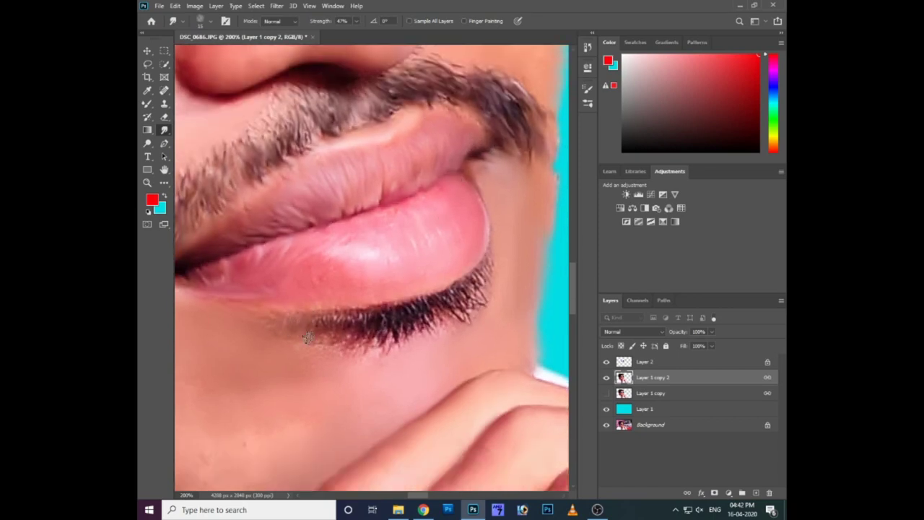
drag(379, 321, 454, 297)
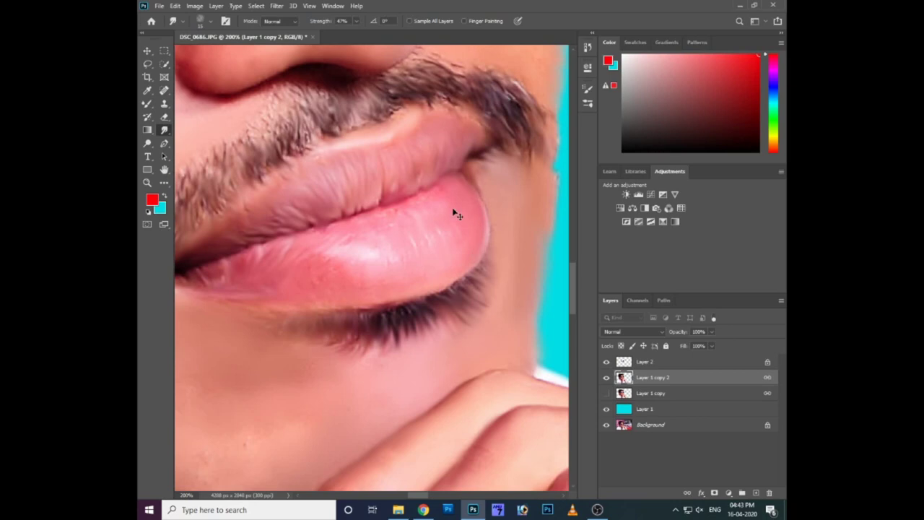
key(ctrl+minus)
key(ctrl+minus)
mouse_move(229, 428)
mouse_down()
mouse_move(349, 368)
mouse_move(389, 412)
mouse_up()
key(ctrl+minus)
key(ctrl+minus)
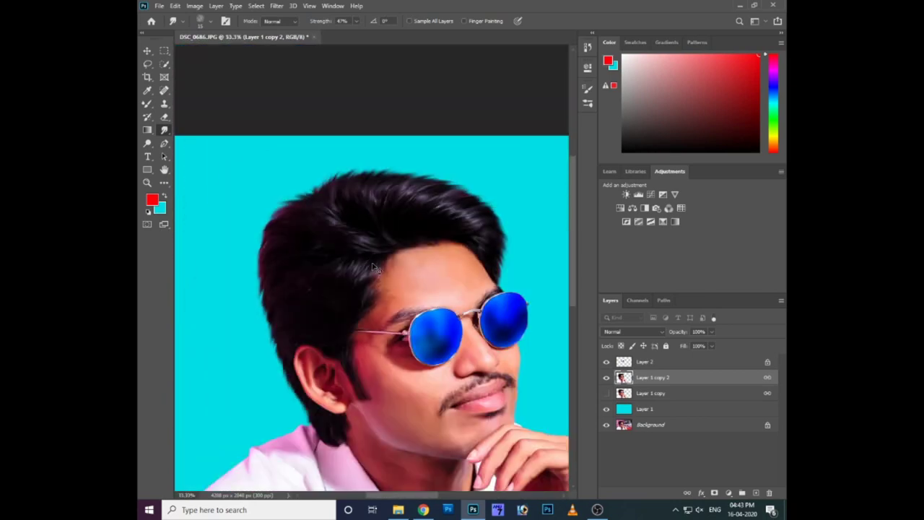
Step: Zoom in and smear the collar's pink shading with the Smoothing Smudge brush
key(ctrl+plus)
key(ctrl+plus)
key(ctrl+plus)
right_click(383, 253)
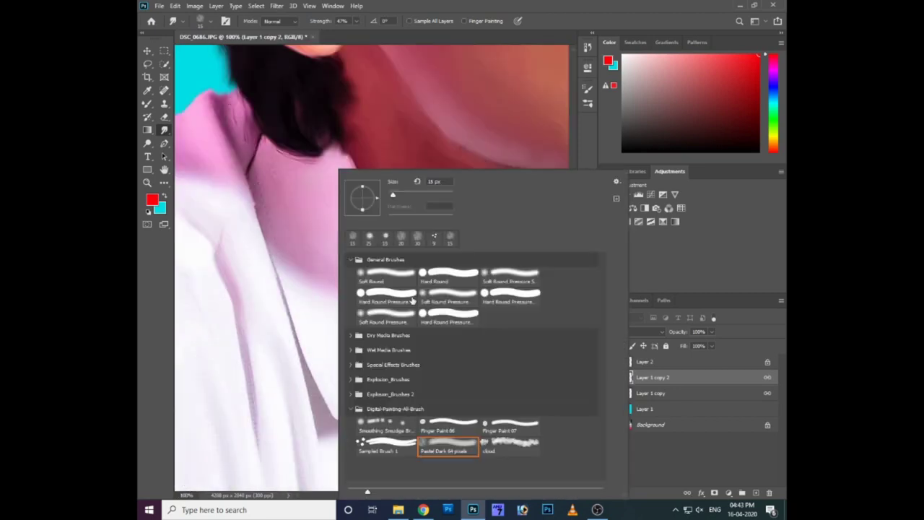
click(393, 421)
click(300, 202)
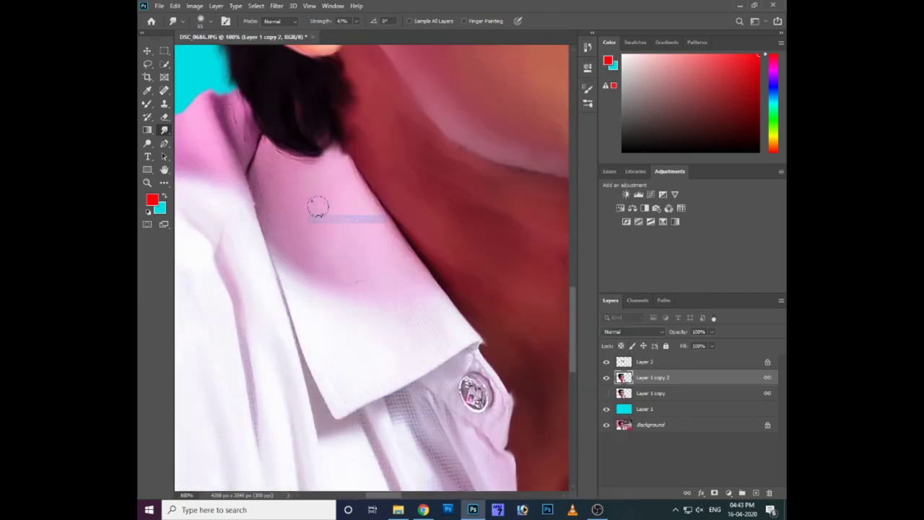
drag(286, 245, 324, 293)
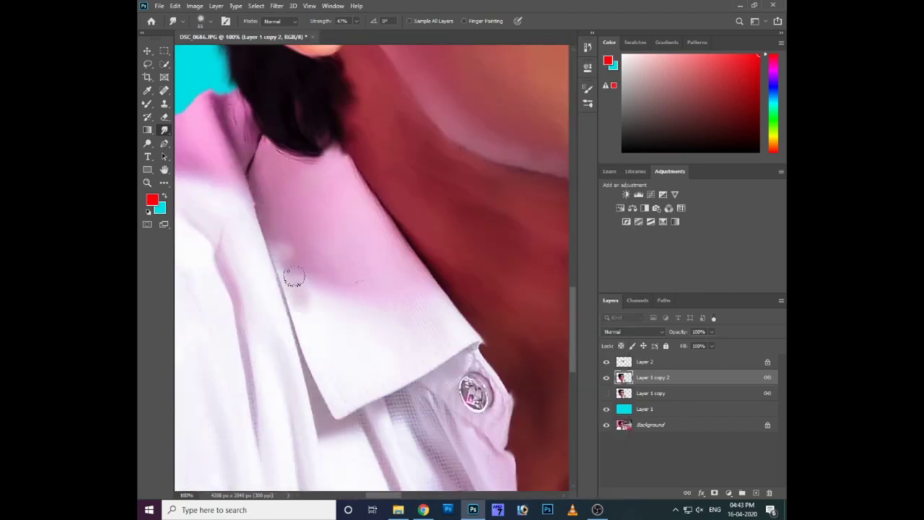
Step: Switch to the Pastel Dark 64 brush and move the view down the shirt's button placket
right_click(330, 287)
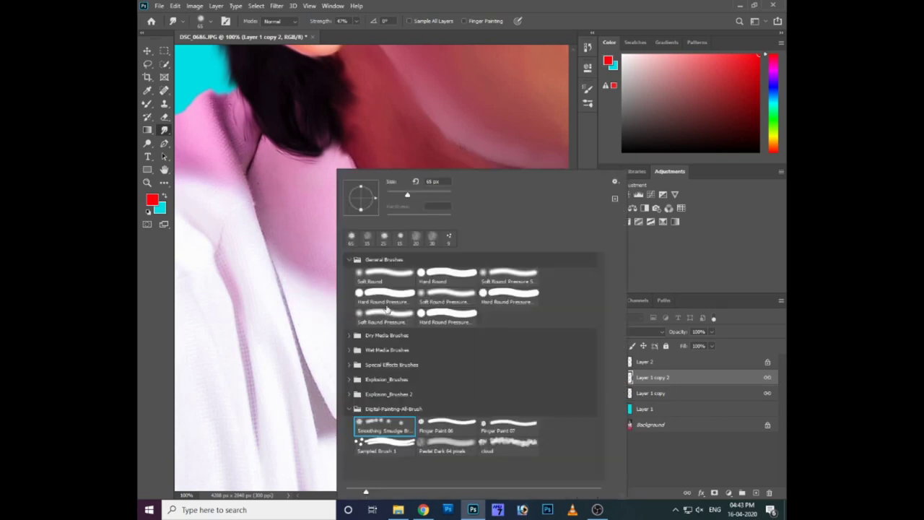
double_click(436, 441)
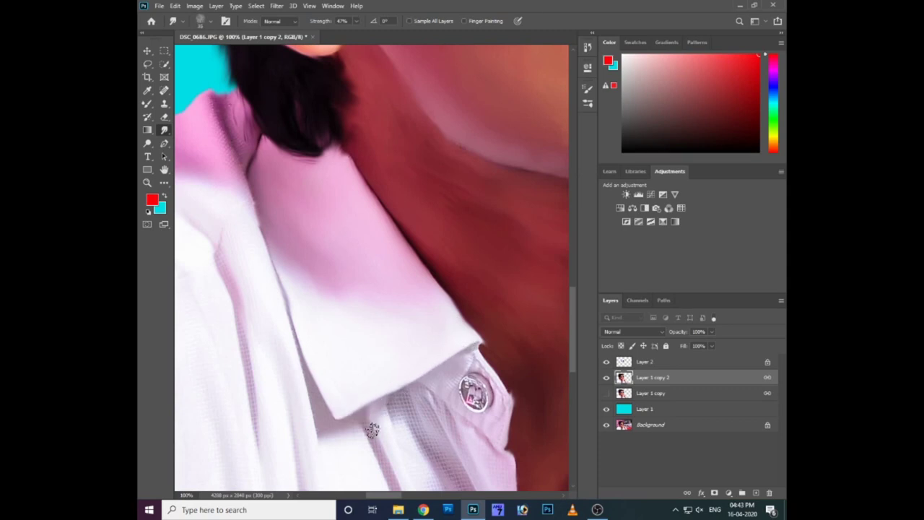
scroll(371, 386, down, 2)
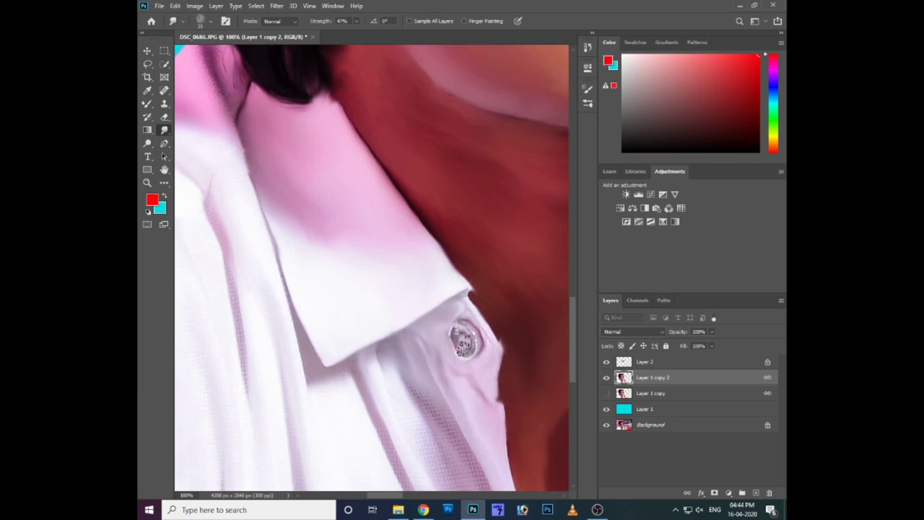
scroll(481, 412, down, 2)
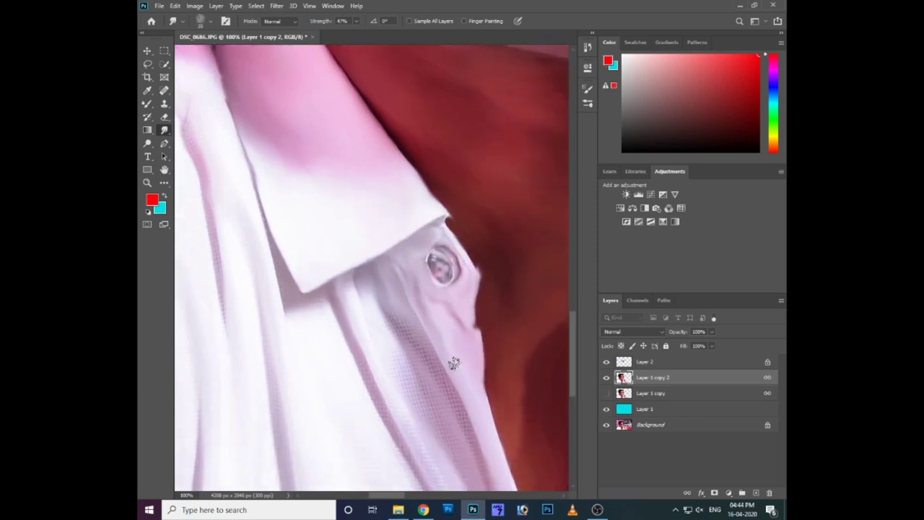
drag(424, 391, 404, 349)
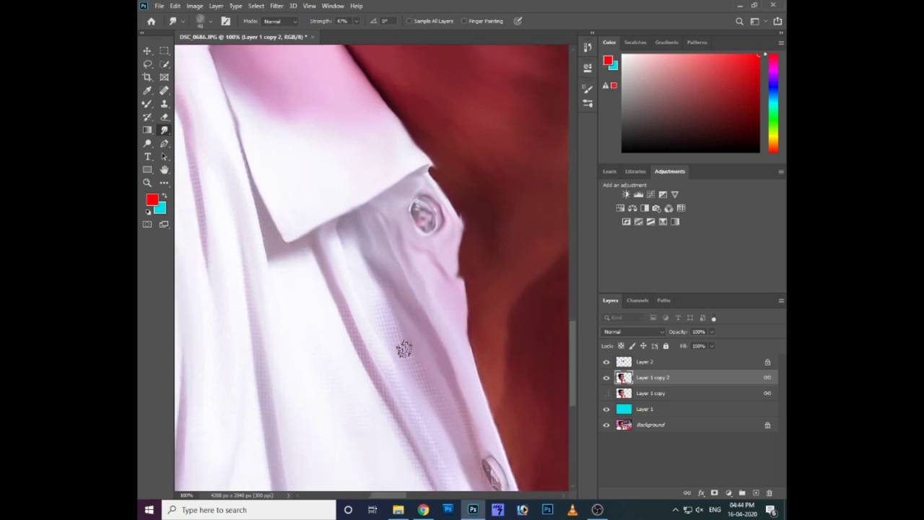
drag(480, 477, 453, 399)
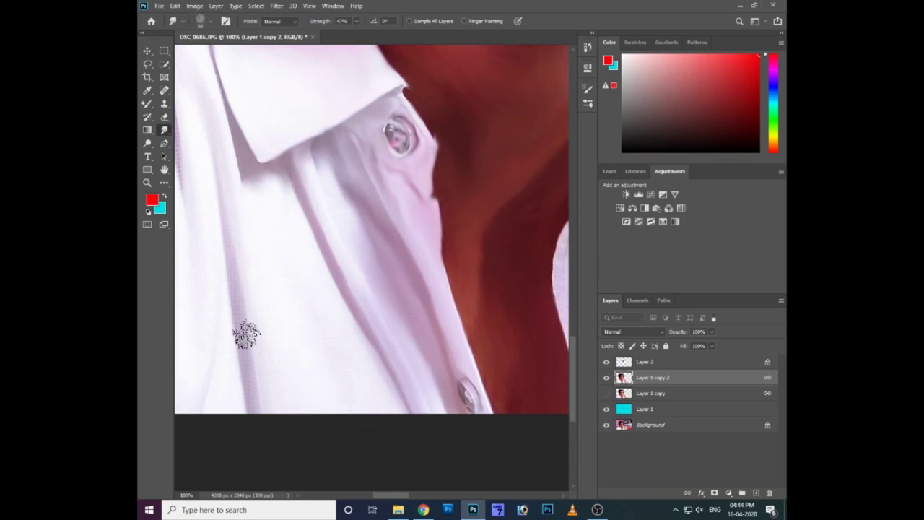
scroll(339, 424, up, 5)
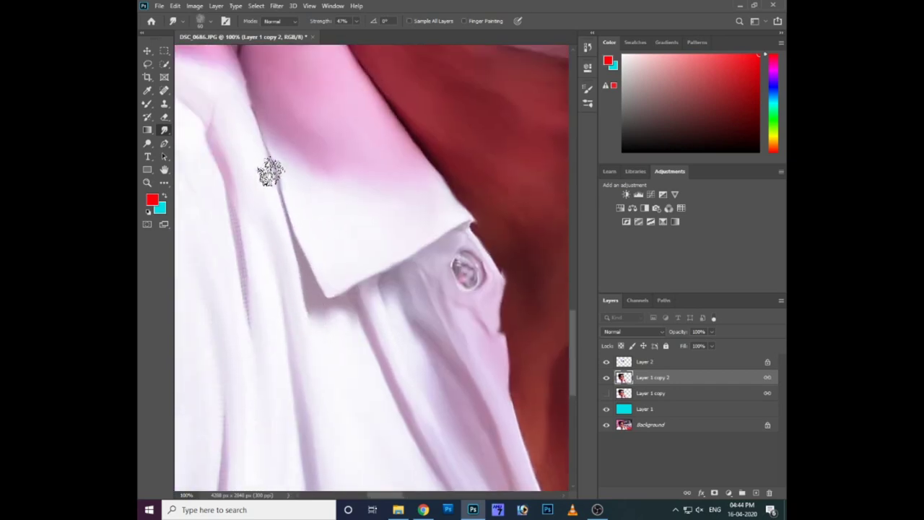
scroll(285, 336, up, 3)
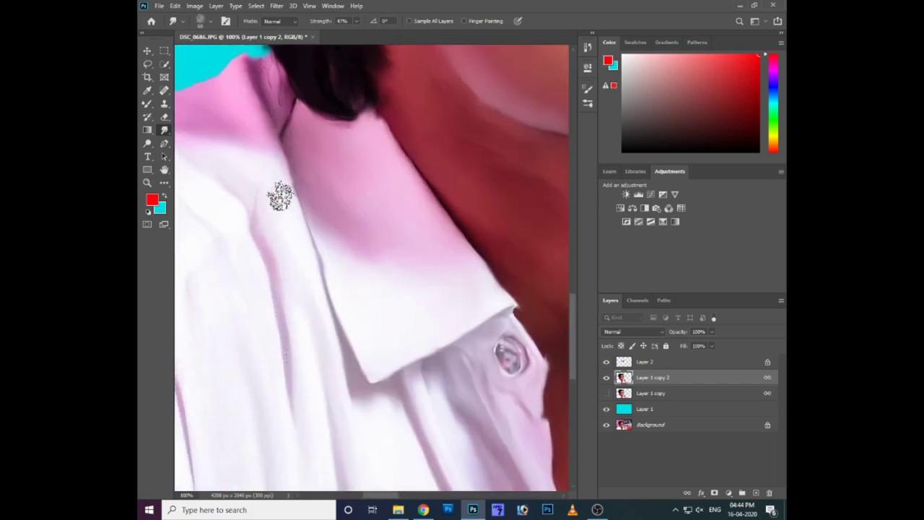
scroll(272, 132, up, 2)
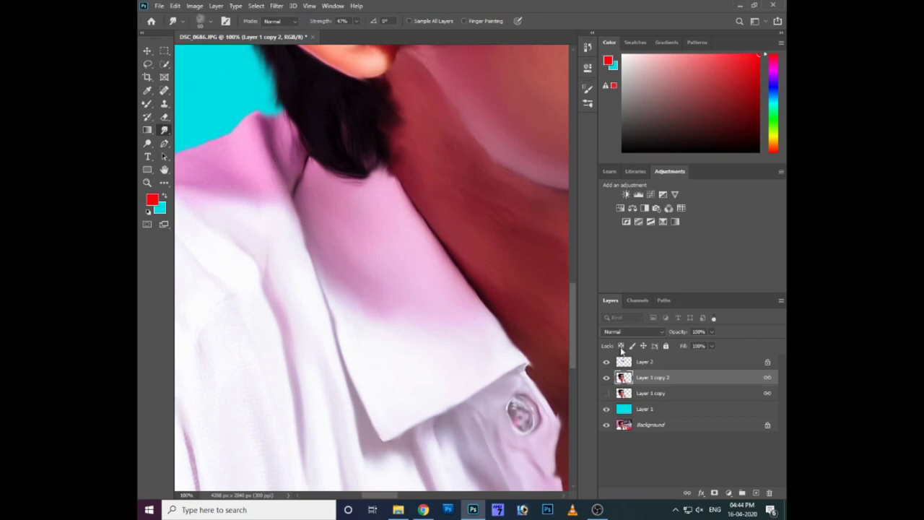
Step: Blend the pink shoulder edge of the shirt into the white fabric
drag(213, 165, 307, 187)
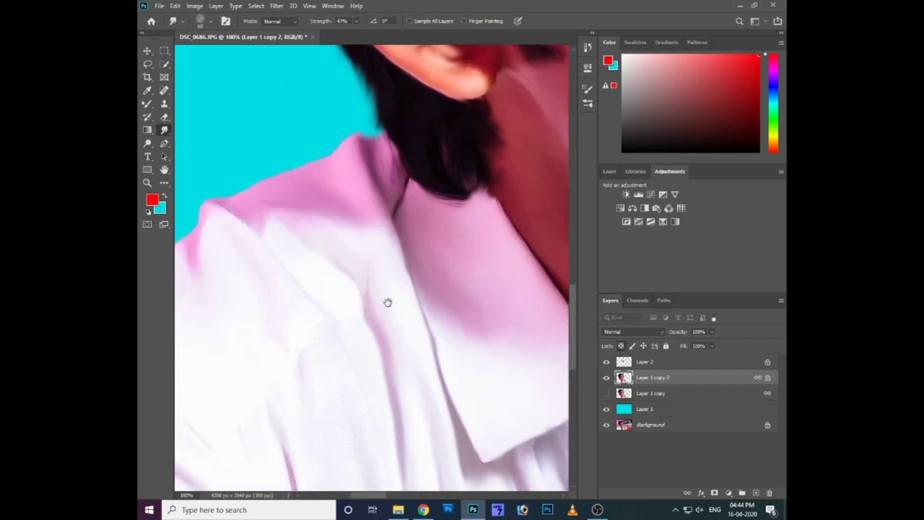
scroll(239, 186, down, 2)
mouse_move(239, 186)
mouse_down()
mouse_move(268, 175)
mouse_move(270, 196)
mouse_move(241, 192)
mouse_move(214, 229)
mouse_up()
scroll(304, 232, down, 3)
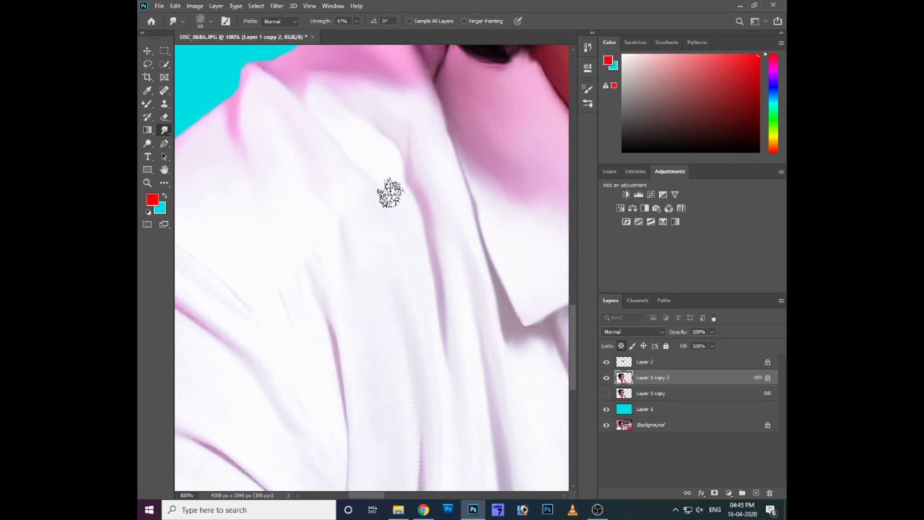
scroll(393, 253, down, 1)
scroll(397, 289, down, 2)
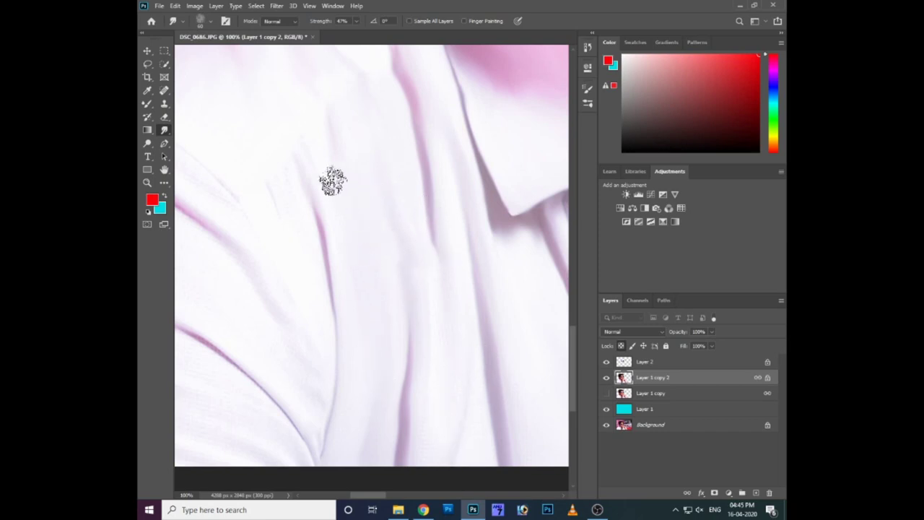
Step: Smudge the folds across the shirt chest, then reposition the view on the neck and collar
drag(332, 181, 382, 244)
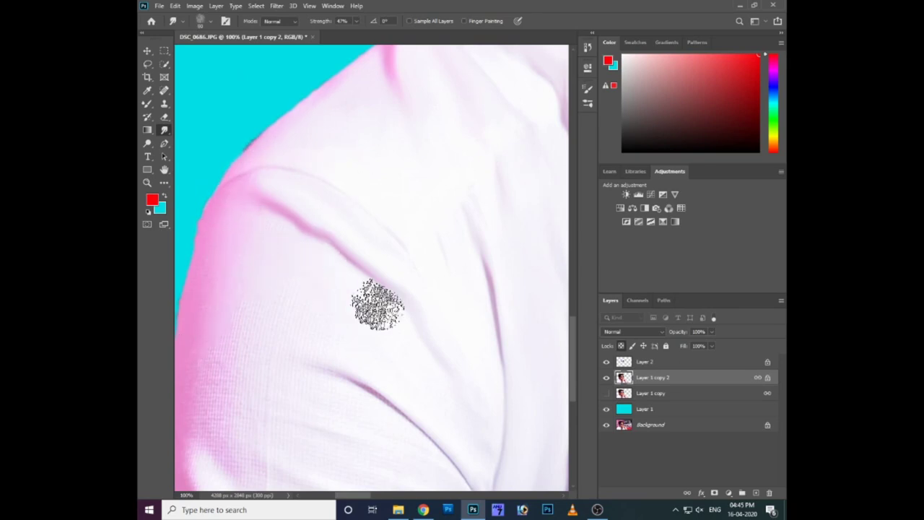
scroll(310, 311, down, 3)
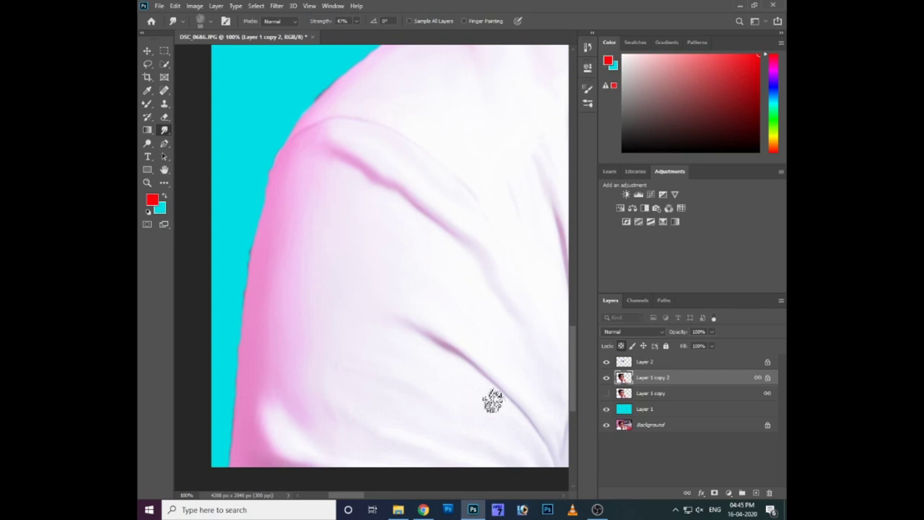
key(ctrl+minus)
mouse_move(493, 258)
mouse_down()
mouse_move(363, 266)
mouse_move(414, 261)
mouse_up()
key(ctrl+plus)
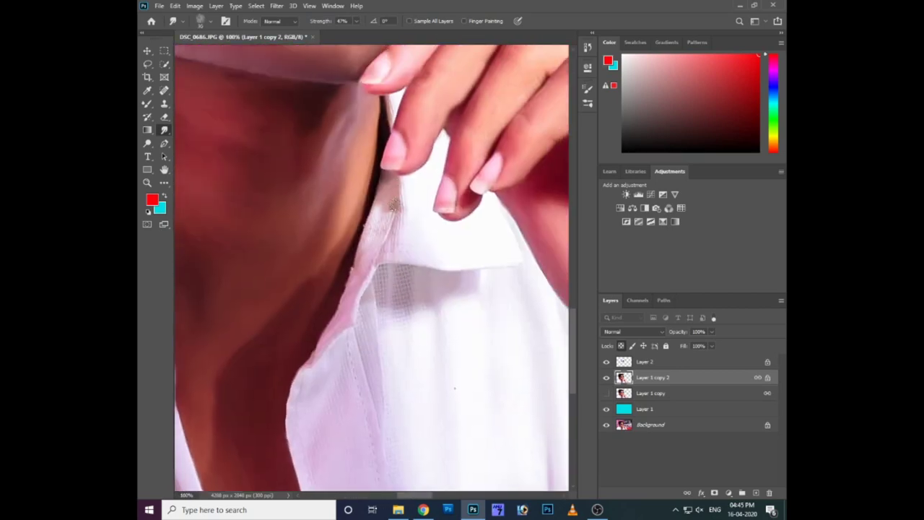
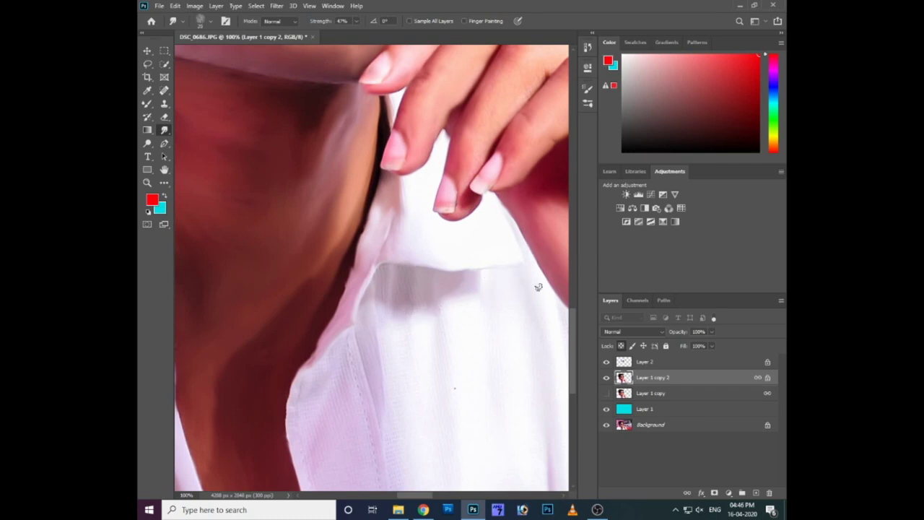
Step: Smudge the shirt below the hand and along the forearm, removing the dark mark on the shirt
drag(447, 252, 402, 192)
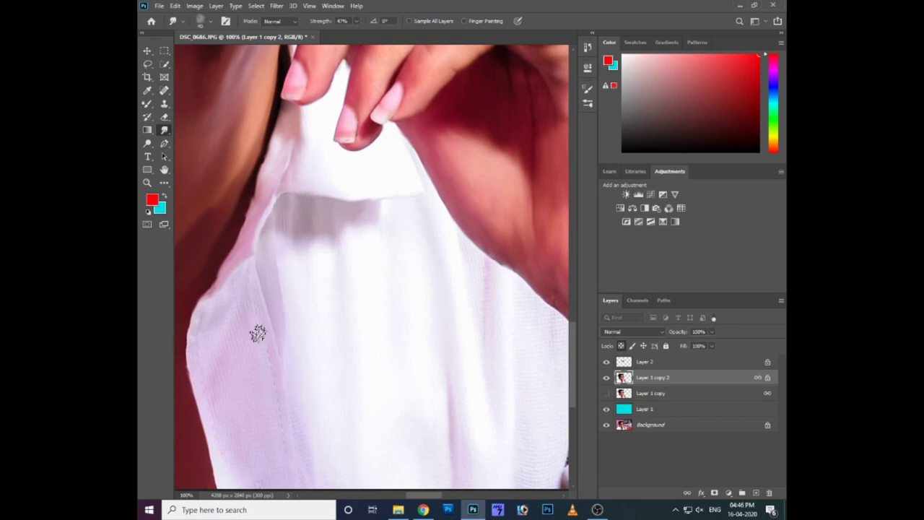
scroll(272, 368, down, 2)
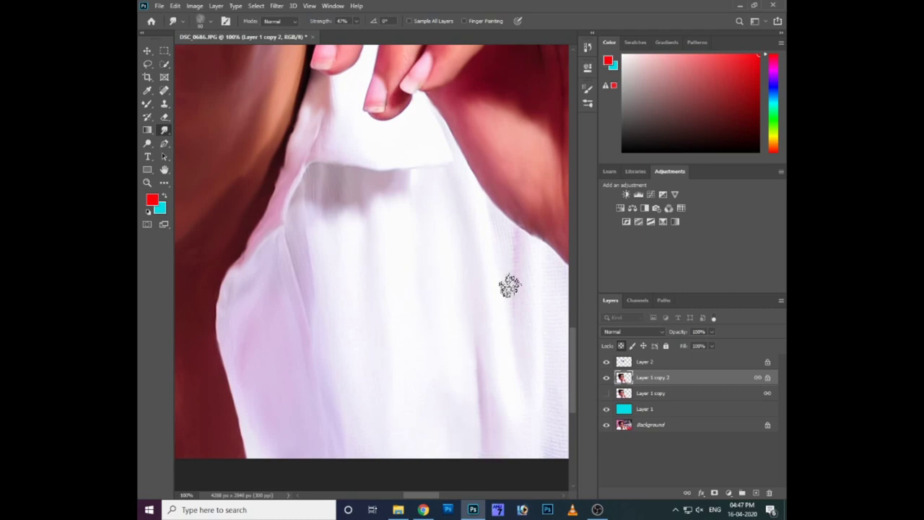
drag(497, 356, 464, 364)
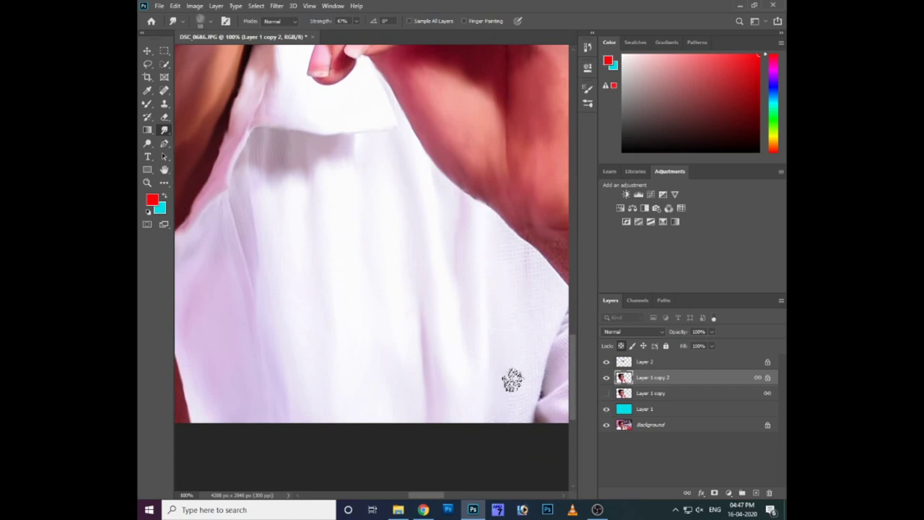
mouse_move(522, 275)
mouse_down()
mouse_move(460, 256)
mouse_move(431, 206)
mouse_up()
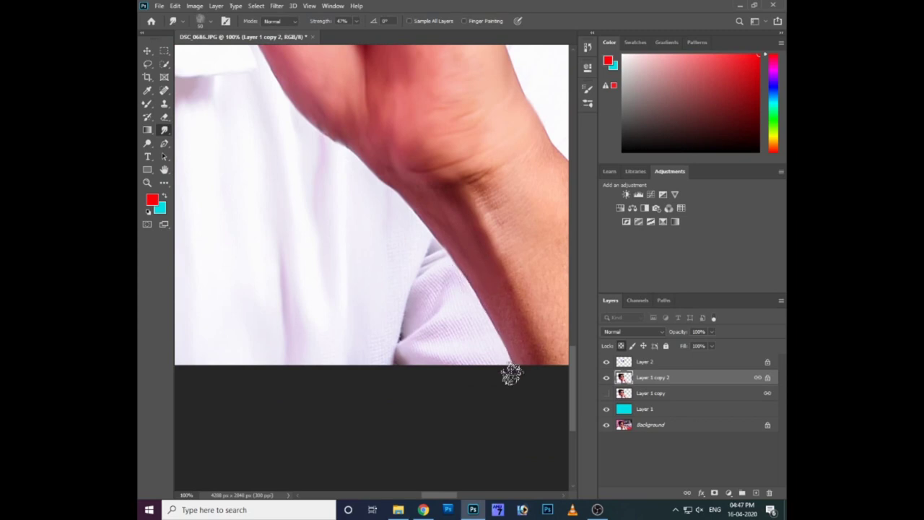
drag(481, 165, 435, 183)
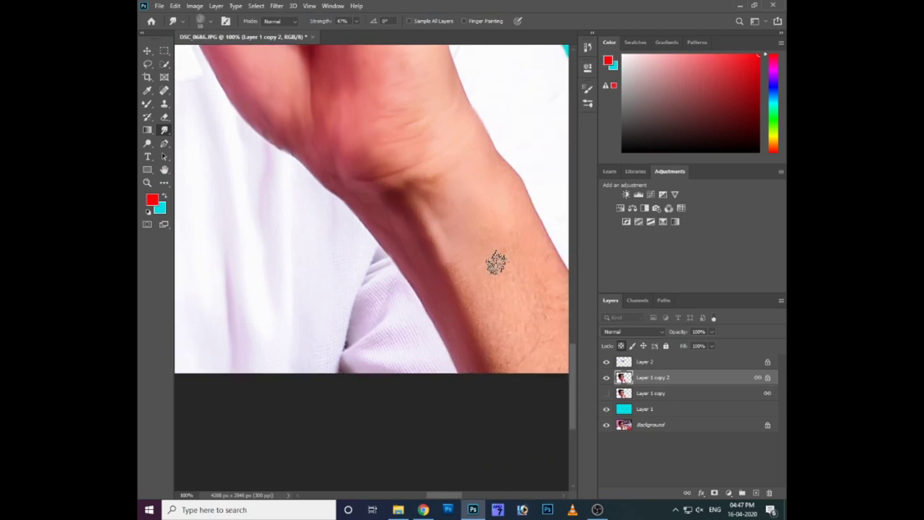
drag(488, 325, 449, 310)
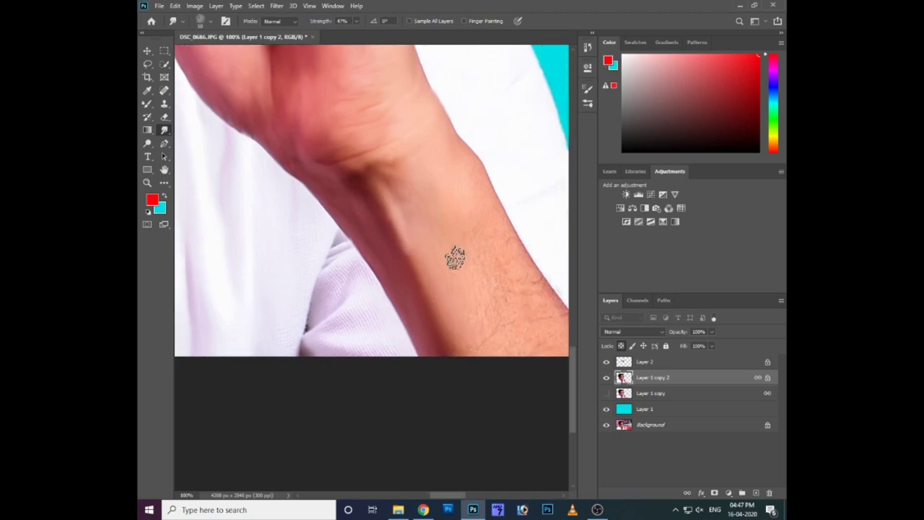
drag(478, 361, 431, 215)
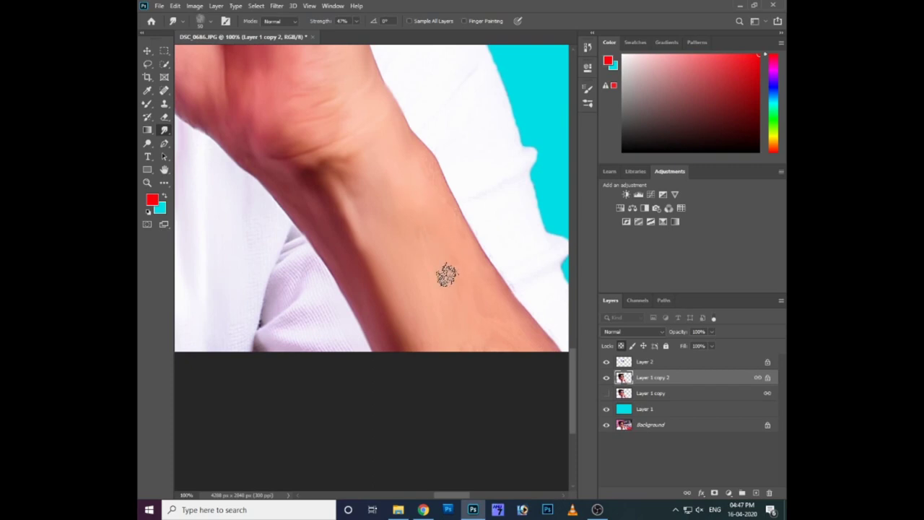
drag(261, 325, 290, 318)
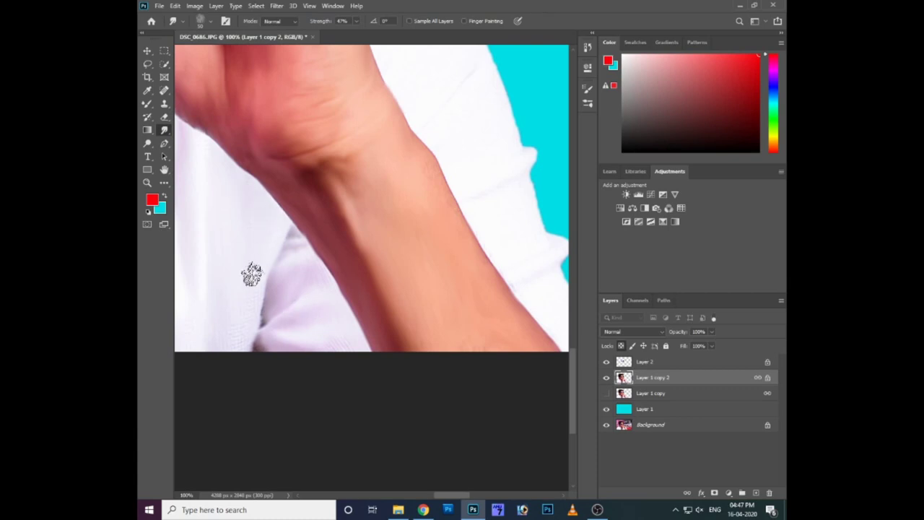
Step: Pan down to the lower forearm, then zoom out to see the whole face
scroll(454, 274, up, 5)
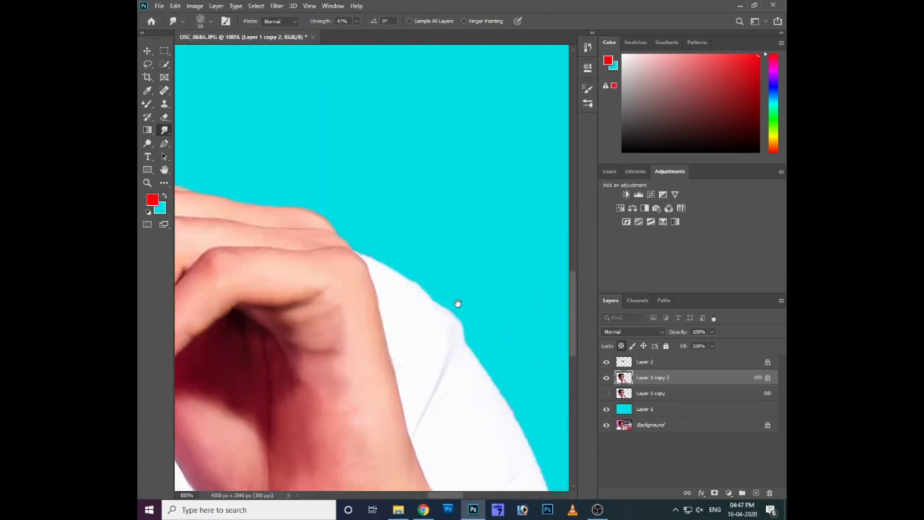
scroll(448, 296, up, 1)
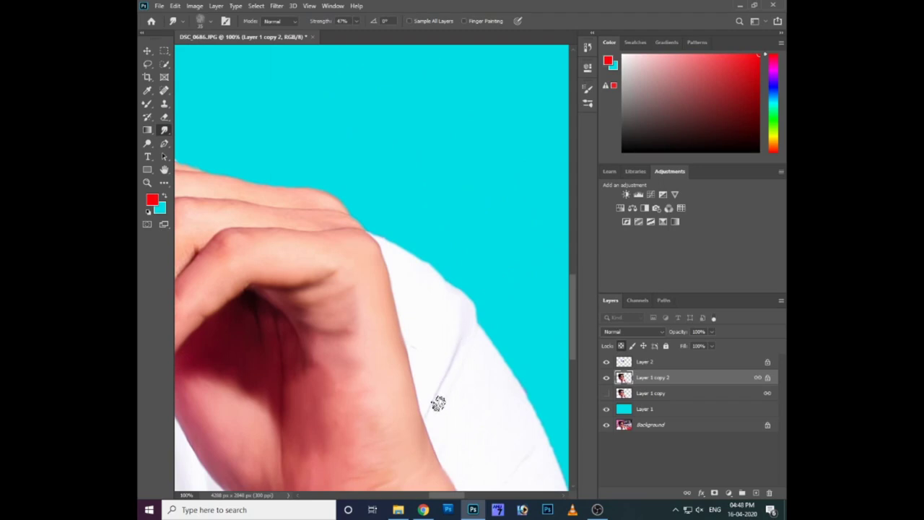
scroll(453, 391, down, 3)
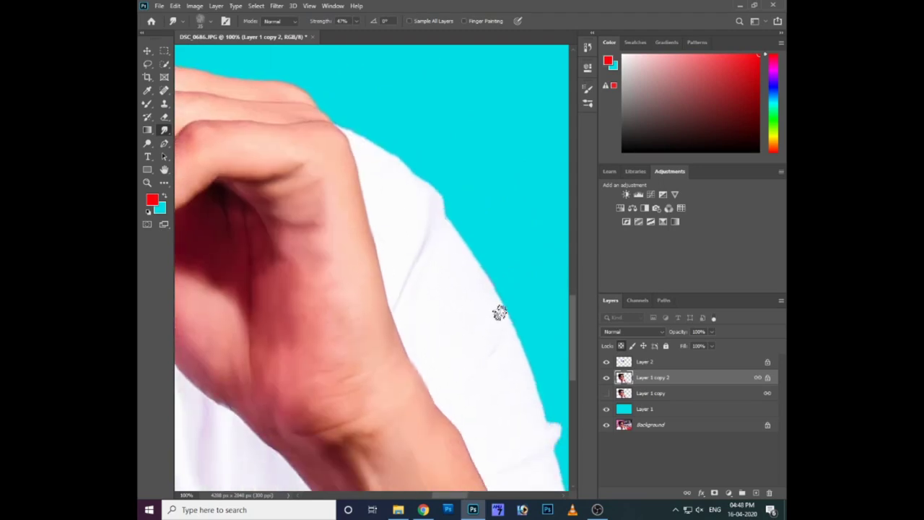
scroll(392, 271, down, 3)
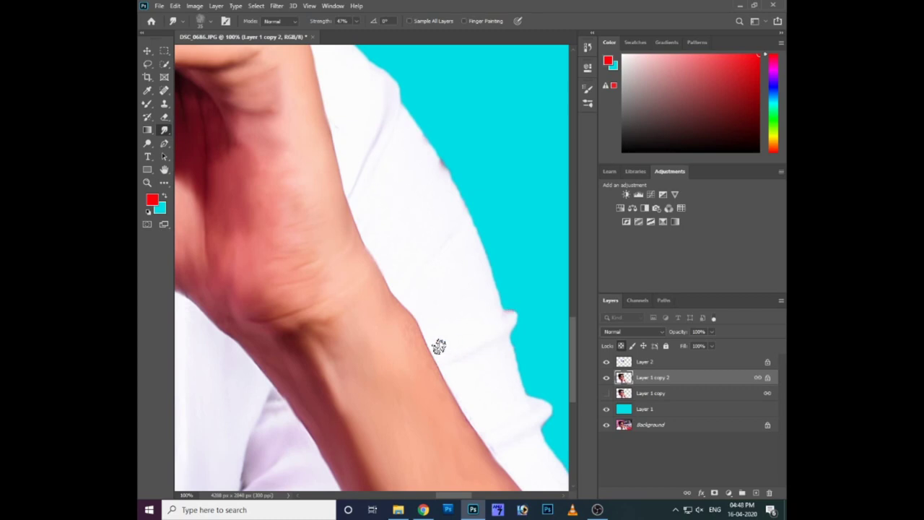
scroll(511, 332, down, 1)
drag(452, 345, 434, 251)
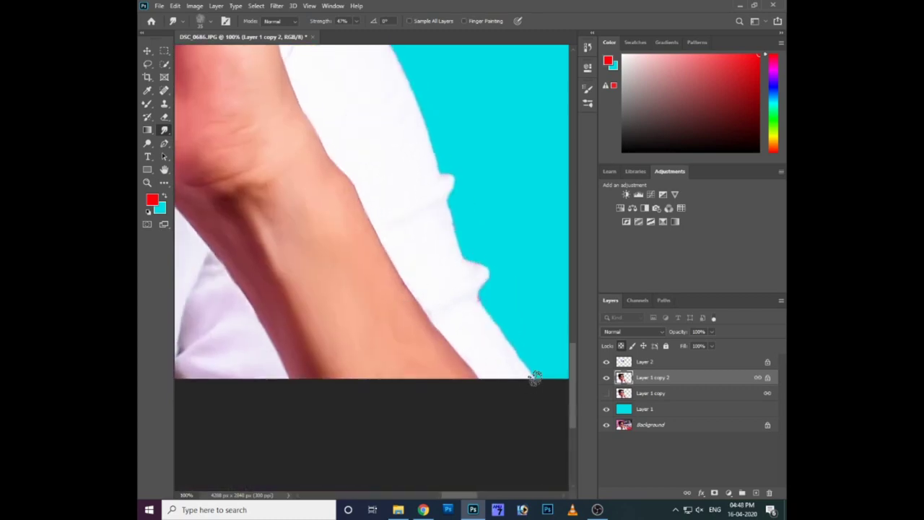
key(ctrl+minus)
key(ctrl+minus)
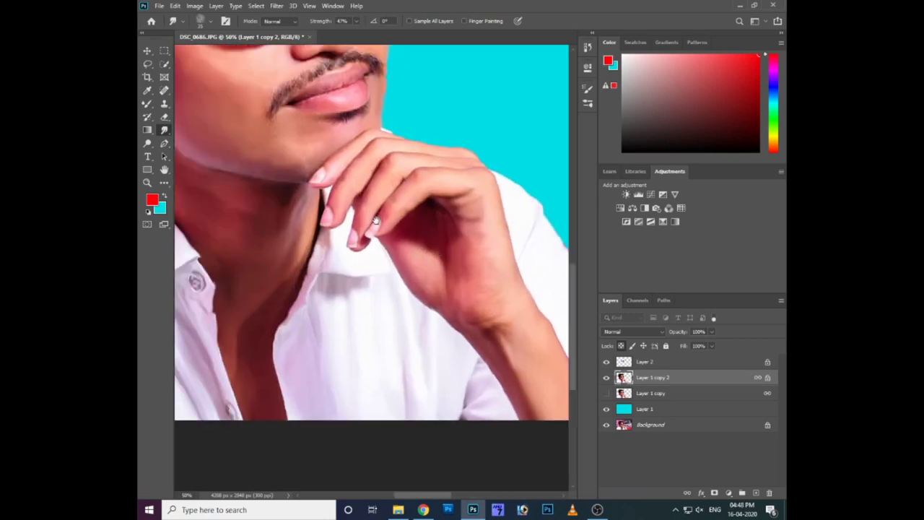
scroll(323, 203, up, 3)
scroll(323, 204, up, 4)
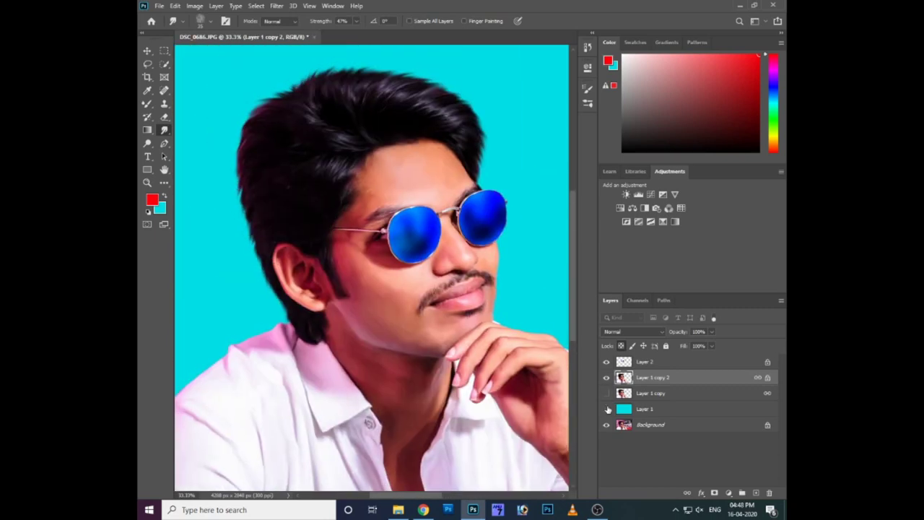
Step: Toggle the cyan background layer off and on to compare, then zoom out to the whole portrait
click(606, 409)
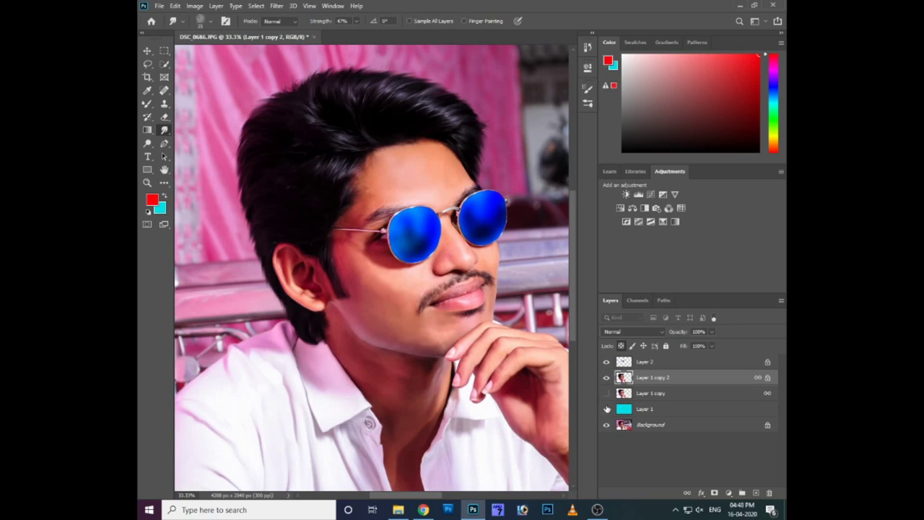
click(606, 408)
key(ctrl+minus)
click(386, 289)
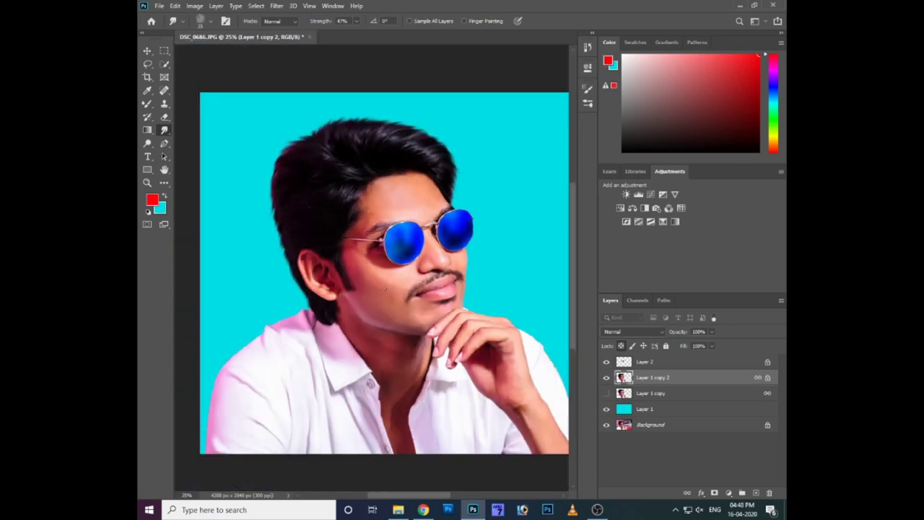
right_click(165, 130)
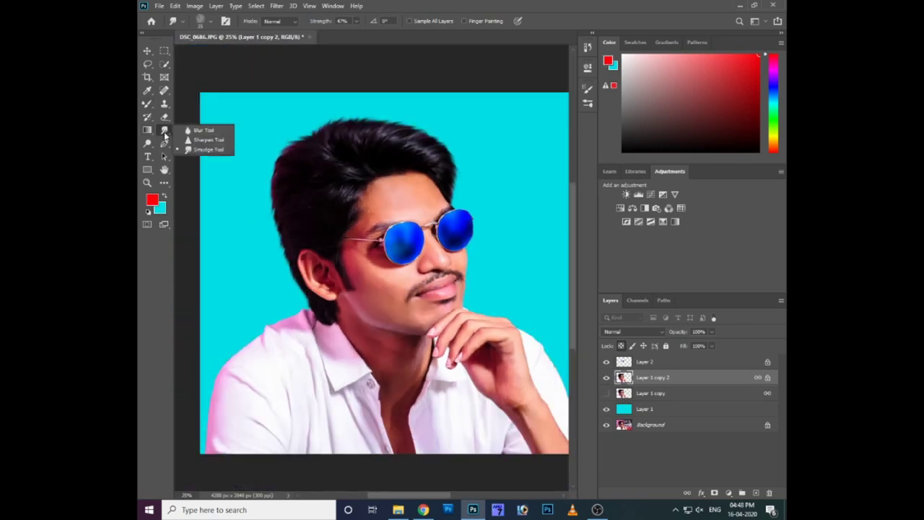
Step: Burn the shirt midtones over the left shoulder, below the hand and along the right shoulder
click(148, 143)
right_click(149, 146)
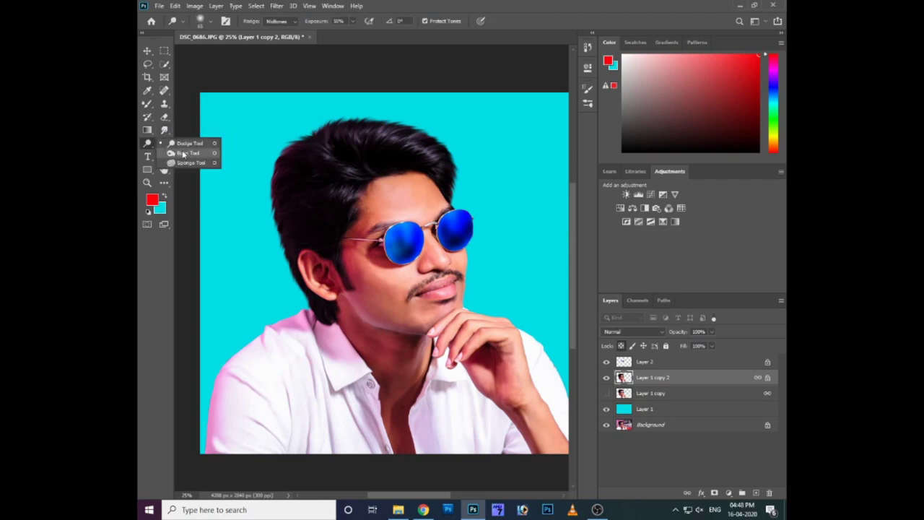
click(183, 154)
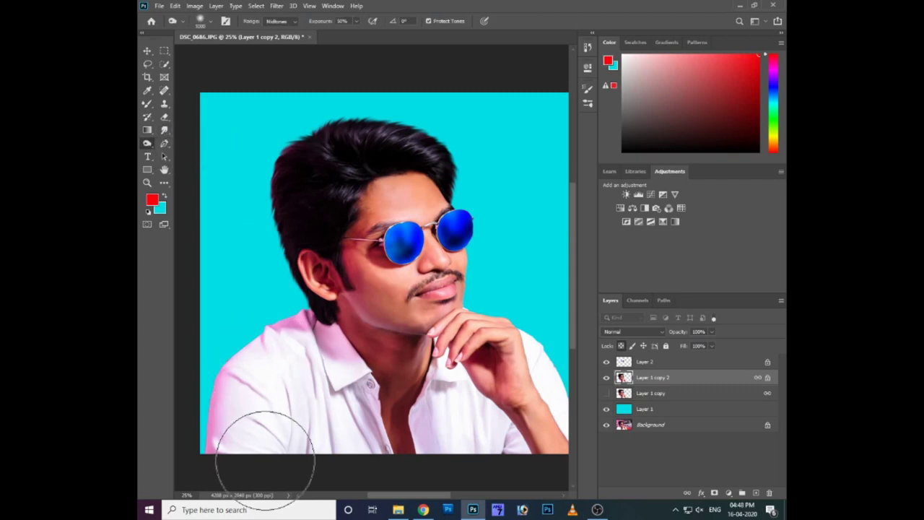
key(bracketright)
mouse_move(308, 402)
mouse_down()
mouse_move(272, 392)
mouse_move(316, 398)
mouse_move(282, 340)
mouse_move(272, 440)
mouse_move(268, 313)
mouse_move(320, 387)
mouse_move(291, 425)
mouse_move(262, 401)
mouse_up()
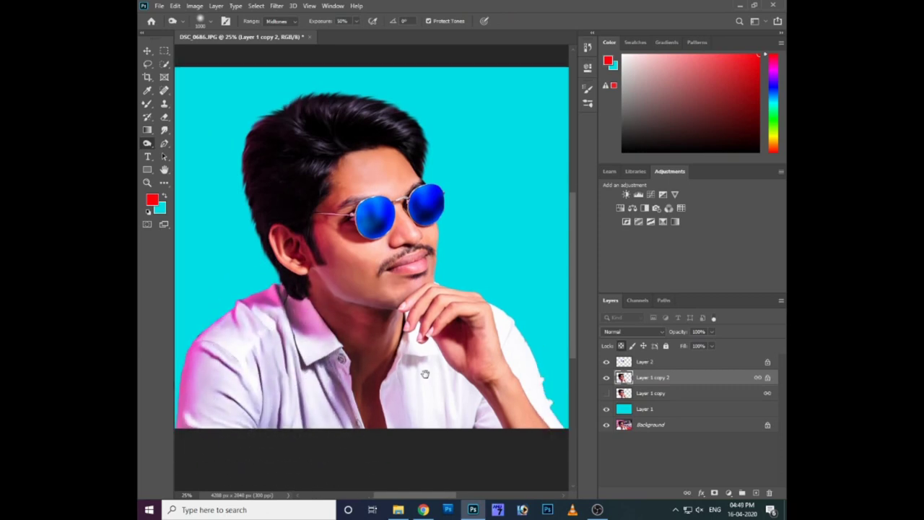
key(bracketleft)
key(bracketleft)
key(bracketleft)
key(bracketleft)
key(bracketleft)
mouse_move(436, 419)
mouse_down()
mouse_move(454, 388)
mouse_move(426, 407)
mouse_move(423, 393)
mouse_move(503, 312)
mouse_up()
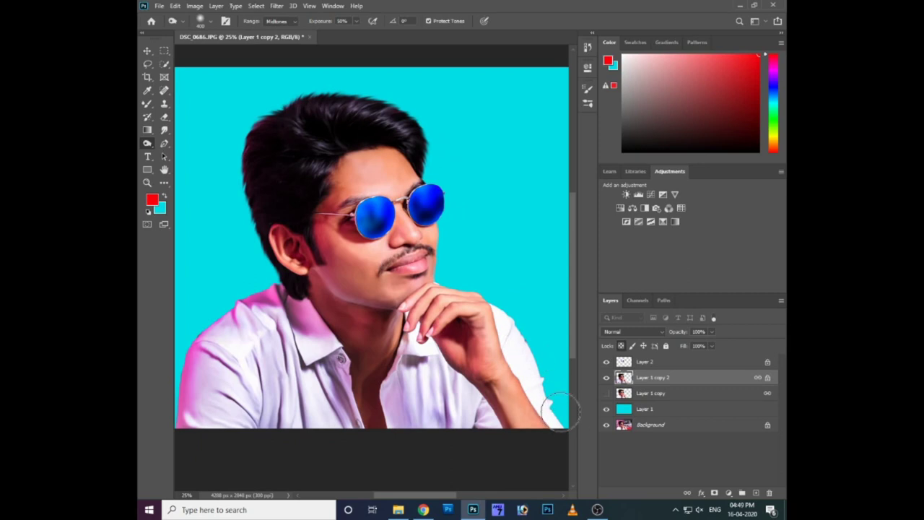
drag(507, 312, 531, 359)
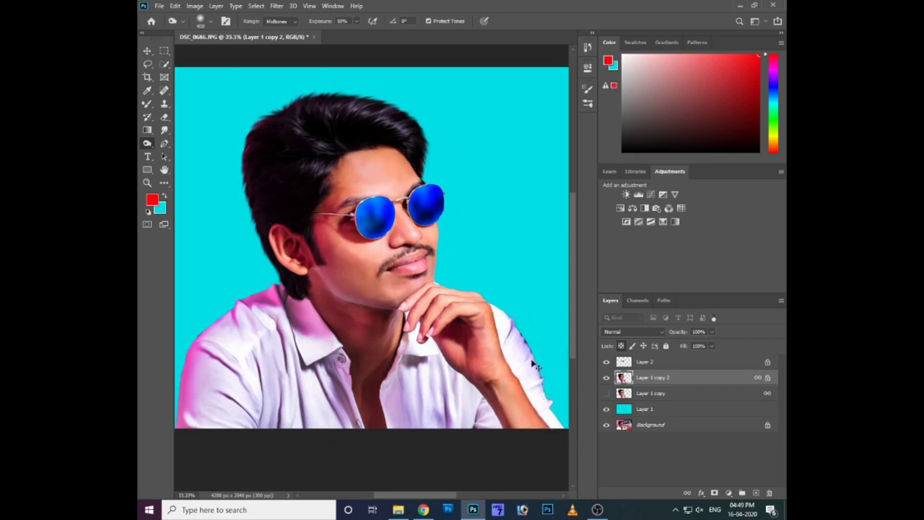
Step: Darken the shadows under the jaw and below the ear, then zoom out to the full image
scroll(535, 367, up, 2)
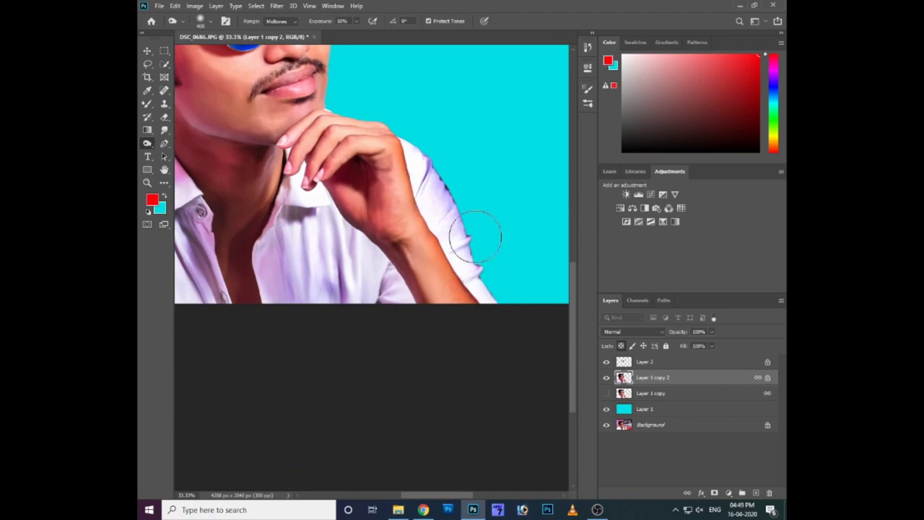
scroll(455, 217, up, 1)
drag(305, 203, 378, 301)
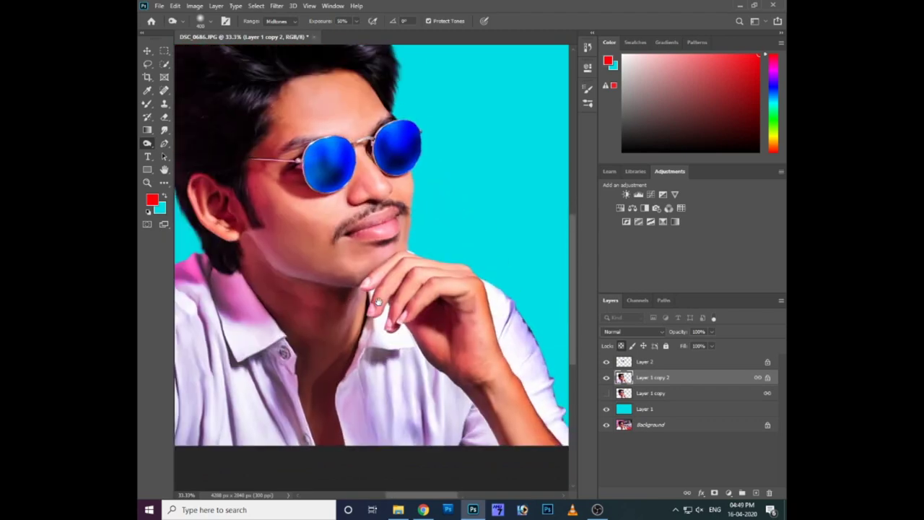
scroll(378, 301, up, 2)
drag(373, 337, 423, 396)
mouse_move(327, 326)
mouse_down()
mouse_move(372, 385)
mouse_move(321, 336)
mouse_up()
scroll(383, 325, up, 2)
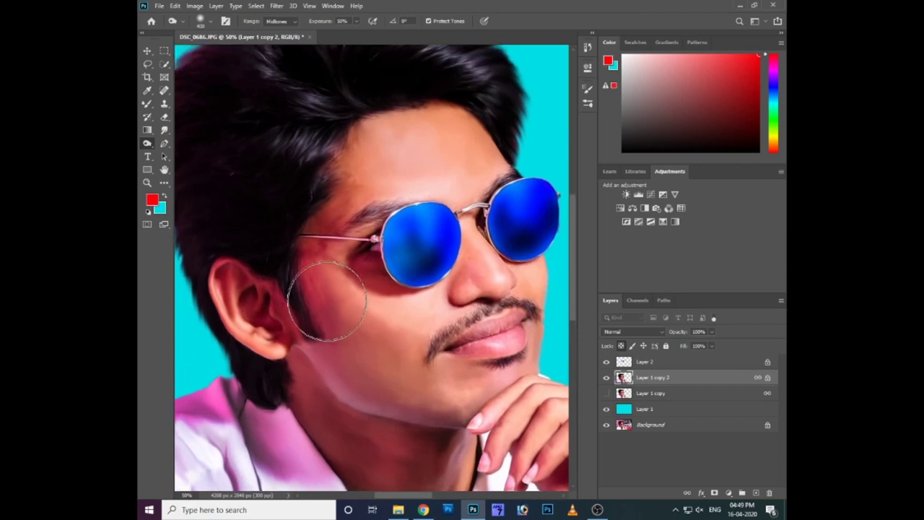
mouse_move(348, 358)
mouse_down()
mouse_move(392, 392)
mouse_move(444, 413)
mouse_up()
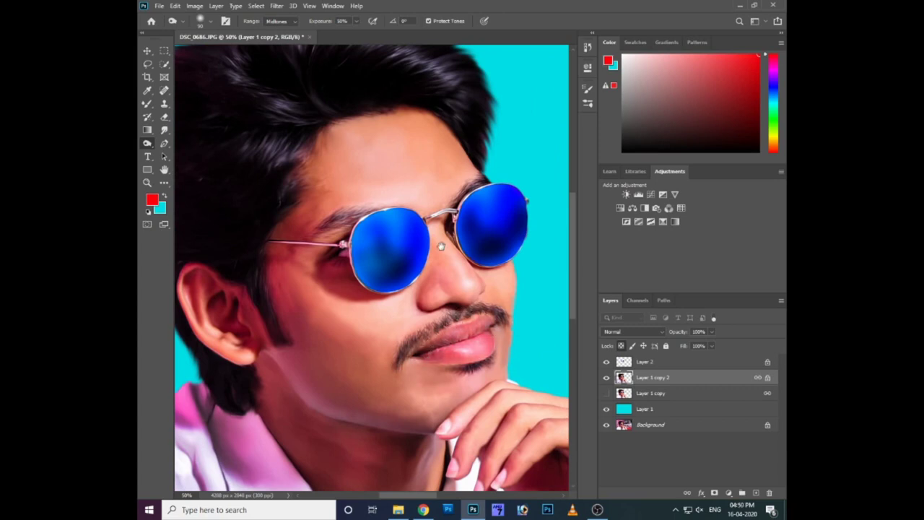
scroll(441, 246, up, 2)
key(ctrl+minus)
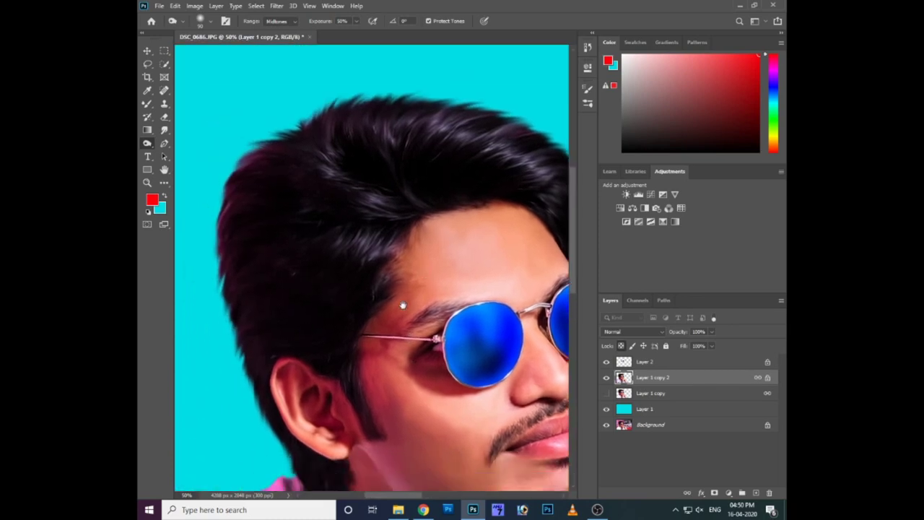
key(ctrl+minus)
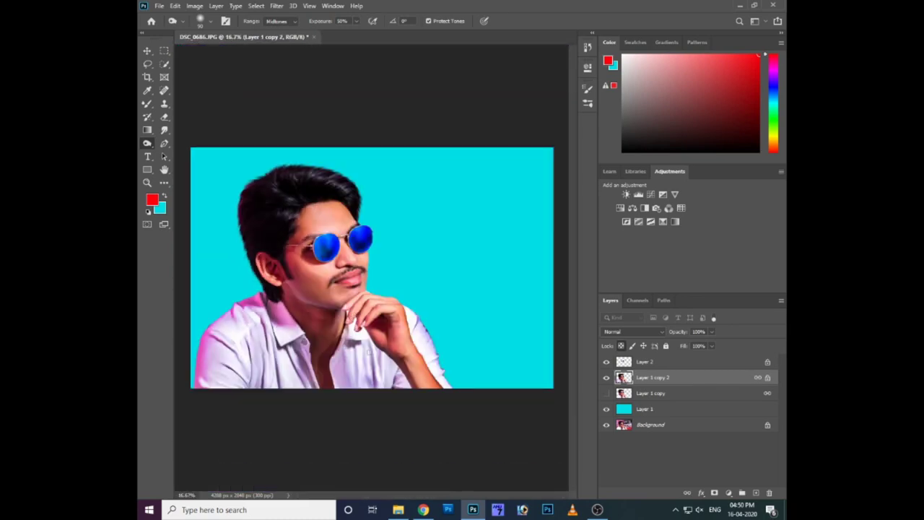
Step: Move Layer 2 and Layer 1 copy 2 together to the right, then make Layer 1 copy 2 active
key(v)
ctrl+click(662, 367)
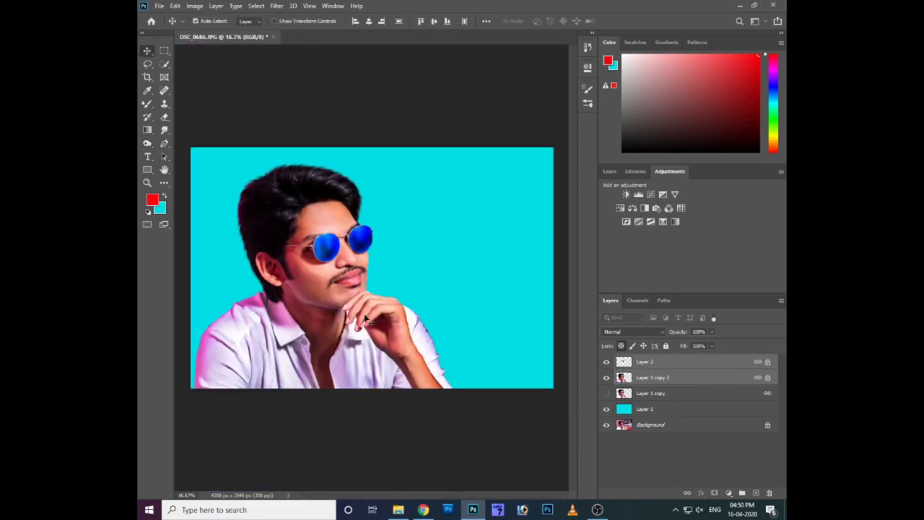
drag(343, 318, 382, 289)
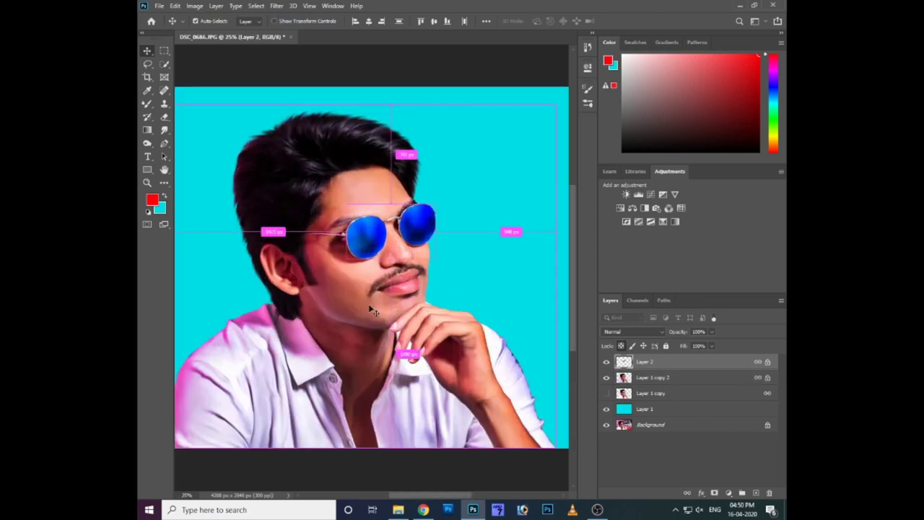
key(ctrl+plus)
right_click(361, 268)
click(363, 267)
key(ctrl+minus)
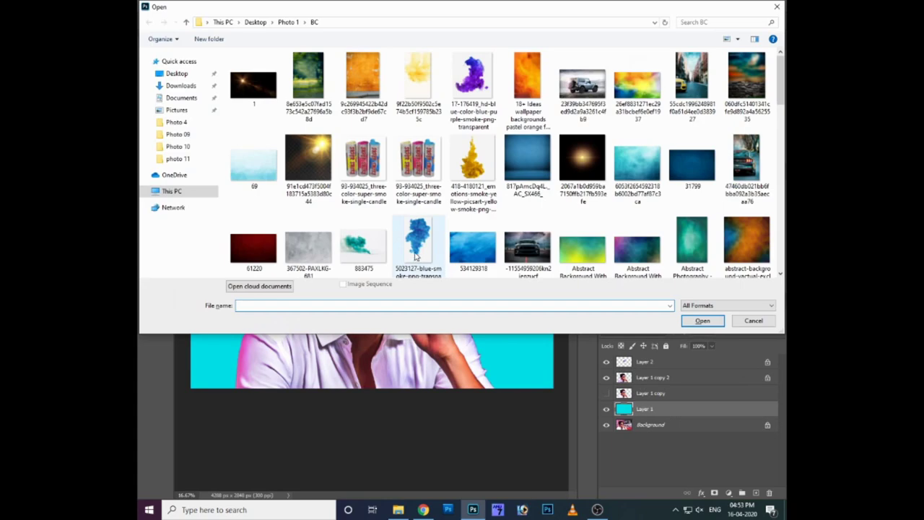
Step: Open colour-smoke-background_71163-196.jpg from the BC folder
scroll(426, 239, down, 2)
scroll(433, 238, down, 2)
scroll(527, 231, down, 2)
mouse_move(691, 136)
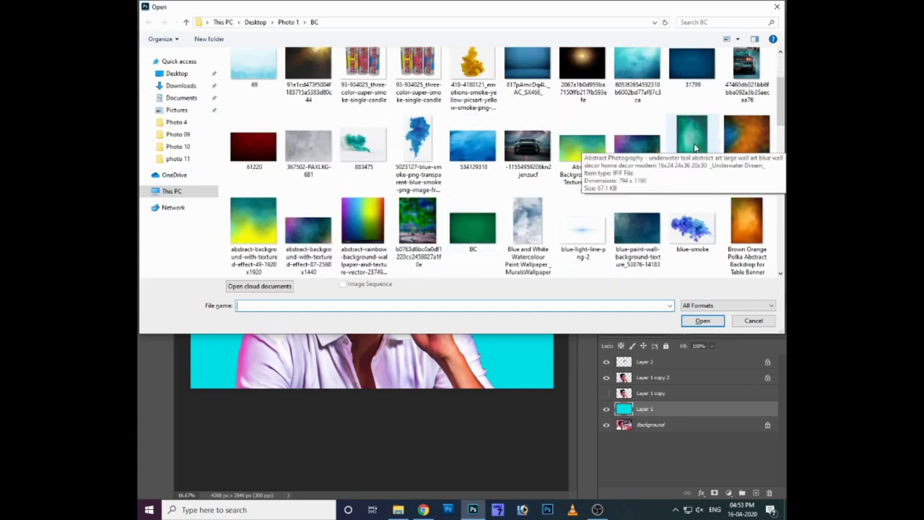
scroll(695, 151, down, 1)
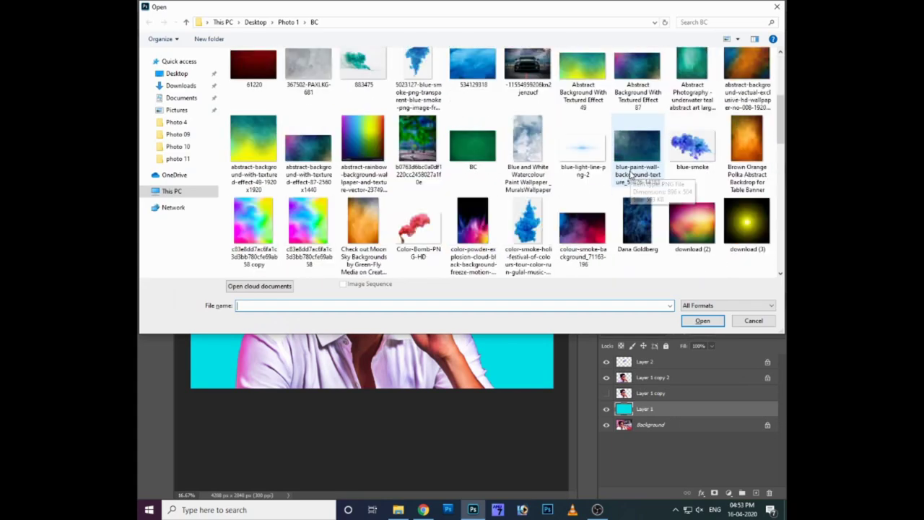
click(696, 220)
click(582, 225)
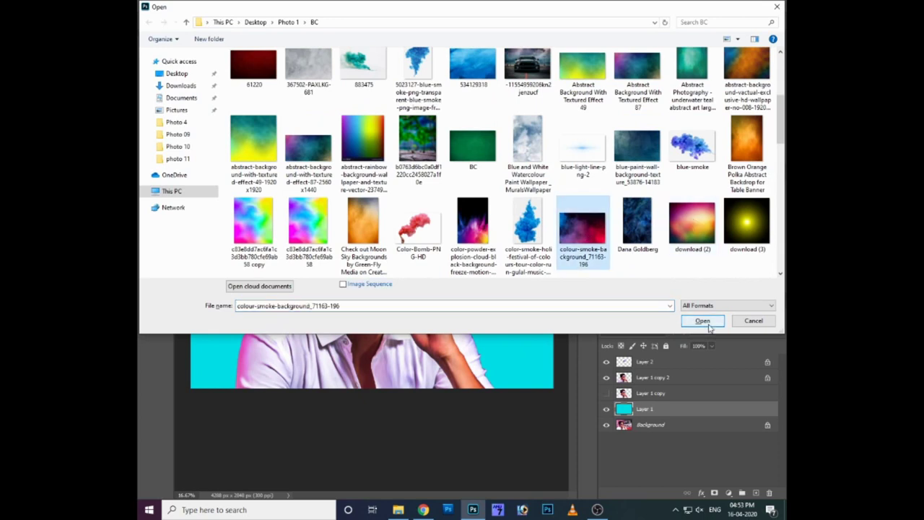
click(702, 320)
Step: Close the smoke document without saving and scale the pasted smoke up over the portrait canvas
key(ctrl+BackSpace)
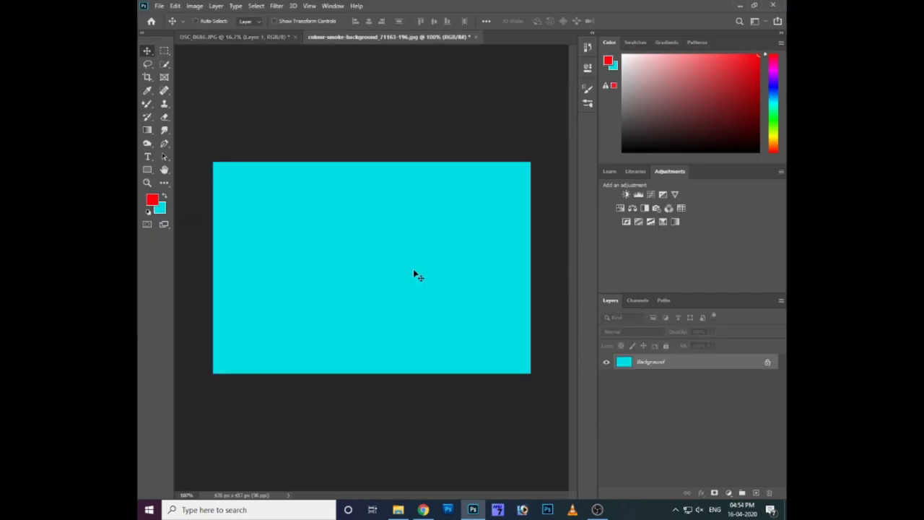
key(ctrl+w)
click(454, 187)
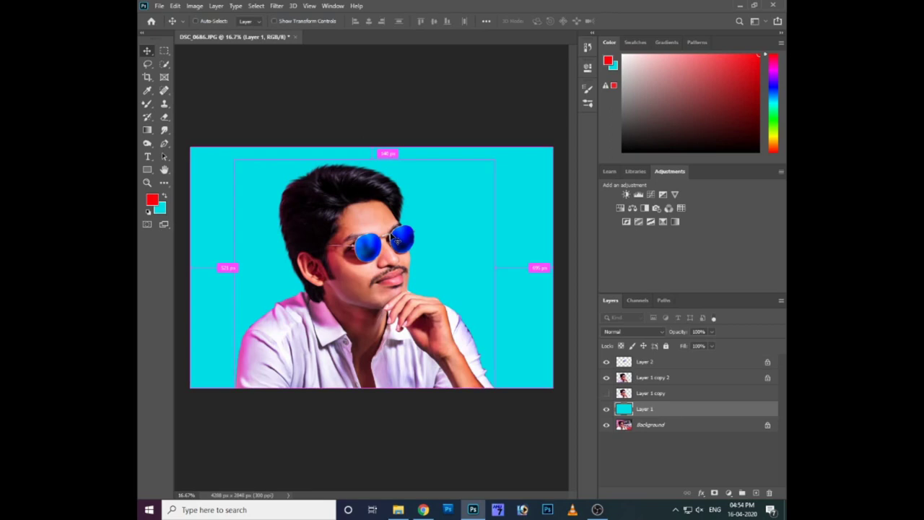
key(ctrl+t)
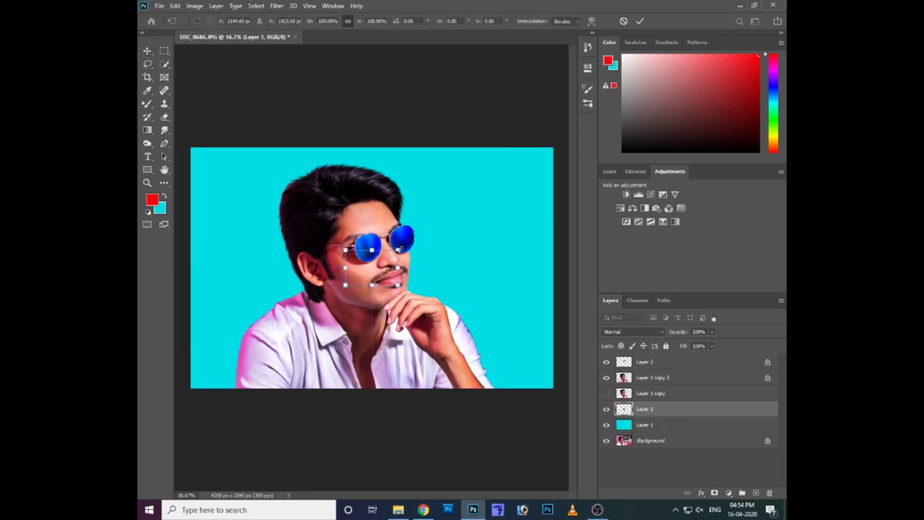
drag(398, 249, 592, 159)
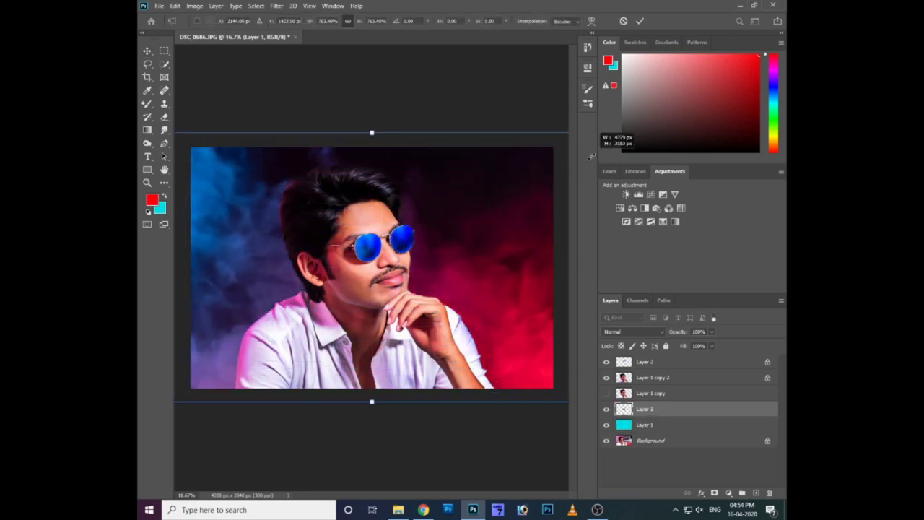
key(Return)
Step: Flip the smoke horizontally so red sits left, and fit its edges to the canvas
key(ctrl+t)
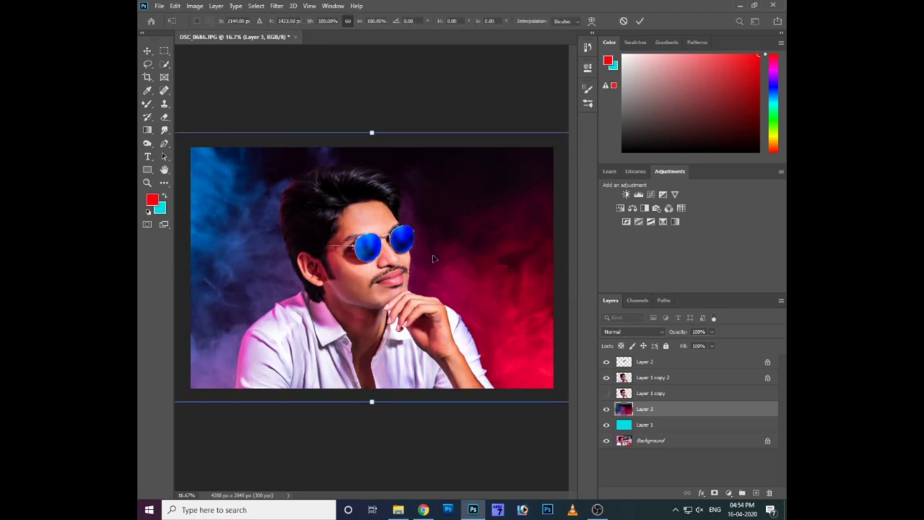
right_click(434, 257)
click(463, 426)
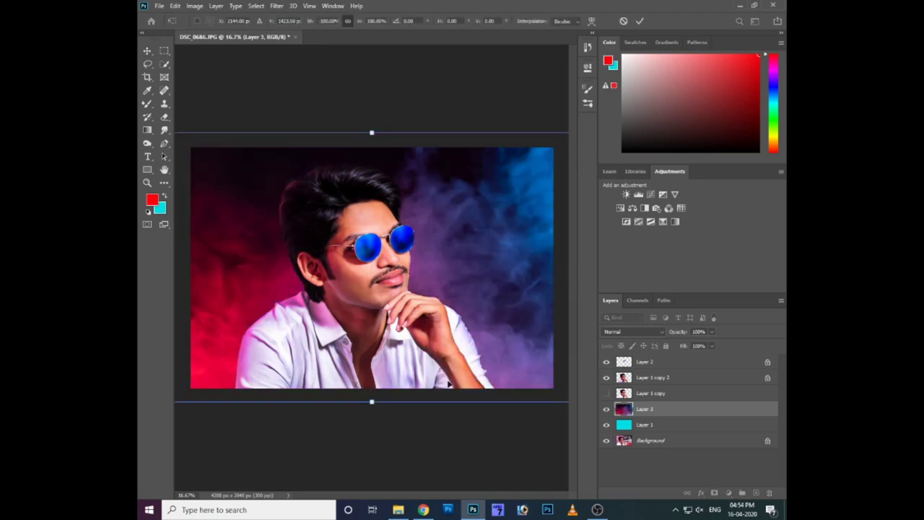
key(ctrl+minus)
drag(523, 166, 535, 163)
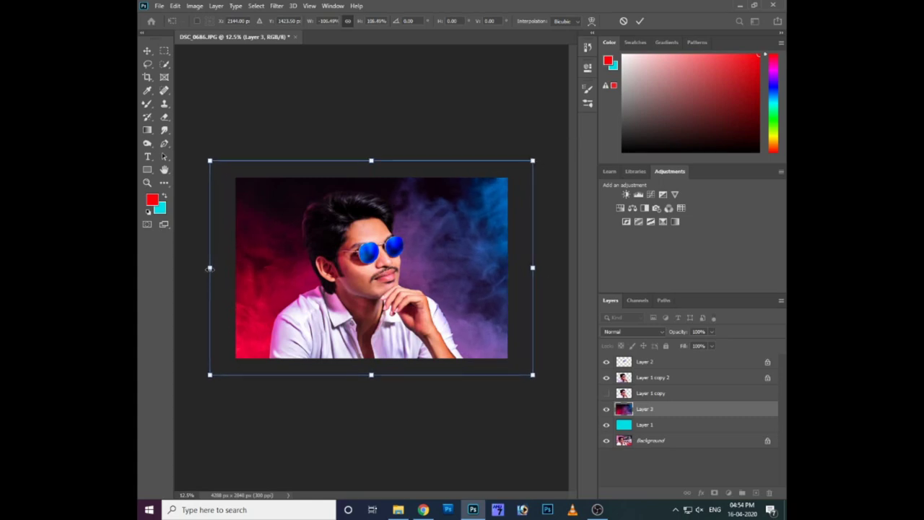
drag(209, 268, 234, 269)
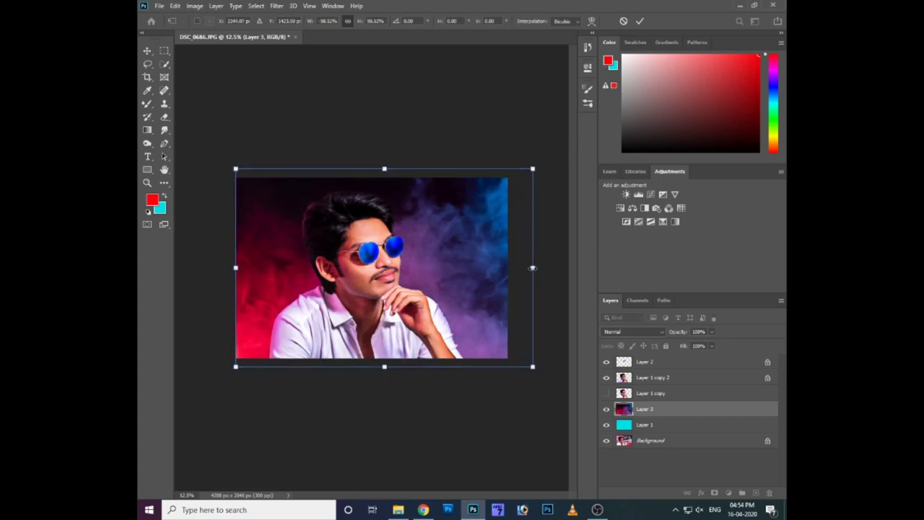
drag(532, 268, 514, 268)
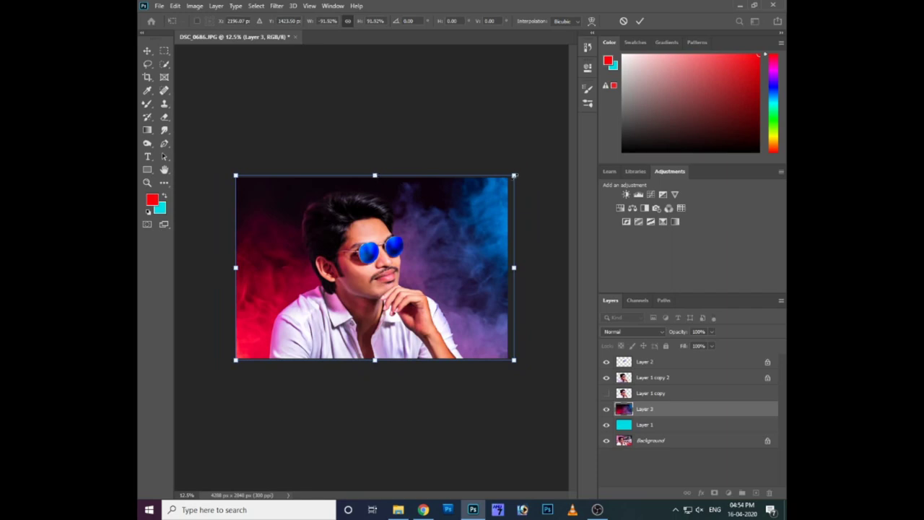
drag(514, 175, 520, 171)
key(Return)
Step: Zoom in and make Layer 1 copy 2 the active layer again
key(ctrl+0)
right_click(344, 215)
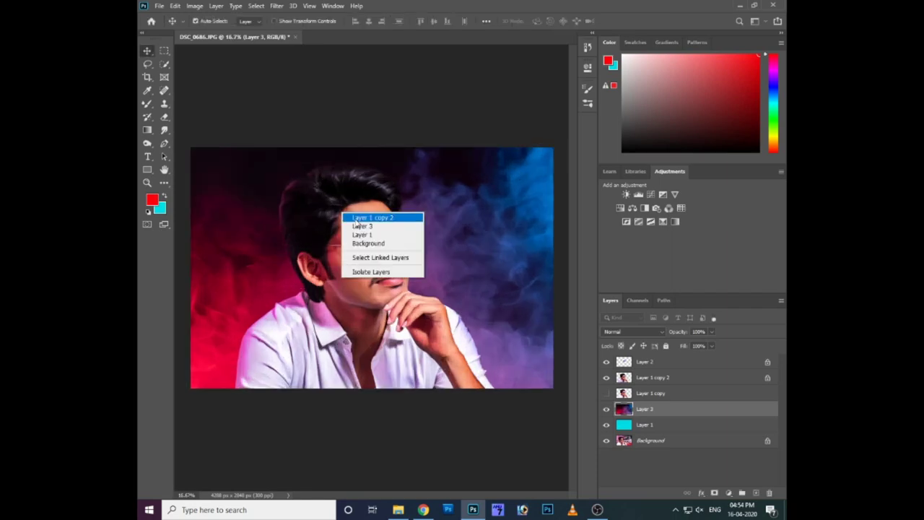
click(356, 218)
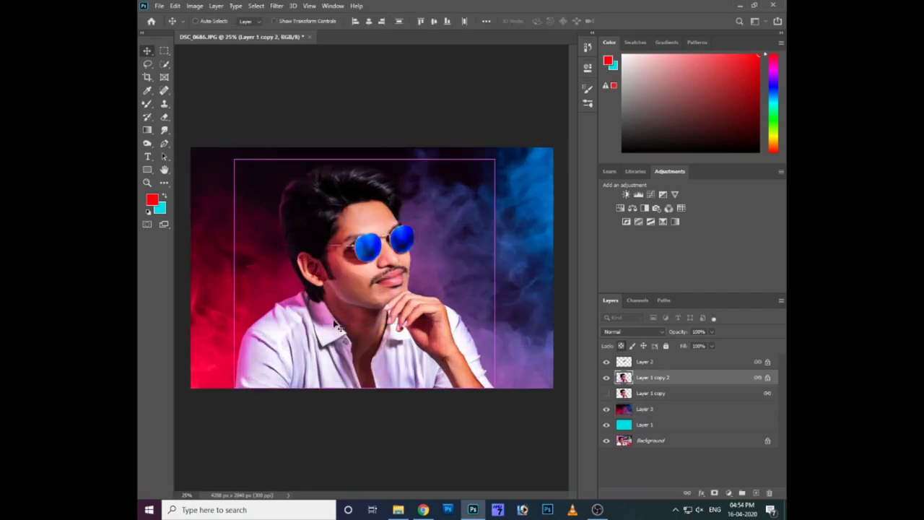
key(ctrl+plus)
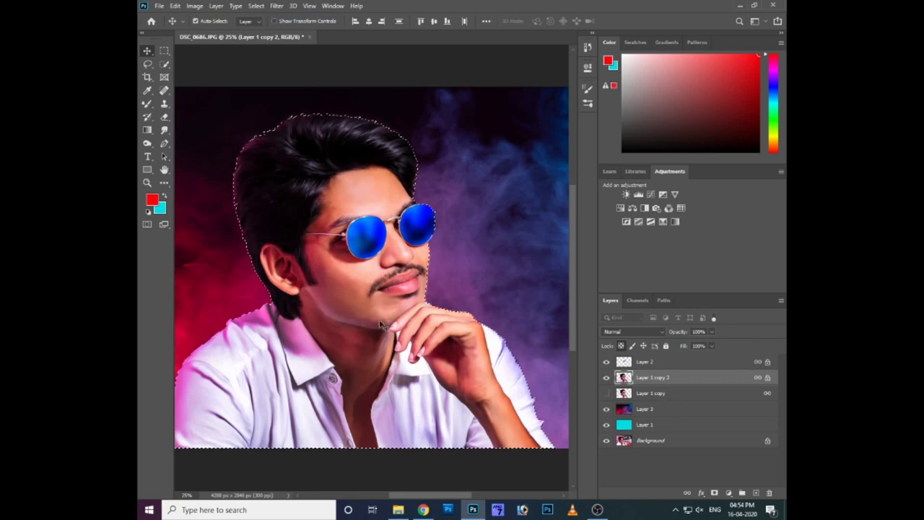
Step: Reset default colours, pick a Brush preset, and start a new layer named Layer 4
key(d)
key(q)
key(q)
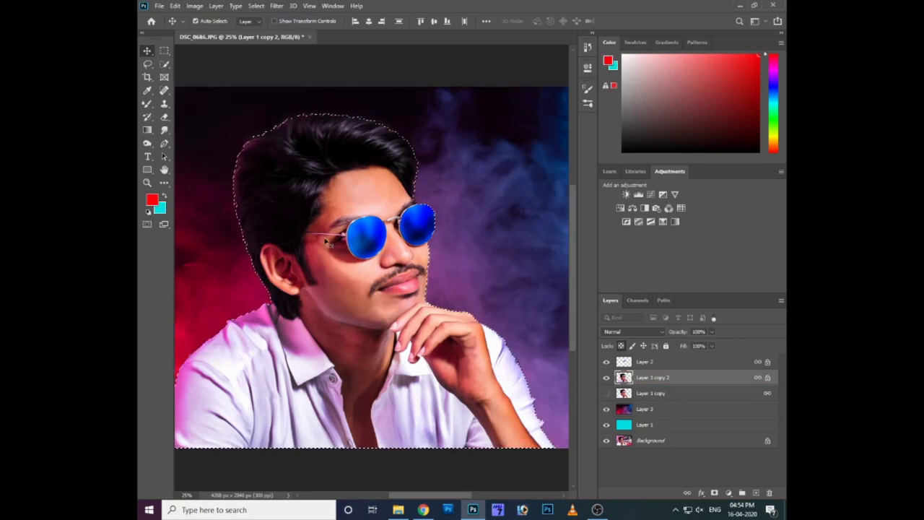
click(148, 104)
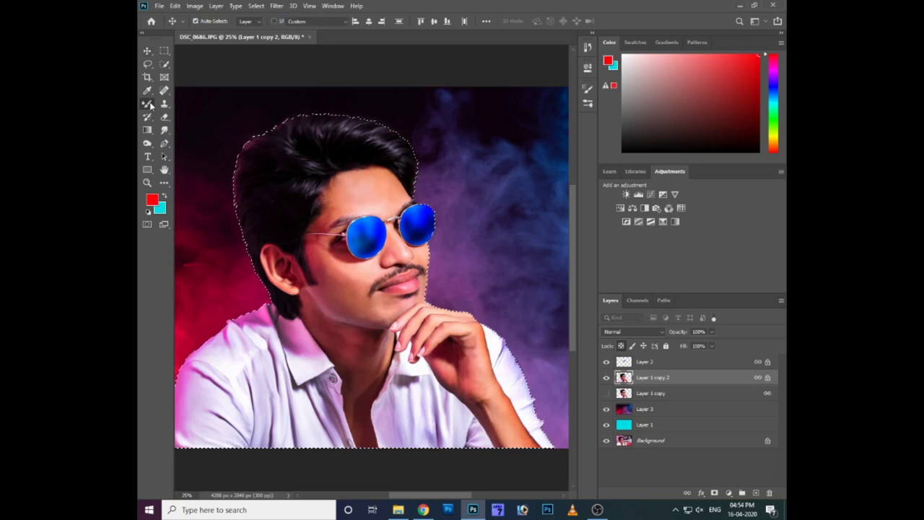
click(203, 19)
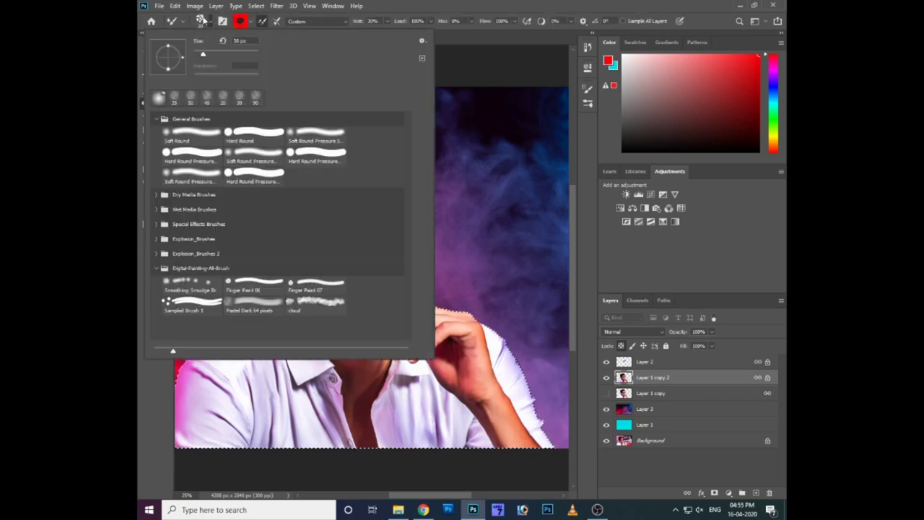
double_click(247, 139)
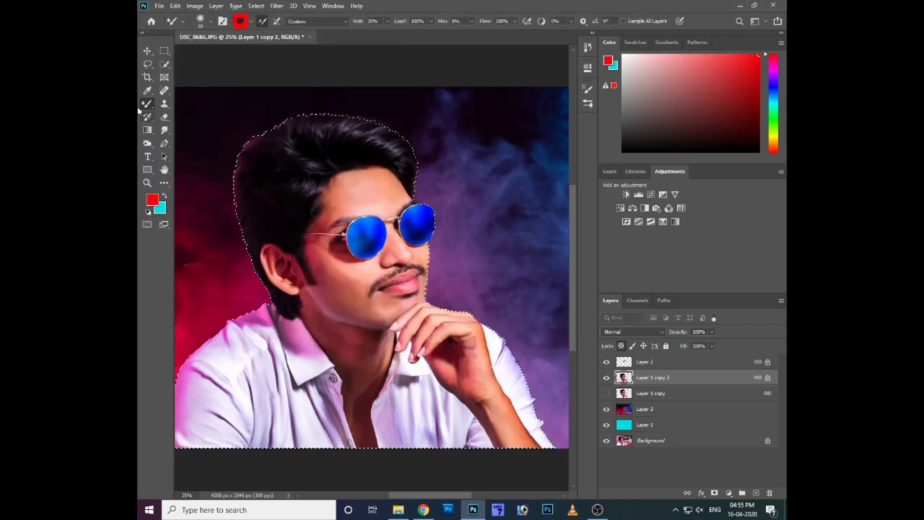
right_click(644, 381)
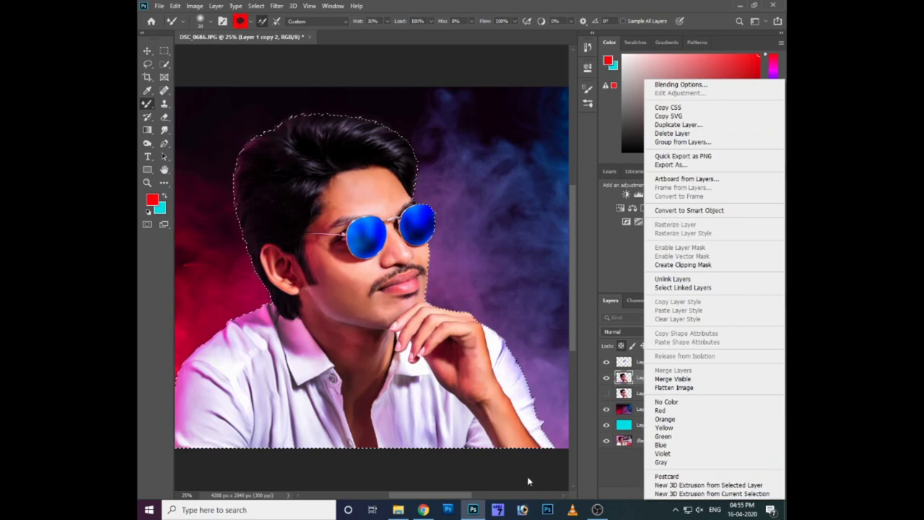
click(347, 177)
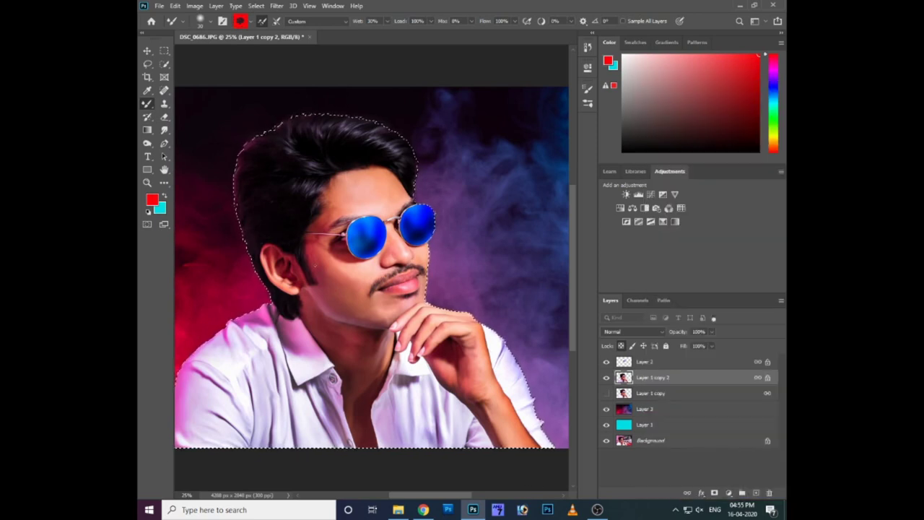
key(ctrl+shift+n)
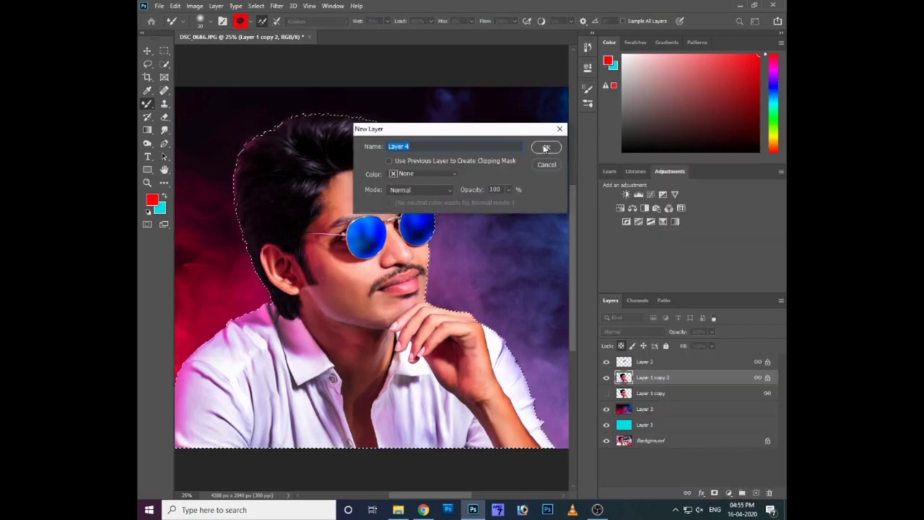
Step: Add Layer 4 and paint red light over the left side of the hair and shoulder
click(546, 149)
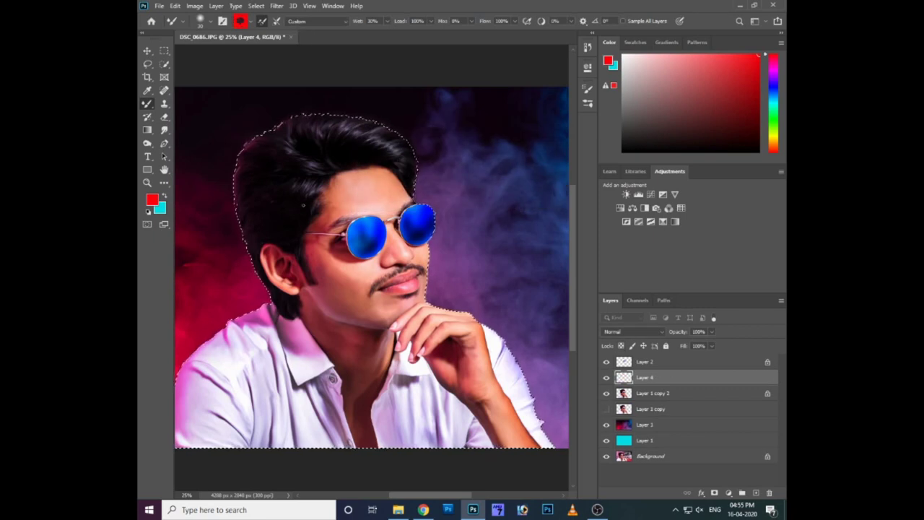
drag(306, 204, 362, 202)
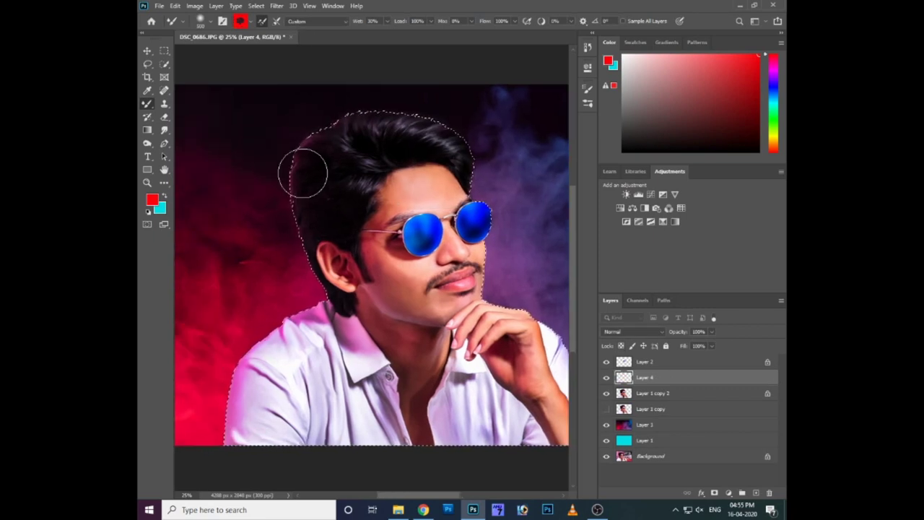
mouse_move(326, 120)
mouse_down()
mouse_move(302, 281)
mouse_move(253, 303)
mouse_up()
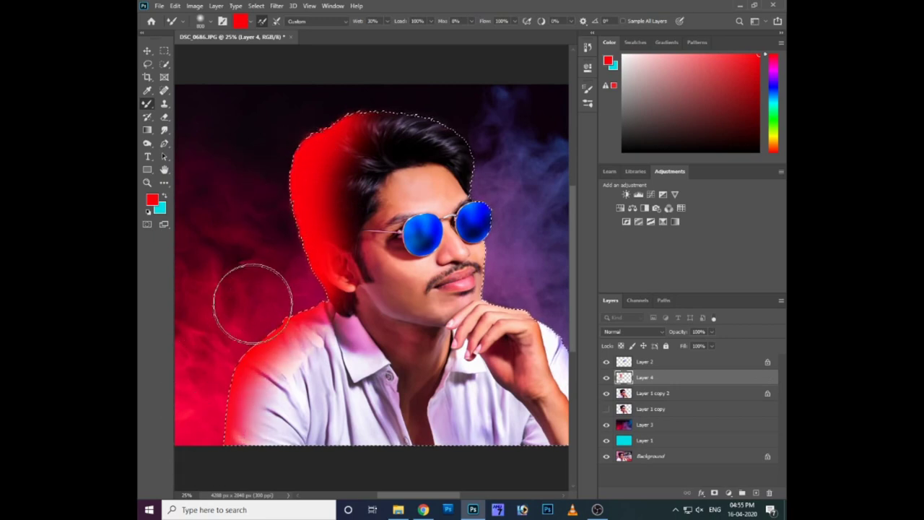
drag(428, 243, 345, 236)
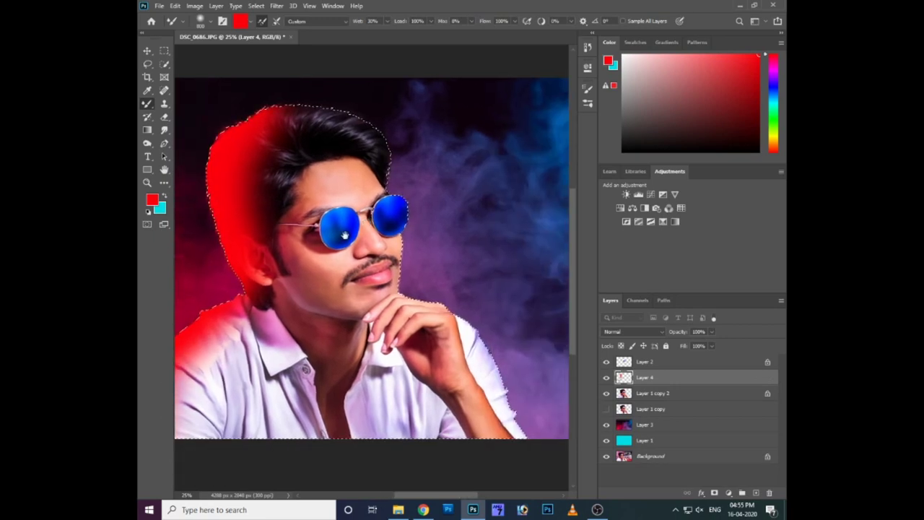
Step: Swap colours and set the foreground to deep blue 002aff for painting
key(x)
drag(363, 192, 255, 191)
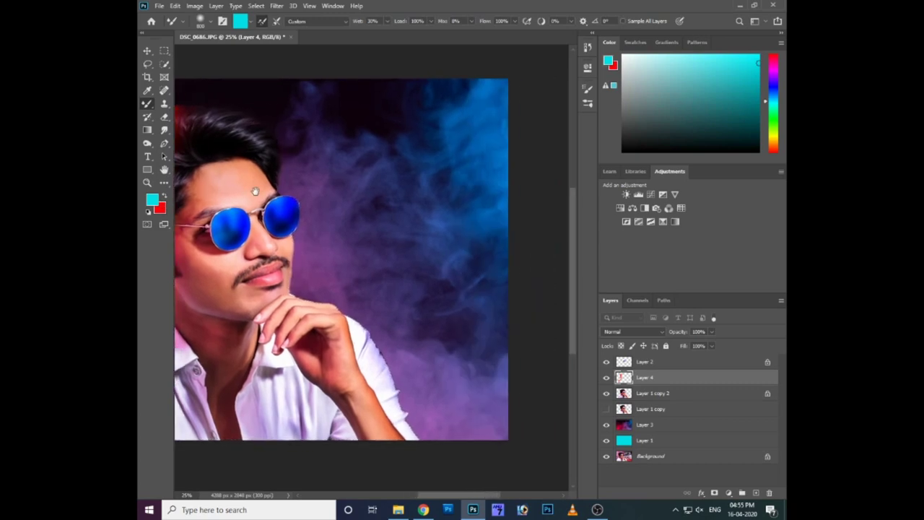
click(151, 200)
drag(485, 245, 488, 255)
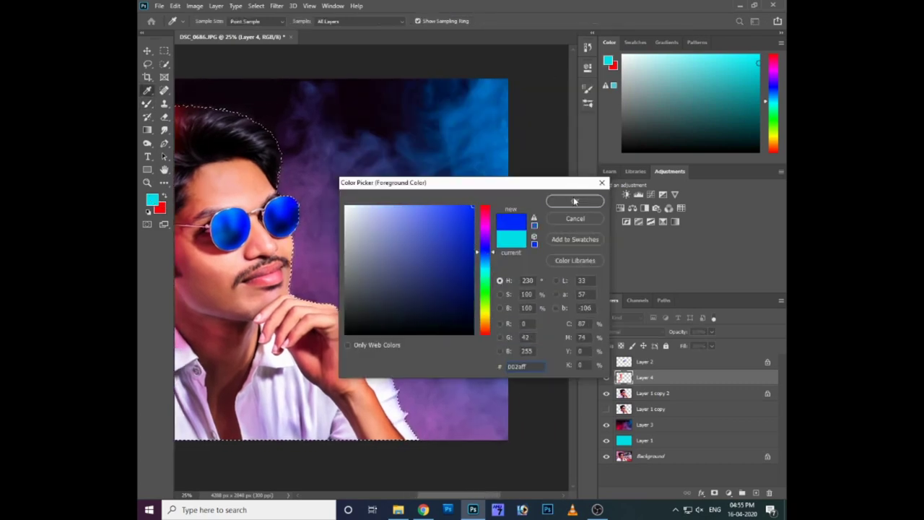
click(574, 201)
key(b)
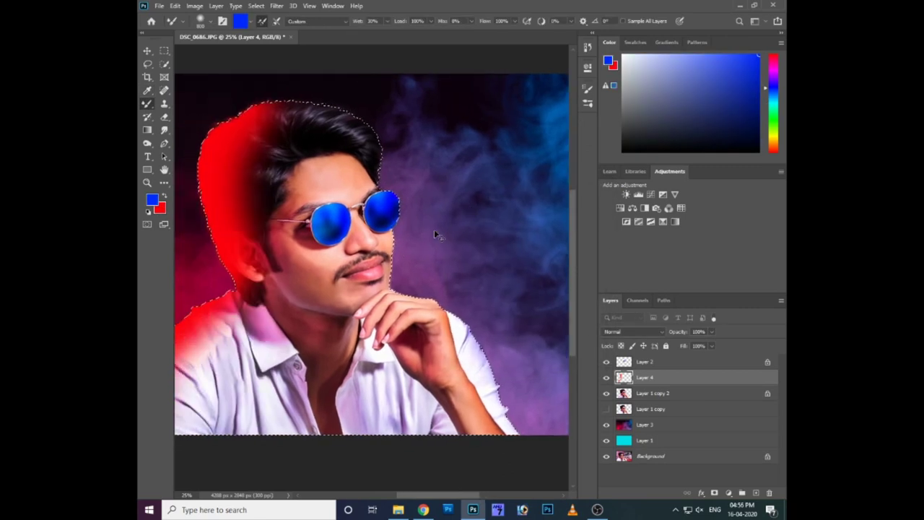
key(ctrl+shift+n)
click(546, 148)
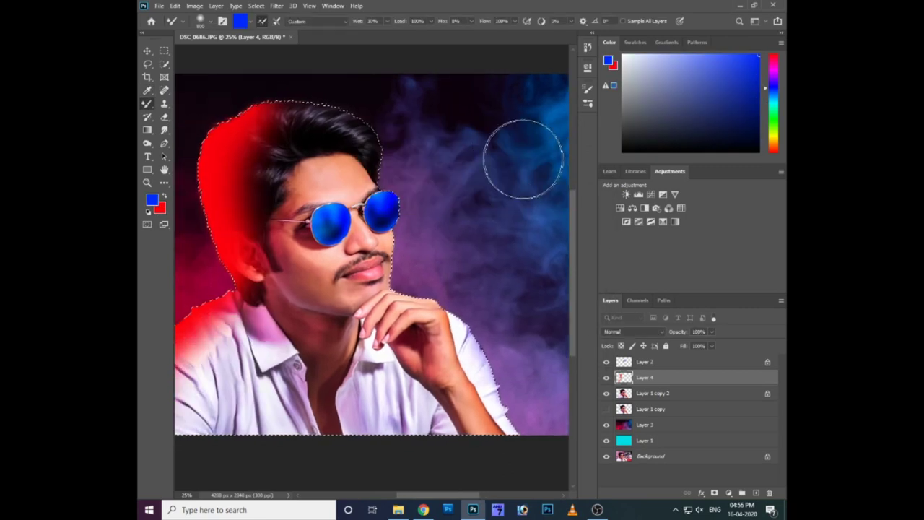
click(216, 6)
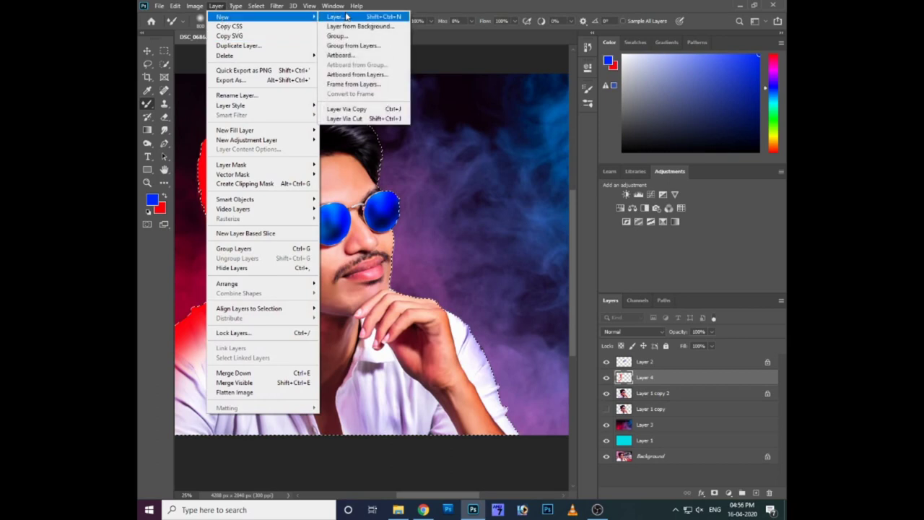
Step: Add Layer 5 and paint blue light down the right face, shoulder and over the hair
click(347, 16)
click(547, 148)
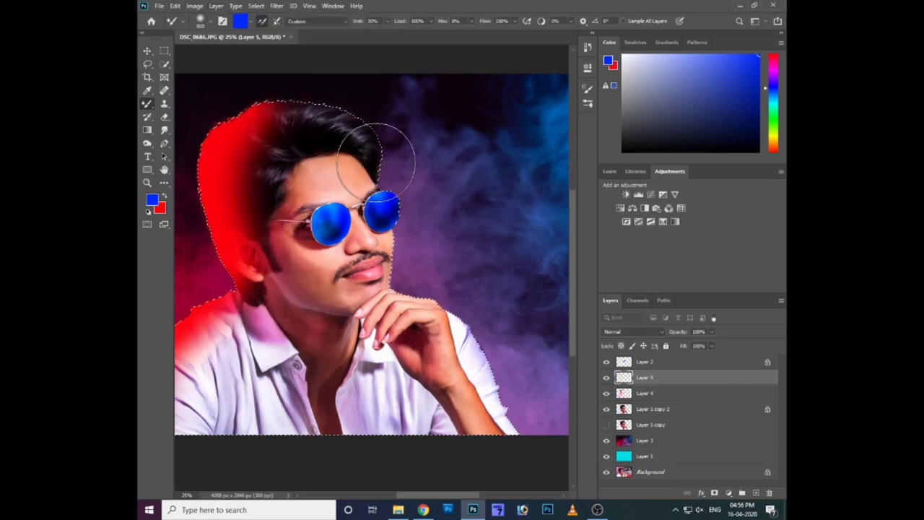
mouse_move(371, 148)
mouse_down()
mouse_move(412, 252)
mouse_move(511, 365)
mouse_up()
mouse_move(361, 86)
mouse_down()
mouse_move(354, 103)
mouse_move(309, 76)
mouse_up()
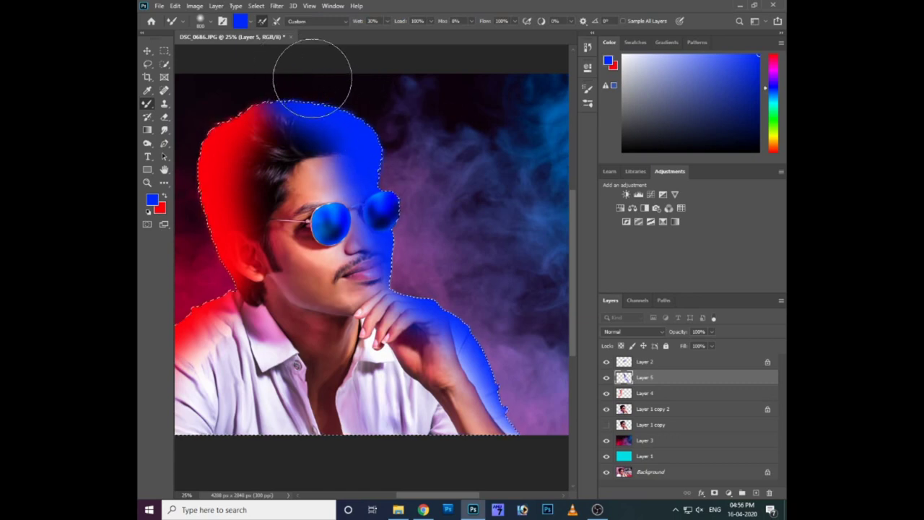
Step: Set the red light on Layer 4 to Soft Light blending, then reselect Layer 5
key(x)
key(alt+bracketleft)
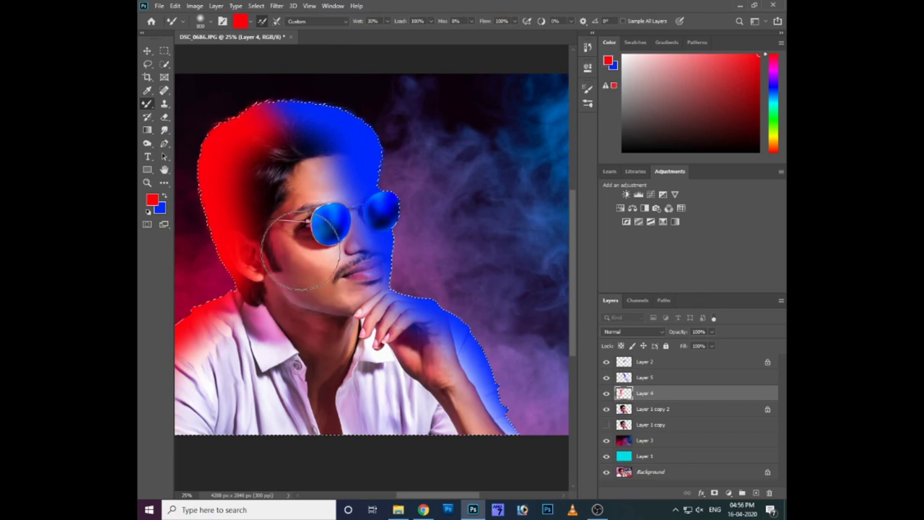
drag(306, 268, 351, 262)
right_click(261, 165)
key(Escape)
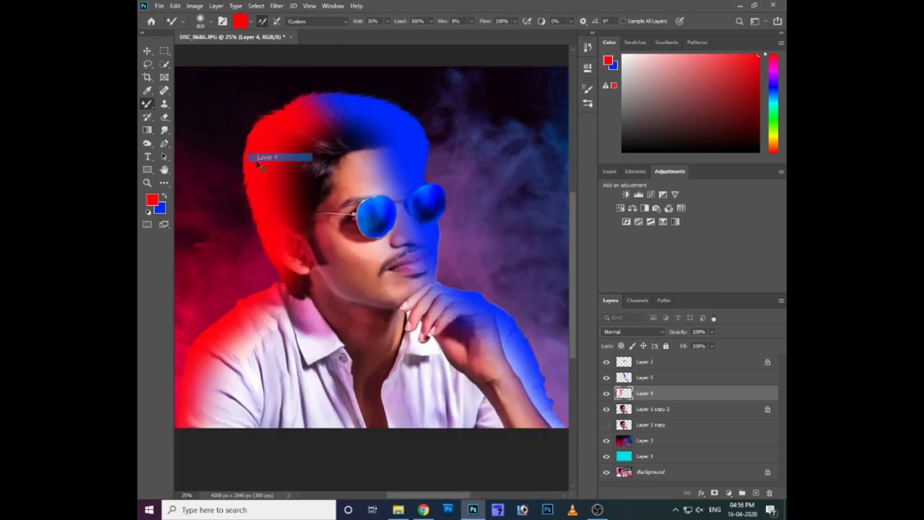
click(628, 332)
click(629, 332)
click(622, 330)
click(622, 330)
click(621, 377)
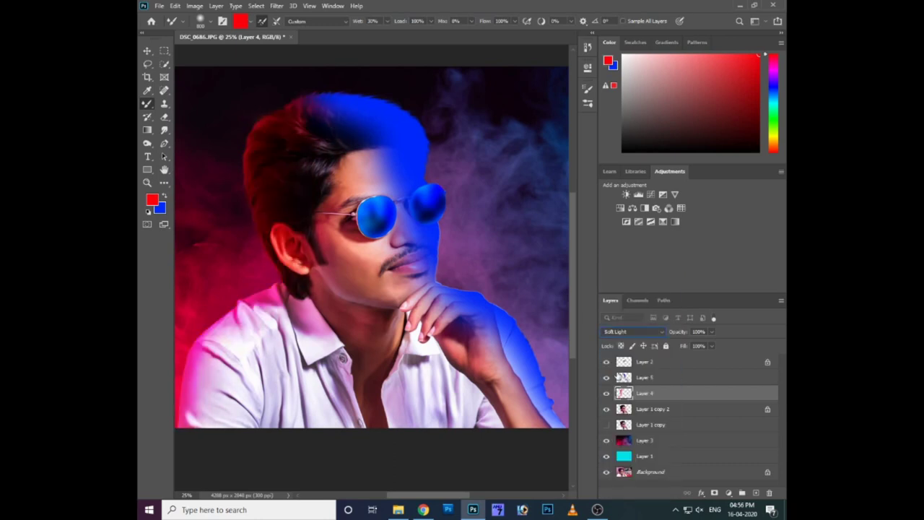
click(644, 377)
click(628, 331)
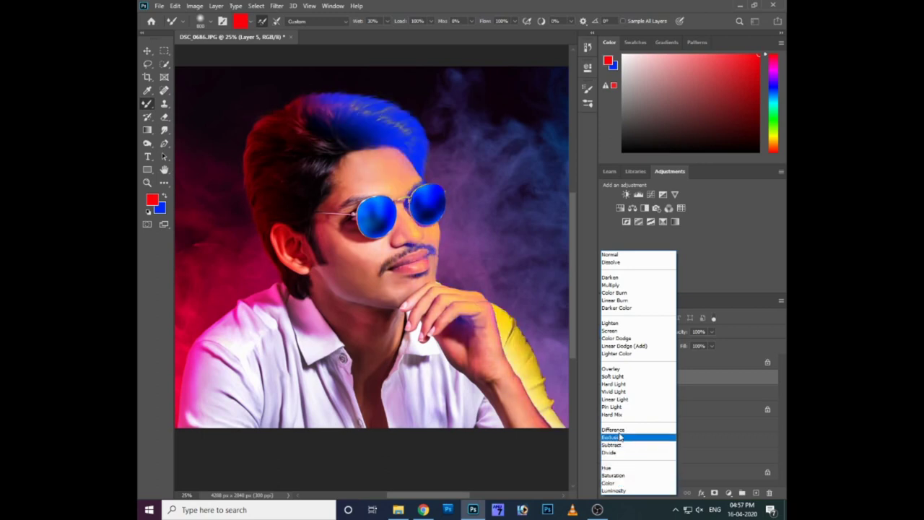
Step: Set Layer 5 to Soft Light and brighten it with an upward-bowed Curves adjustment
click(626, 378)
scroll(469, 328, up, 2)
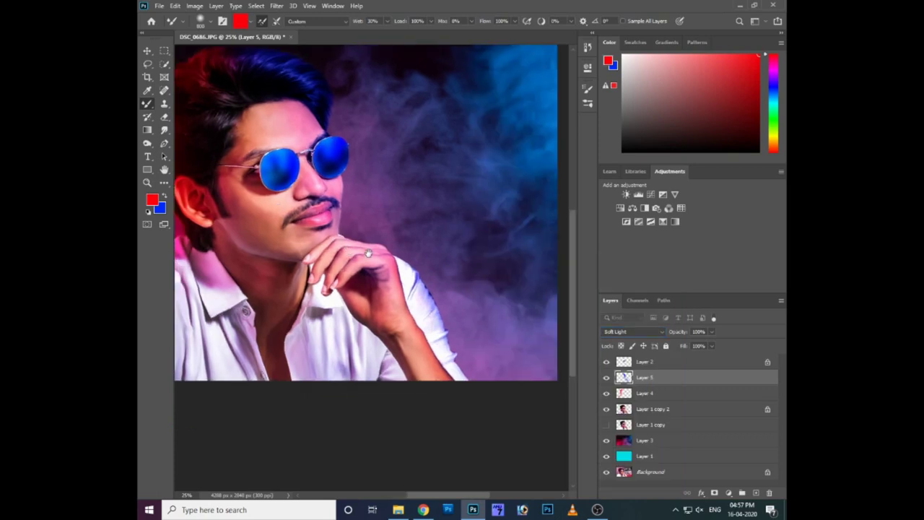
key(ctrl+m)
drag(453, 93, 520, 145)
mouse_move(479, 252)
mouse_down()
mouse_move(489, 251)
mouse_move(501, 282)
mouse_move(469, 232)
mouse_move(458, 265)
mouse_move(470, 275)
mouse_move(469, 232)
mouse_up()
key(Return)
Step: Recolour the blue light with Hue/Saturation: Hue -55, Saturation +68, Lightness -15
key(ctrl+u)
mouse_move(436, 168)
mouse_down()
mouse_move(418, 172)
mouse_move(435, 172)
mouse_up()
mouse_move(450, 101)
mouse_down()
mouse_move(490, 211)
mouse_move(505, 182)
mouse_up()
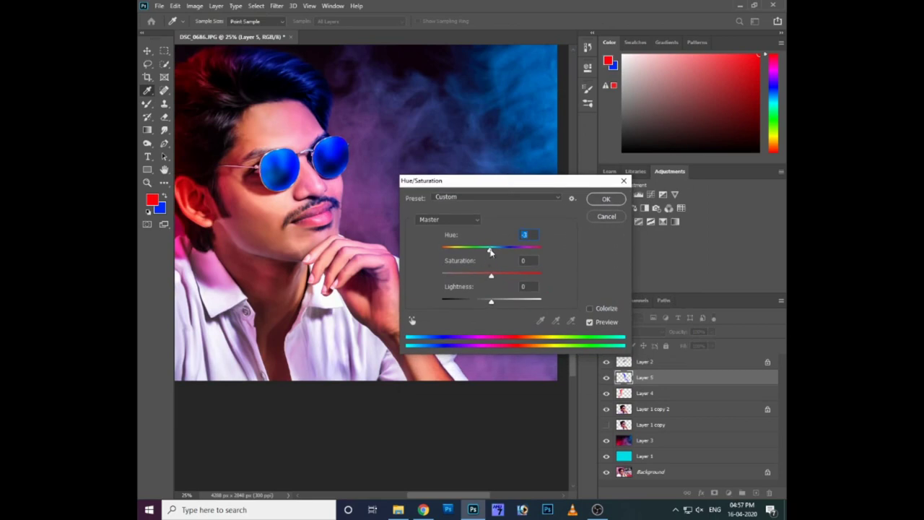
mouse_move(490, 301)
mouse_down()
mouse_move(532, 302)
mouse_move(484, 302)
mouse_up()
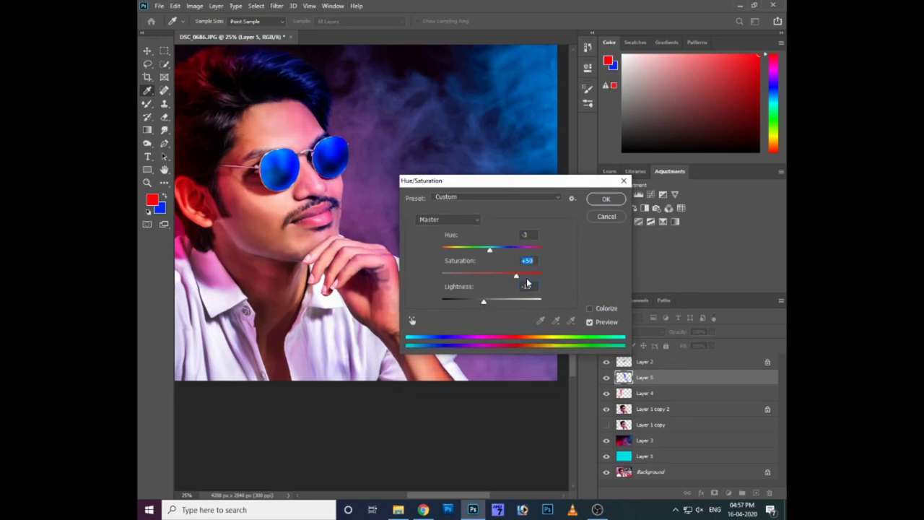
mouse_move(488, 251)
mouse_down()
mouse_move(470, 250)
mouse_move(478, 250)
mouse_up()
key(Return)
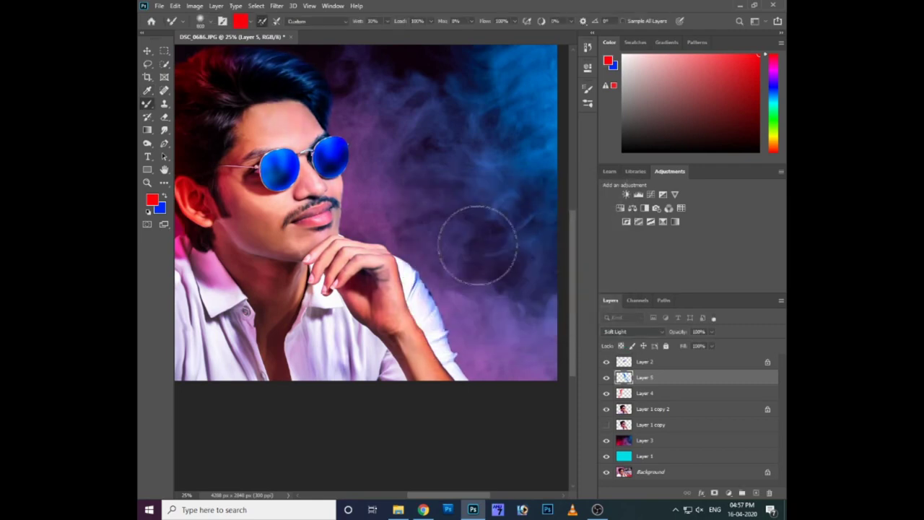
key(v)
click(607, 378)
drag(506, 347, 603, 393)
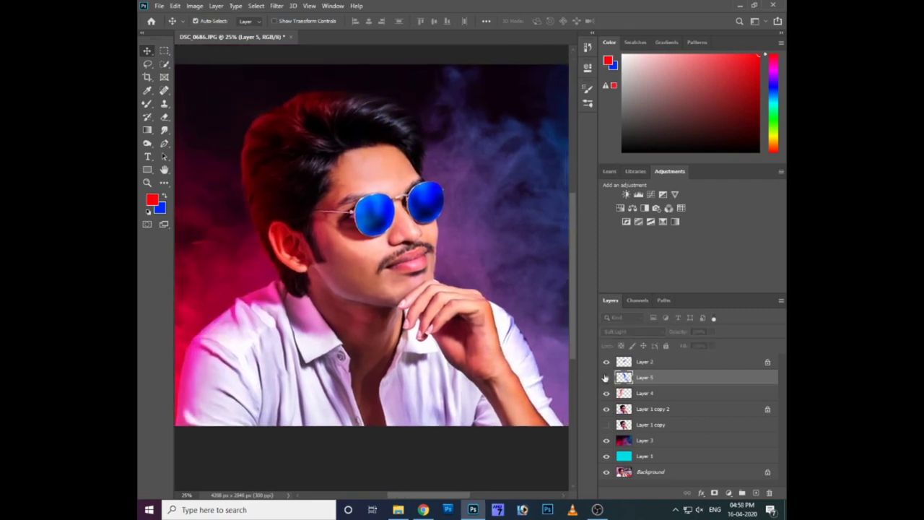
Step: Set Layer 5 to Color blend mode and duplicate it
click(630, 331)
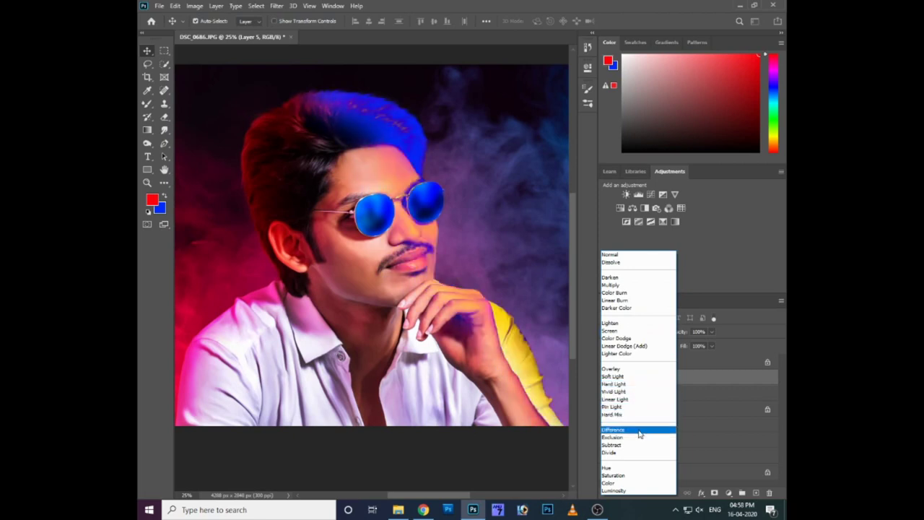
click(628, 483)
key(ctrl+j)
Step: Set the Layer 5 copy to Soft Light at 30% fill, then reselect Layer 5
click(632, 331)
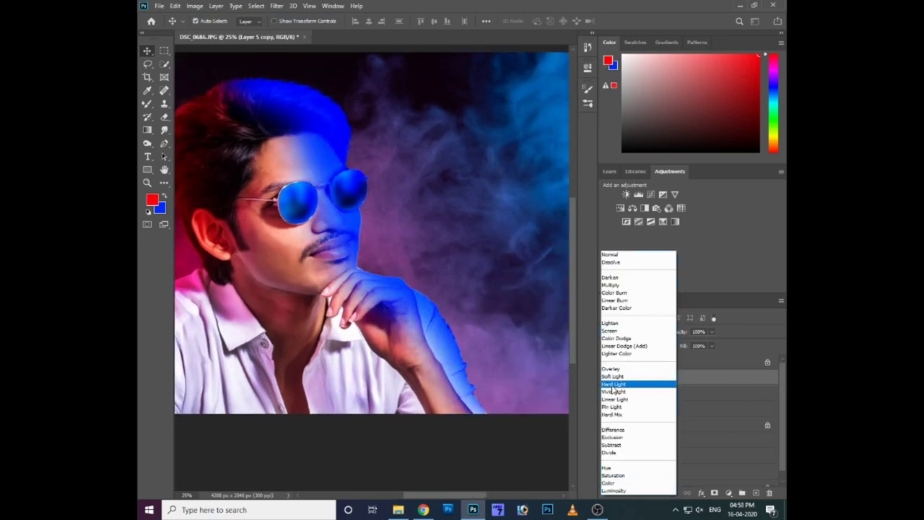
click(612, 377)
click(711, 346)
drag(711, 357, 684, 359)
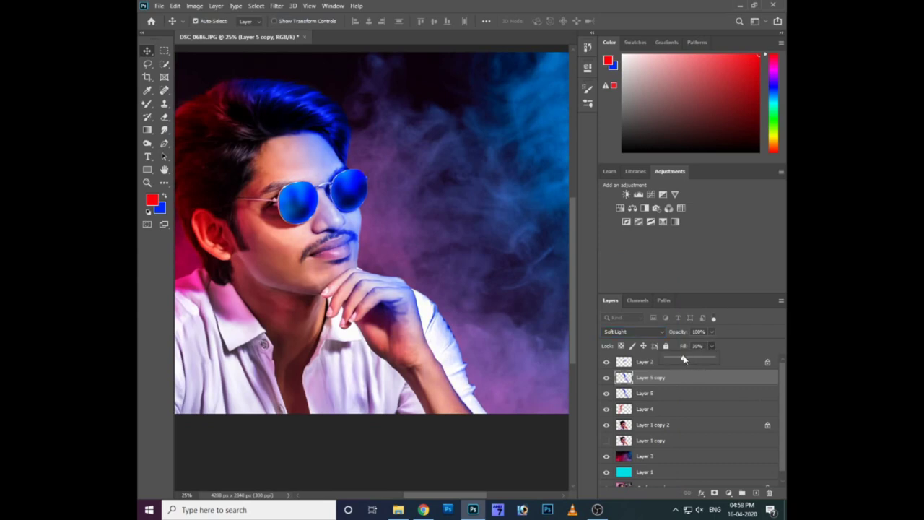
click(658, 393)
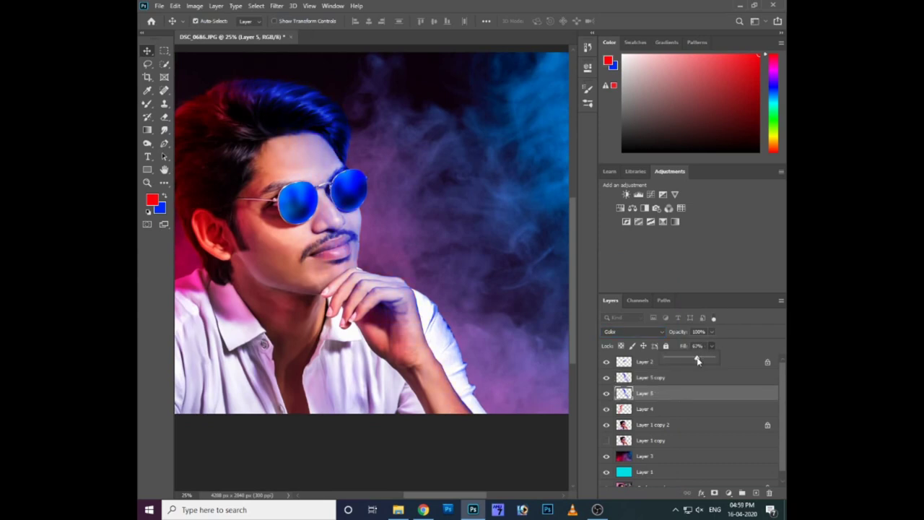
scroll(362, 282, up, 1)
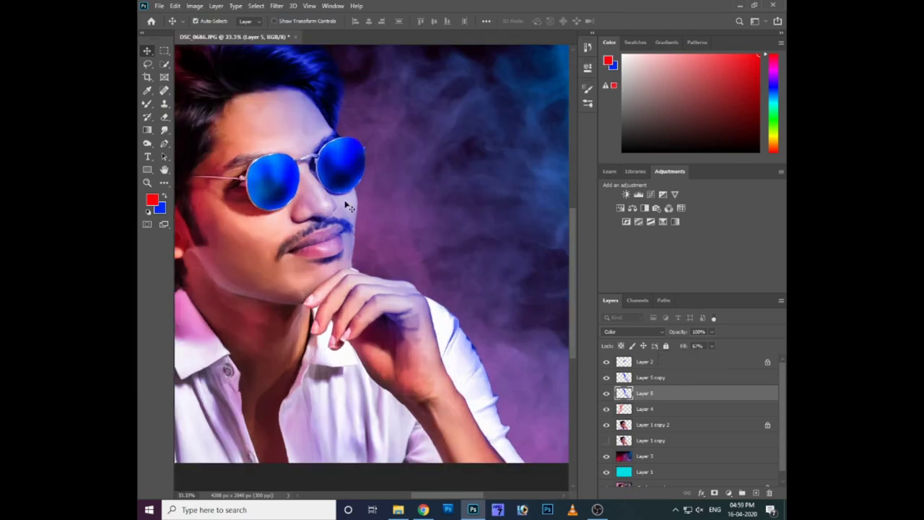
Step: Try merging Layer 5 copy into Layer 5, undo it, and set a 1200 eraser
click(631, 381)
shift+click(663, 393)
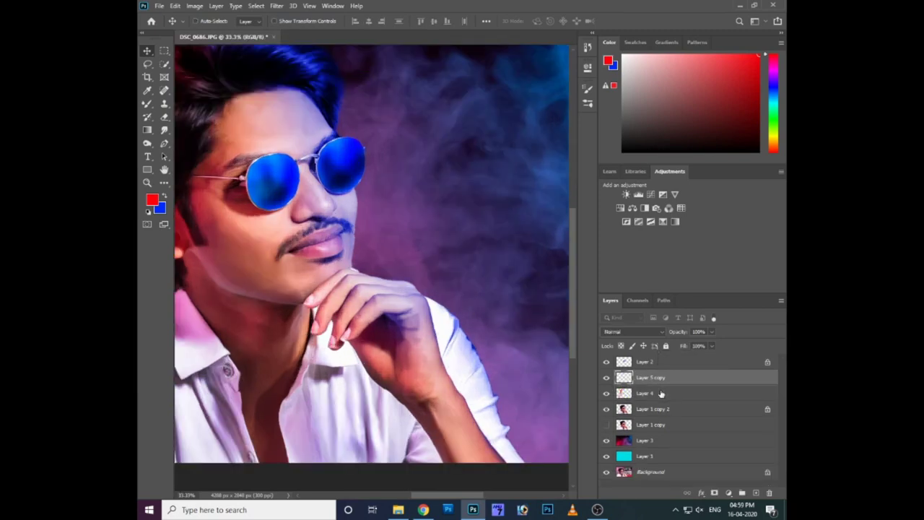
key(ctrl+e)
key(ctrl+z)
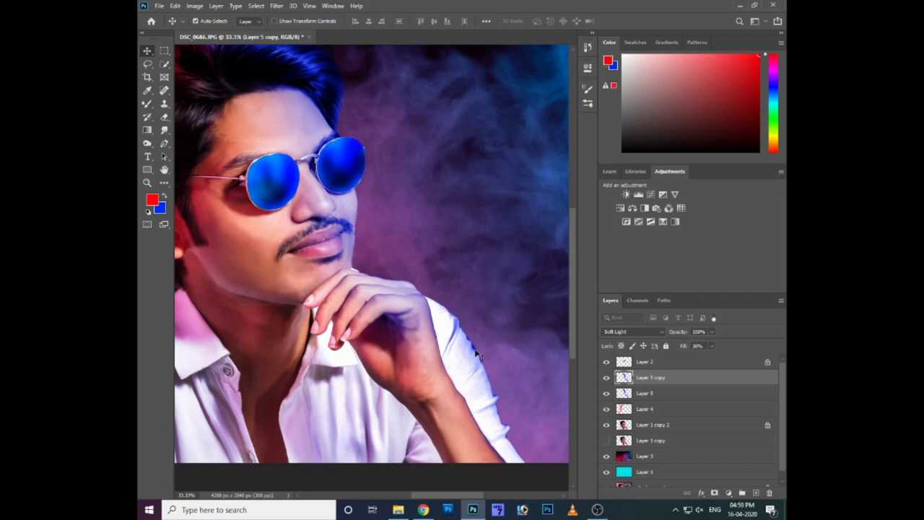
key(e)
key(bracketright)
key(bracketright)
key(bracketright)
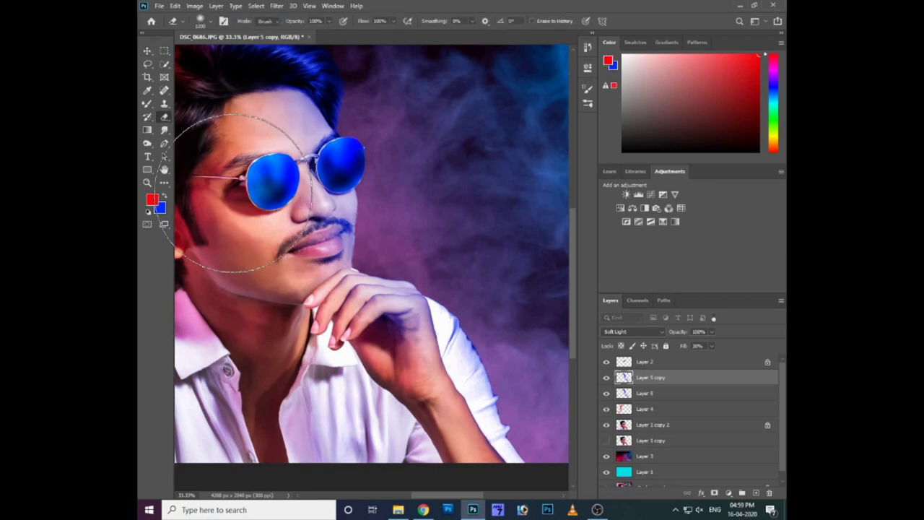
Step: Darken the midtones of the portrait layer Layer 1 copy 2 with Curves
click(639, 394)
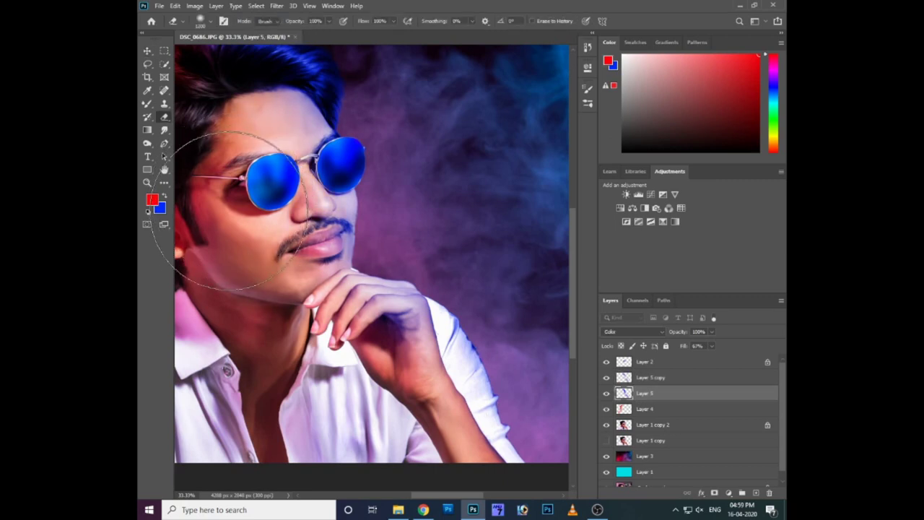
click(653, 425)
key(ctrl+m)
drag(475, 246, 476, 256)
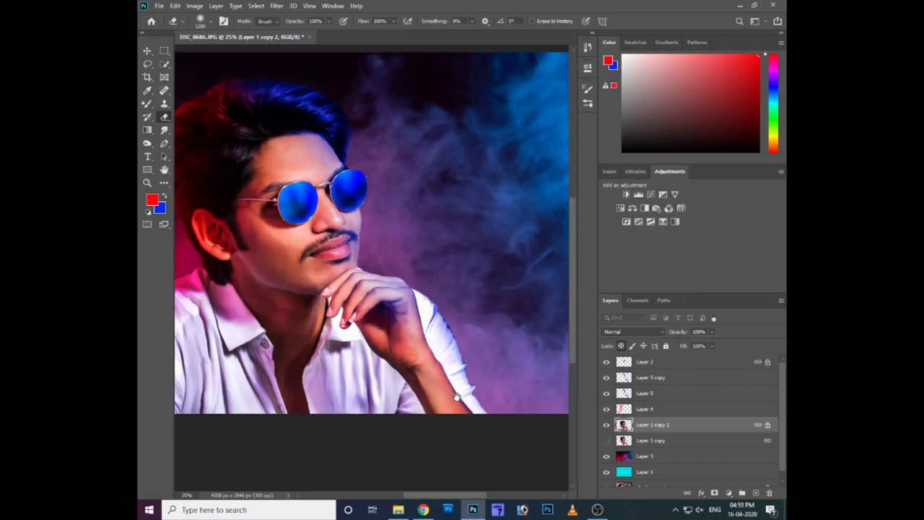
Step: Shift the hue of the Layer 5 colour layer to -33 with Hue/Saturation
click(653, 394)
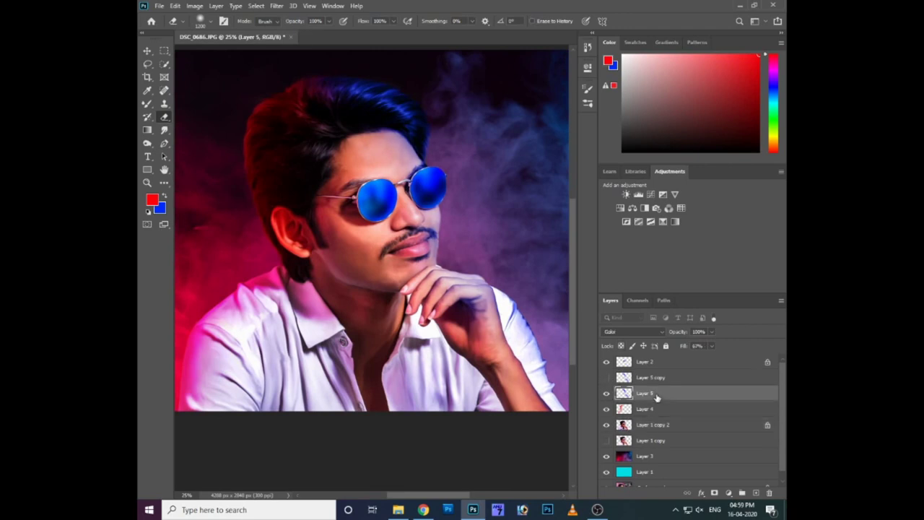
key(ctrl+j)
key(ctrl+e)
key(ctrl+u)
drag(448, 178, 499, 268)
mouse_move(552, 337)
mouse_down()
mouse_move(576, 337)
mouse_move(535, 337)
mouse_move(580, 364)
mouse_up()
key(Return)
Step: Zoom in with the eraser active and select the smoke background Layer 3
key(e)
key(ctrl+plus)
mouse_move(560, 325)
mouse_down()
mouse_move(406, 348)
mouse_move(434, 301)
mouse_up()
ctrl+click(434, 301)
Step: Boost the smoke background Layer 3 with Vibrance +91 and Saturation +86
key(ctrl+minus)
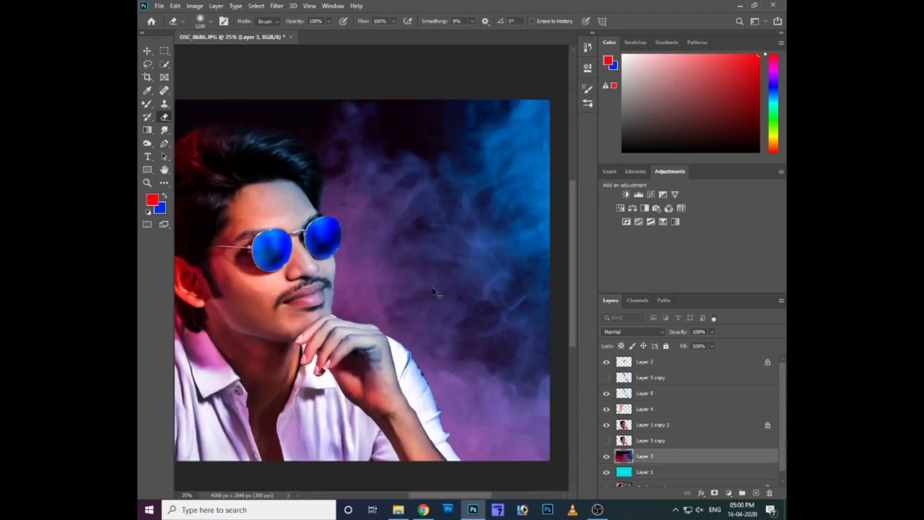
key(ctrl+minus)
key(alt+i)
key(a)
key(i)
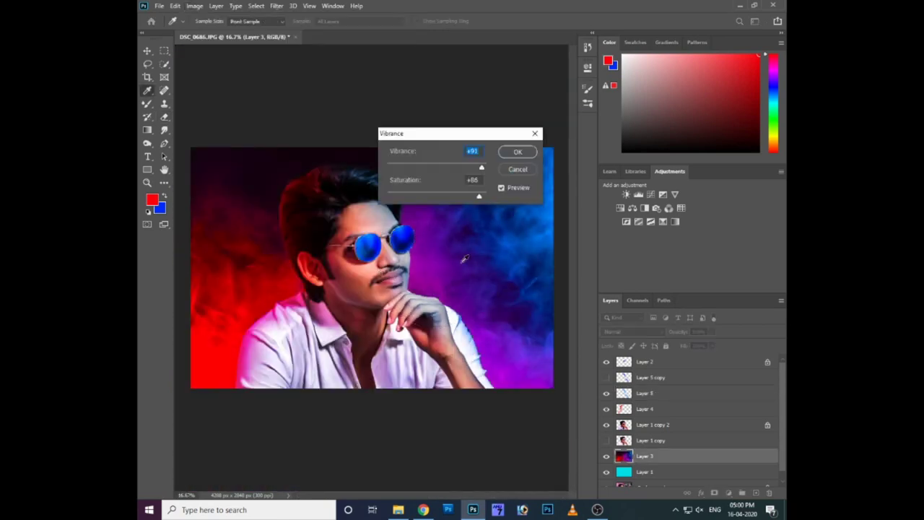
key(Return)
key(ctrl+plus)
Step: Shift Layer 5's hue to +75 for stronger red and blue light
ctrl+click(451, 290)
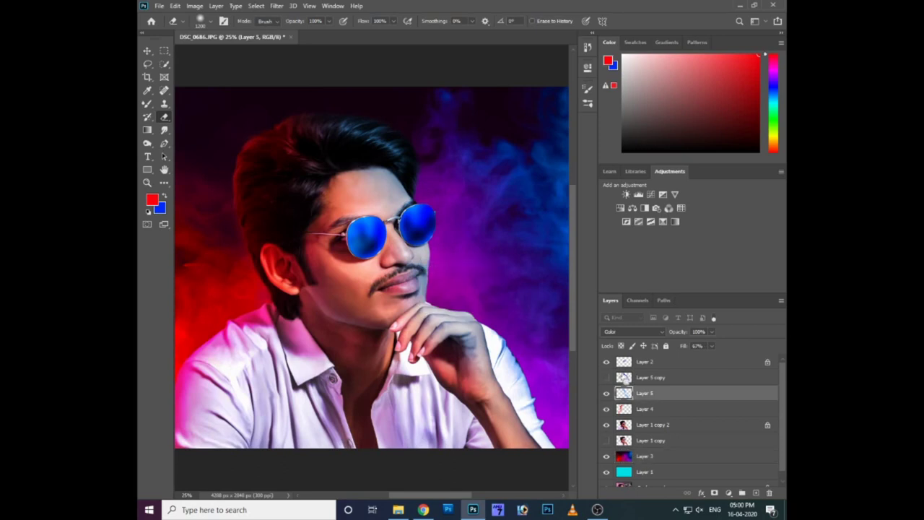
key(ctrl+u)
drag(551, 334, 582, 345)
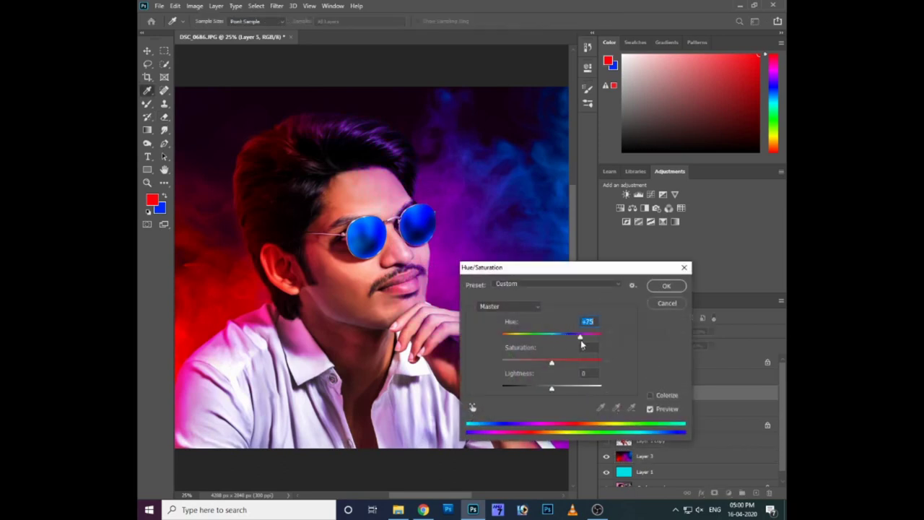
key(Return)
key(e)
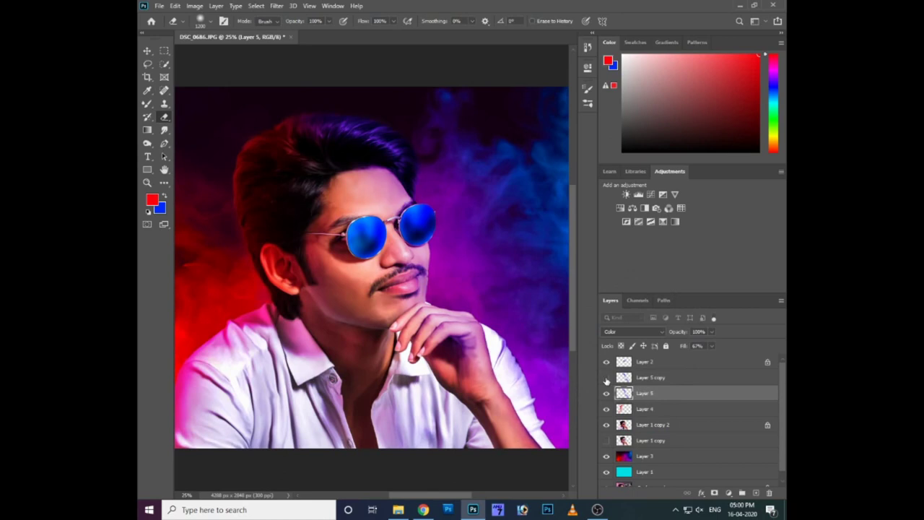
key(ctrl+minus)
Step: Give Layer 1 copy 2 a Hide All mask and paint back the face, hand and shirt with the Mixer Brush
ctrl+right_click(328, 344)
click(346, 349)
click(216, 6)
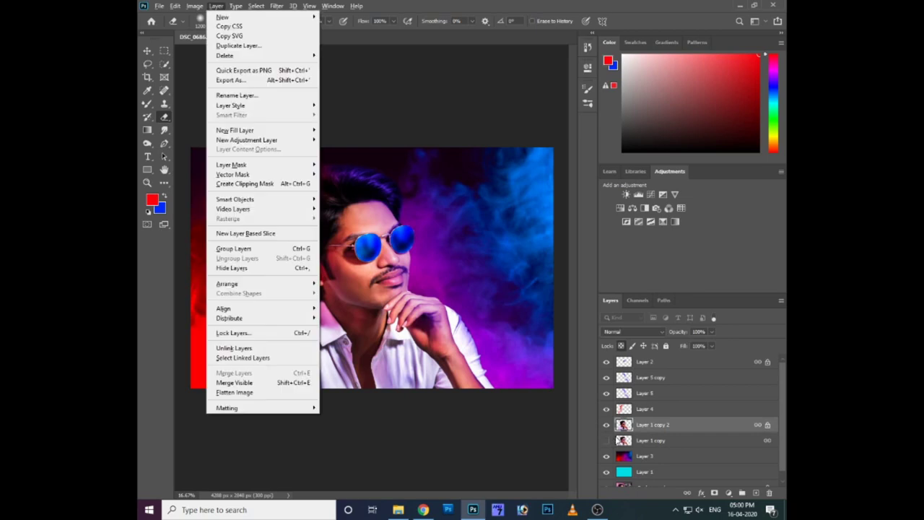
click(339, 173)
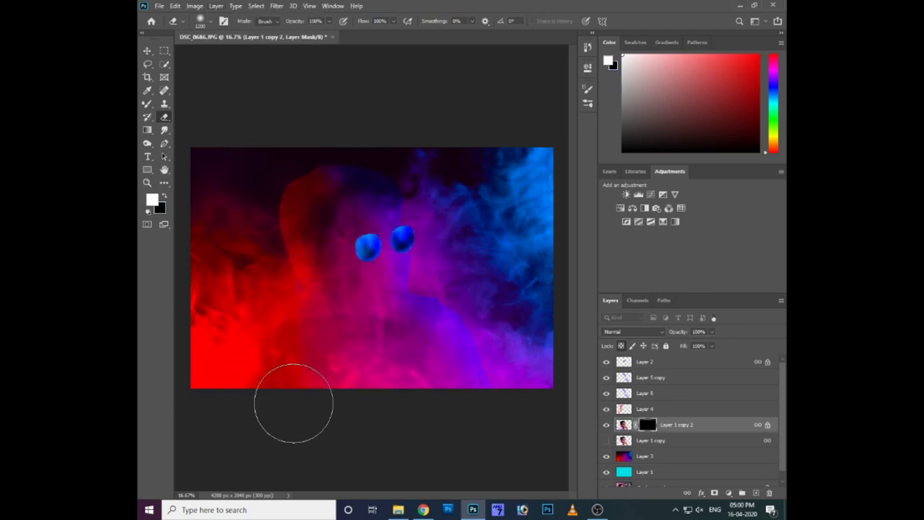
key(b)
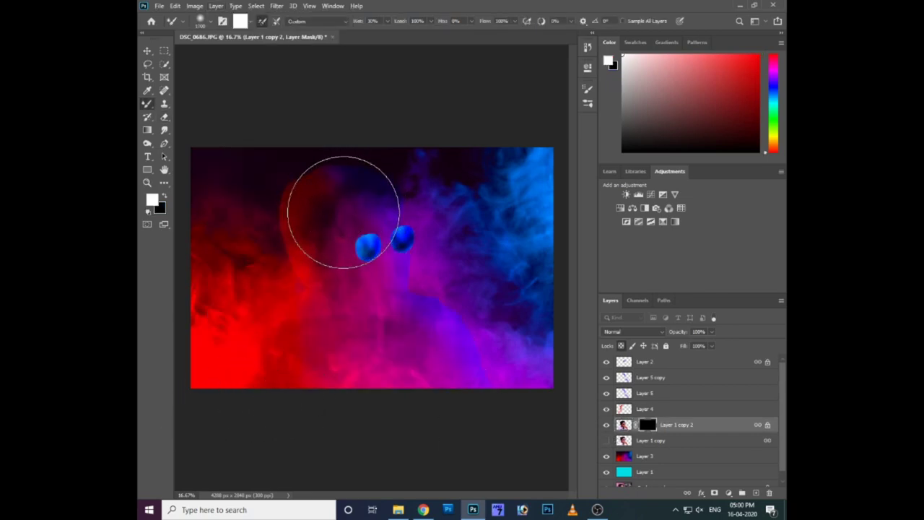
drag(343, 211, 340, 217)
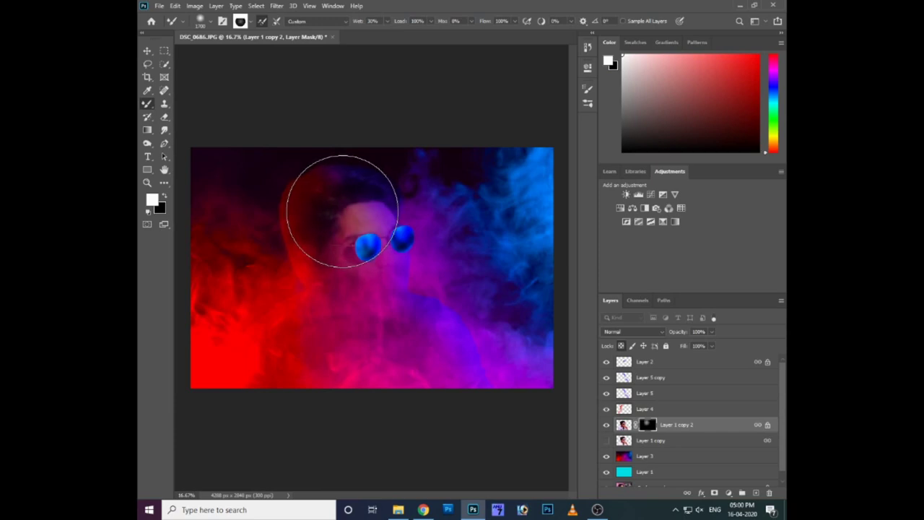
mouse_move(320, 216)
mouse_down()
mouse_move(345, 251)
mouse_move(330, 244)
mouse_move(320, 195)
mouse_move(371, 288)
mouse_move(390, 301)
mouse_move(392, 320)
mouse_move(330, 289)
mouse_move(320, 310)
mouse_move(241, 306)
mouse_up()
mouse_move(367, 315)
mouse_down()
mouse_move(412, 330)
mouse_move(392, 320)
mouse_move(421, 322)
mouse_up()
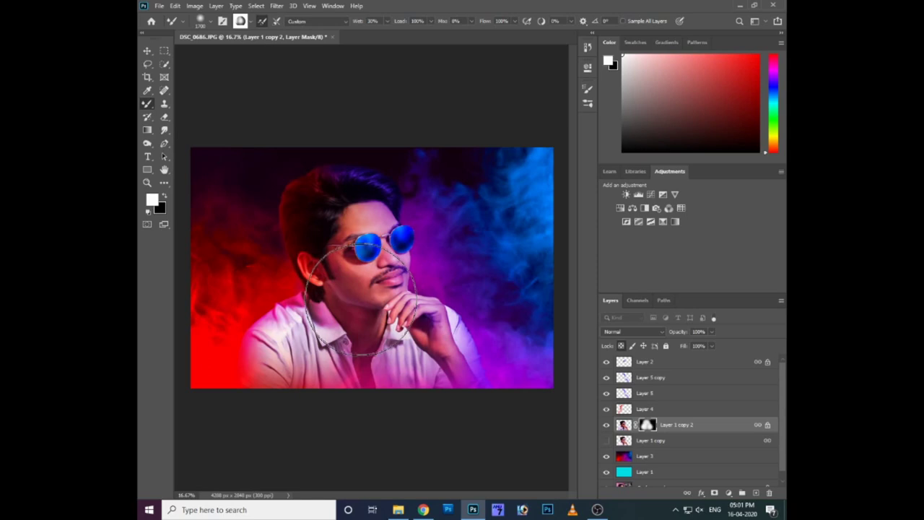
Step: Duplicate the smoke Layer 3, move the copy to the top and blend it in Screen mode
click(668, 456)
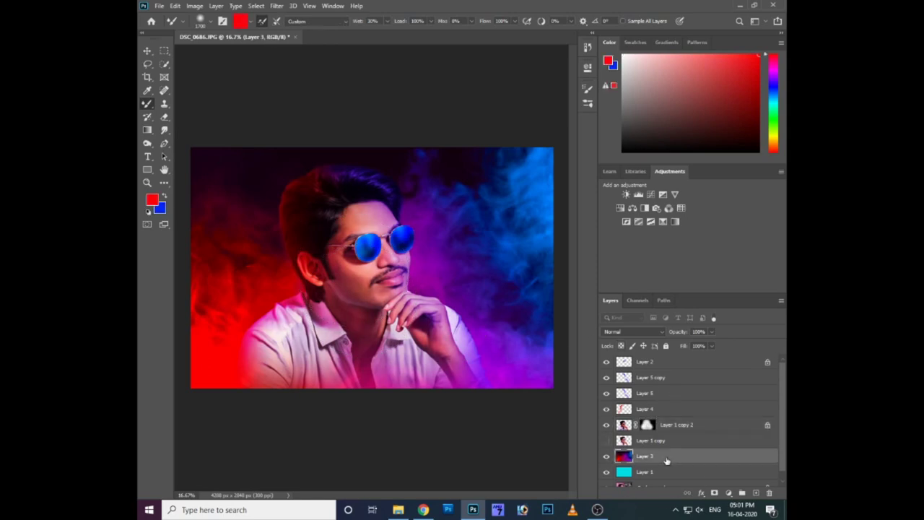
key(ctrl+j)
key(ctrl+shift+bracketright)
click(637, 331)
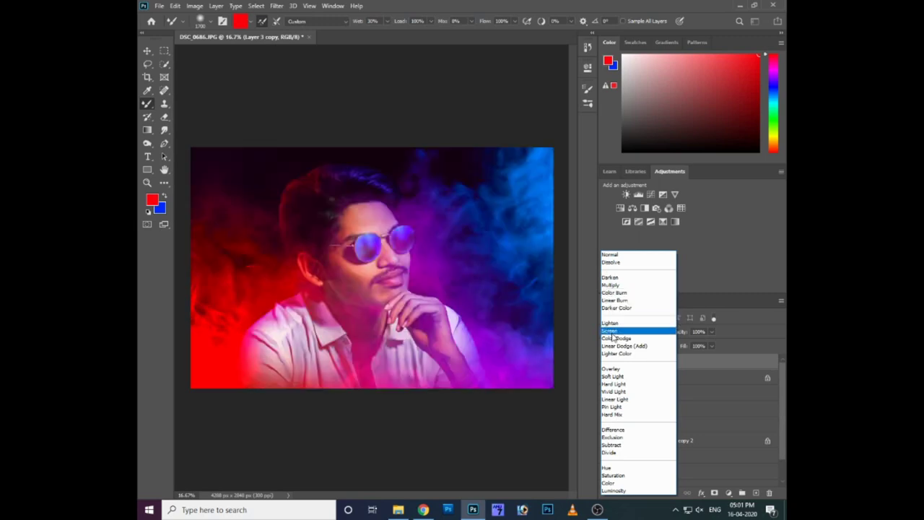
click(613, 332)
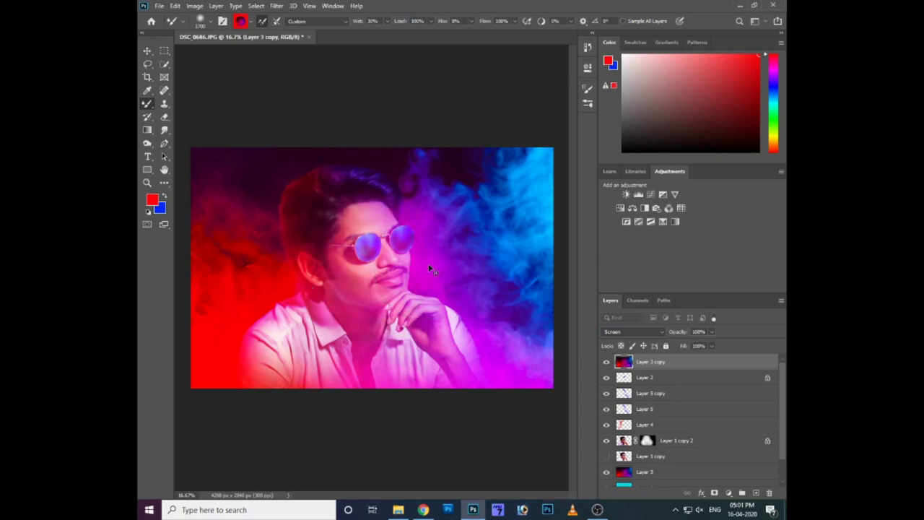
key(alt+shift+n)
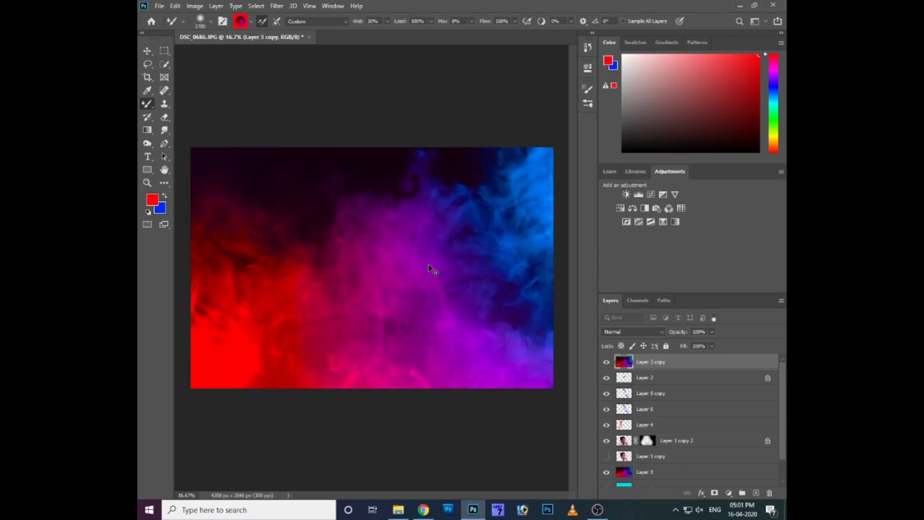
key(alt+shift+s)
Step: Erase the Screen smoke copy off the face and glasses
right_click(375, 270)
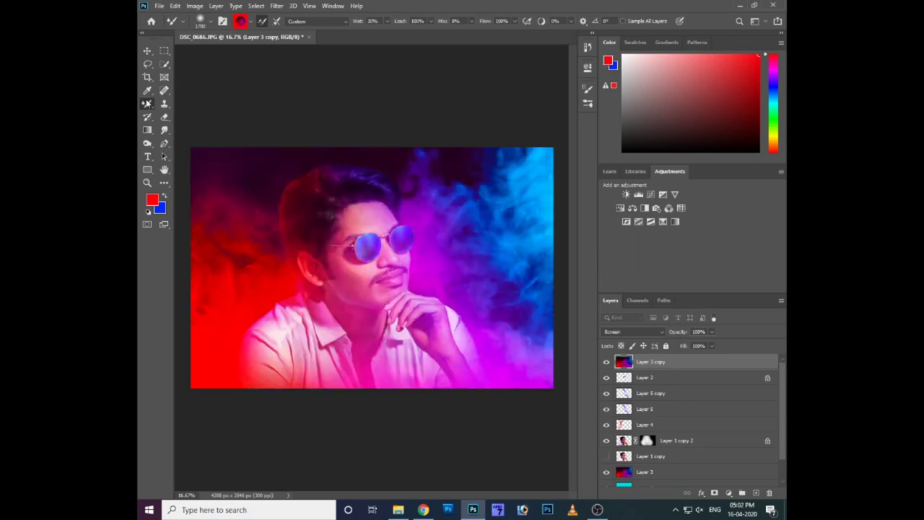
click(164, 117)
mouse_move(354, 231)
mouse_down()
mouse_move(359, 278)
mouse_move(424, 340)
mouse_up()
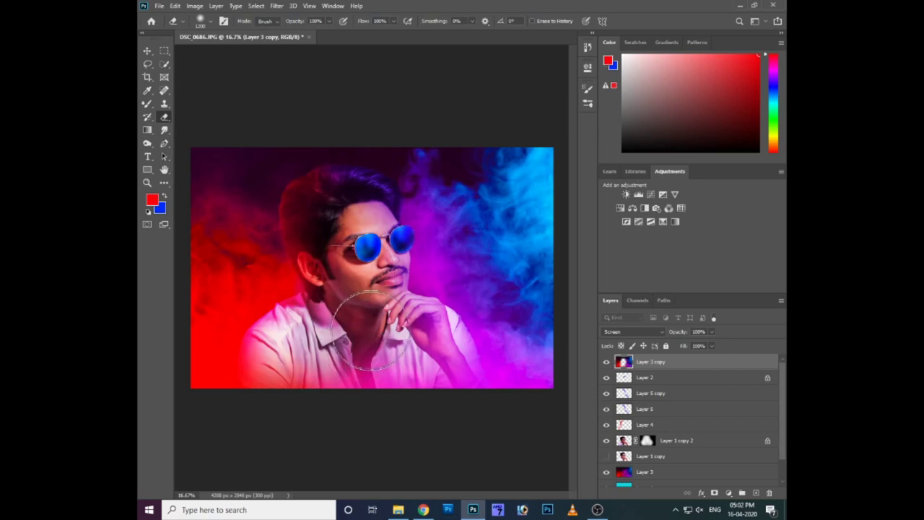
key(ctrl+plus)
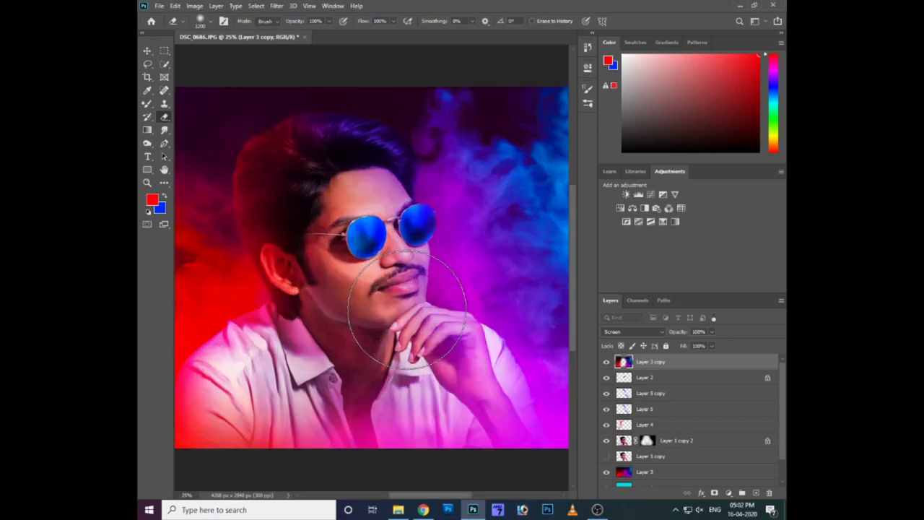
key(ctrl+plus)
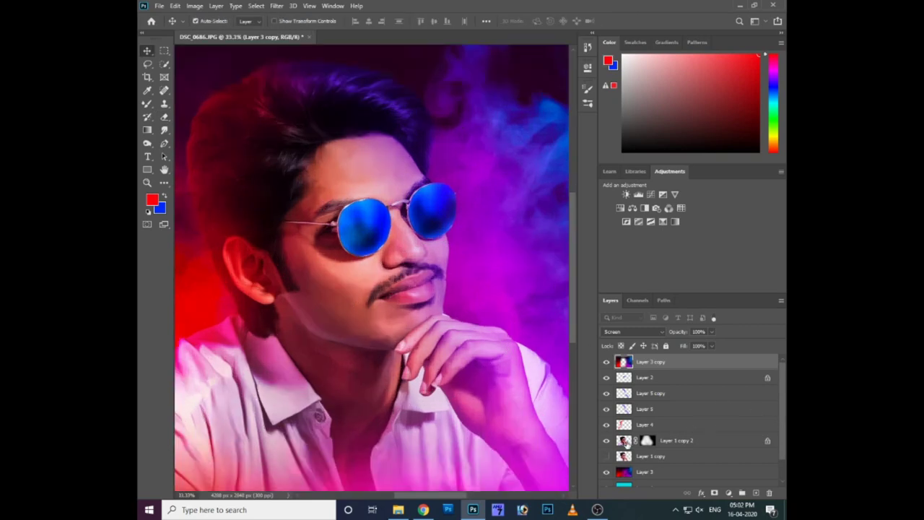
Step: Zoom in on the face, select Layer 1 copy 2, and browse the retouching tool group
ctrl+click(404, 325)
key(ctrl+plus)
click(164, 130)
right_click(163, 130)
click(202, 129)
right_click(164, 130)
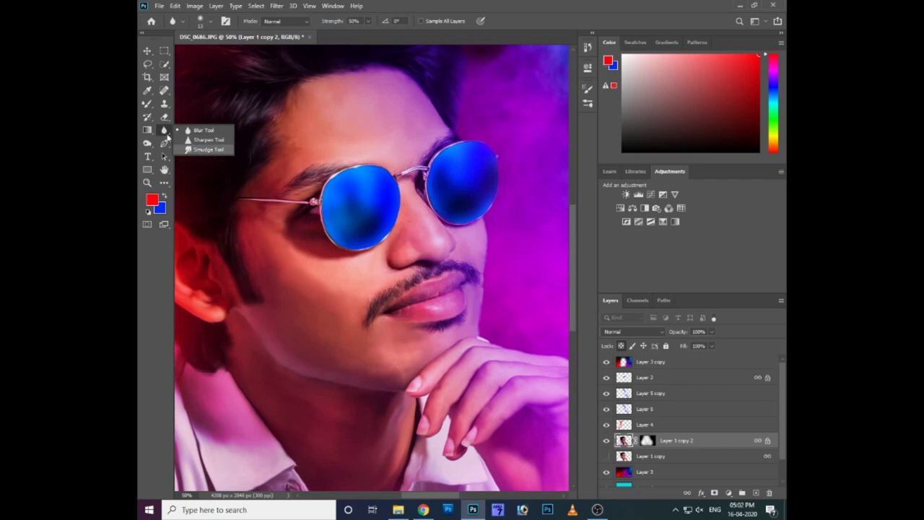
Step: Dodge-lighten the cheek, jaw and forehead on Layer 1 copy 2
click(148, 143)
right_click(147, 143)
click(188, 144)
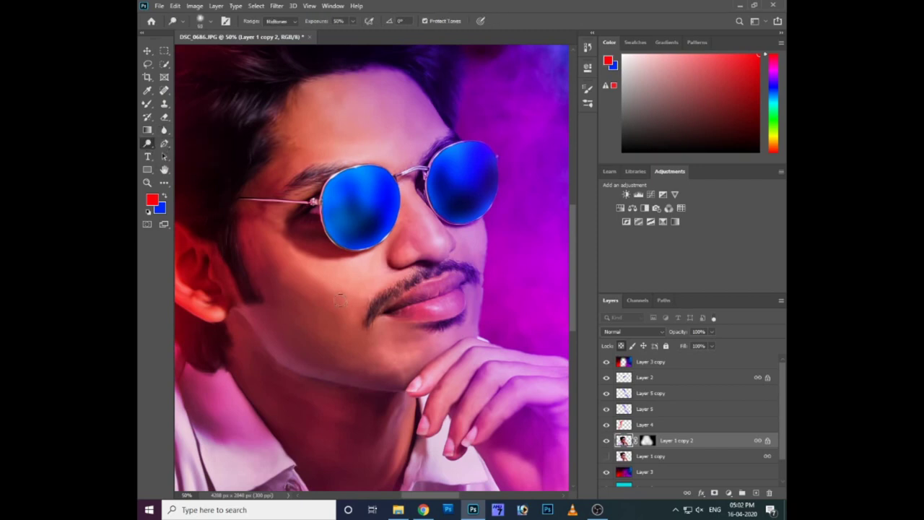
drag(320, 283, 415, 375)
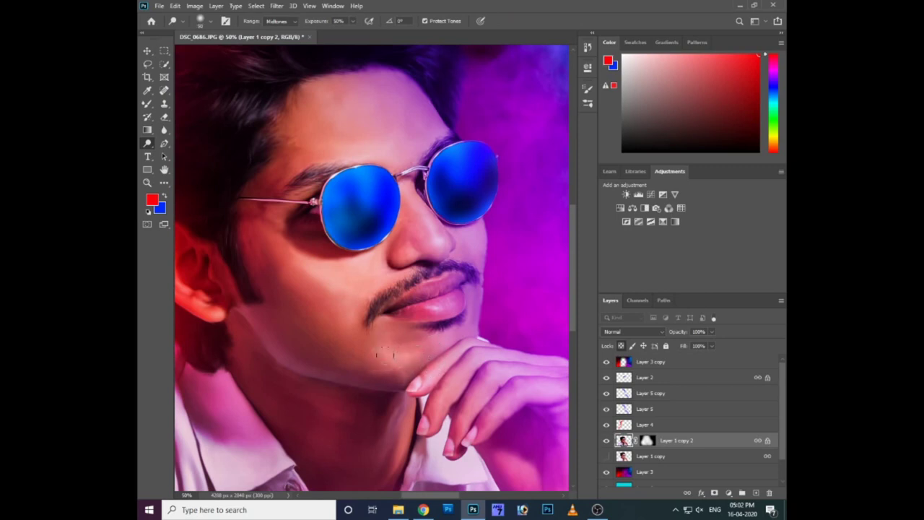
mouse_move(346, 137)
mouse_down()
mouse_move(376, 127)
mouse_move(335, 135)
mouse_up()
drag(426, 253, 394, 208)
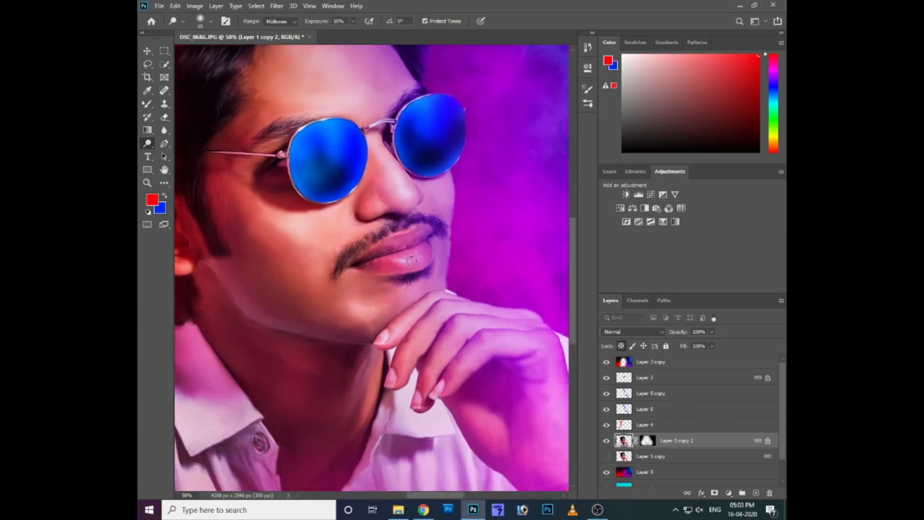
key(z)
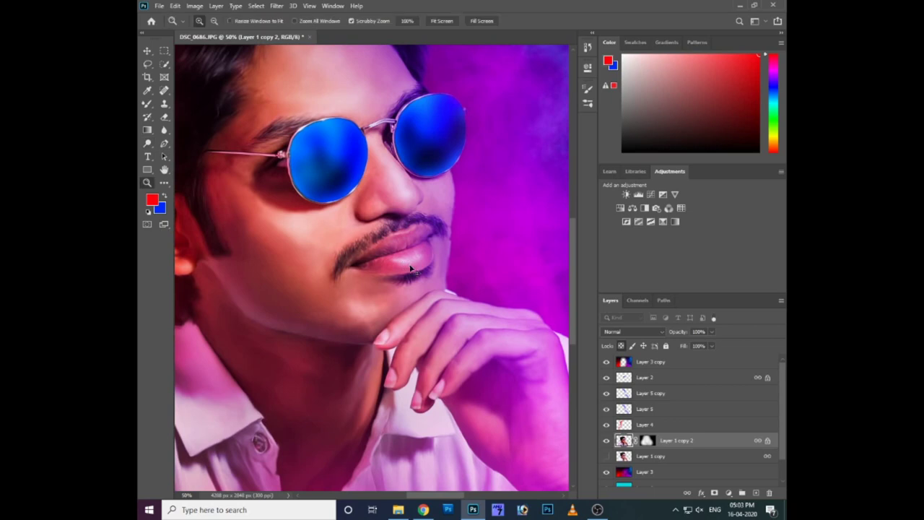
key(o)
Step: Save the document and scroll around the image
key(ctrl+s)
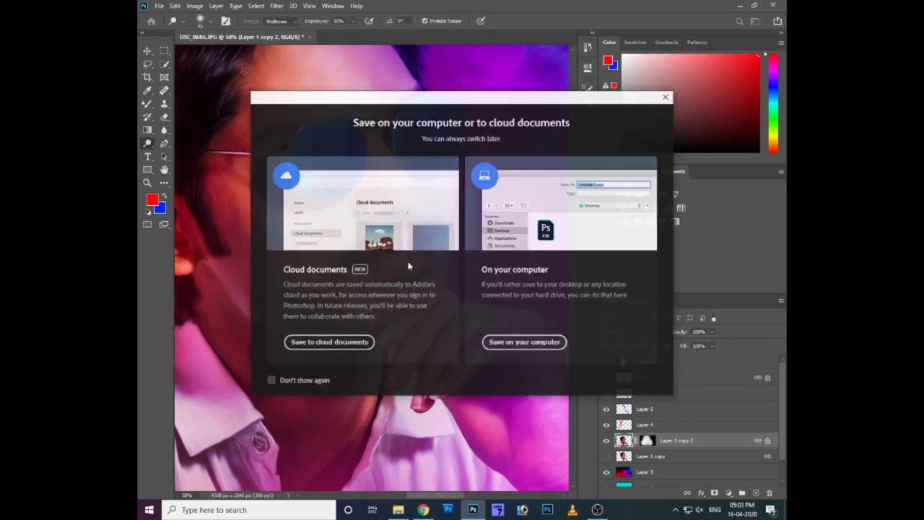
click(665, 97)
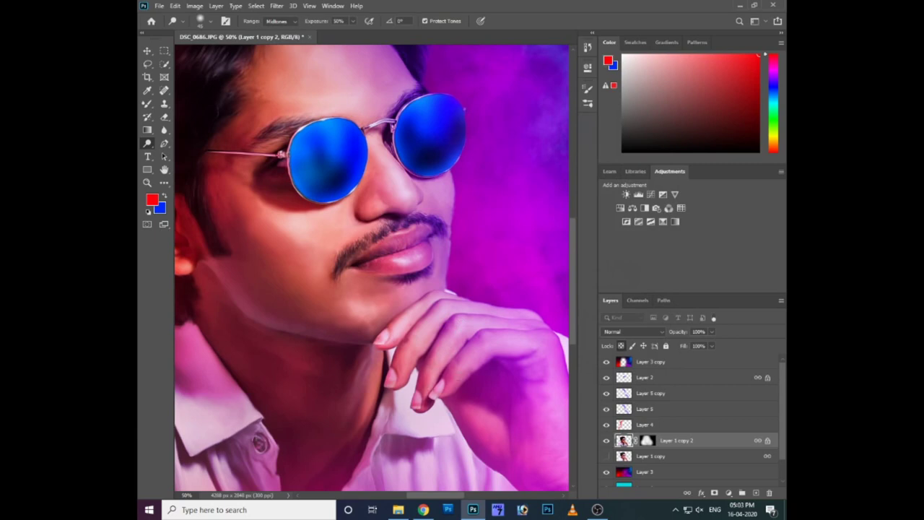
scroll(360, 348, left, 5)
scroll(381, 275, down, 2)
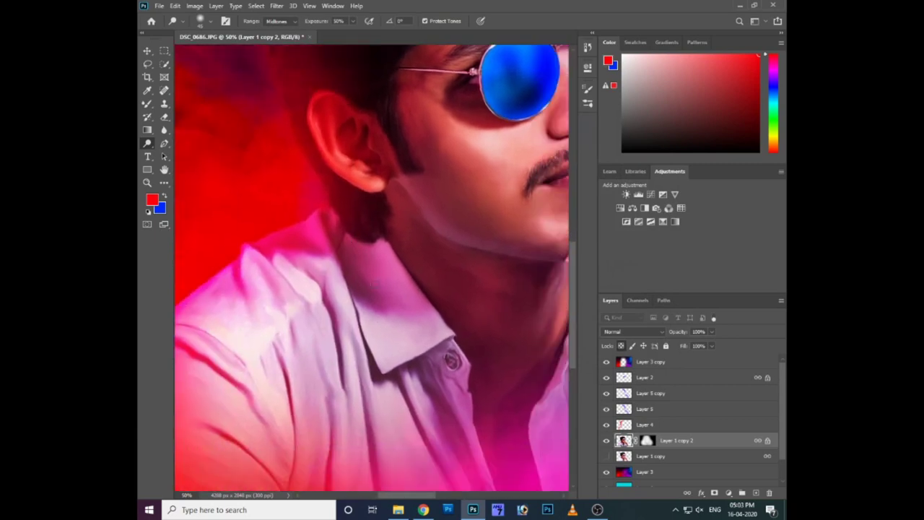
scroll(411, 337, up, 3)
scroll(388, 264, right, 3)
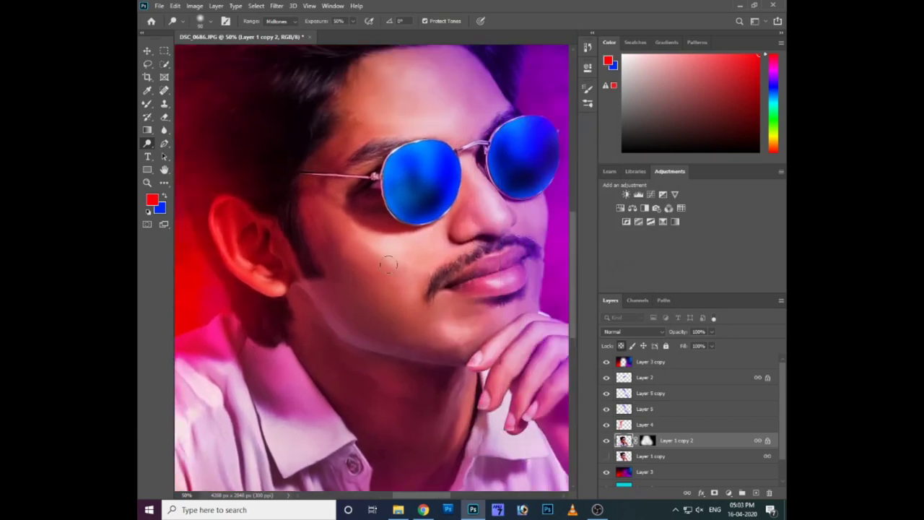
scroll(388, 278, up, 2)
scroll(397, 267, right, 1)
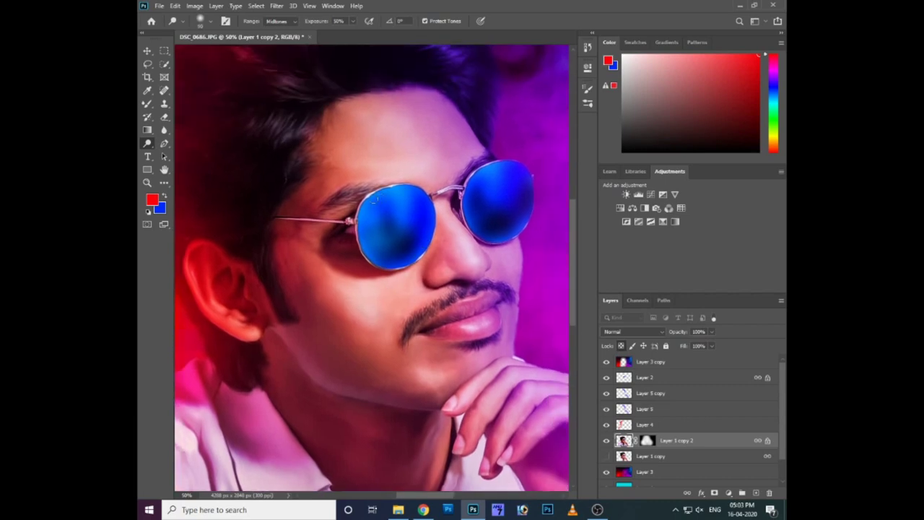
Step: Hide and reshow the glasses layer Layer 2 to compare, then reselect Layer 1 copy 2
ctrl+click(380, 204)
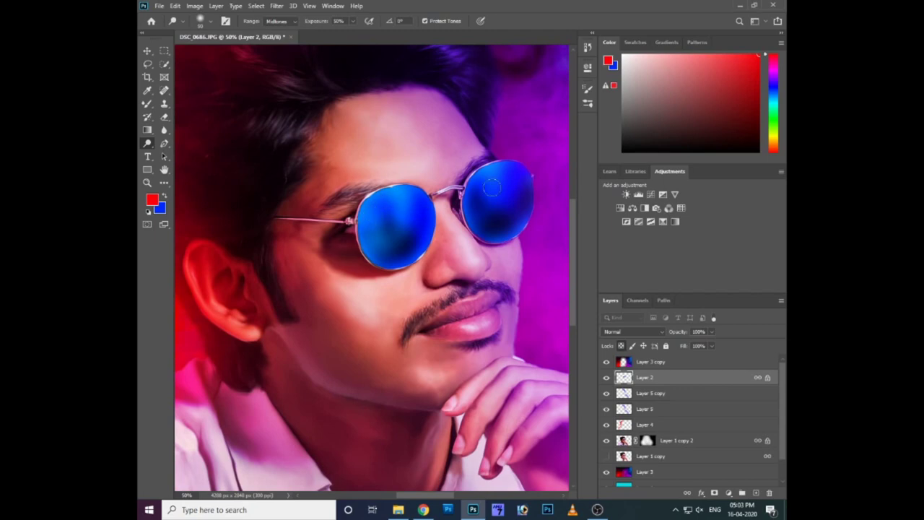
click(606, 377)
ctrl+right_click(368, 166)
click(386, 169)
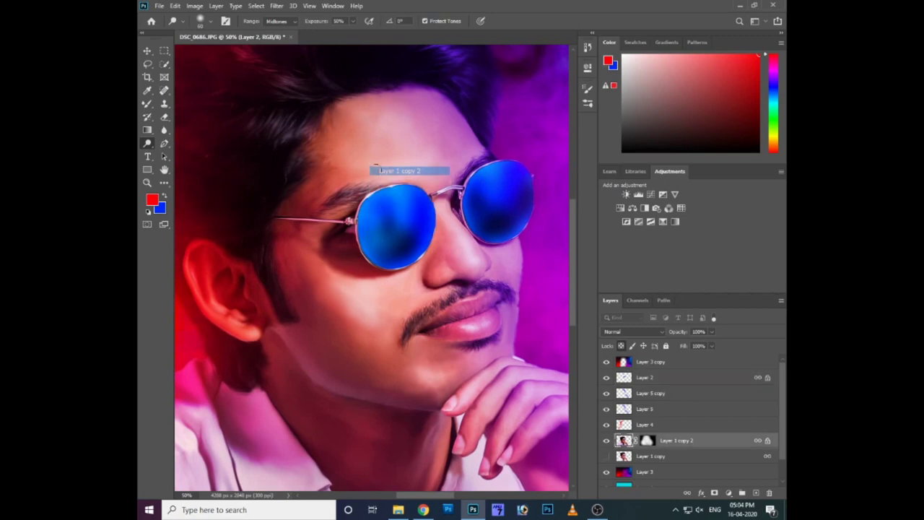
scroll(394, 207, up, 5)
Step: Dodge the hair highlights at the top-right and left edge with a larger brush
ctrl+right_click(429, 201)
click(448, 207)
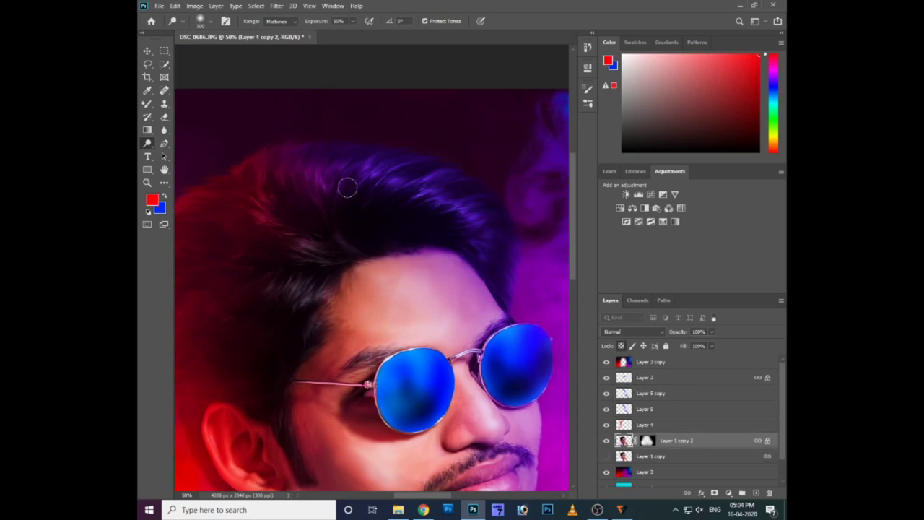
drag(429, 201, 322, 177)
key(bracketright)
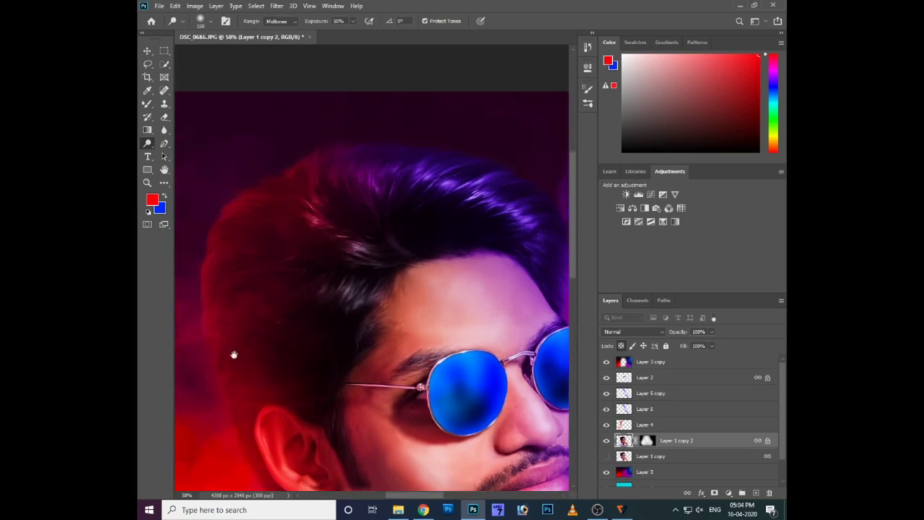
scroll(224, 347, down, 3)
key(bracketright)
key(bracketright)
key(bracketright)
drag(244, 127, 233, 128)
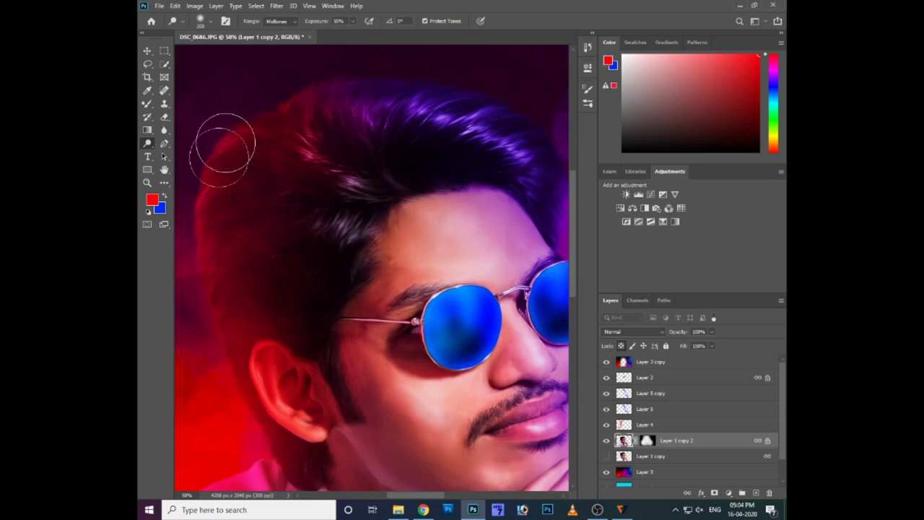
Step: Set dodge exposure to 32% and bring the left side of the hair into view
drag(352, 21, 371, 33)
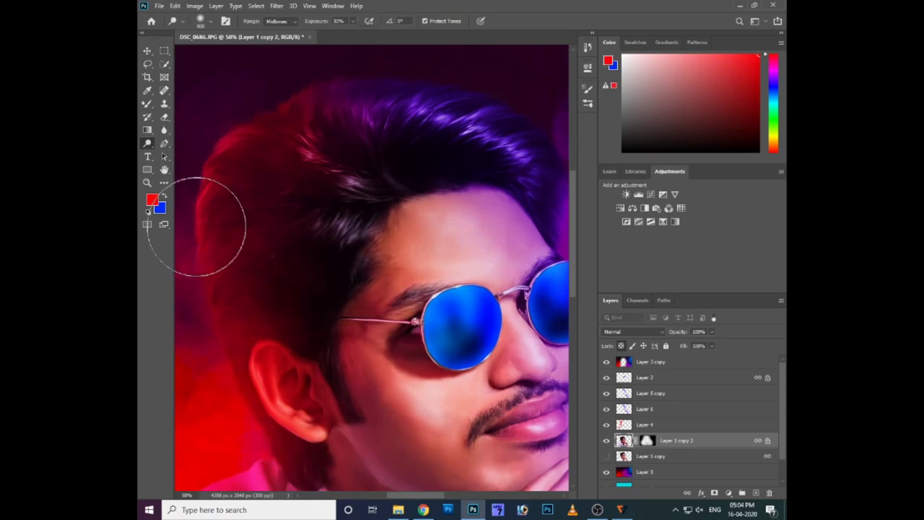
drag(208, 219, 246, 204)
scroll(351, 166, up, 3)
scroll(258, 182, right, 3)
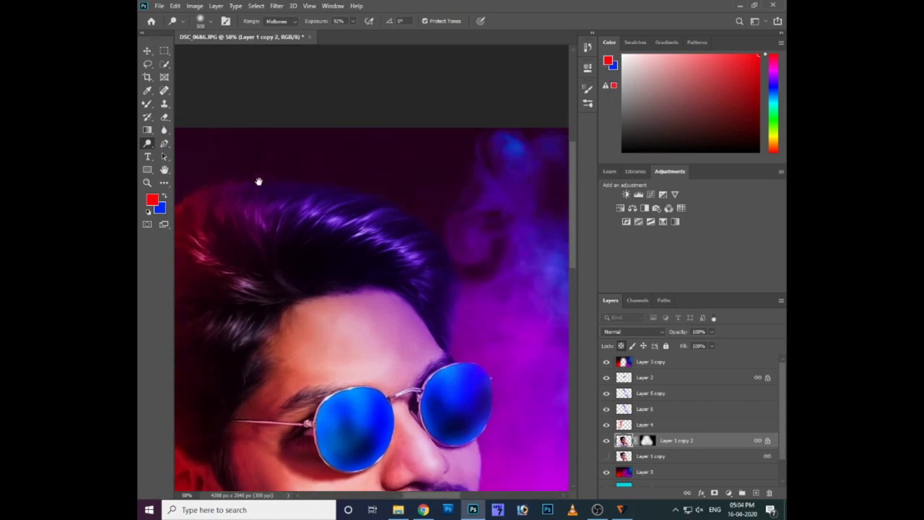
scroll(366, 259, down, 3)
scroll(366, 259, left, 3)
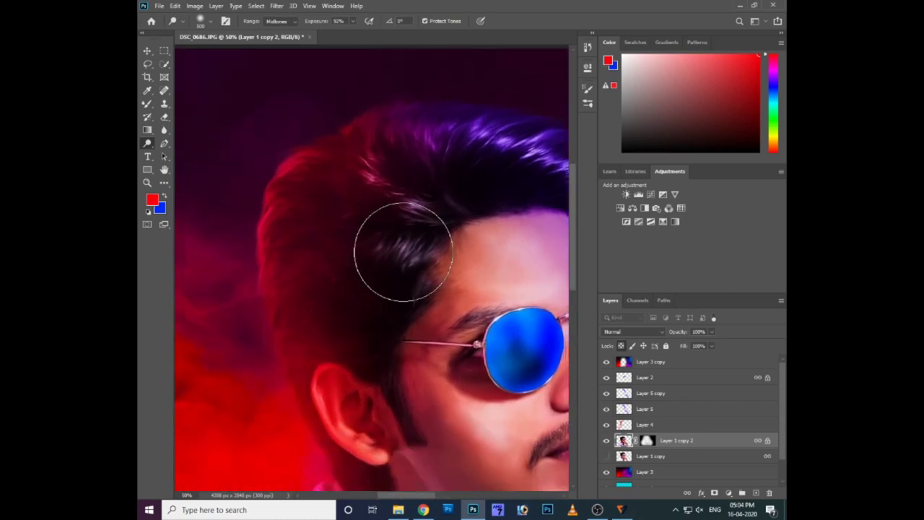
scroll(303, 299, down, 3)
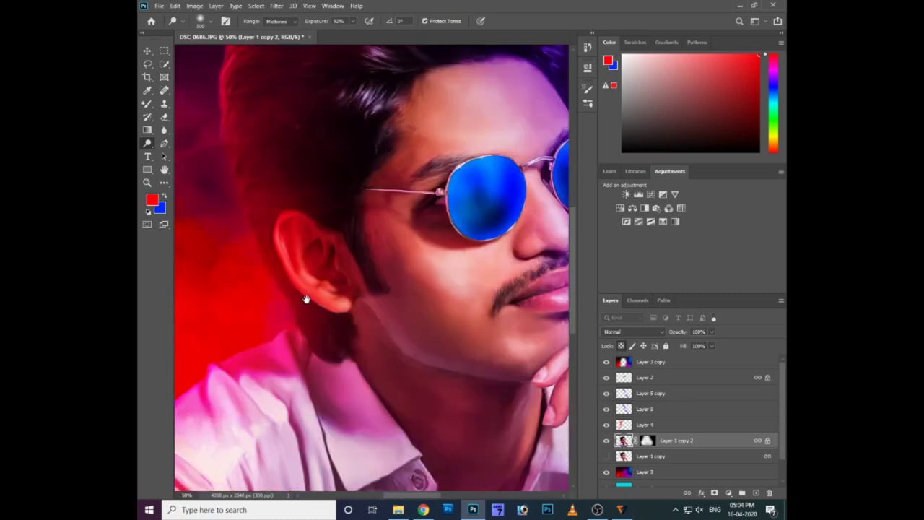
Step: Reframe the view on the face and hand and shrink the dodge brush to 175
drag(306, 380, 339, 242)
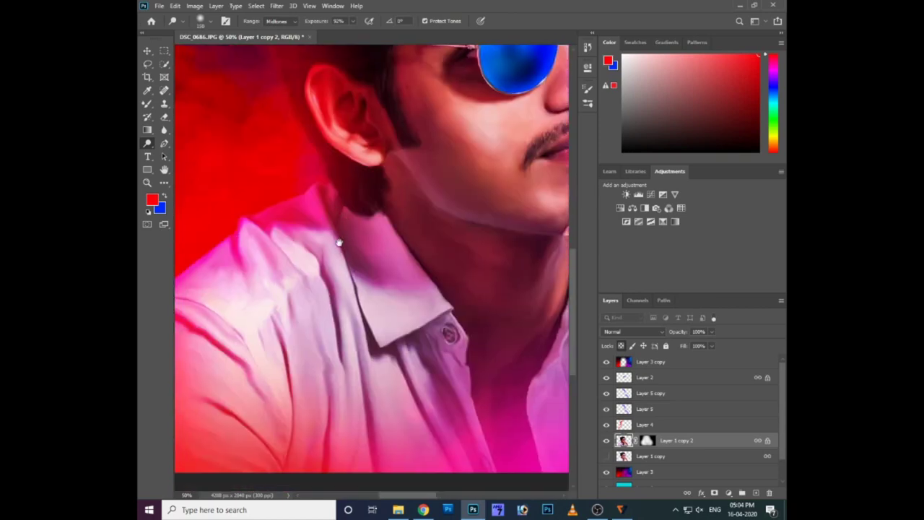
drag(259, 254, 337, 227)
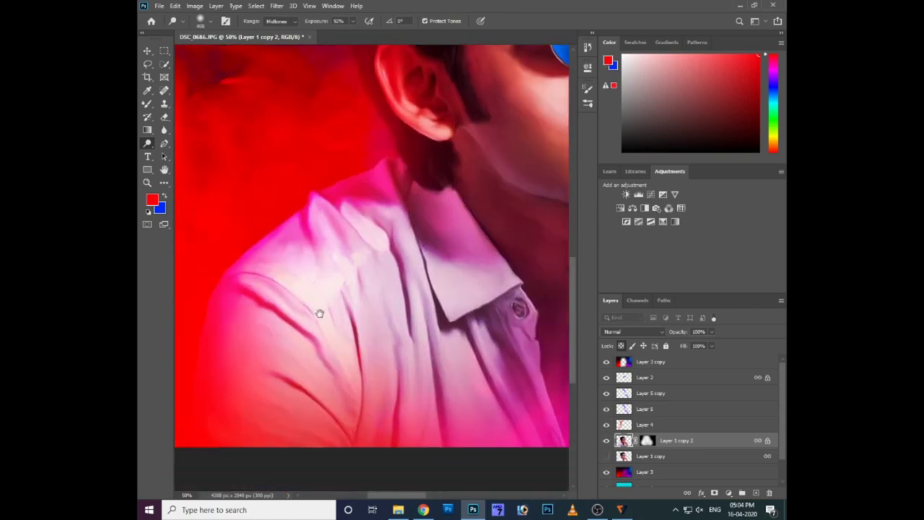
key(ctrl+minus)
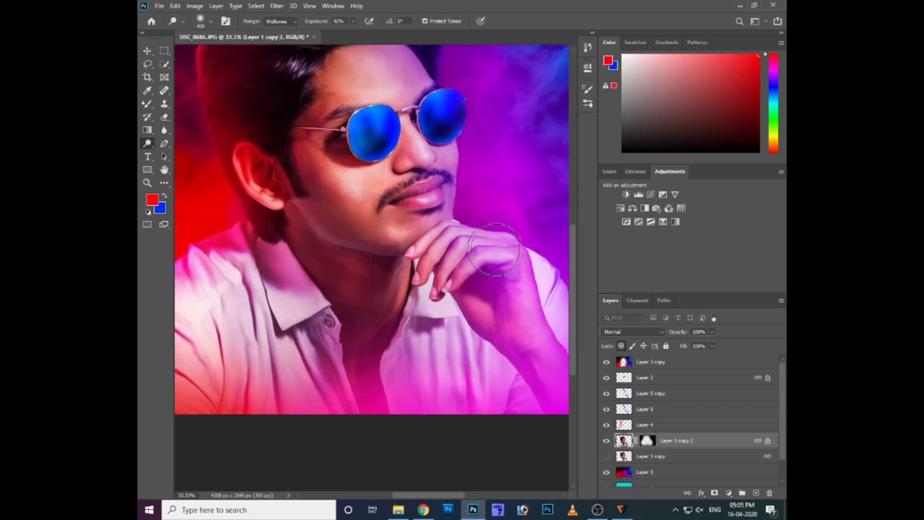
drag(533, 309, 483, 292)
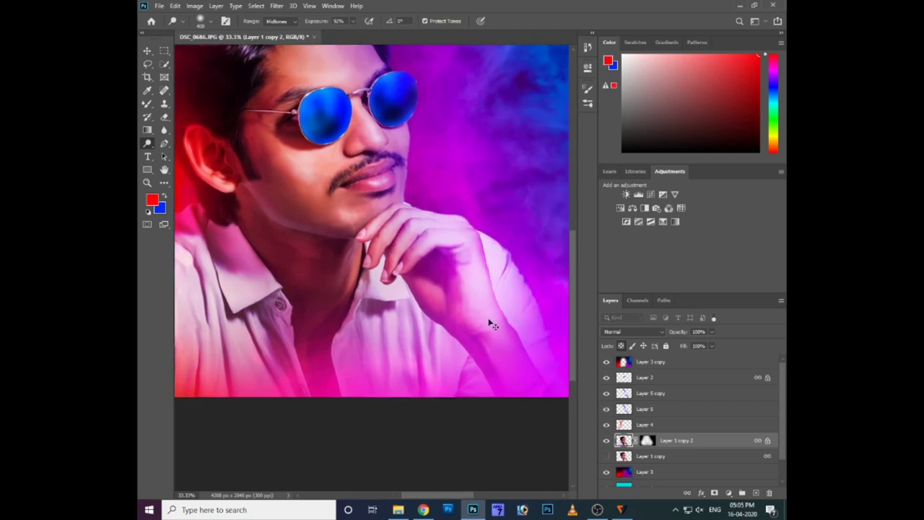
key(bracketleft)
key(bracketleft)
key(bracketleft)
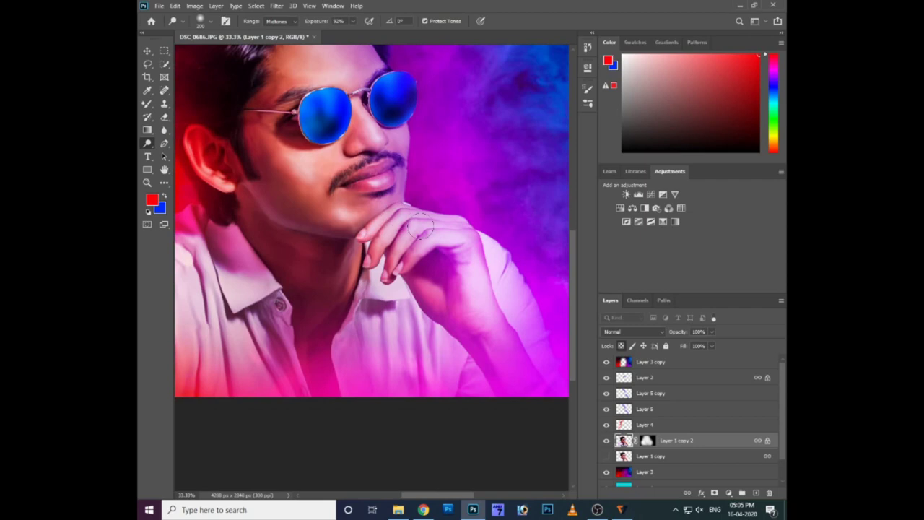
scroll(423, 230, up, 1)
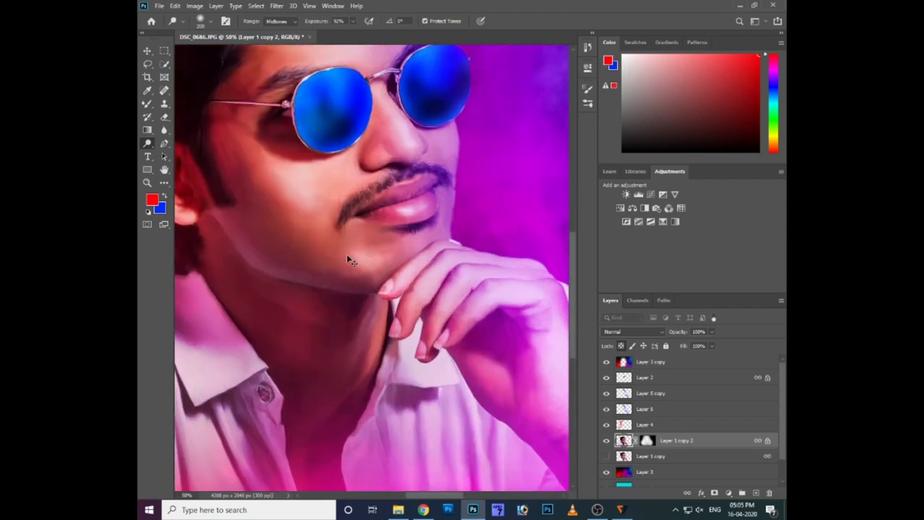
Step: Set up the Smudge Tool with a pastel brush preset at 16% strength
right_click(164, 130)
click(196, 145)
right_click(337, 170)
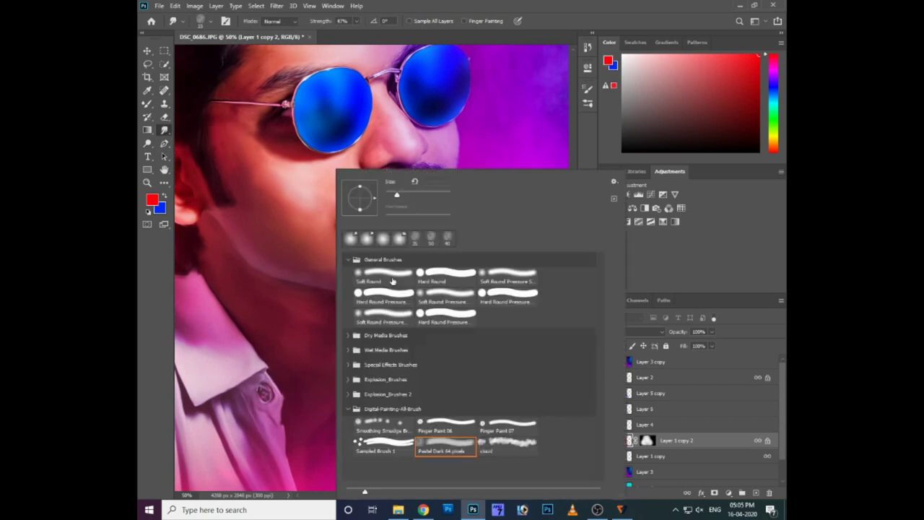
double_click(391, 429)
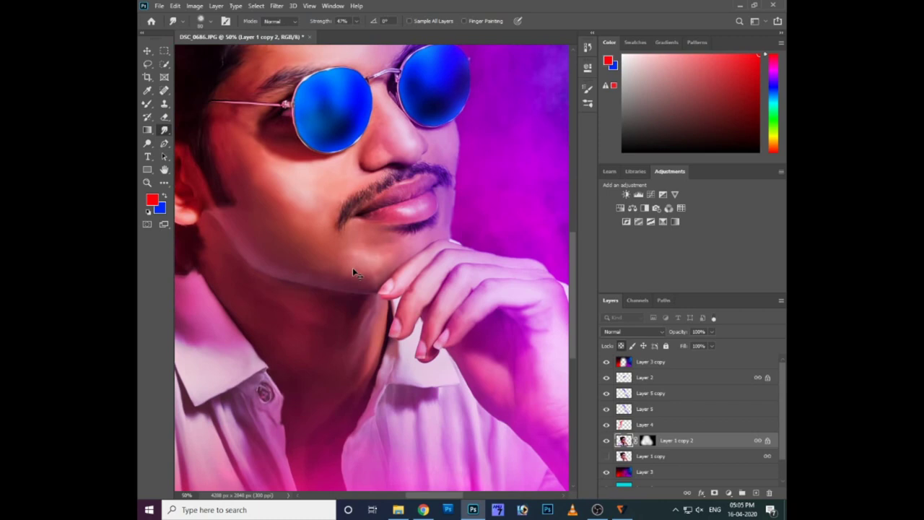
click(376, 245)
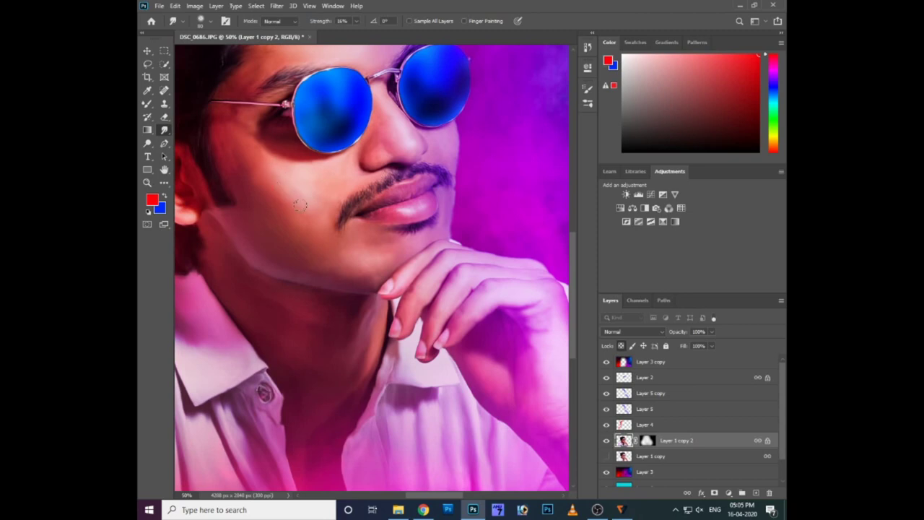
scroll(301, 205, up, 3)
Step: Erase the colour glow around the mustache on the Layer 5 colour layers
click(650, 393)
key(e)
key(bracketleft)
key(bracketleft)
key(bracketleft)
key(alt+bracketleft)
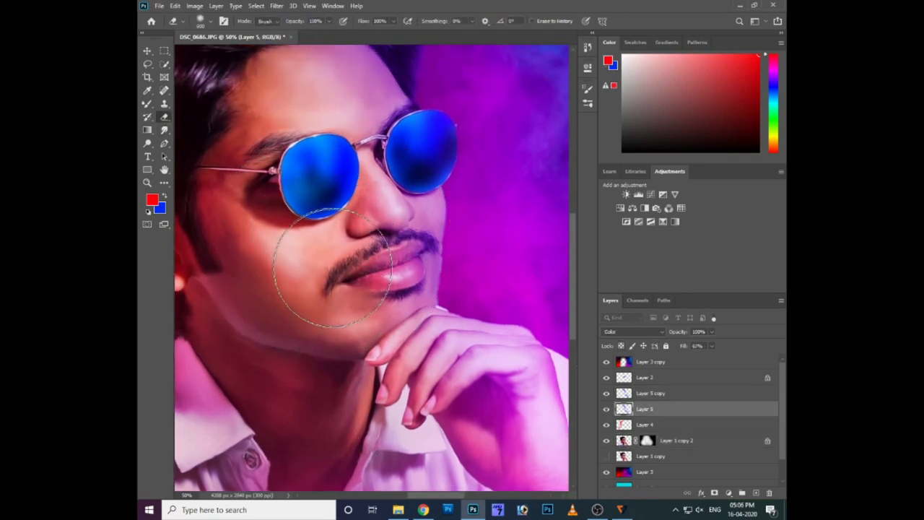
key(ctrl+plus)
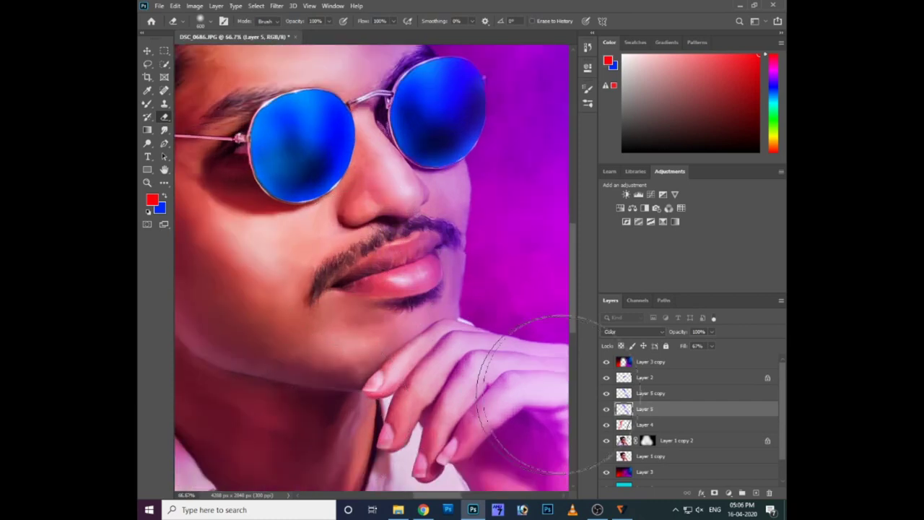
click(647, 394)
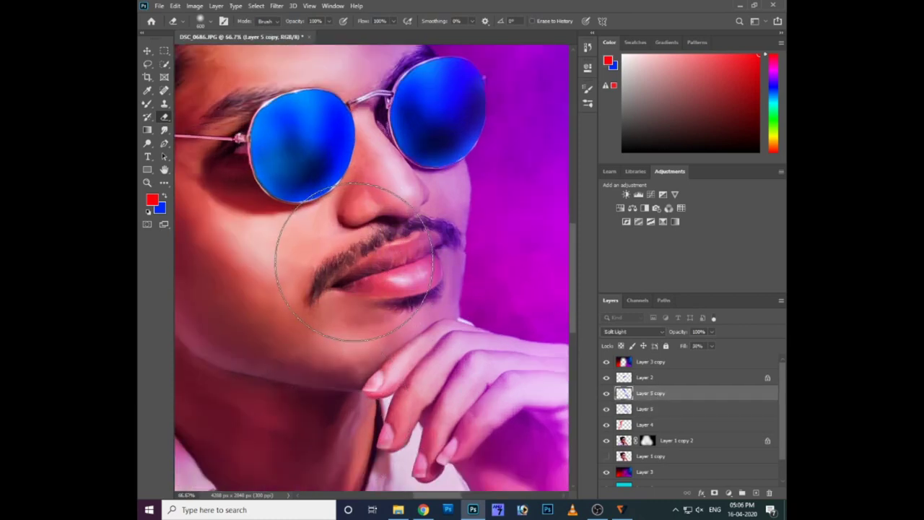
key(ctrl+plus)
drag(417, 172, 427, 248)
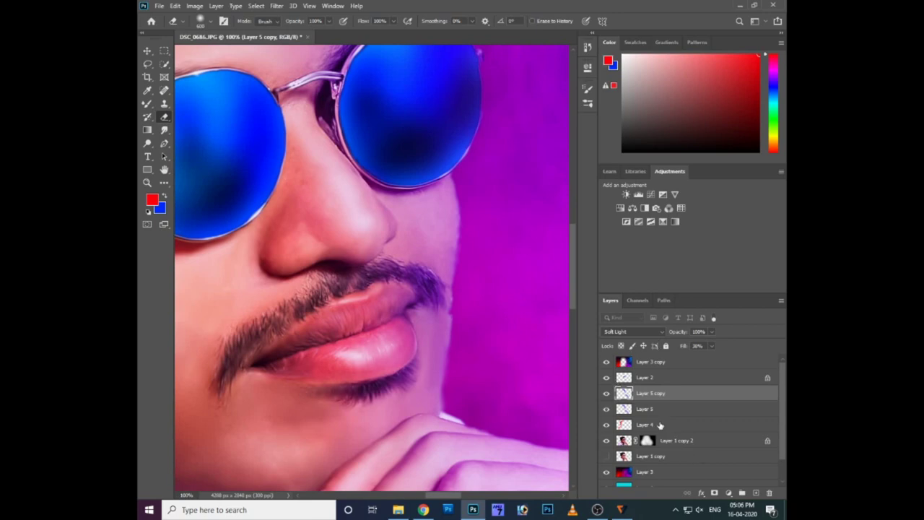
Step: Draw a pen path along the right cheek edge on Layer 1 copy 2 and make it a selection
click(639, 442)
key(p)
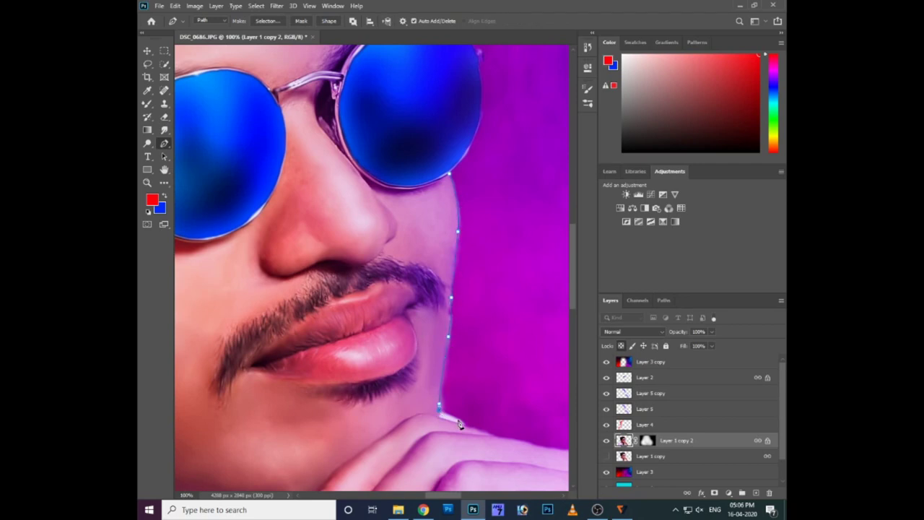
click(497, 192)
click(449, 175)
key(ctrl+Return)
Step: Switch between Layer 5 and Layer 5 copy, clear the selection and fit the image on screen
key(shift+alt+c)
click(667, 411)
click(657, 393)
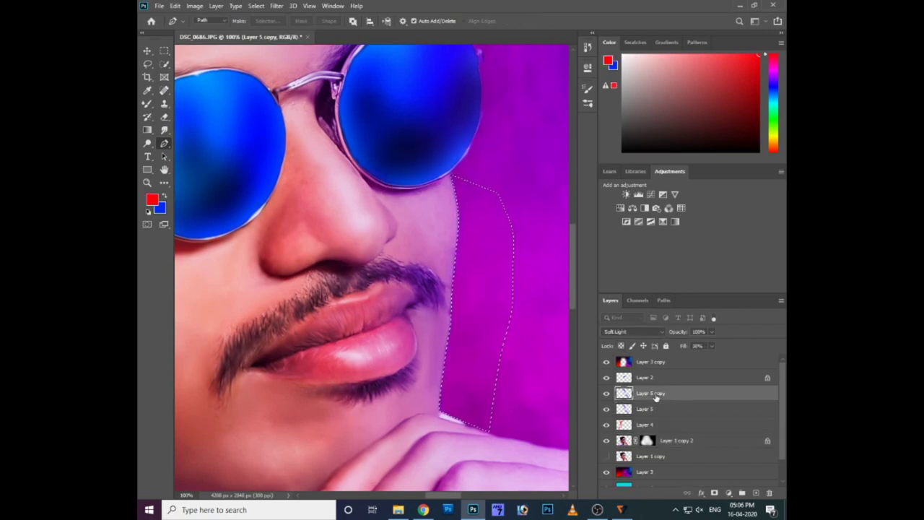
key(ctrl+d)
key(ctrl+0)
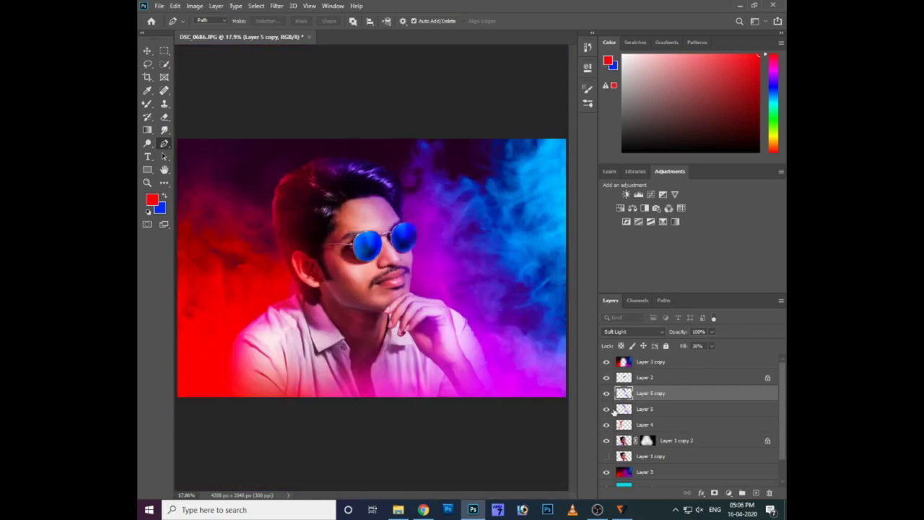